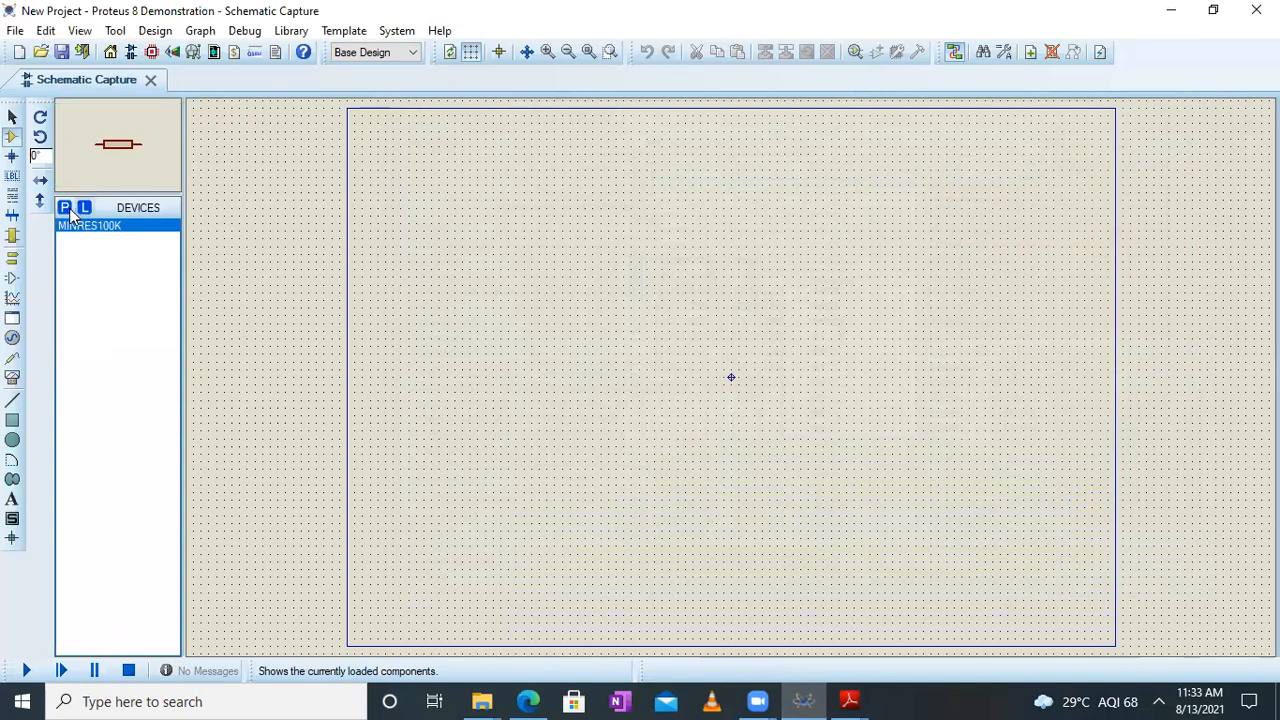
Search the device library for "NOT gate" and add the NOT simple digital inverter to the project's devices
click(65, 208)
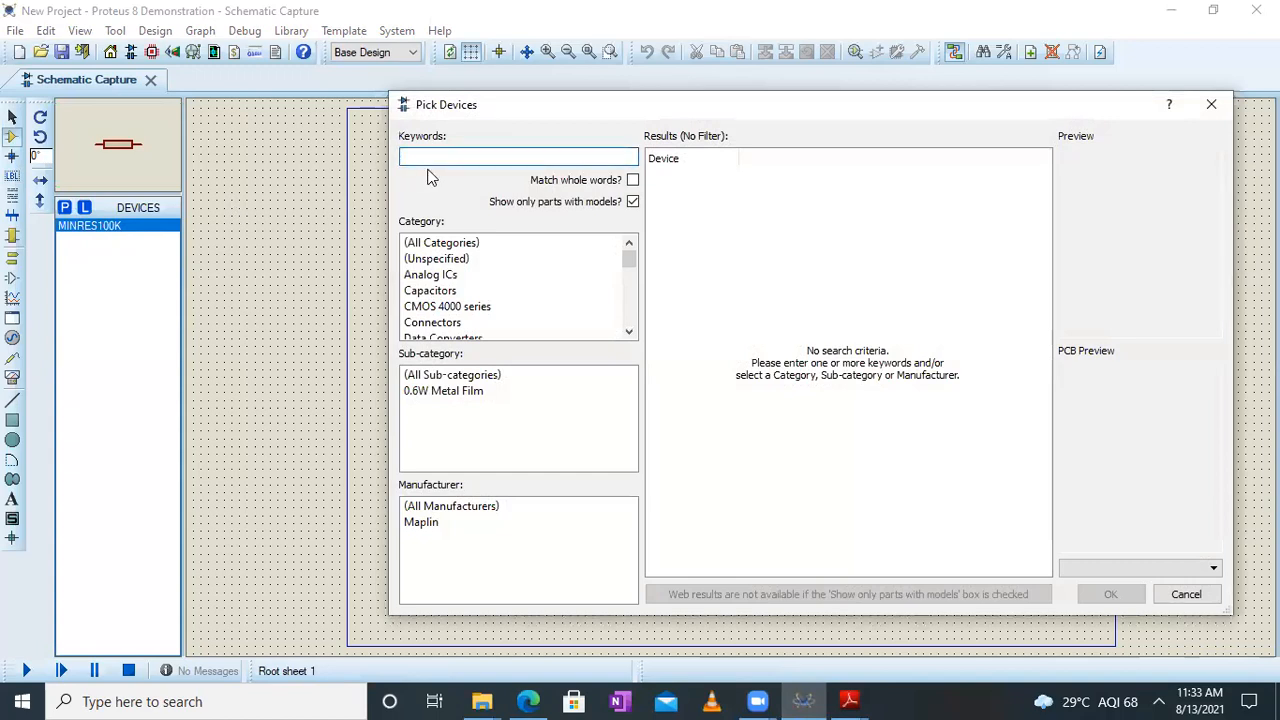
text(NOT gate)
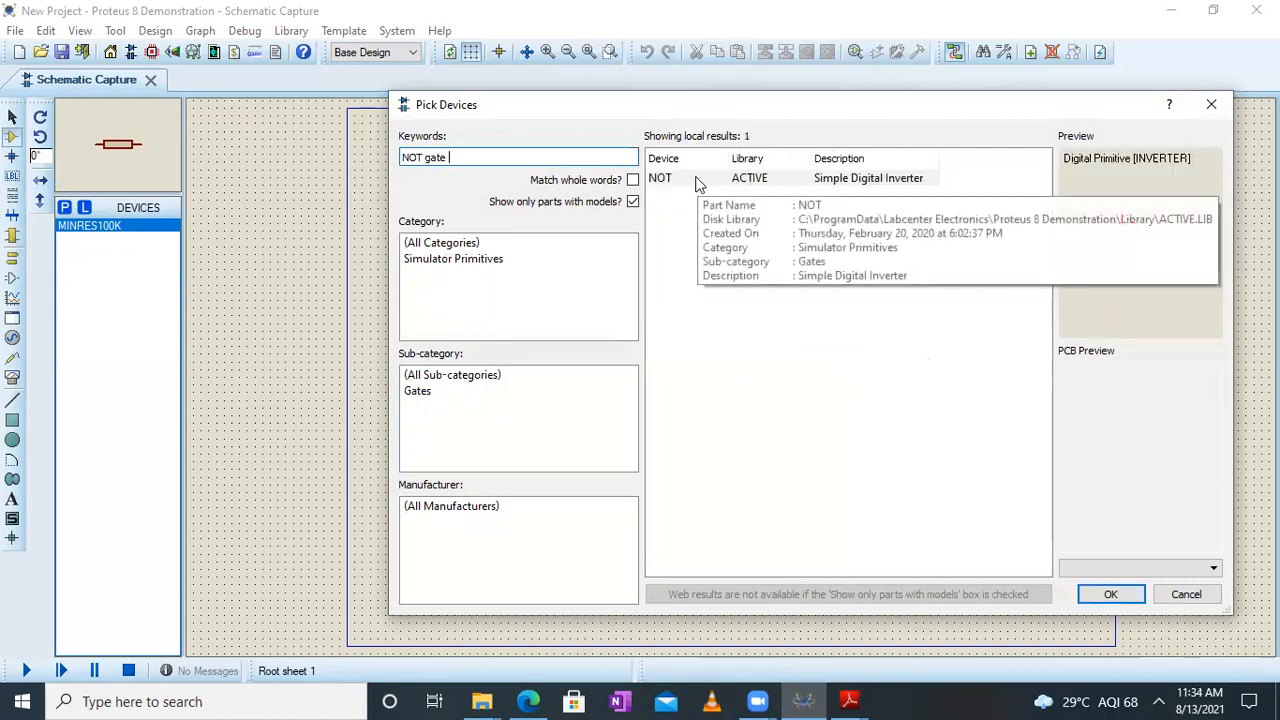
click(698, 180)
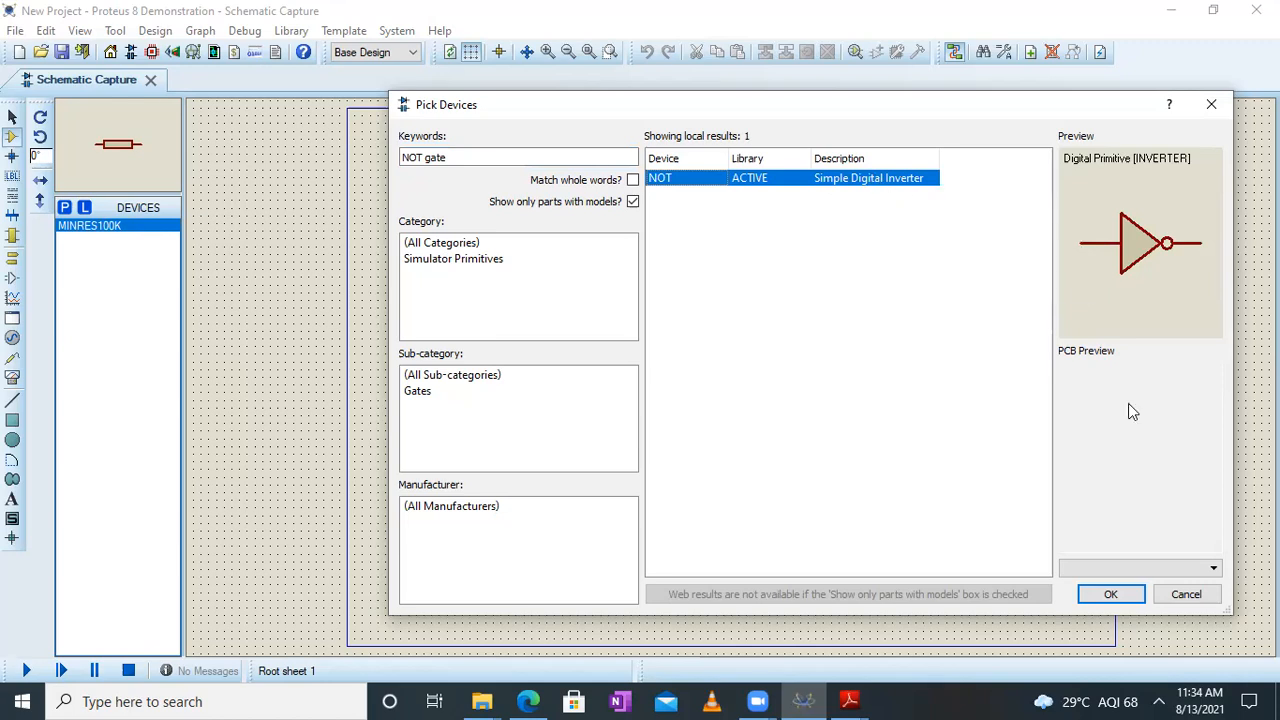
click(1120, 597)
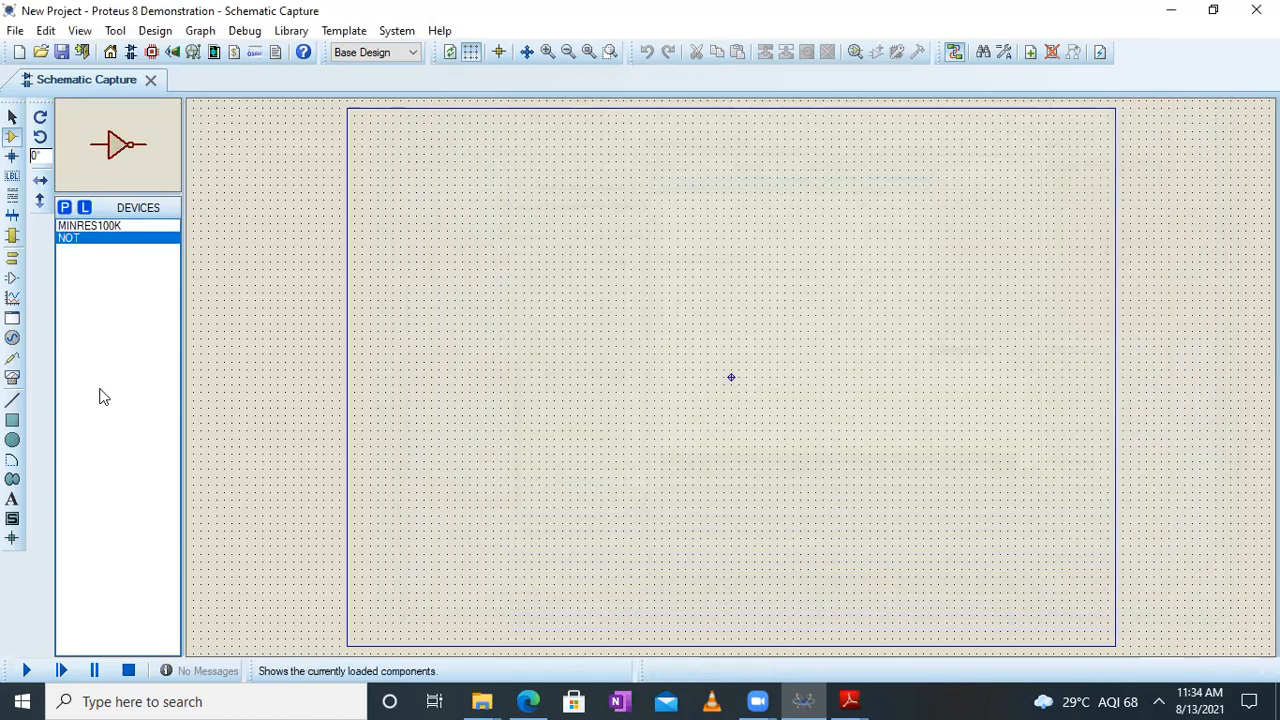
Search the device library for "battery" and add the BATTERY DC voltage source from the ACTIVE library
click(65, 208)
text(battery)
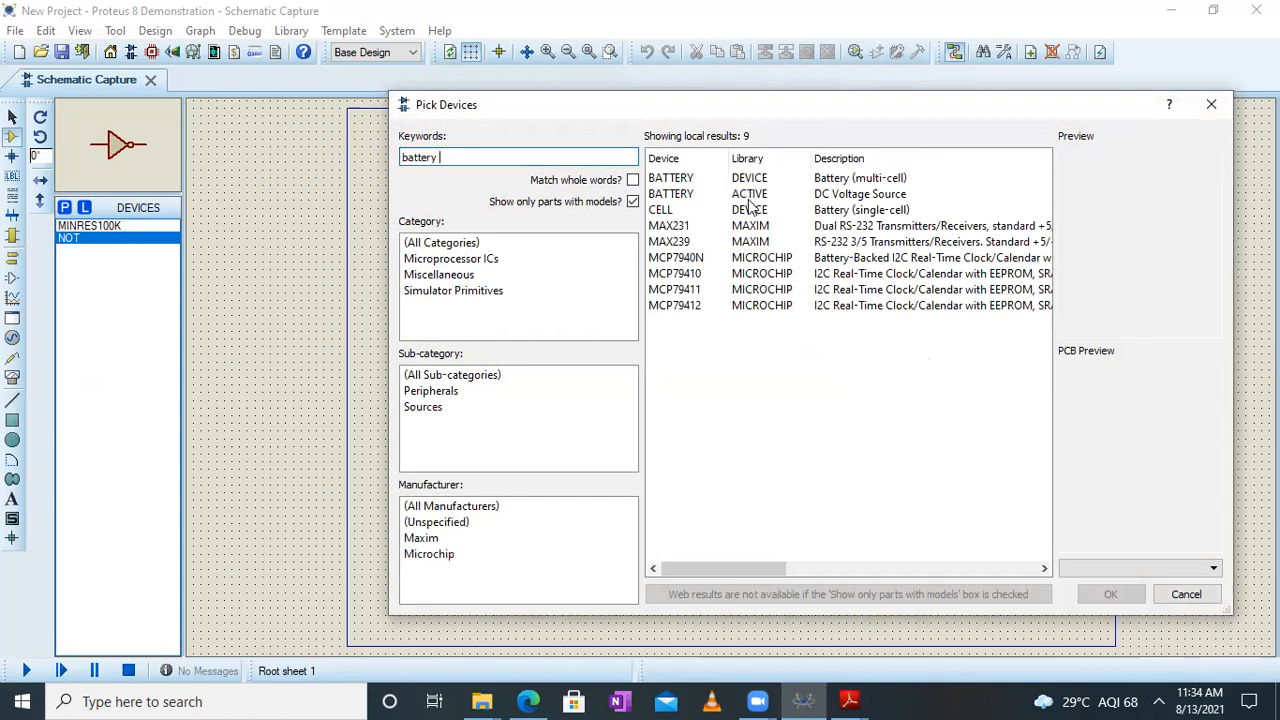
click(733, 196)
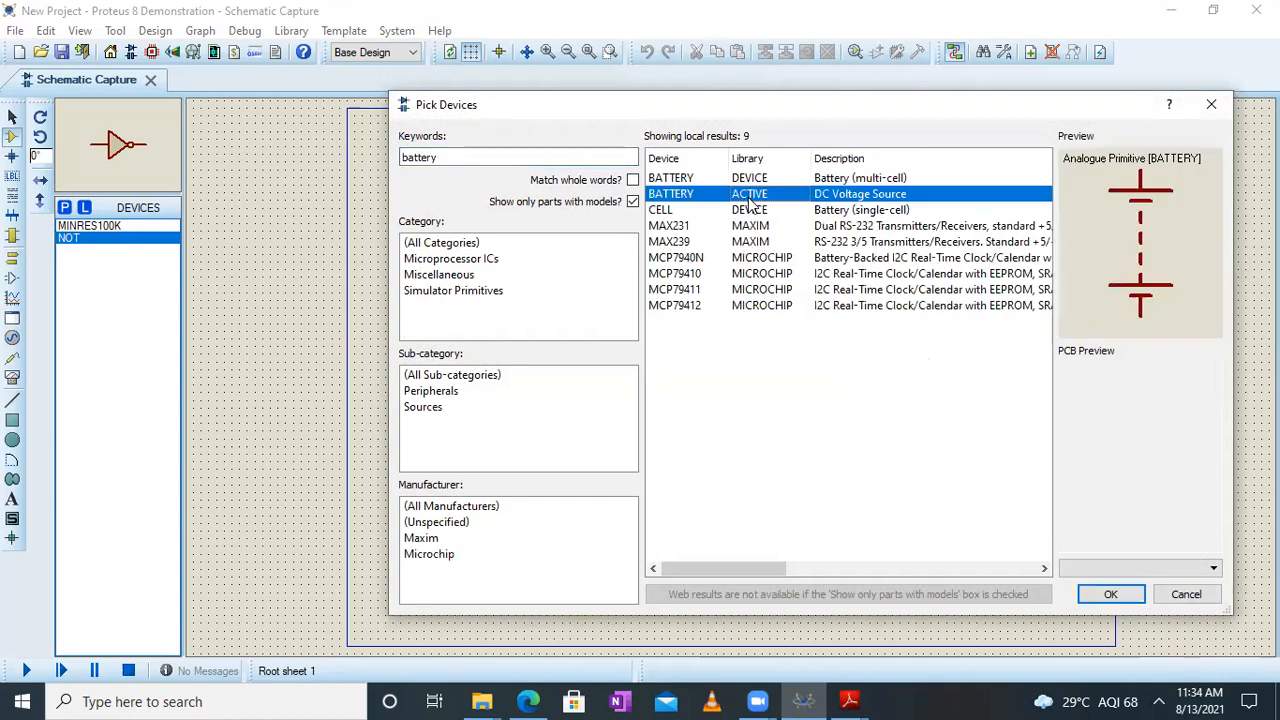
click(1113, 596)
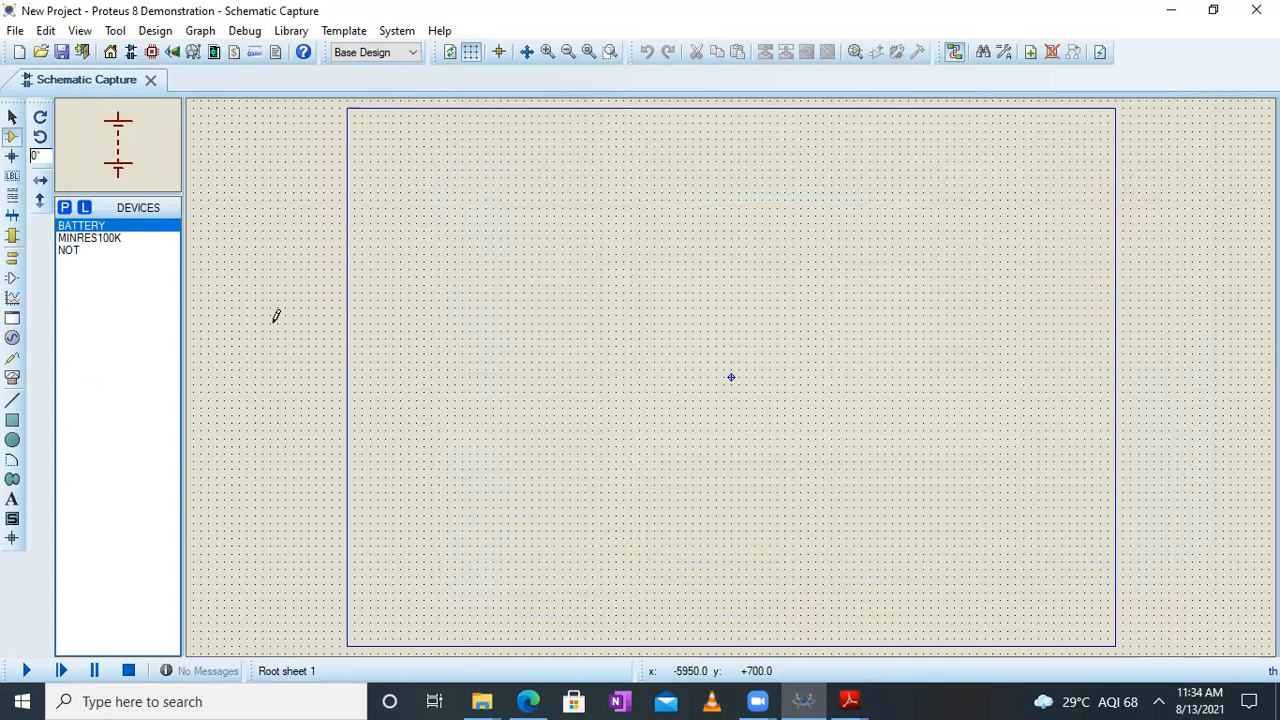
Search the device library for "switch" and add the SWITCH interactive SPST latched-action part from the ACTIVE library
click(65, 209)
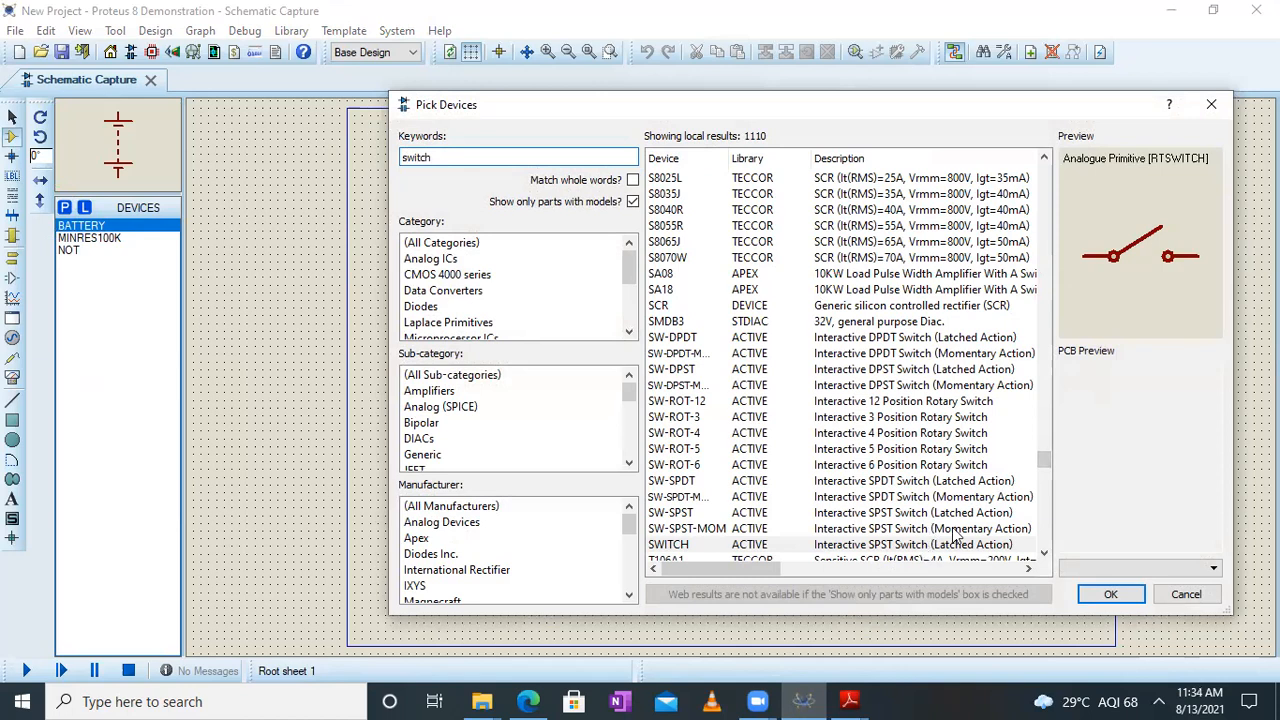
click(1046, 460)
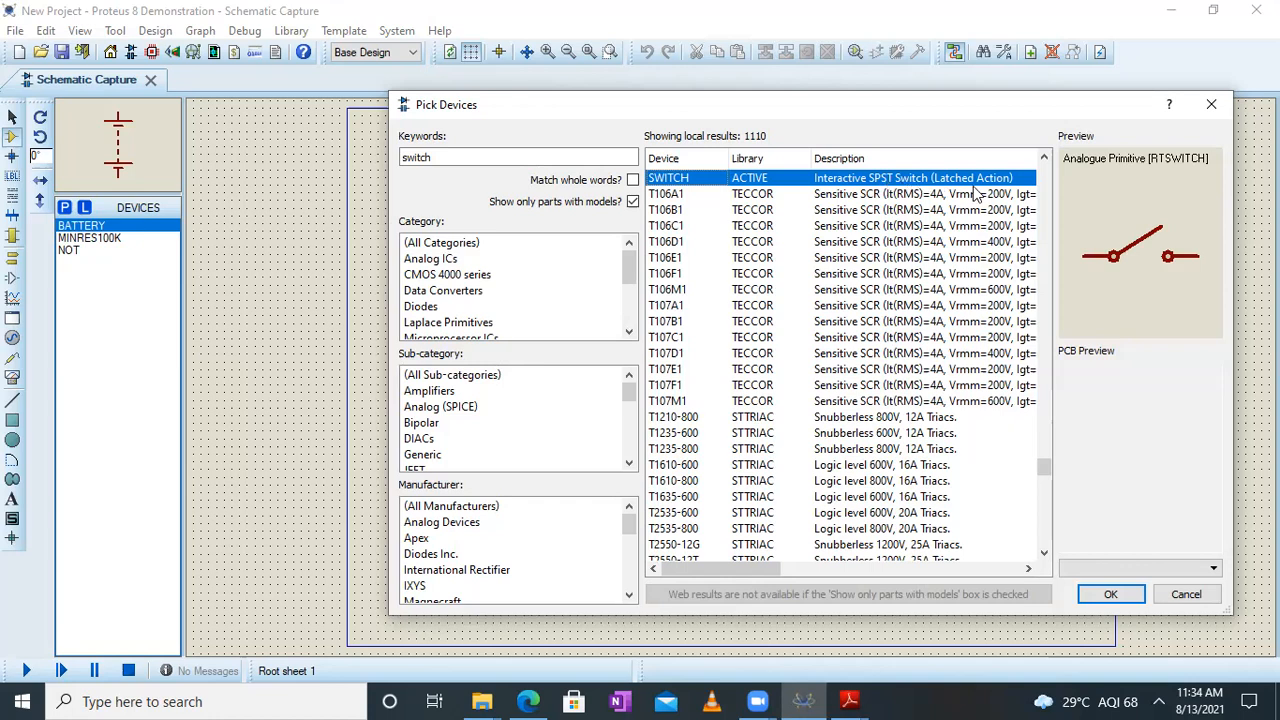
click(1105, 592)
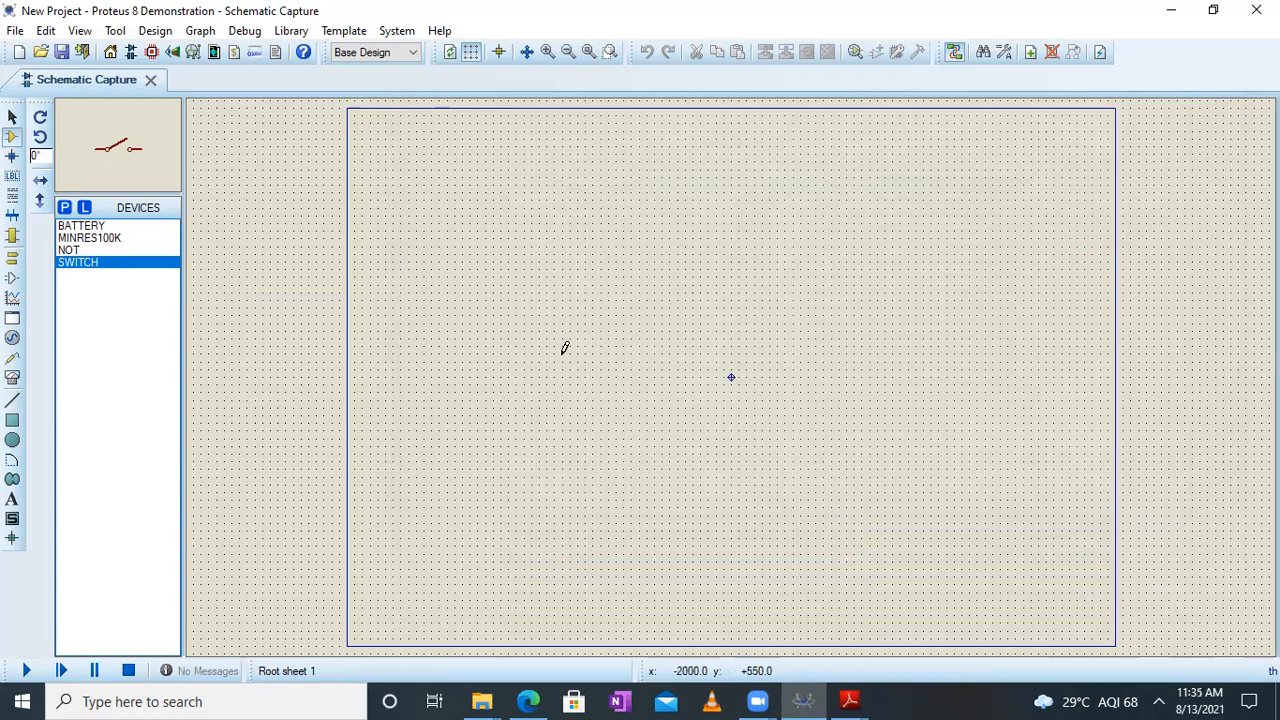
Place one BATTERY component in the upper-left part of the schematic sheet
click(88, 226)
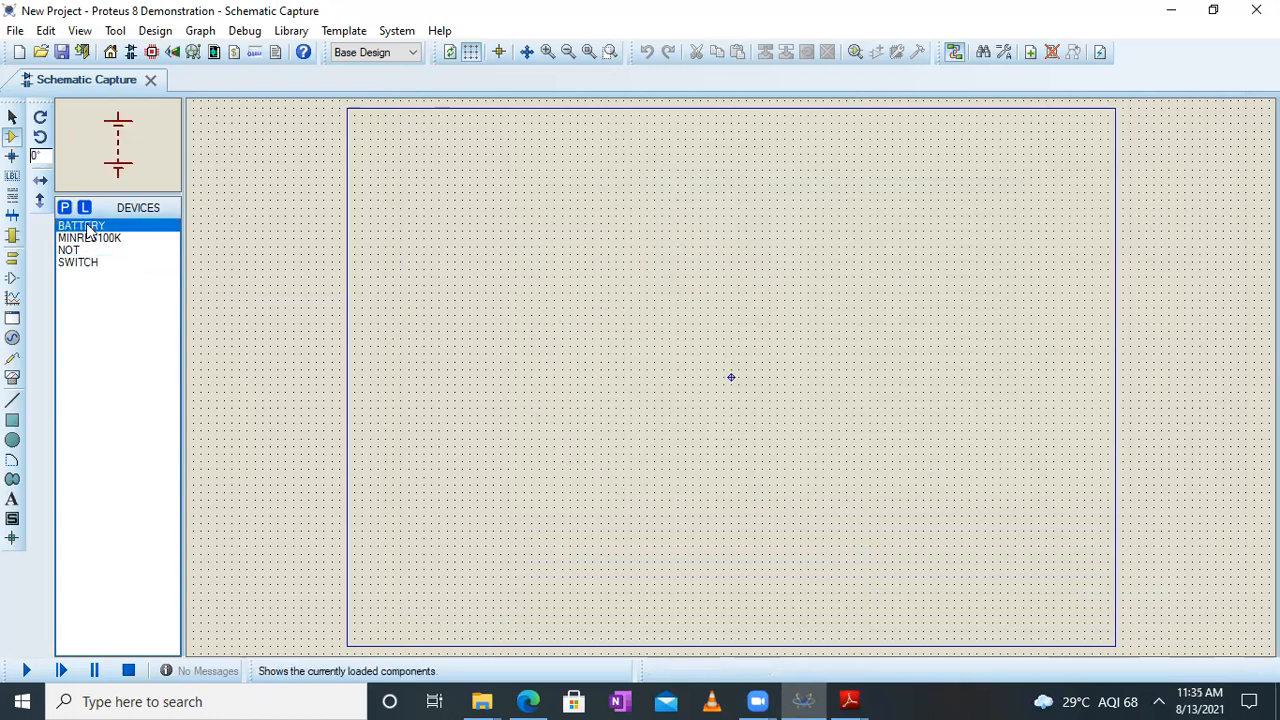
click(504, 309)
click(505, 322)
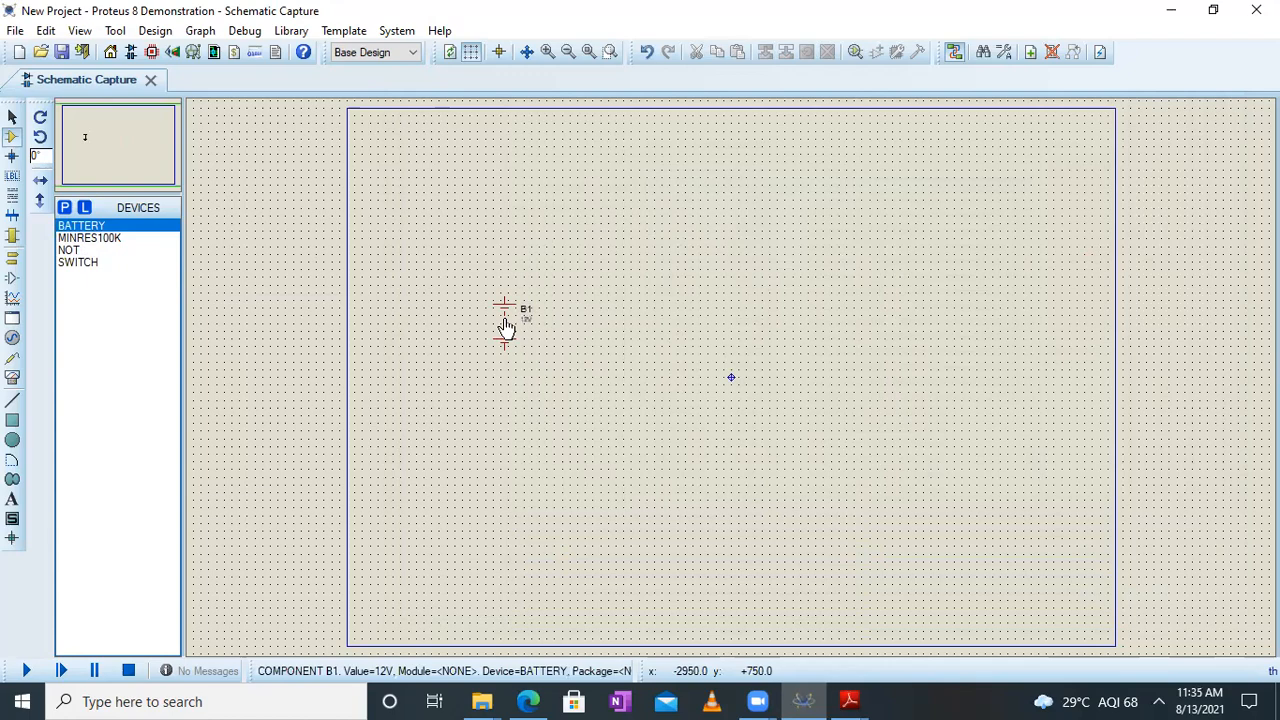
Place a MINRES100K resistor to the right of the battery and rotate it clockwise so it stands vertically
scroll(505, 325, down, 1)
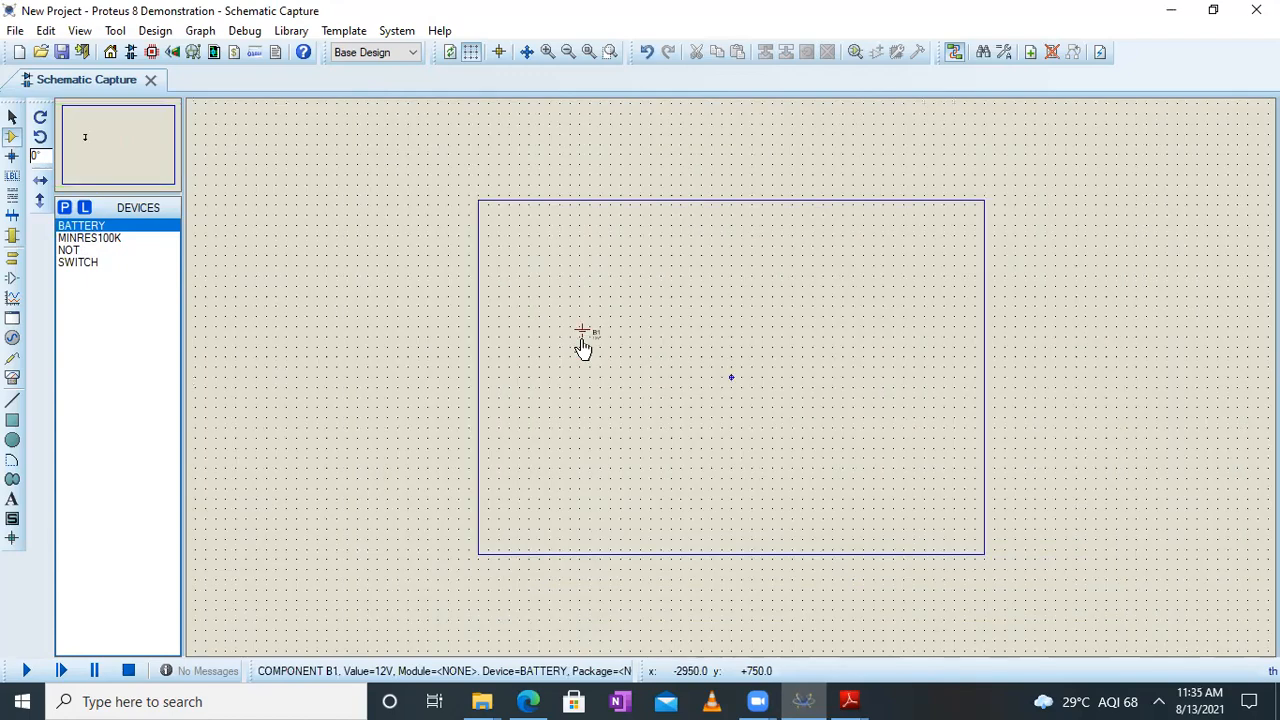
scroll(583, 347, up, 2)
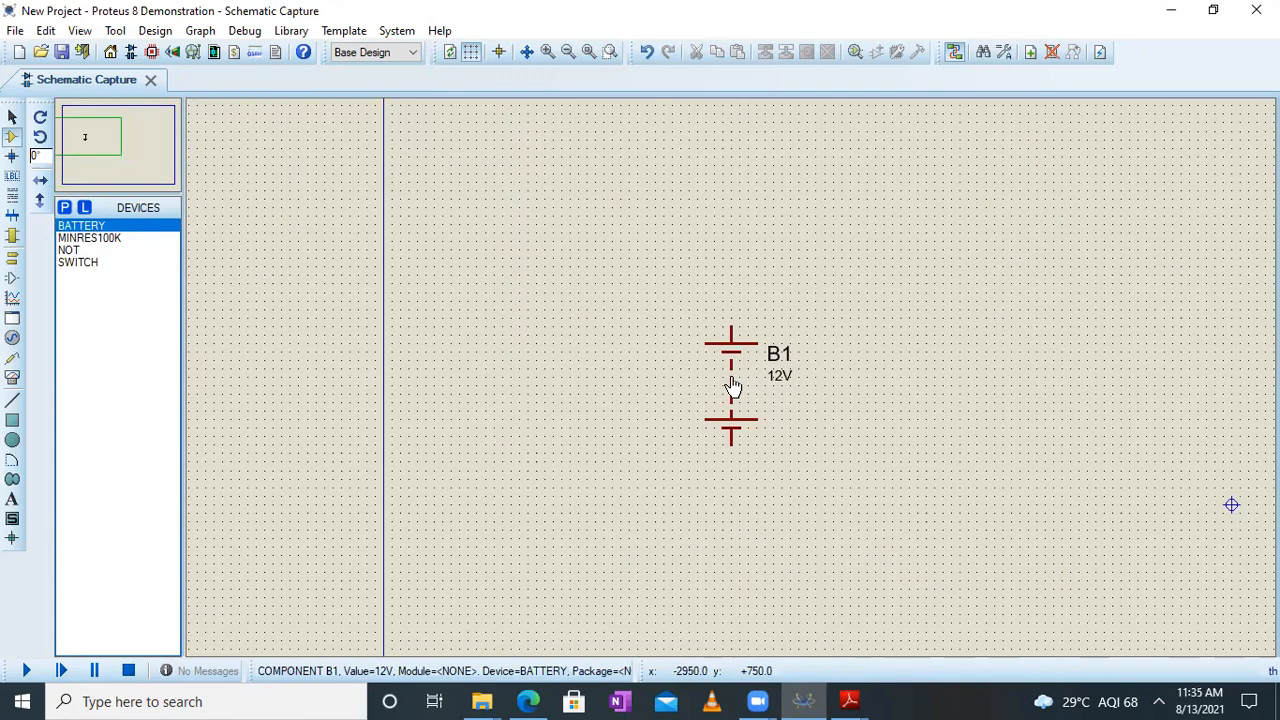
drag(91, 126, 107, 140)
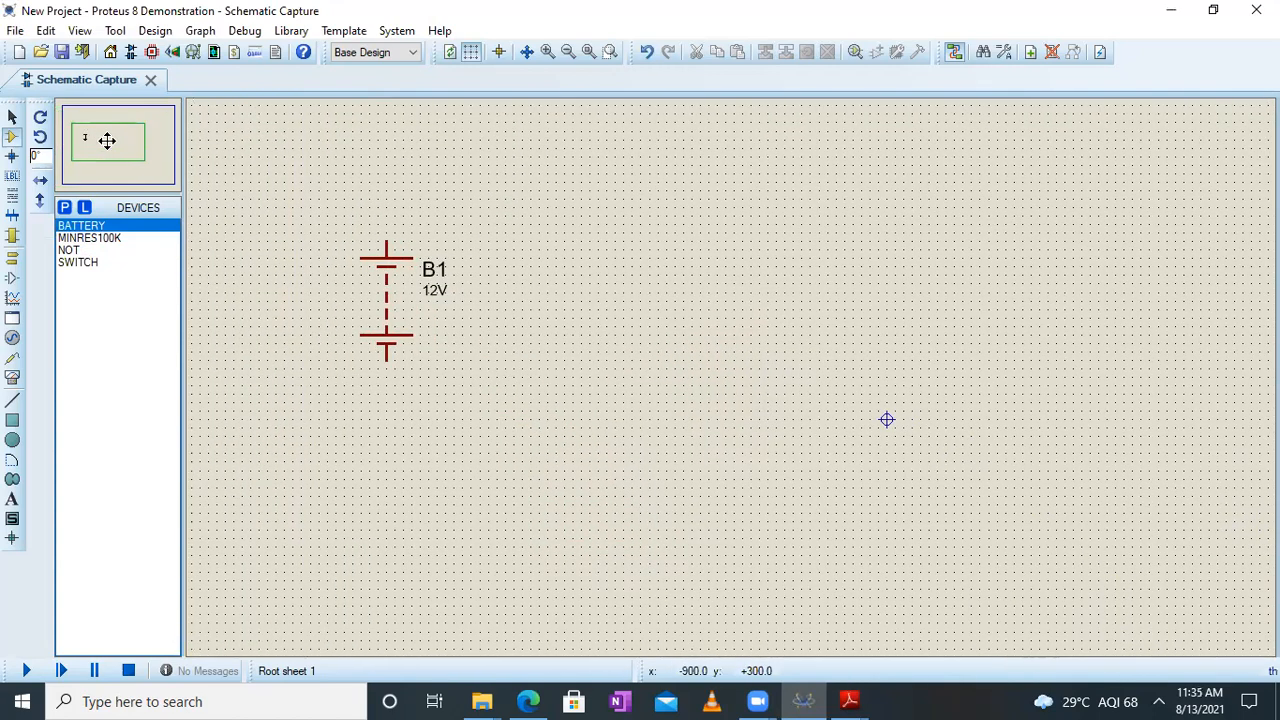
click(110, 238)
click(609, 320)
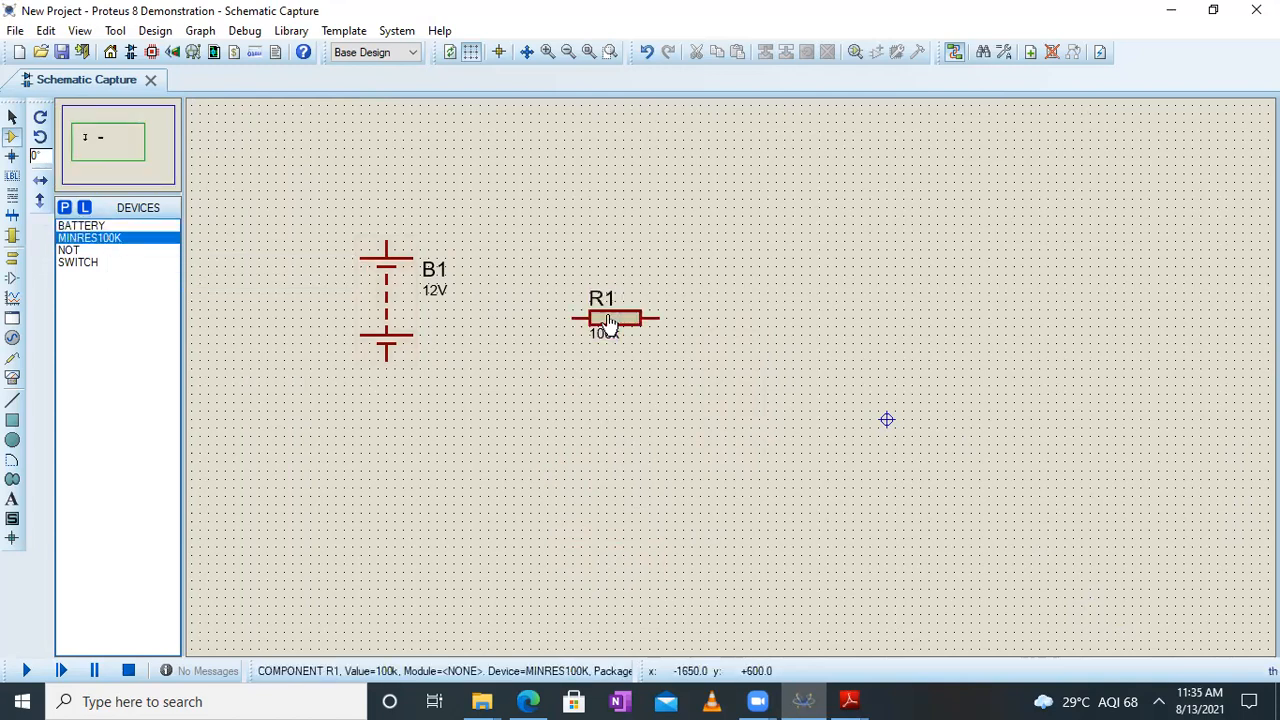
right_click(612, 324)
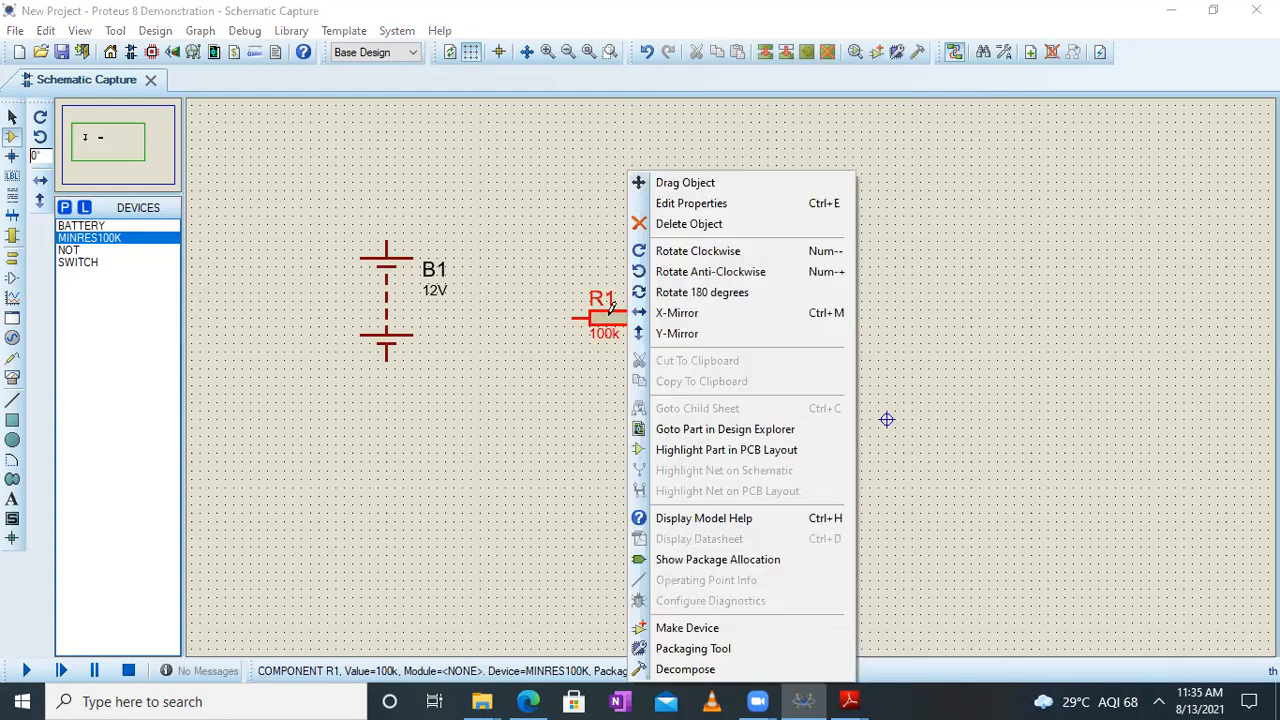
click(714, 251)
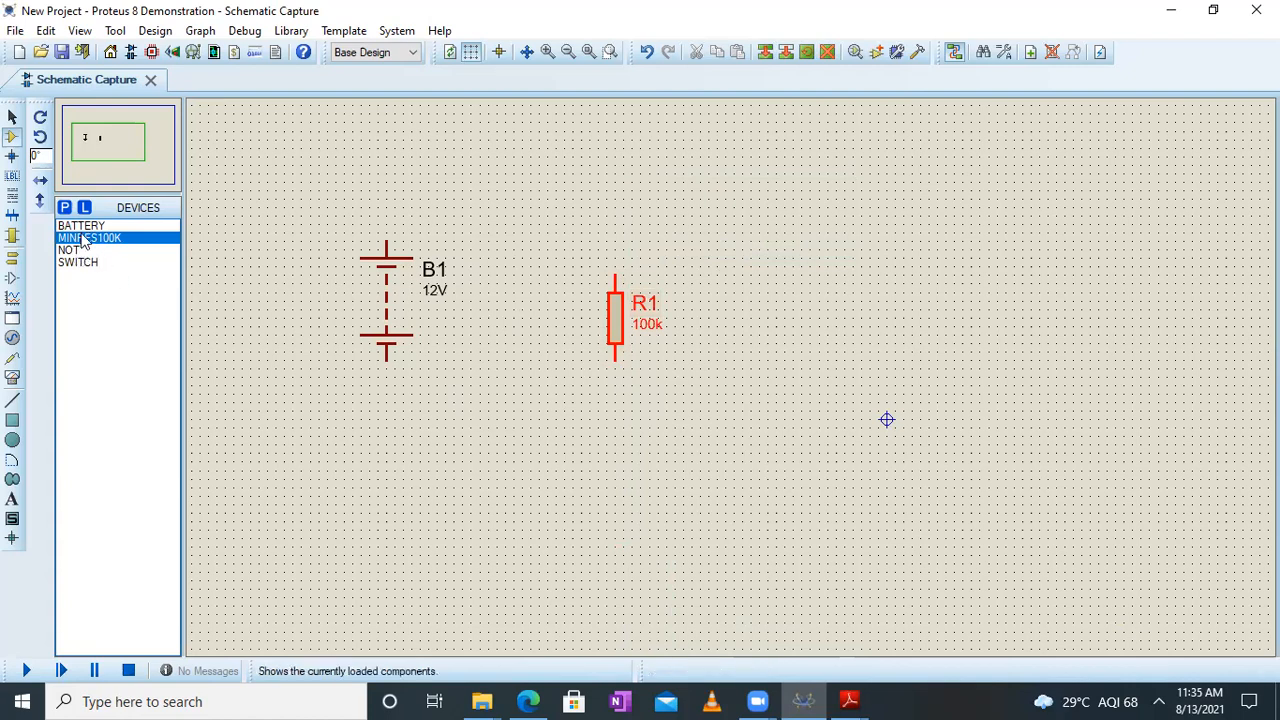
Place a SWITCH component above and between the battery and the resistor
click(87, 265)
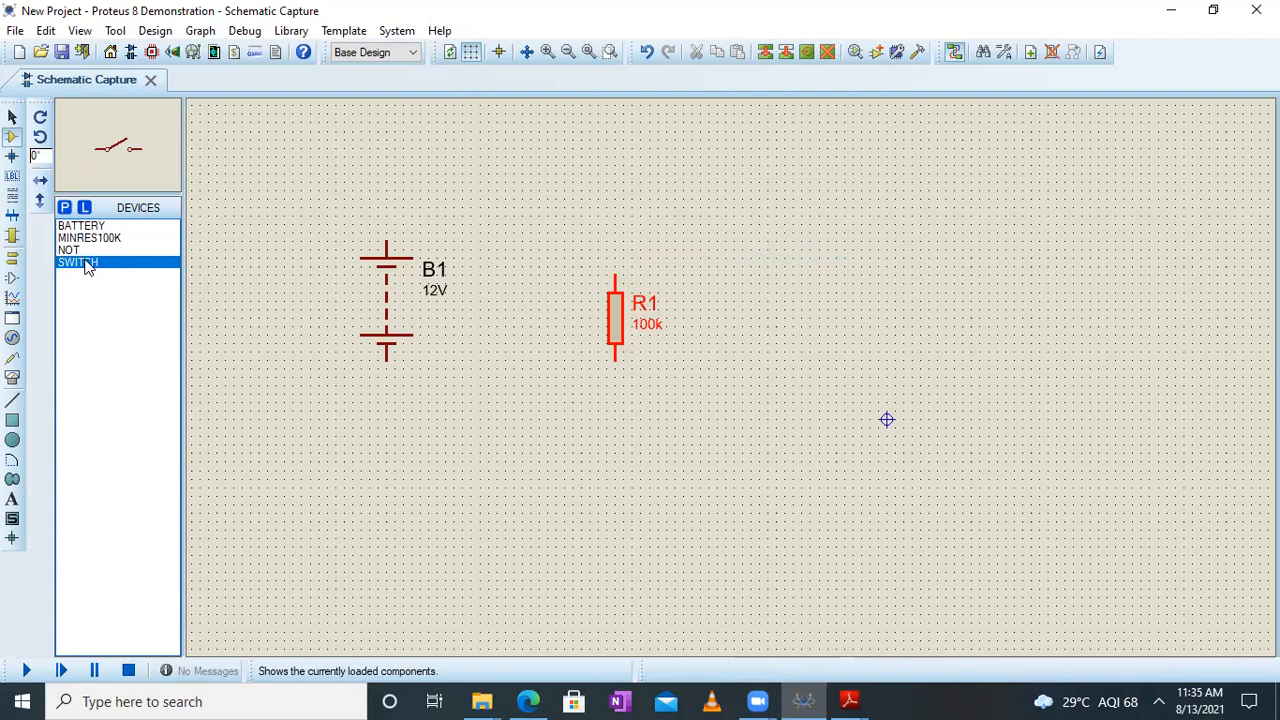
click(508, 195)
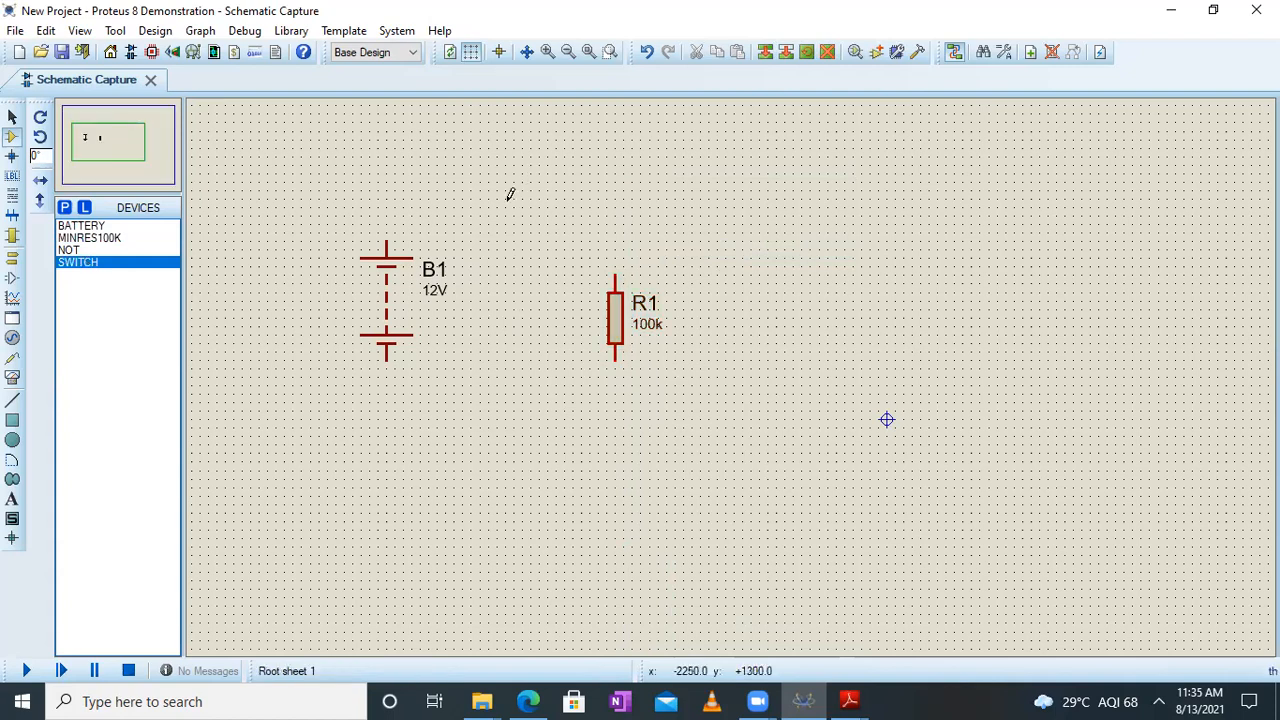
click(507, 208)
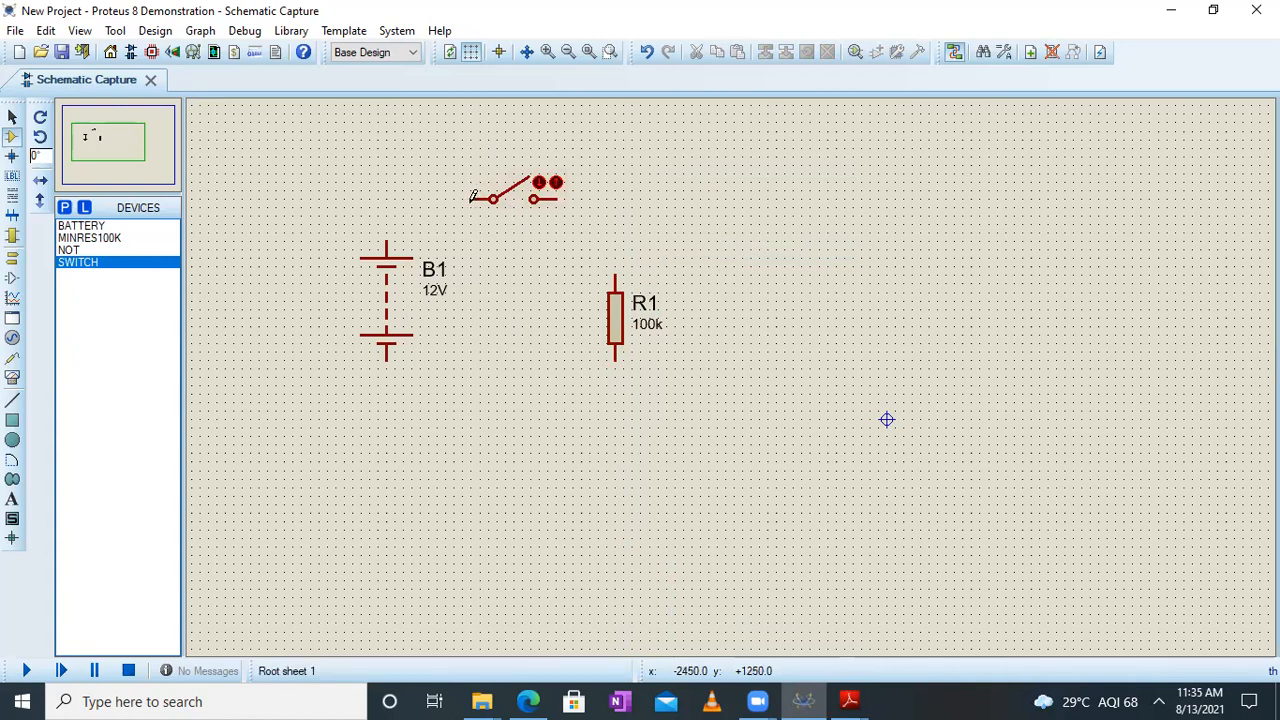
Wire the battery, switch and resistor into a closed series loop, with the switch between the battery's and resistor's upper ends
click(472, 197)
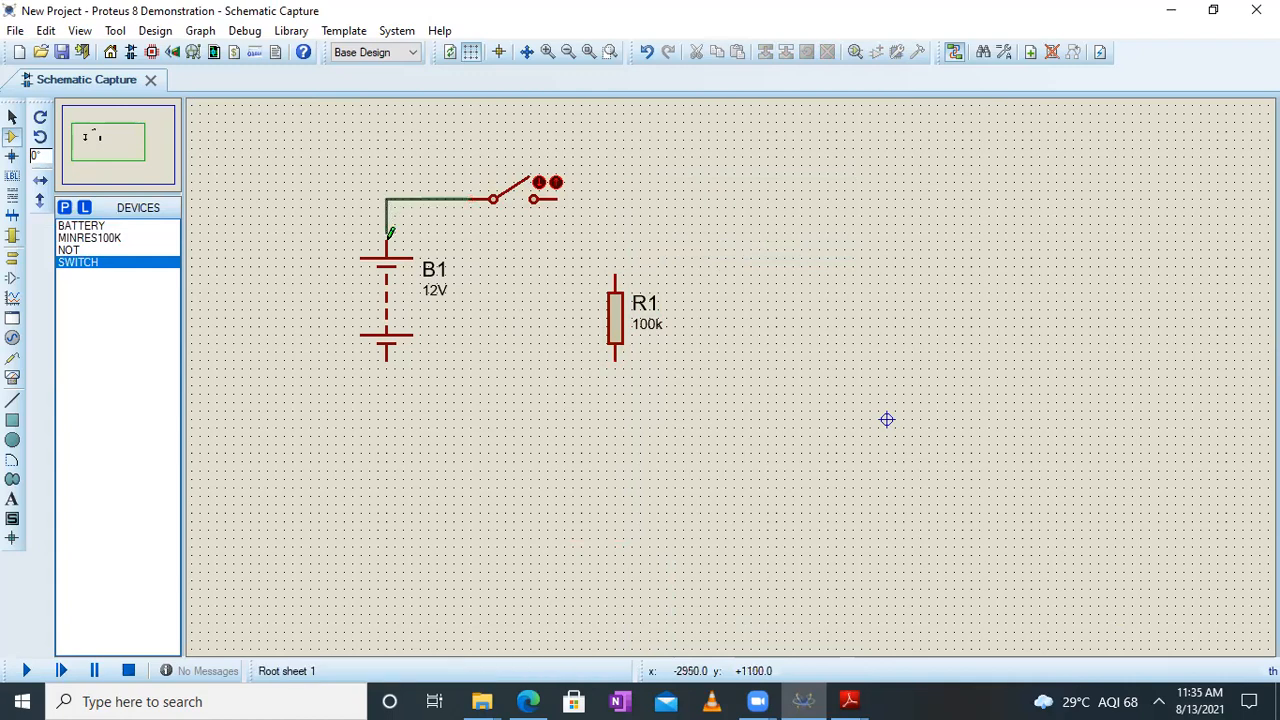
click(387, 240)
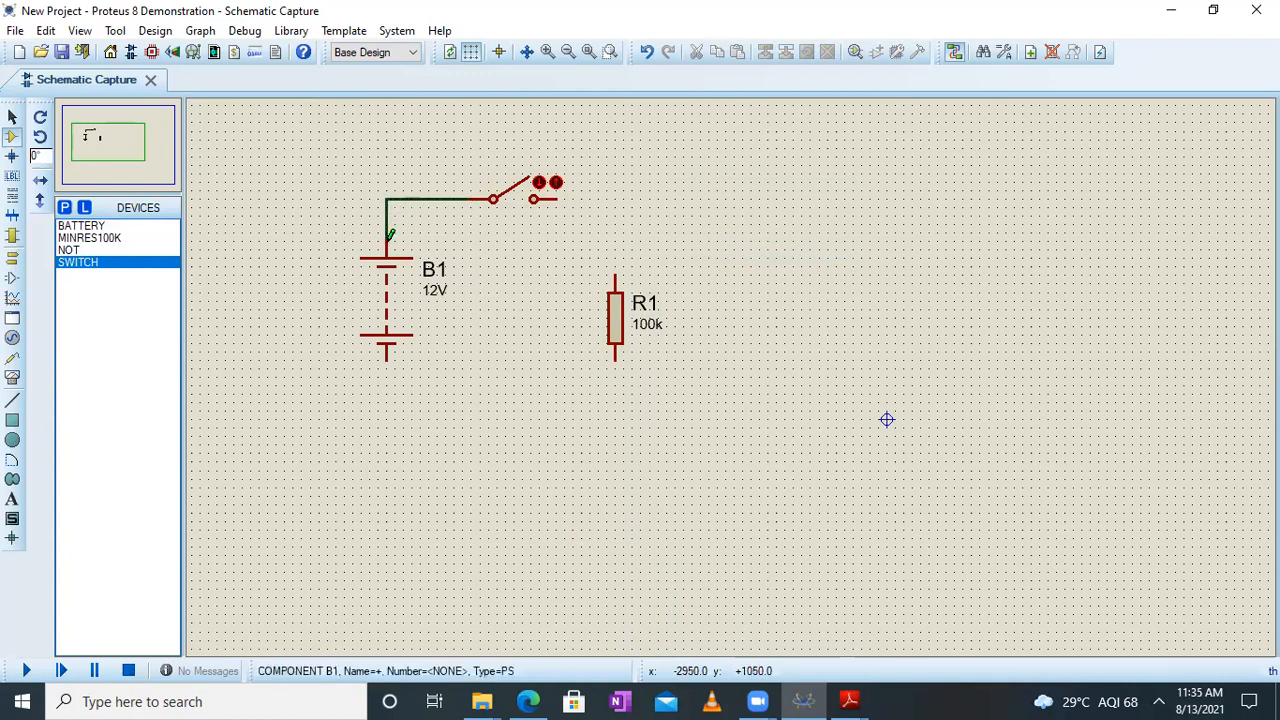
click(386, 358)
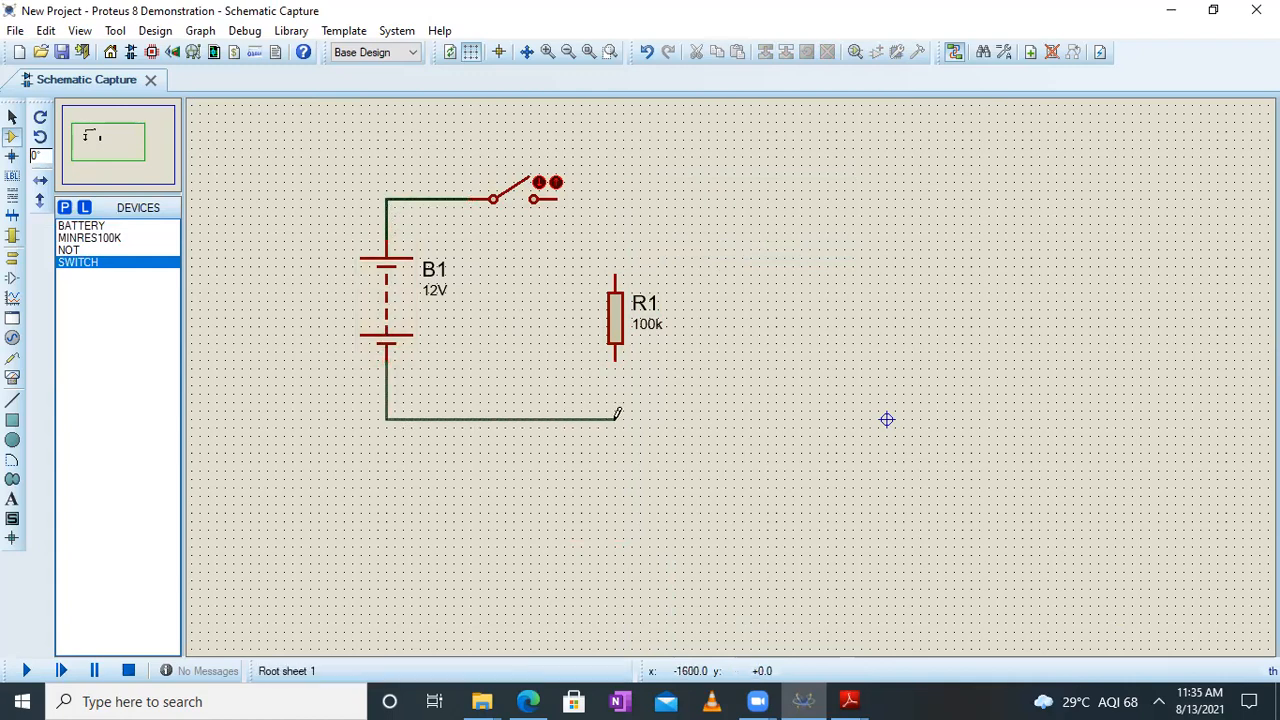
click(616, 352)
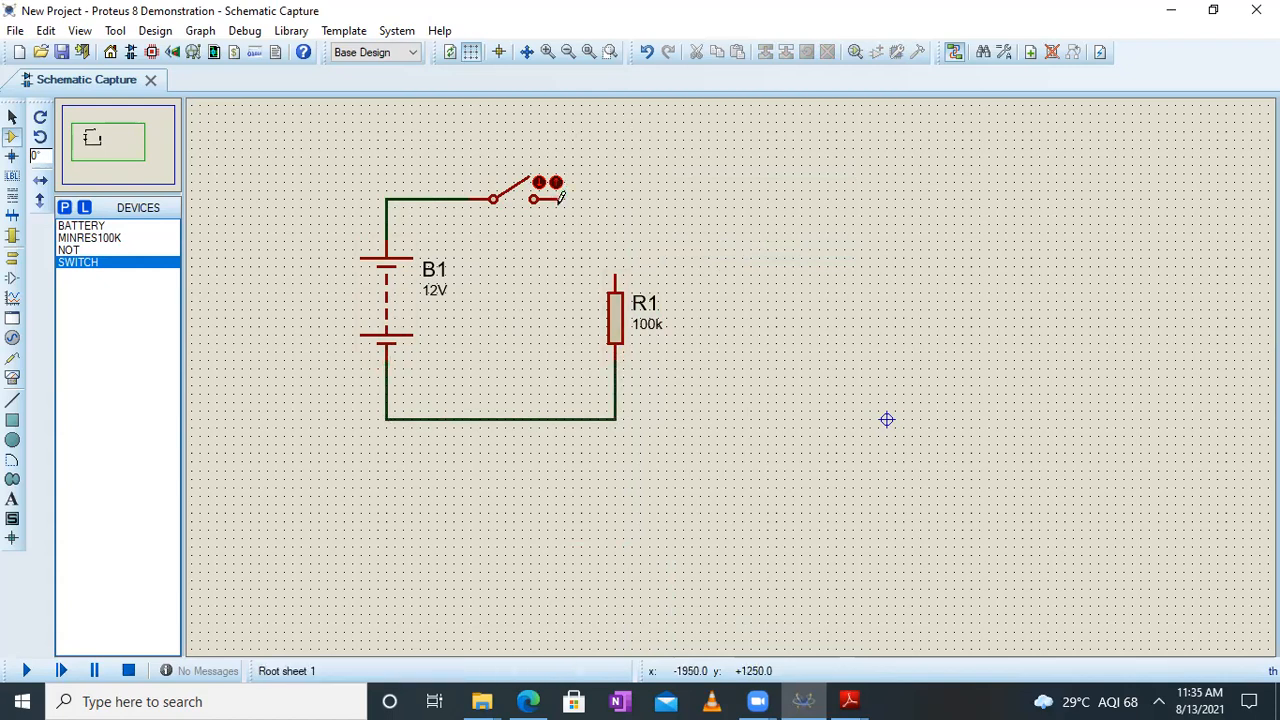
click(591, 195)
click(619, 266)
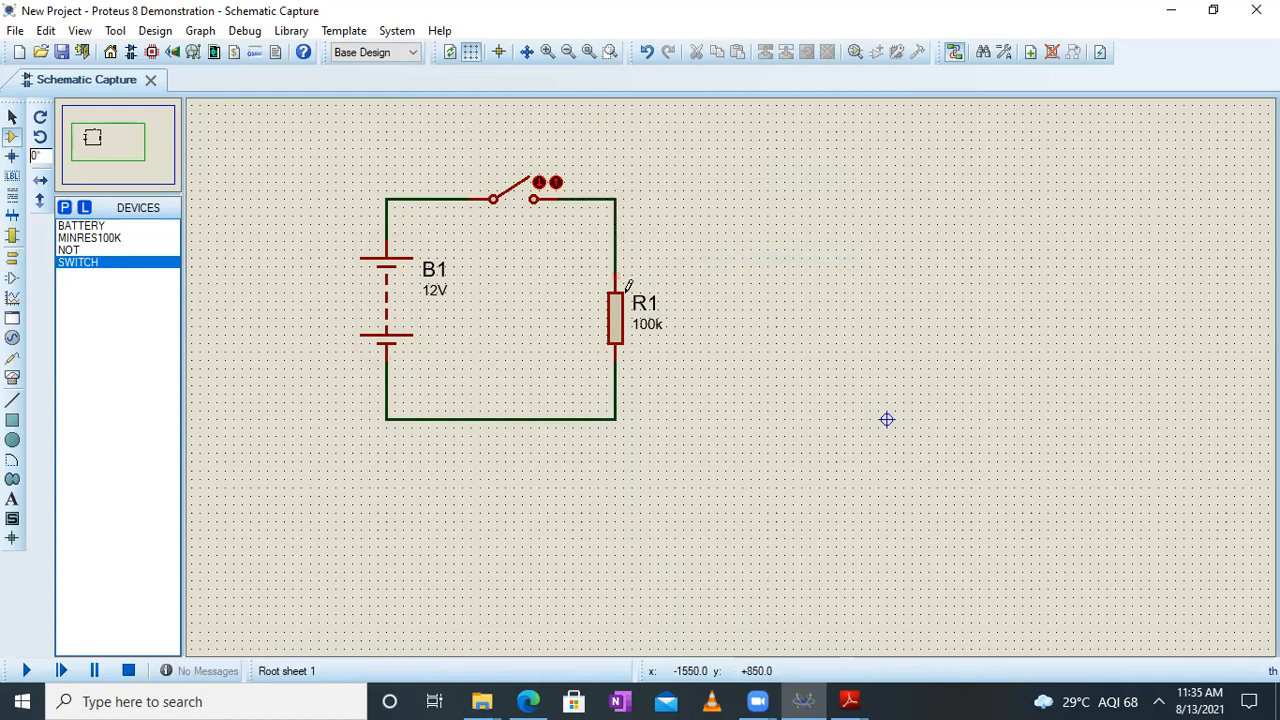
Change the resistor's part reference to 1K
click(621, 338)
click(621, 338)
text(1K)
key(Return)
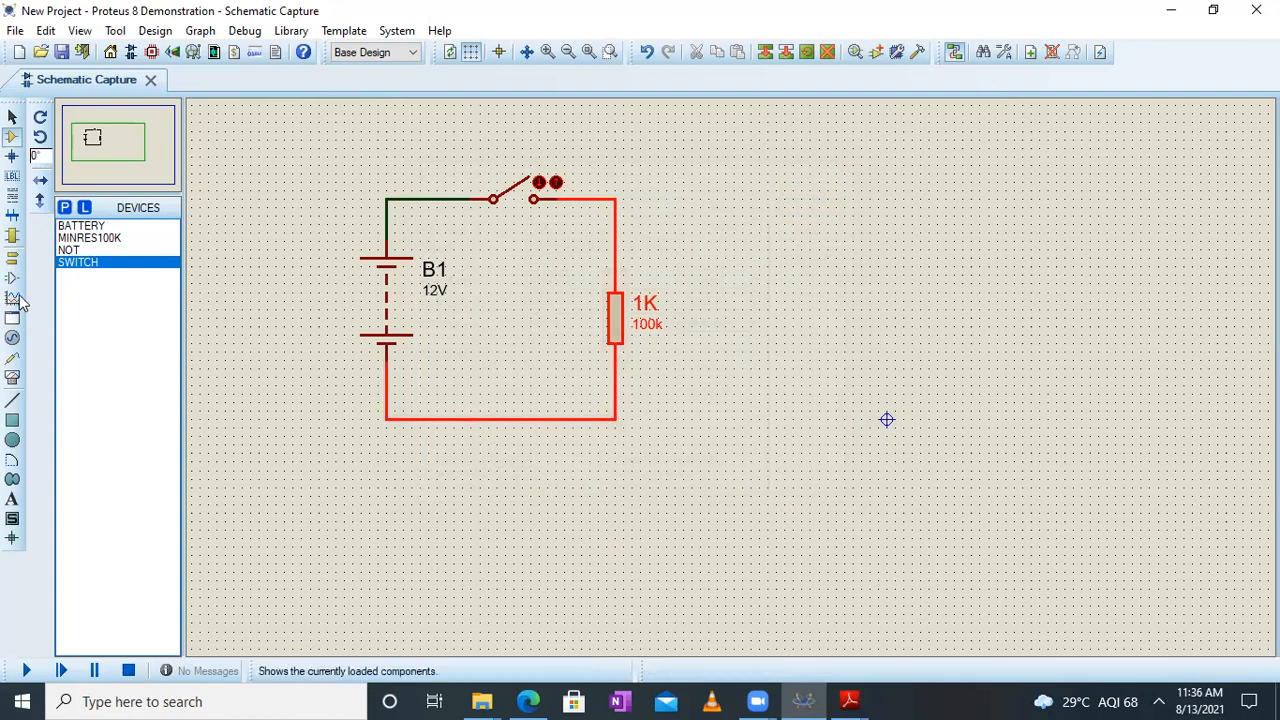
Place a GROUND terminal below the resistor and wire it to the lower-right corner of the loop
click(14, 262)
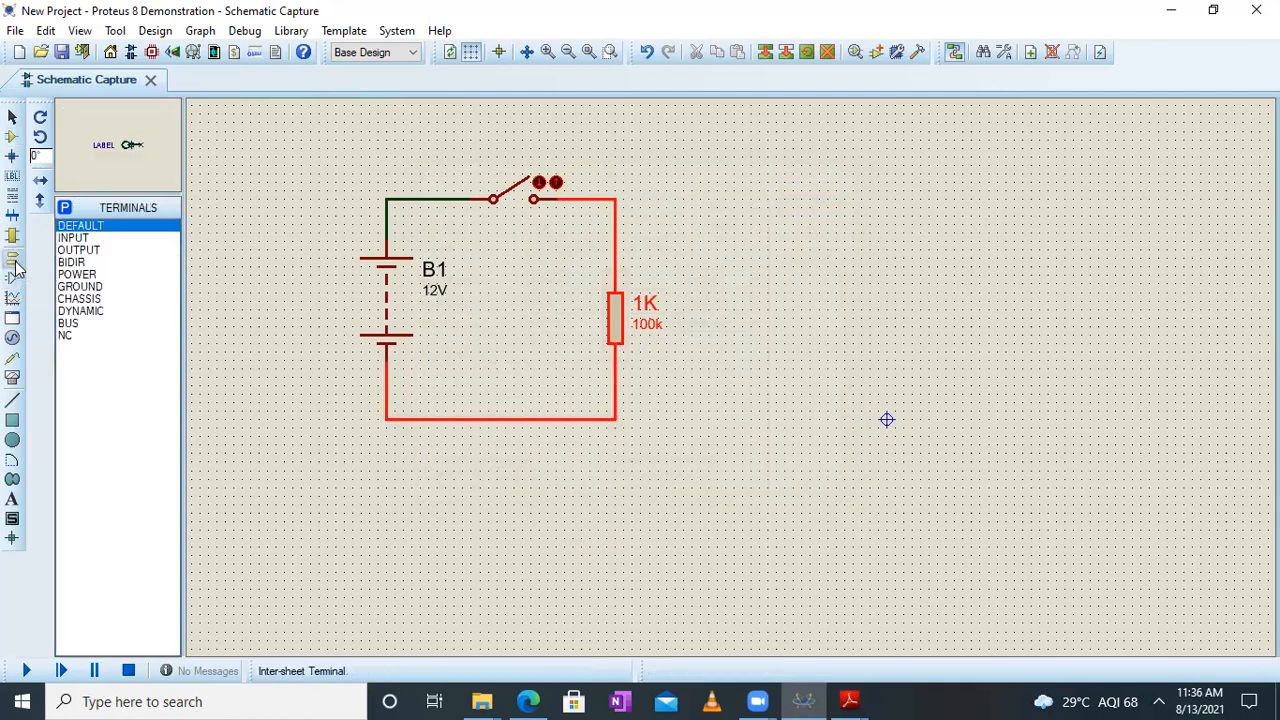
click(90, 289)
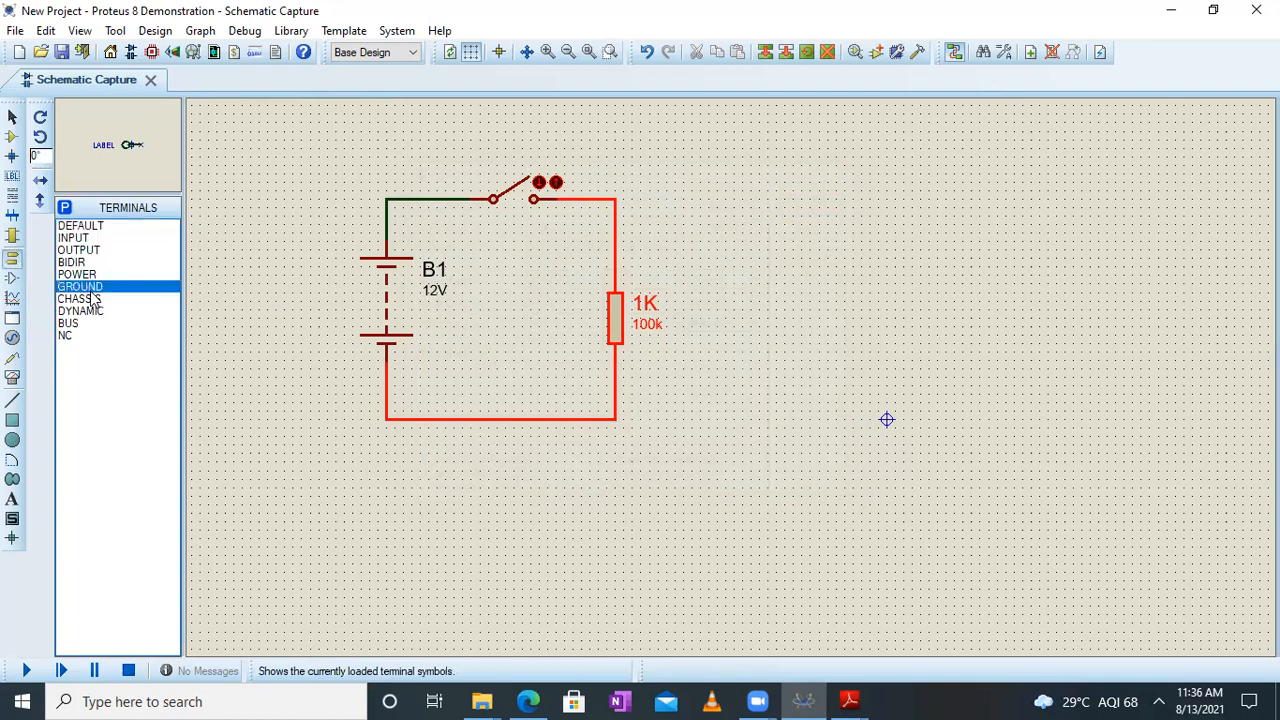
click(615, 460)
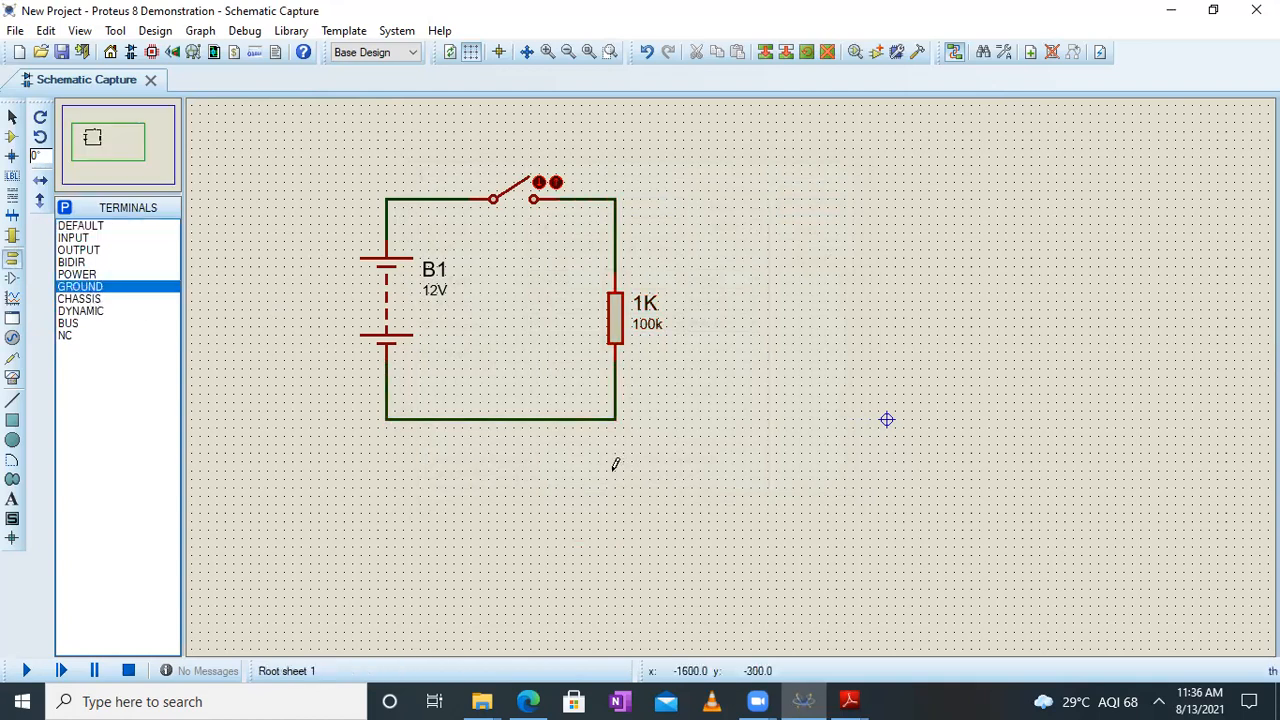
click(614, 470)
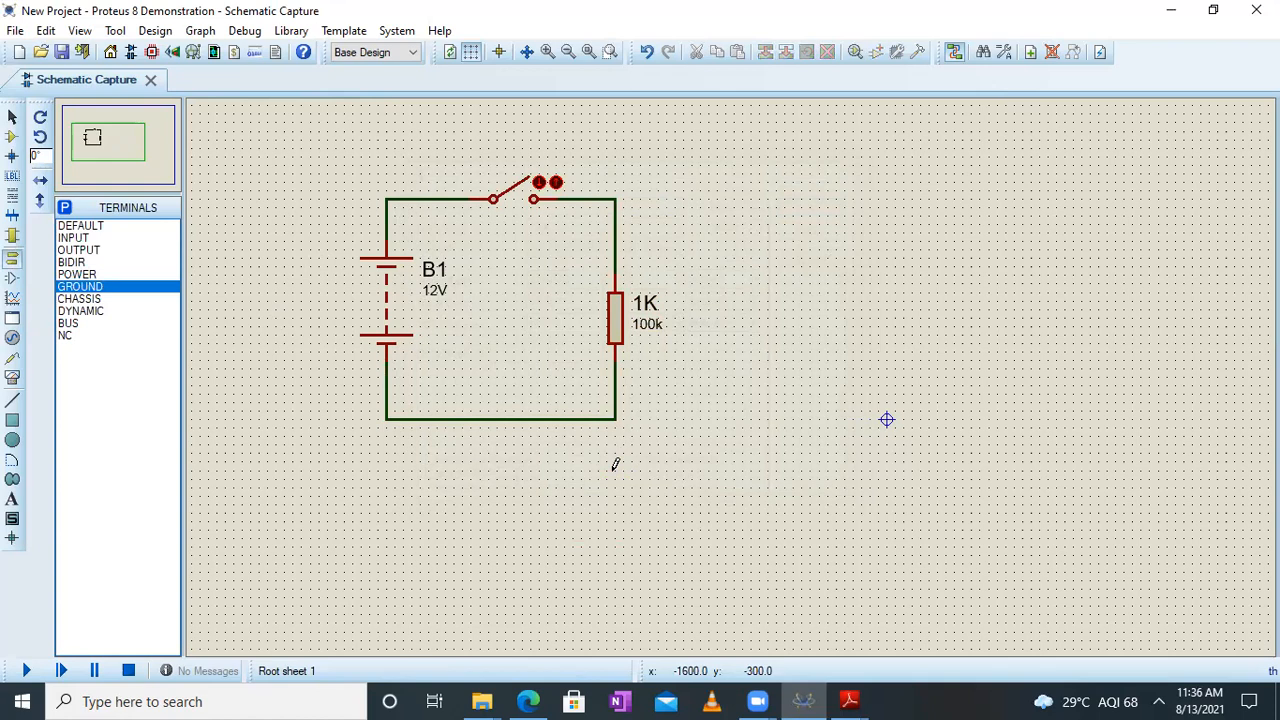
click(615, 420)
click(615, 448)
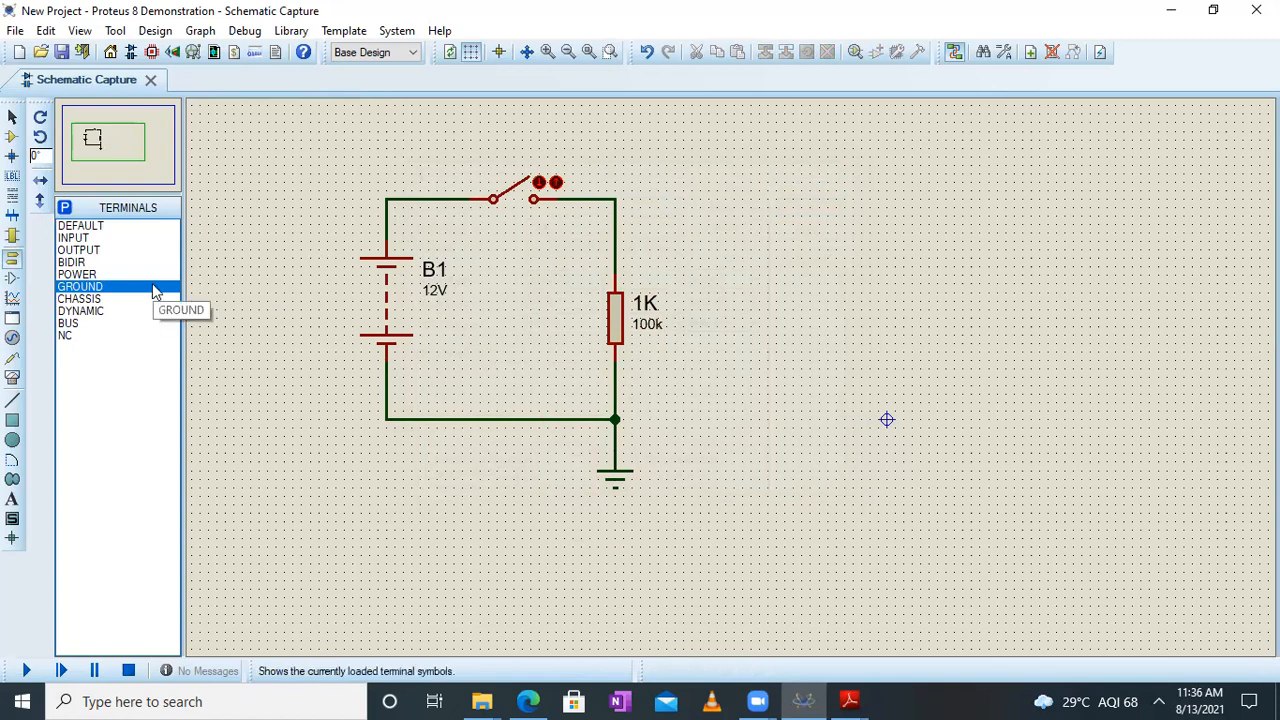
Place a NOT gate to the right of the resistor, at about the height of its upper end
click(12, 138)
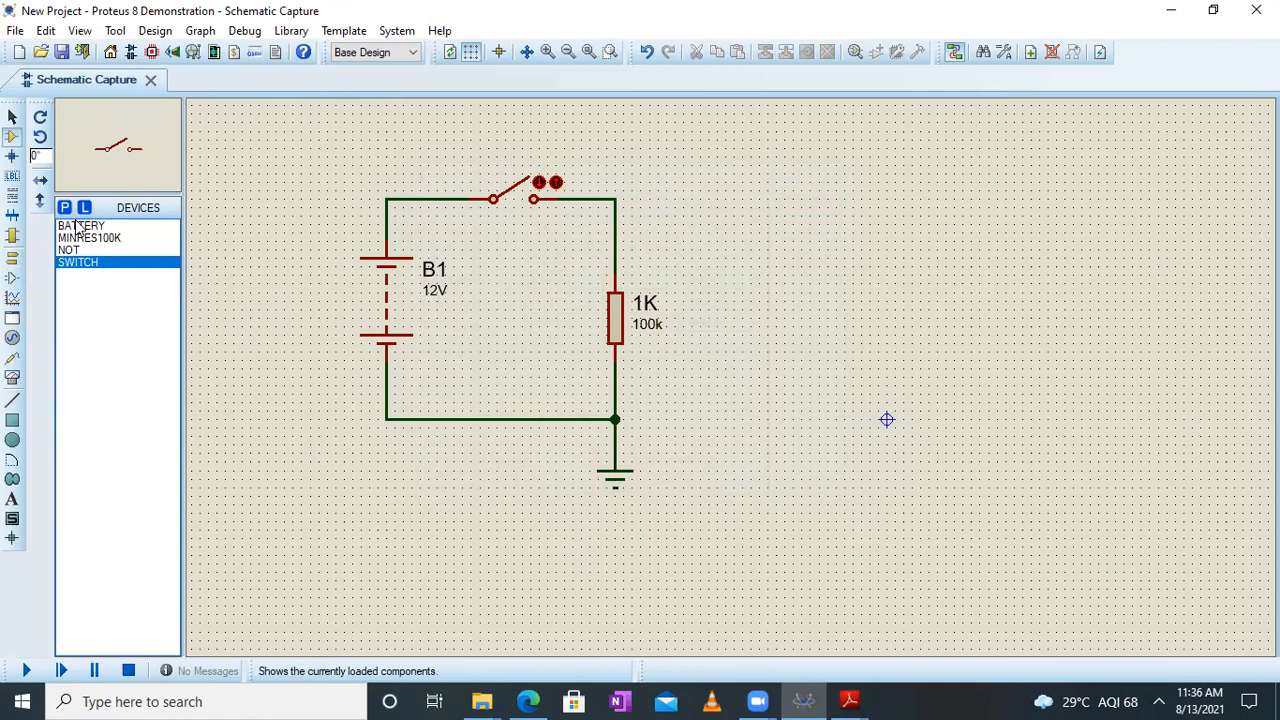
click(75, 250)
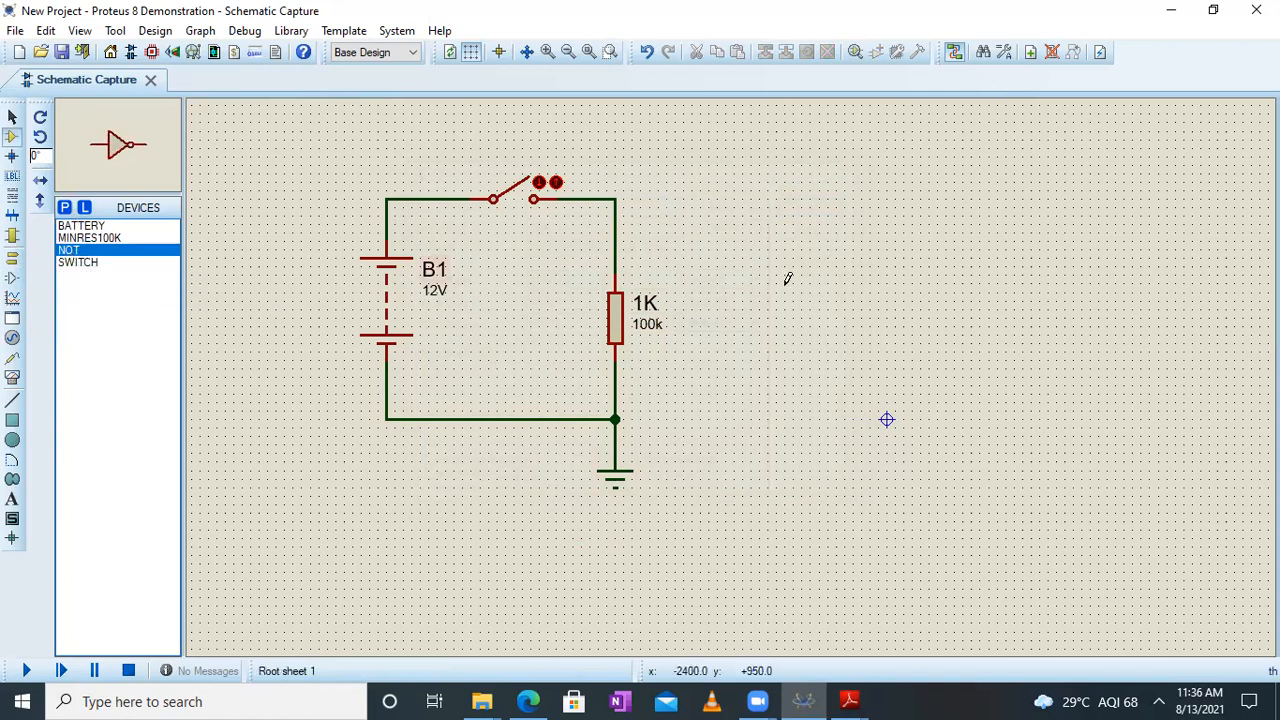
click(869, 258)
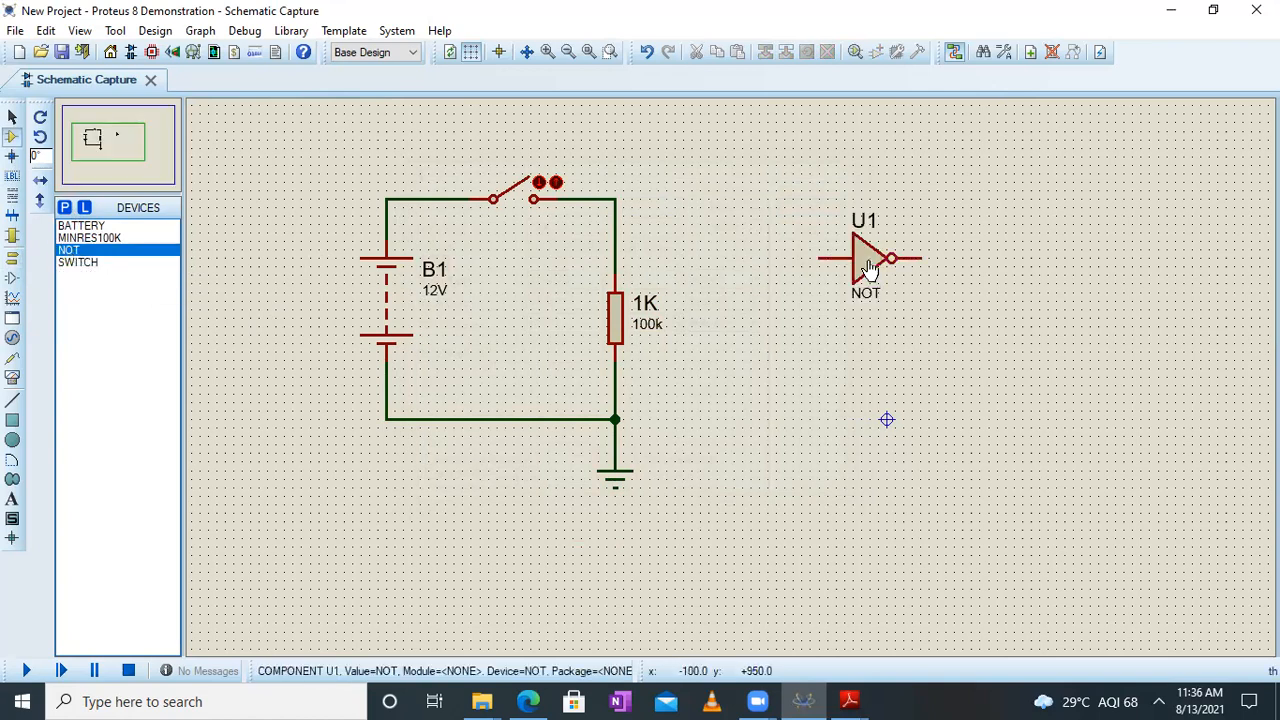
Move the NOT gate a little closer to the resistor and slightly higher in the schematic
click(865, 263)
drag(865, 263, 815, 255)
click(646, 214)
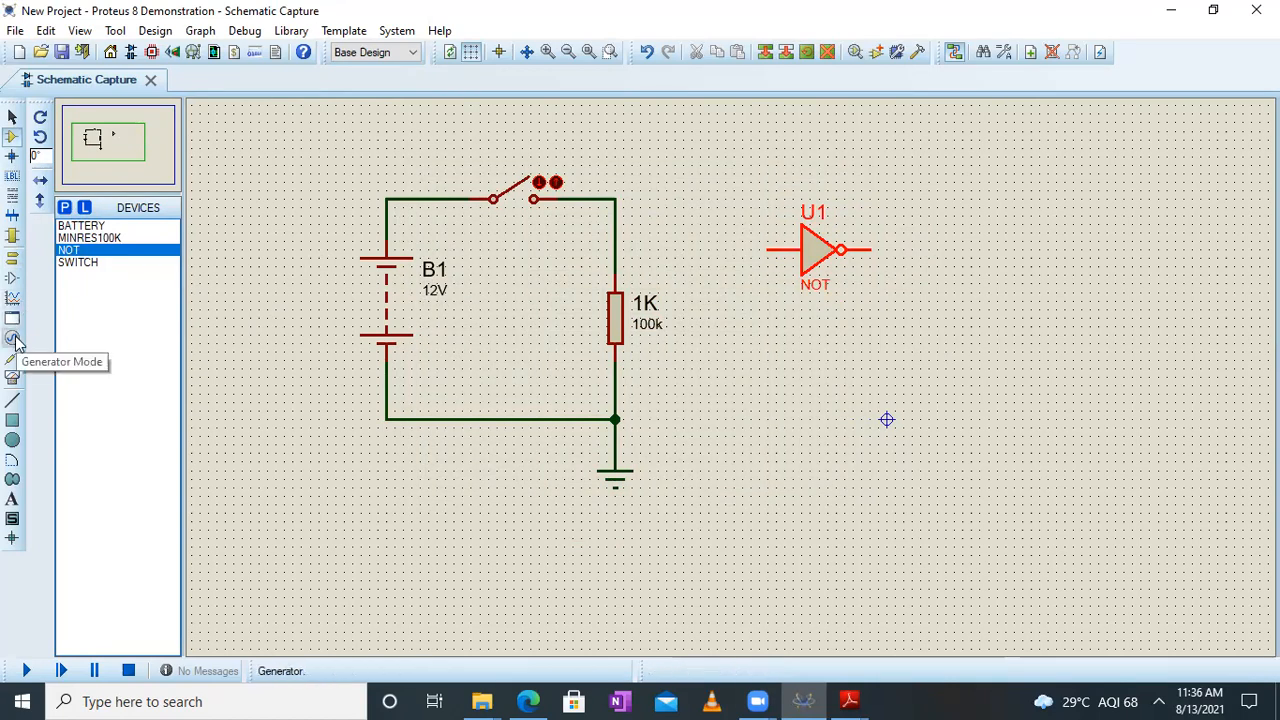
Place a DC VOLTMETER instrument to the right of the NOT gate and slightly below it
click(12, 378)
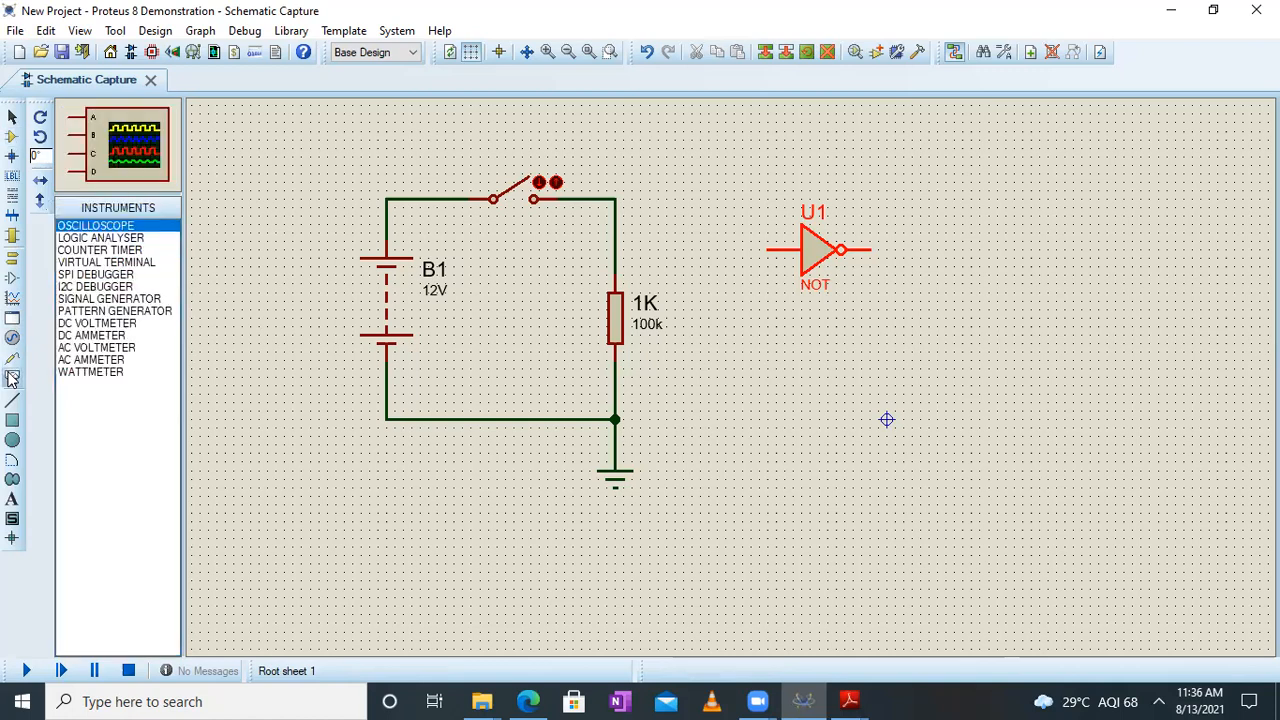
click(113, 323)
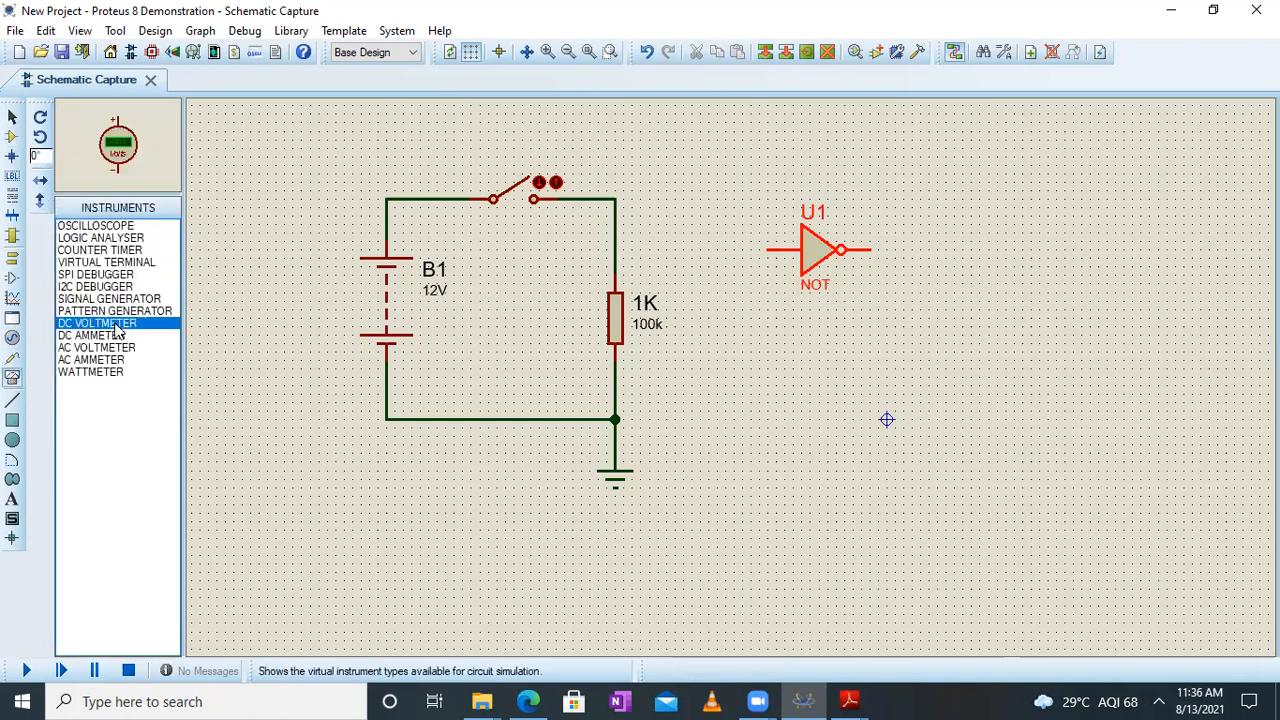
click(963, 300)
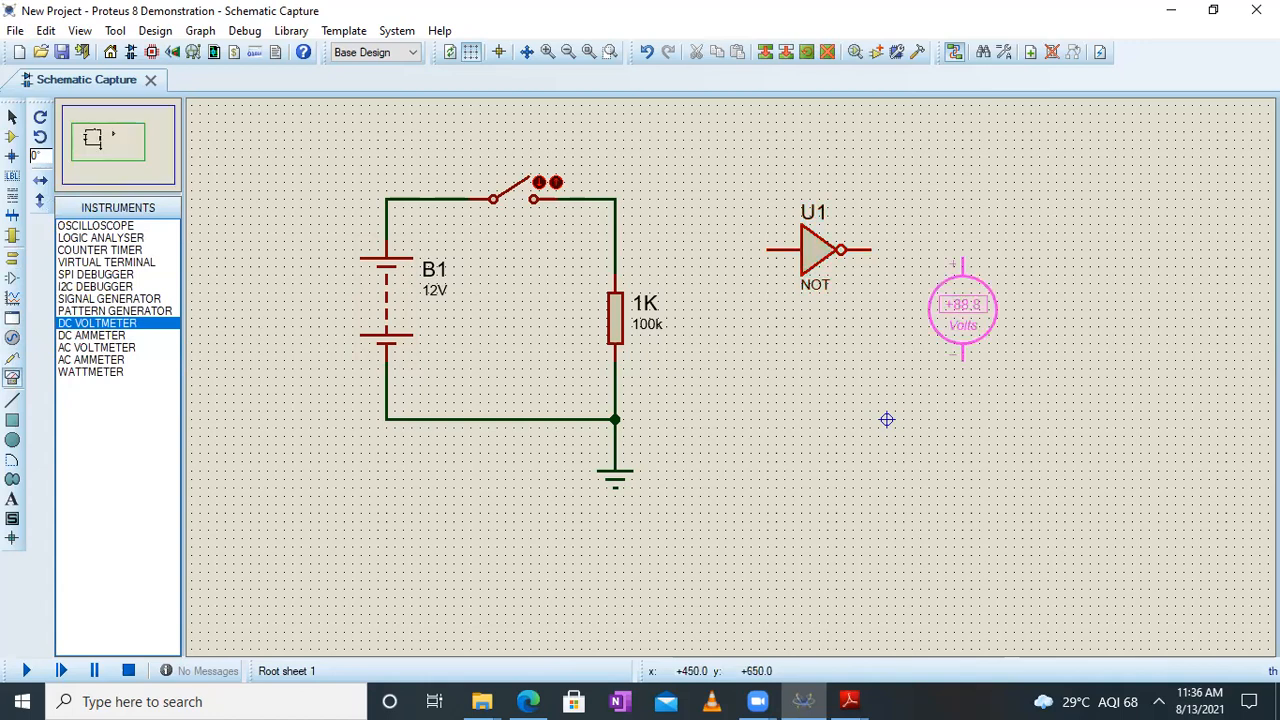
click(971, 333)
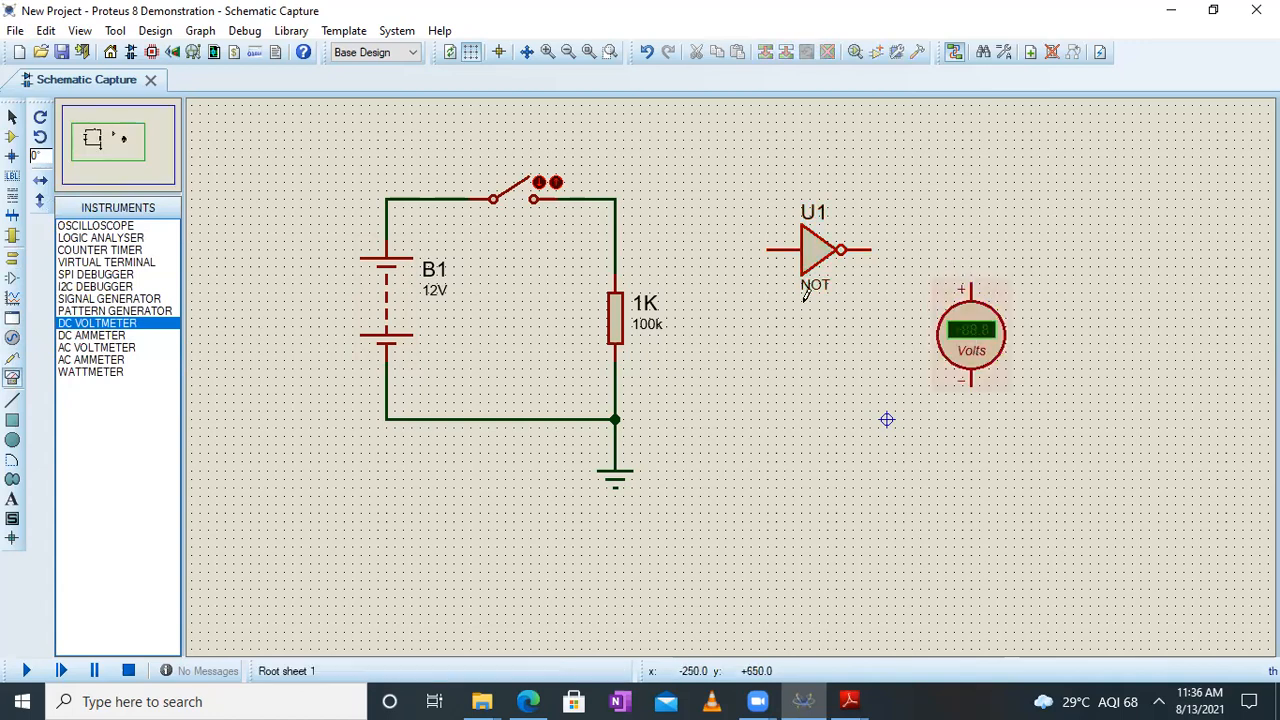
Wire the NOT gate between the resistor's upper node and the voltmeter's positive terminal, and the voltmeter's negative terminal to the grounded lower node
click(776, 249)
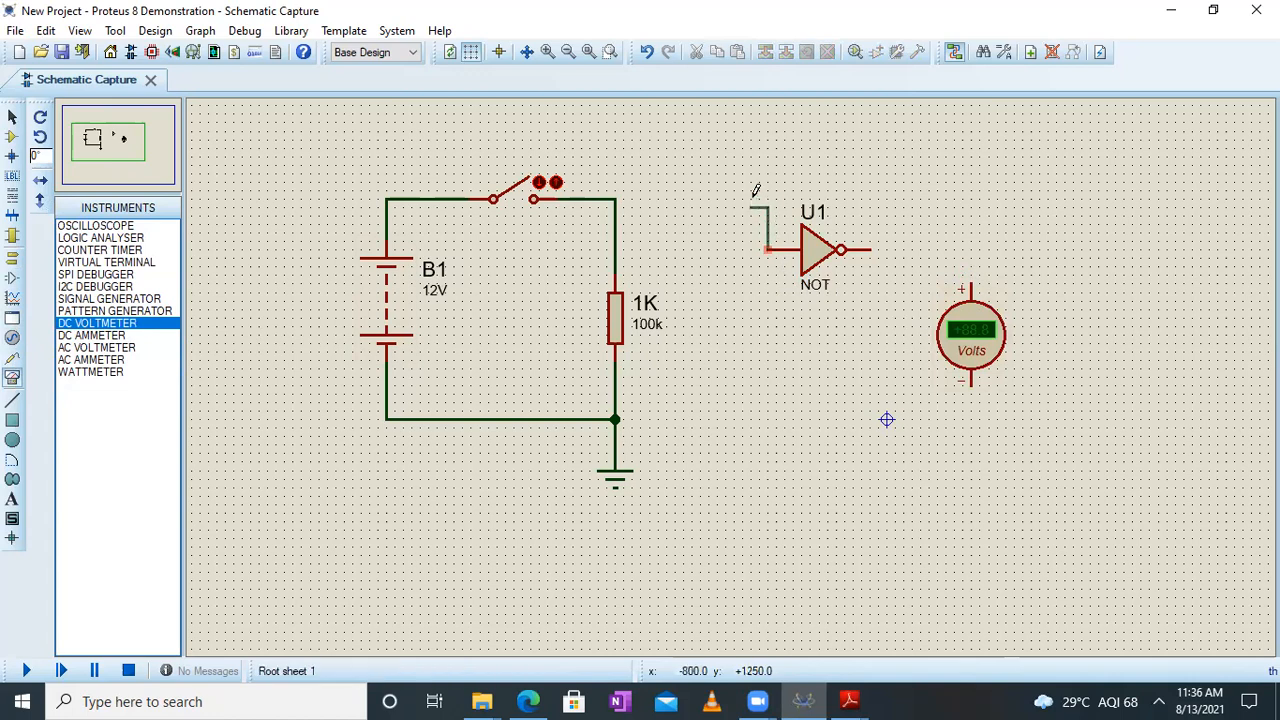
click(616, 199)
click(869, 249)
click(970, 286)
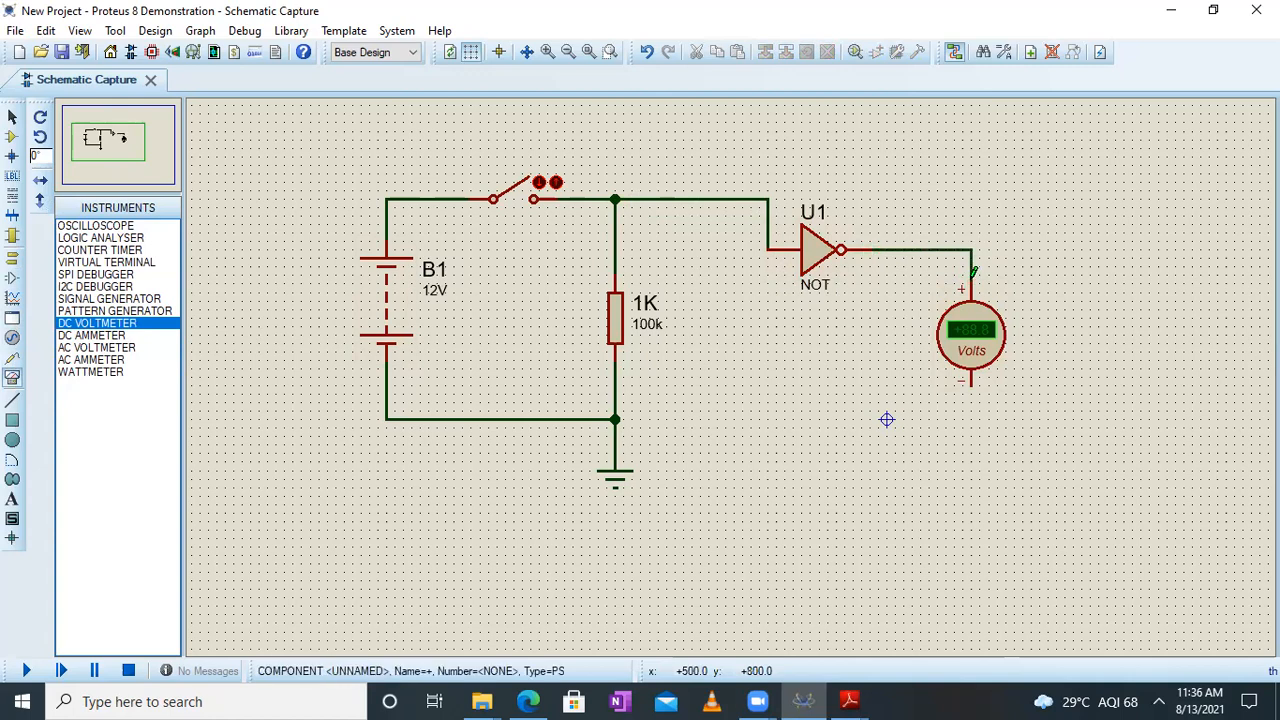
click(972, 385)
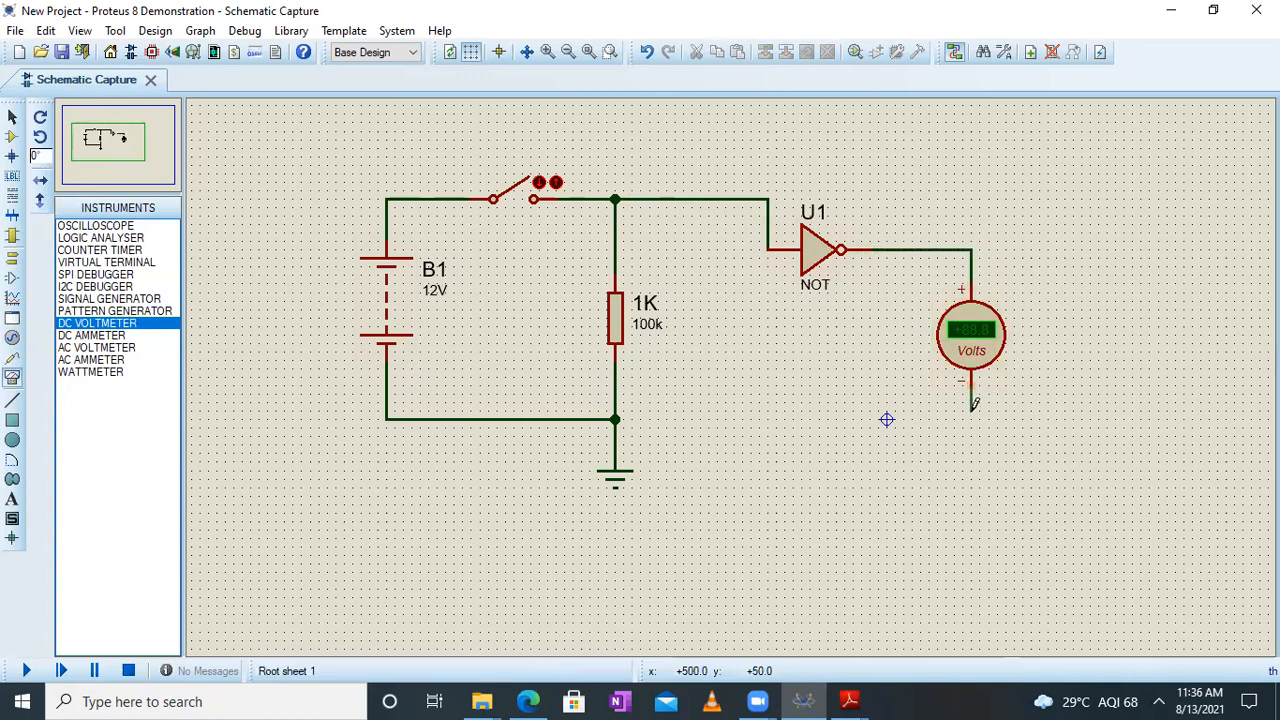
click(616, 419)
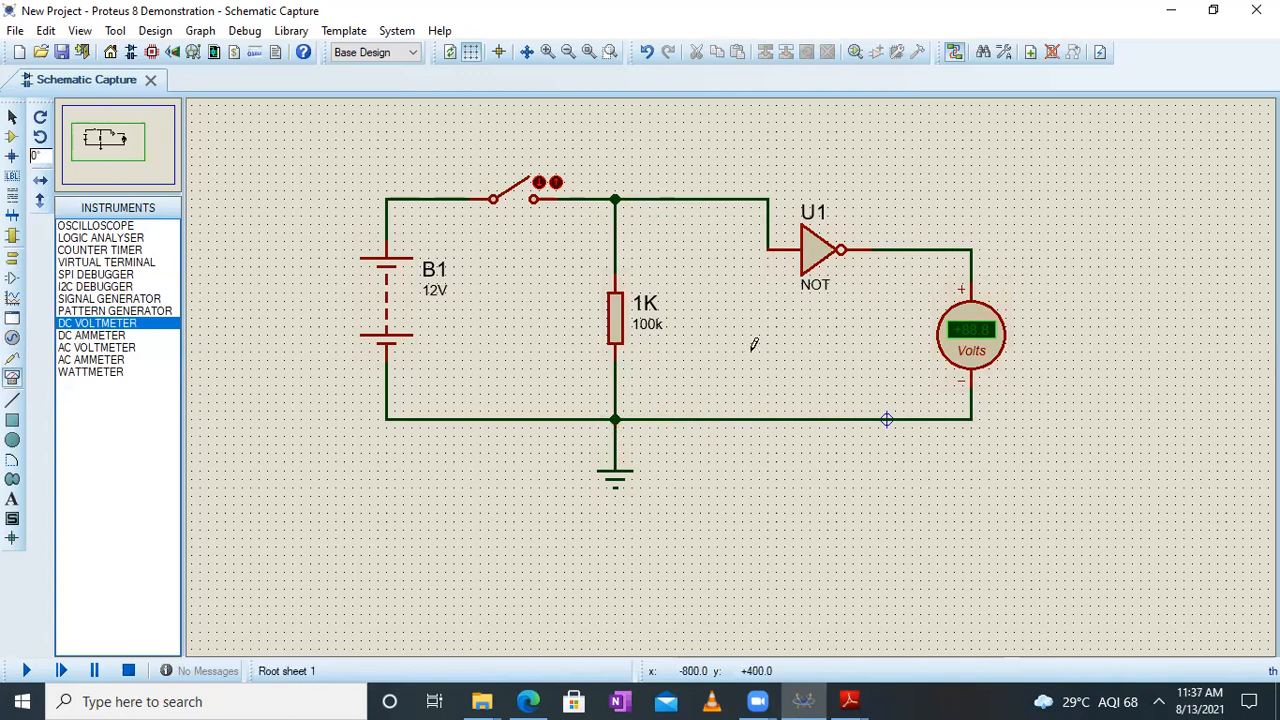
Set the voltage of battery B1 to 5V
double_click(434, 298)
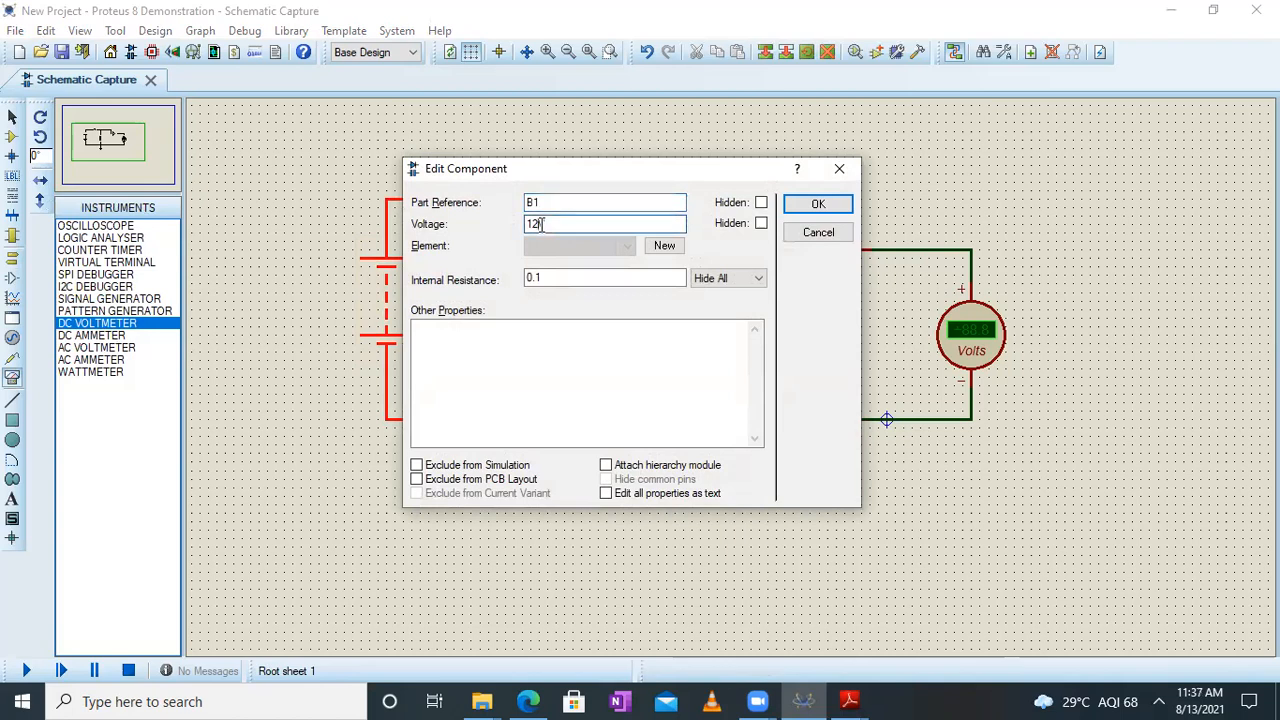
text(5V)
key(Return)
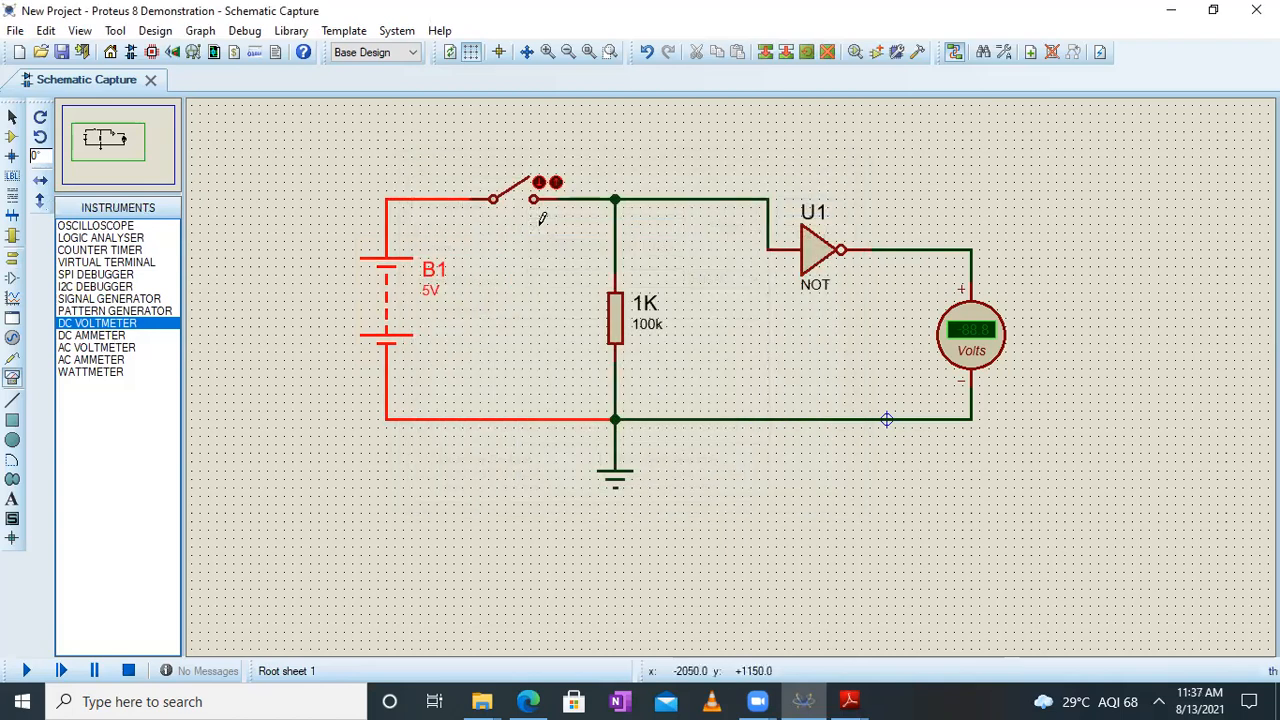
Change the resistor's part reference label to R1
right_click(640, 312)
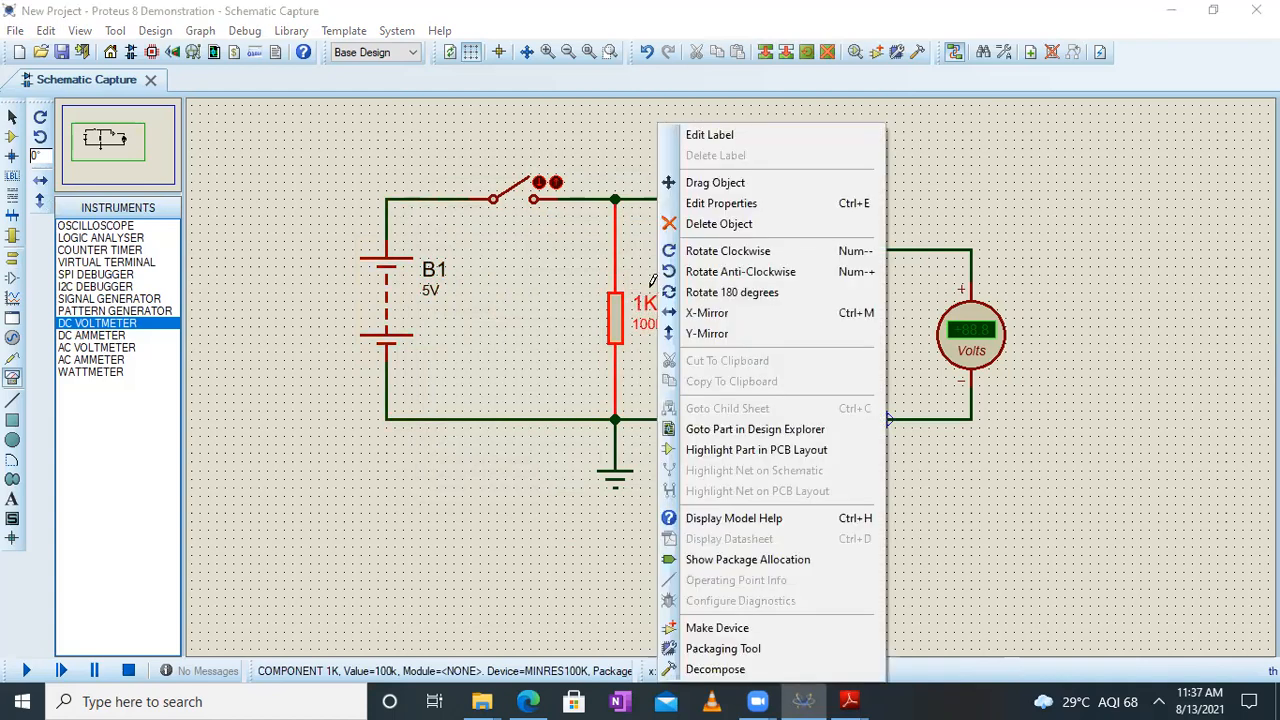
click(725, 134)
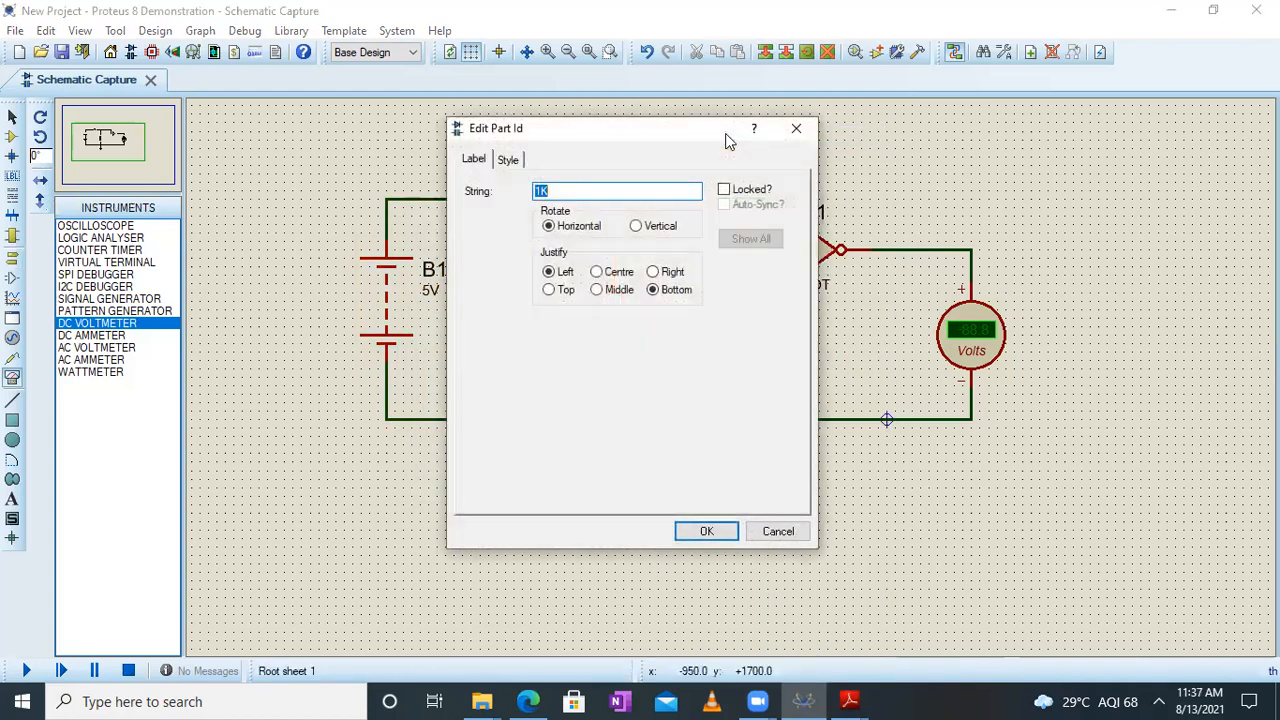
text(R)
key(Return)
Set the resistance of resistor R1 to 1k
double_click(618, 317)
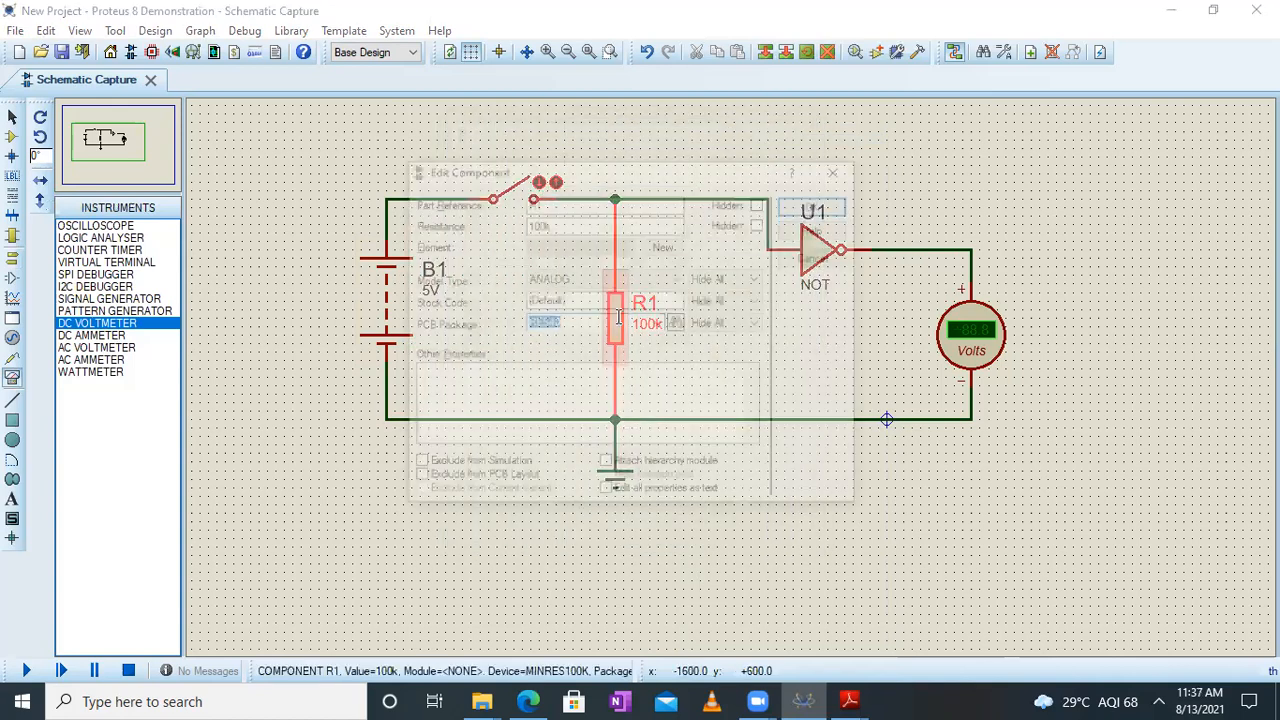
click(549, 224)
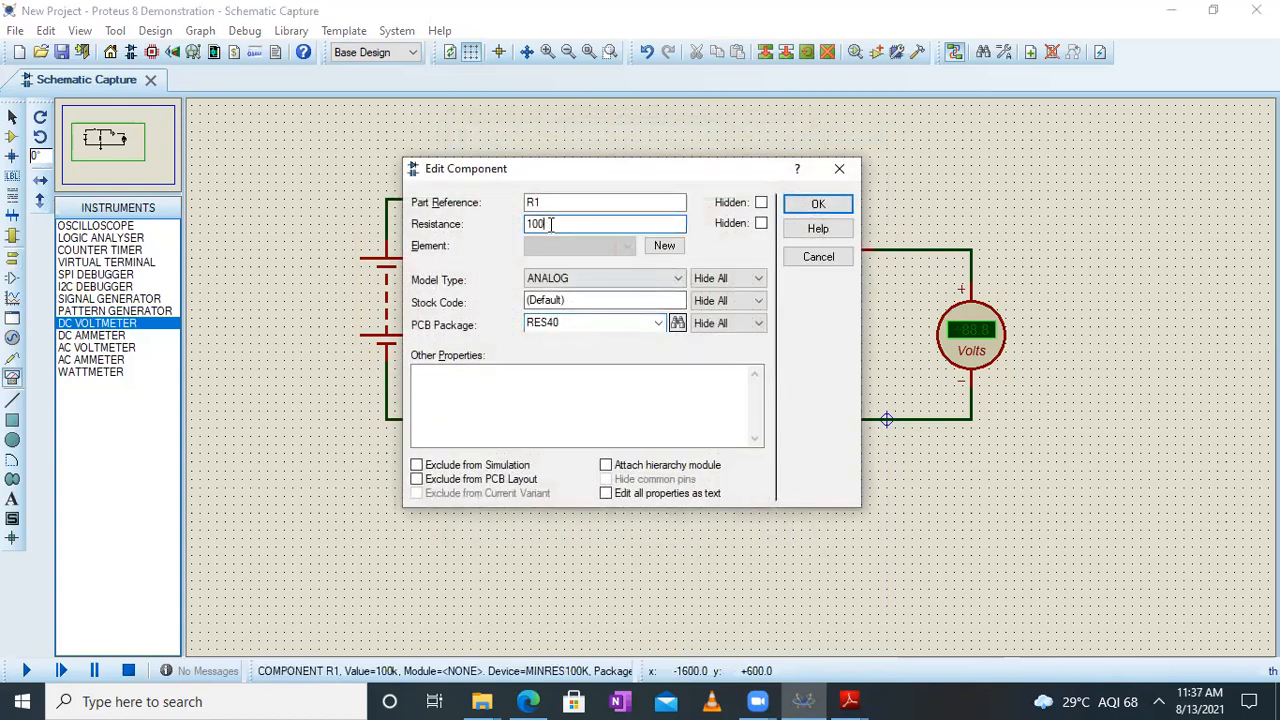
text(k)
key(Return)
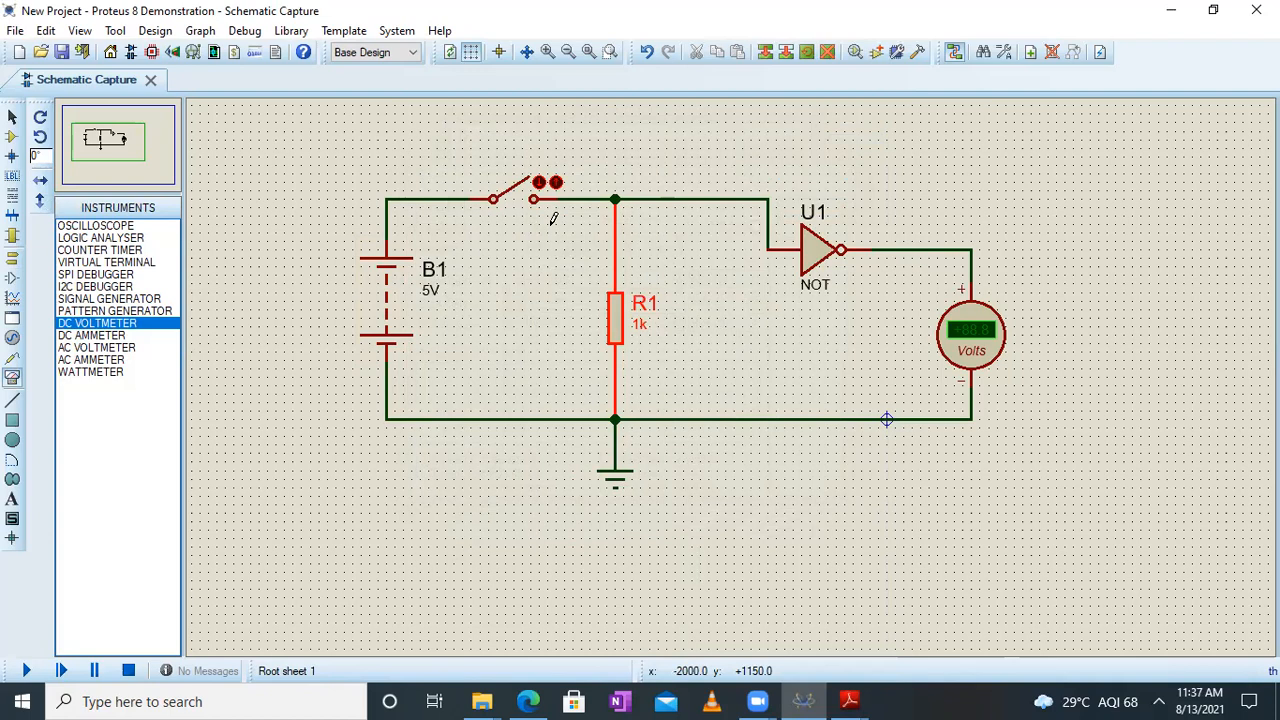
Add a text label below the circuit near the ground symbol, containing the student's full name, B2 and the student's number
right_click(480, 503)
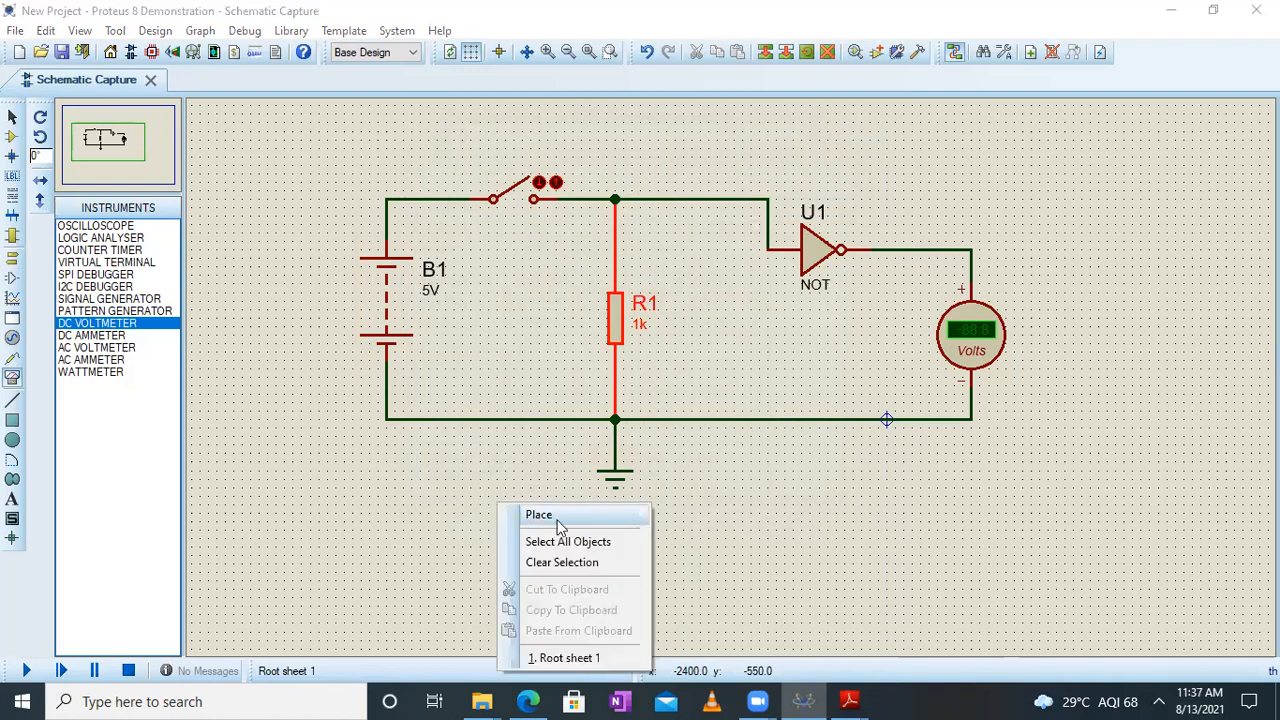
mouse_move(588, 516)
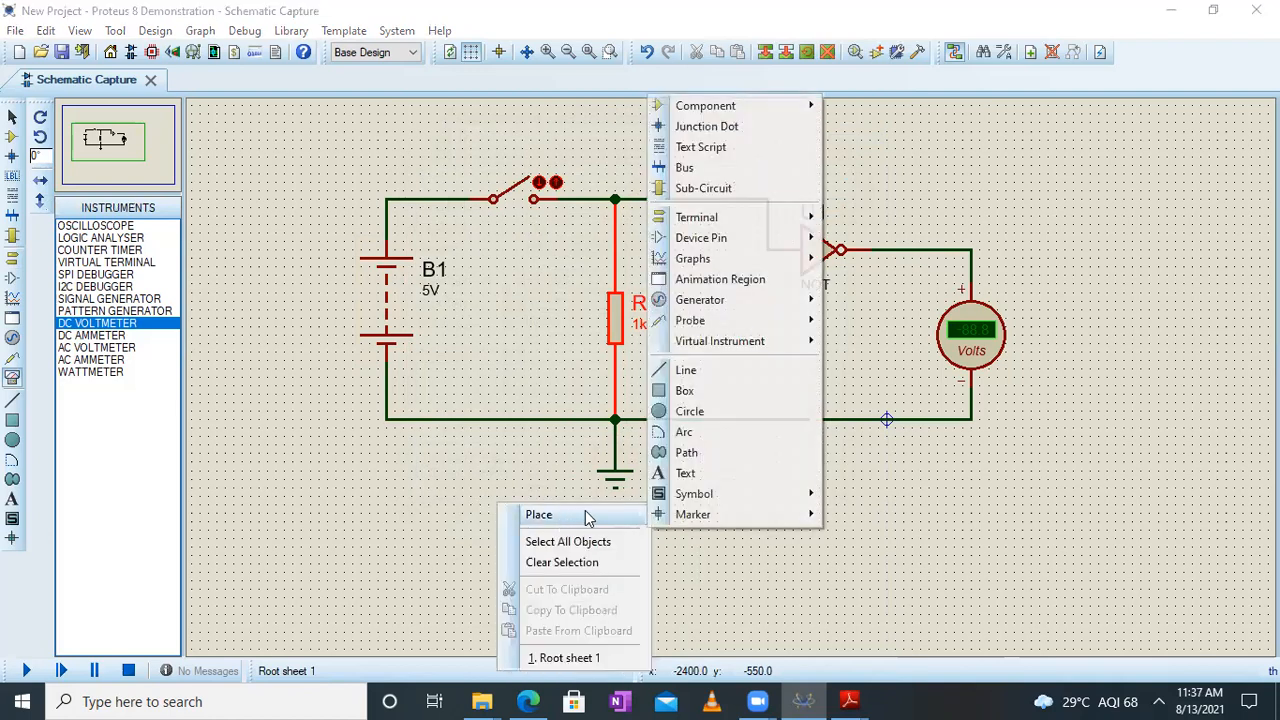
click(682, 473)
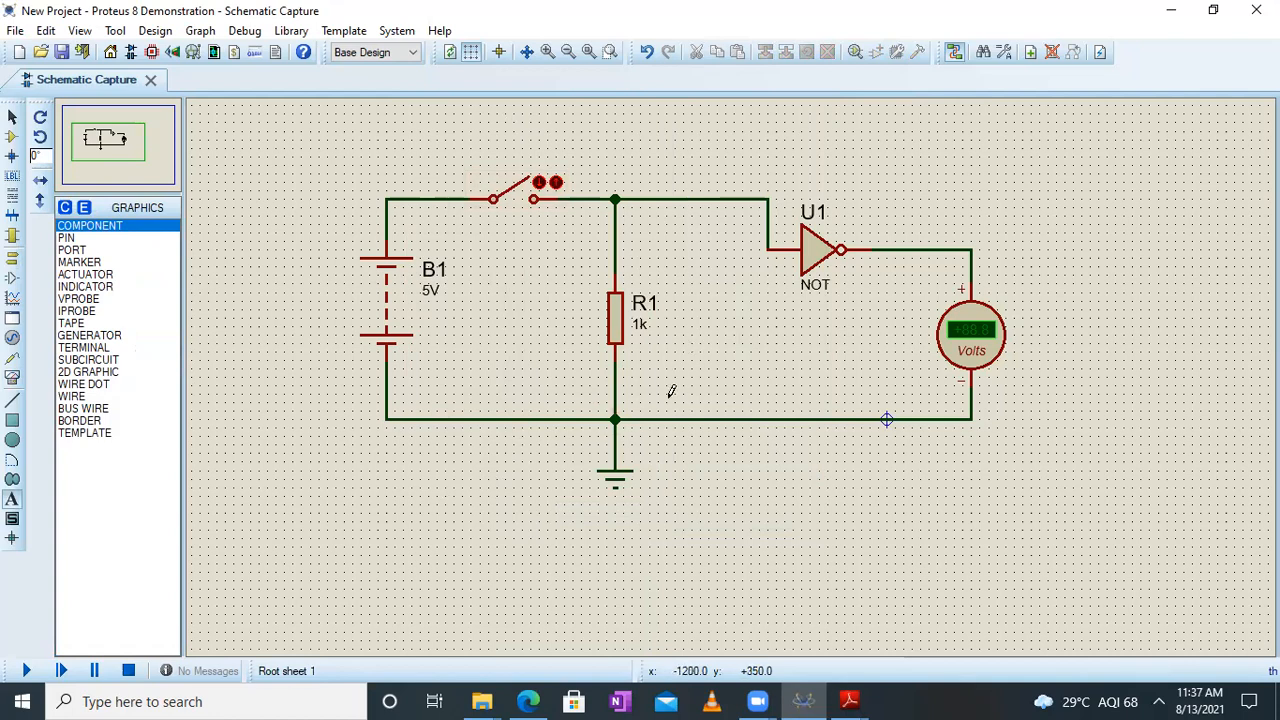
click(457, 512)
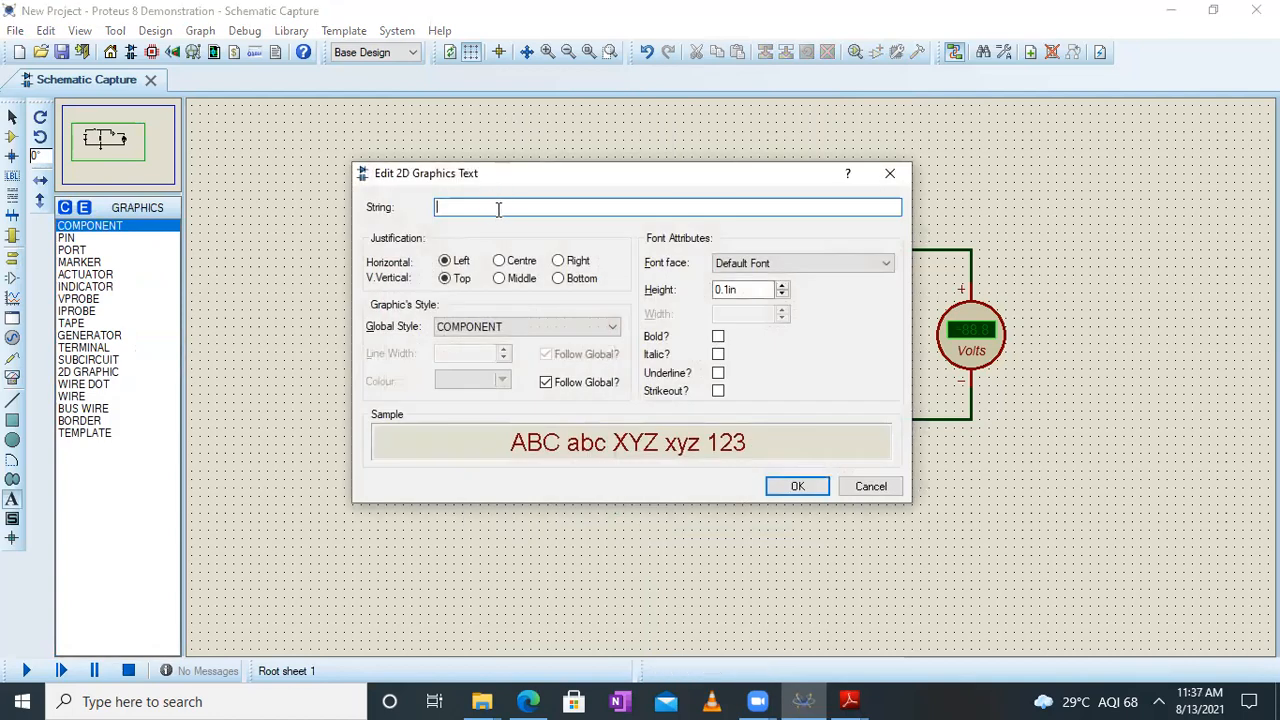
click(797, 486)
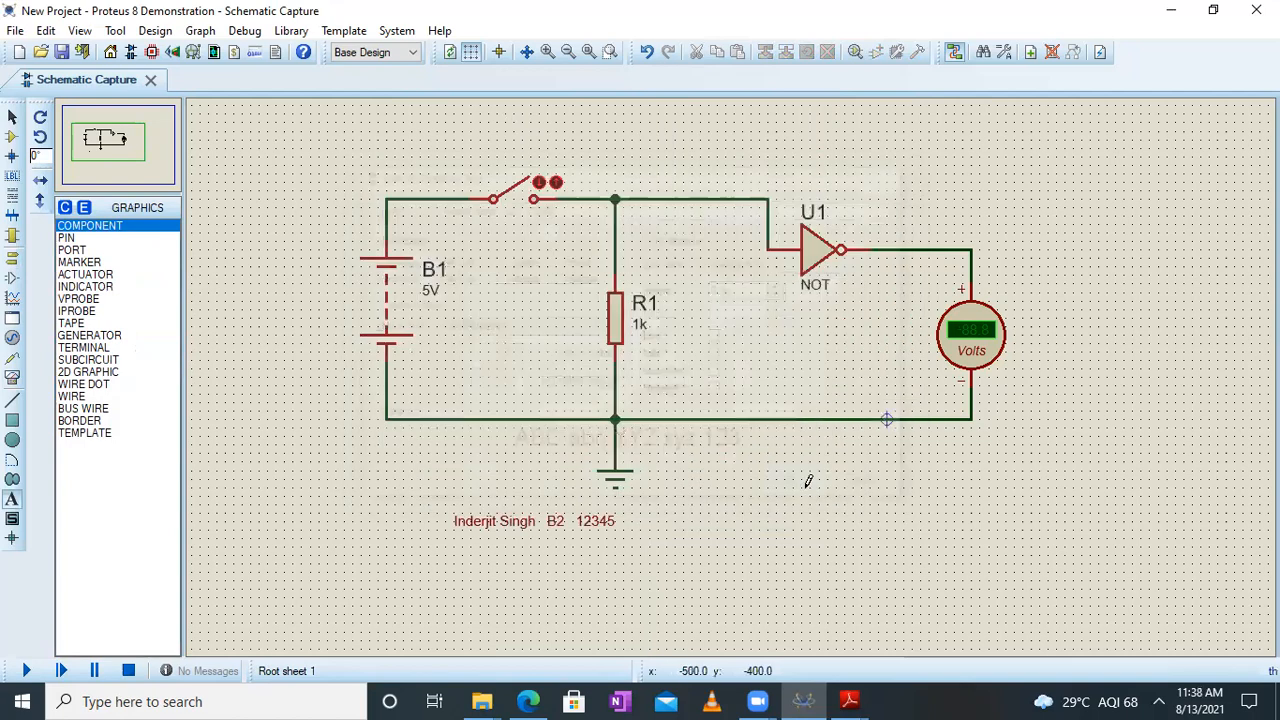
click(541, 519)
click(887, 183)
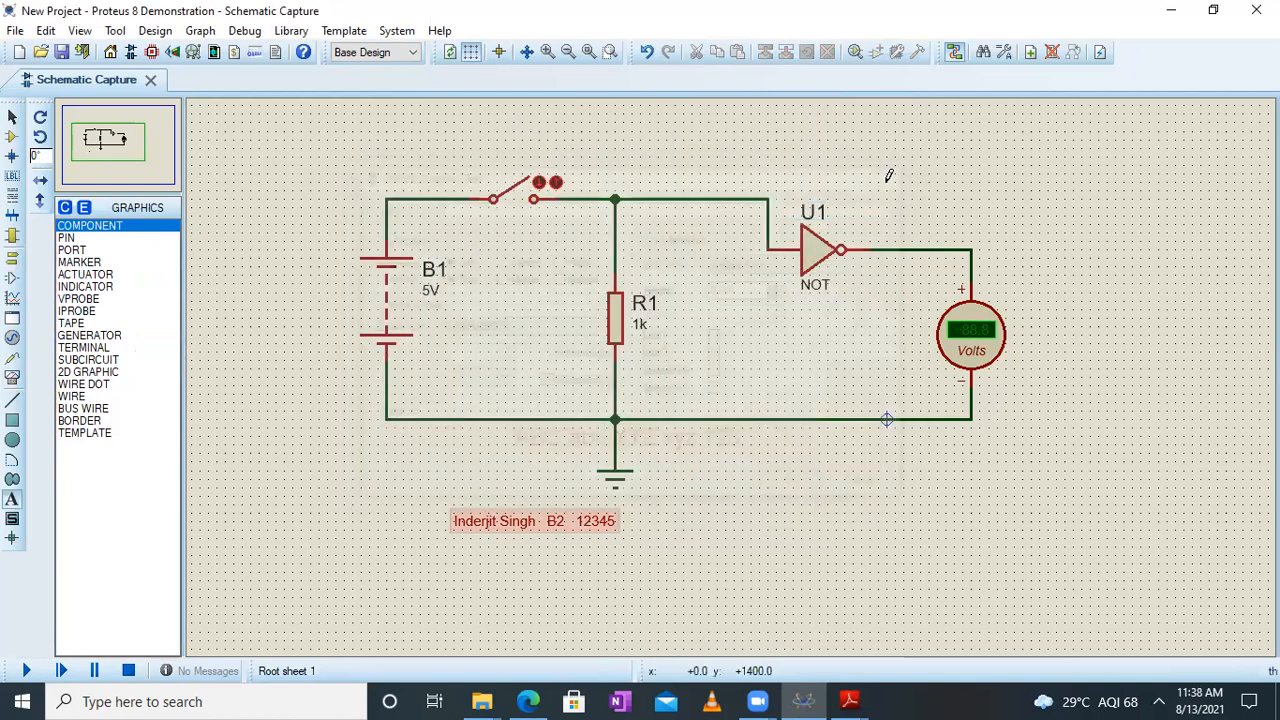
click(534, 519)
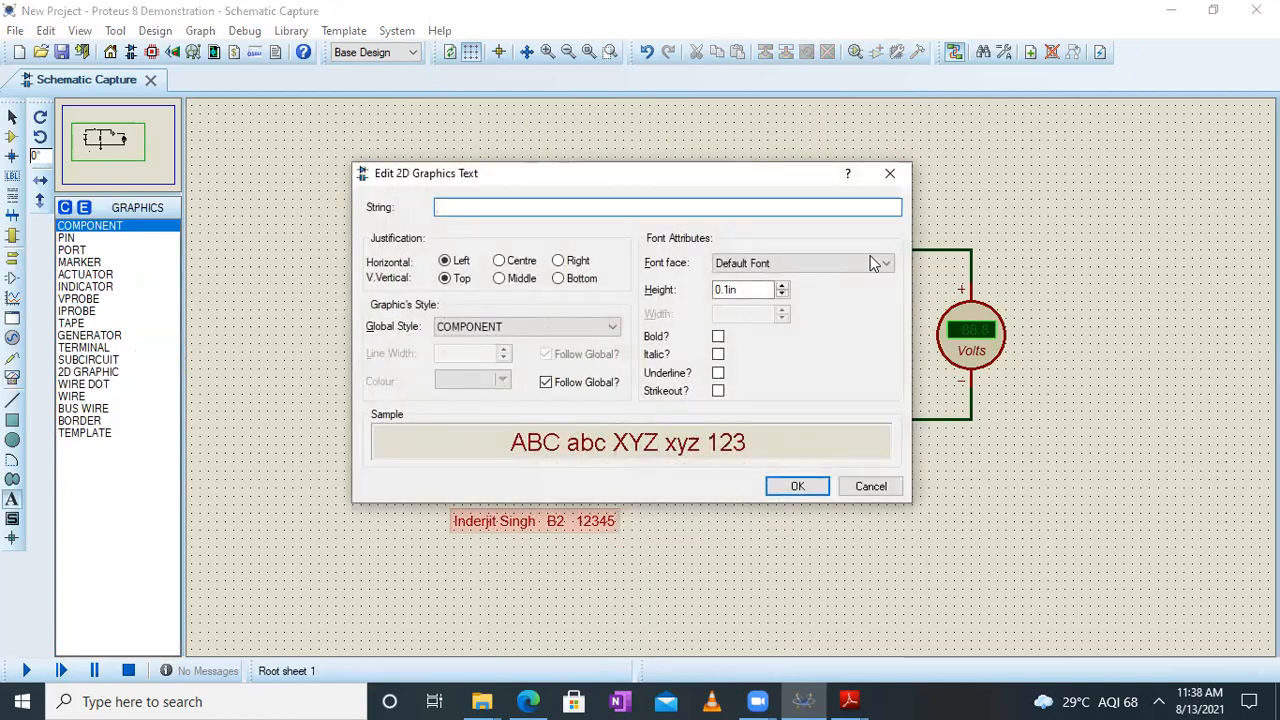
click(889, 173)
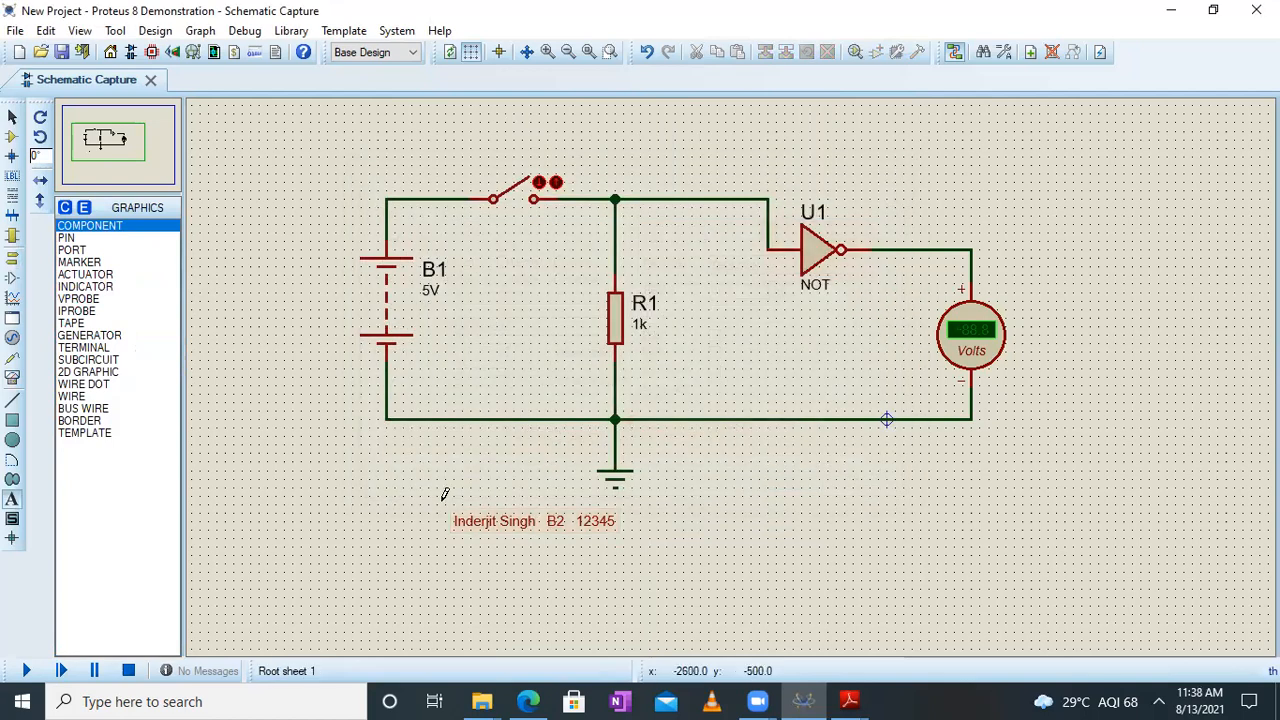
click(624, 547)
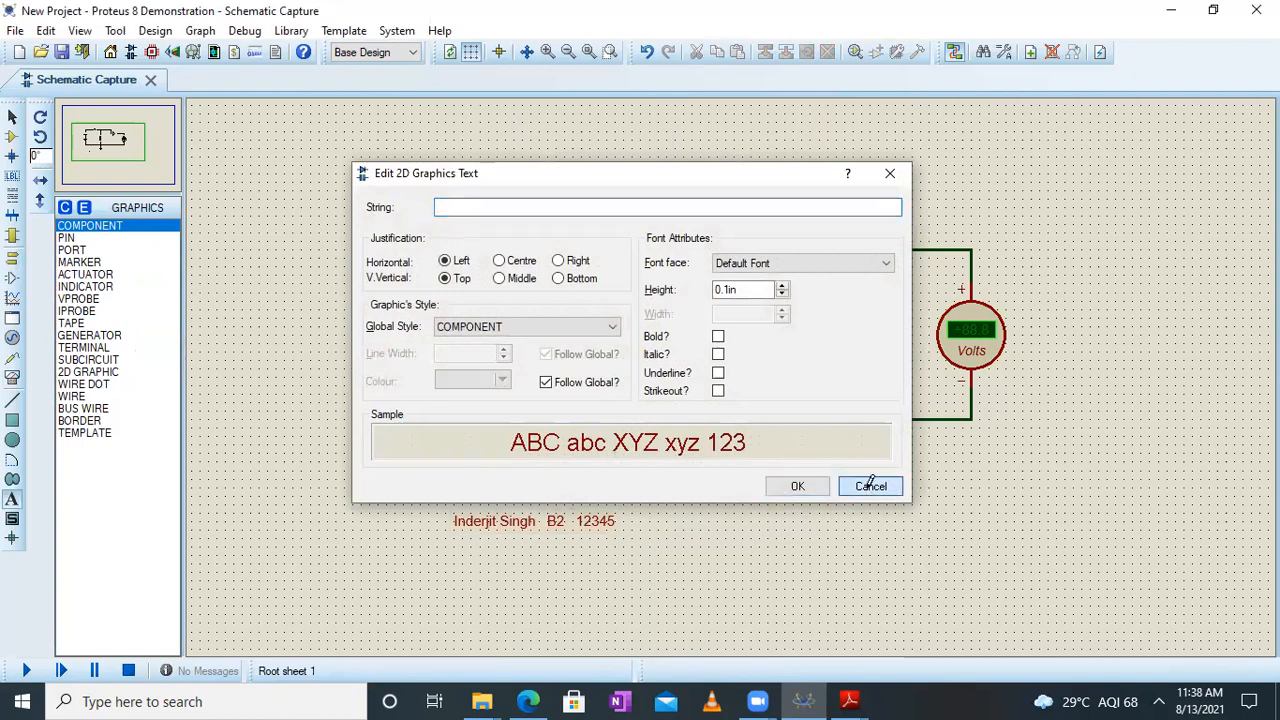
click(870, 486)
Move the text label inside the circuit, between resistor R1 and the voltmeter and below the NOT gate
right_click(594, 261)
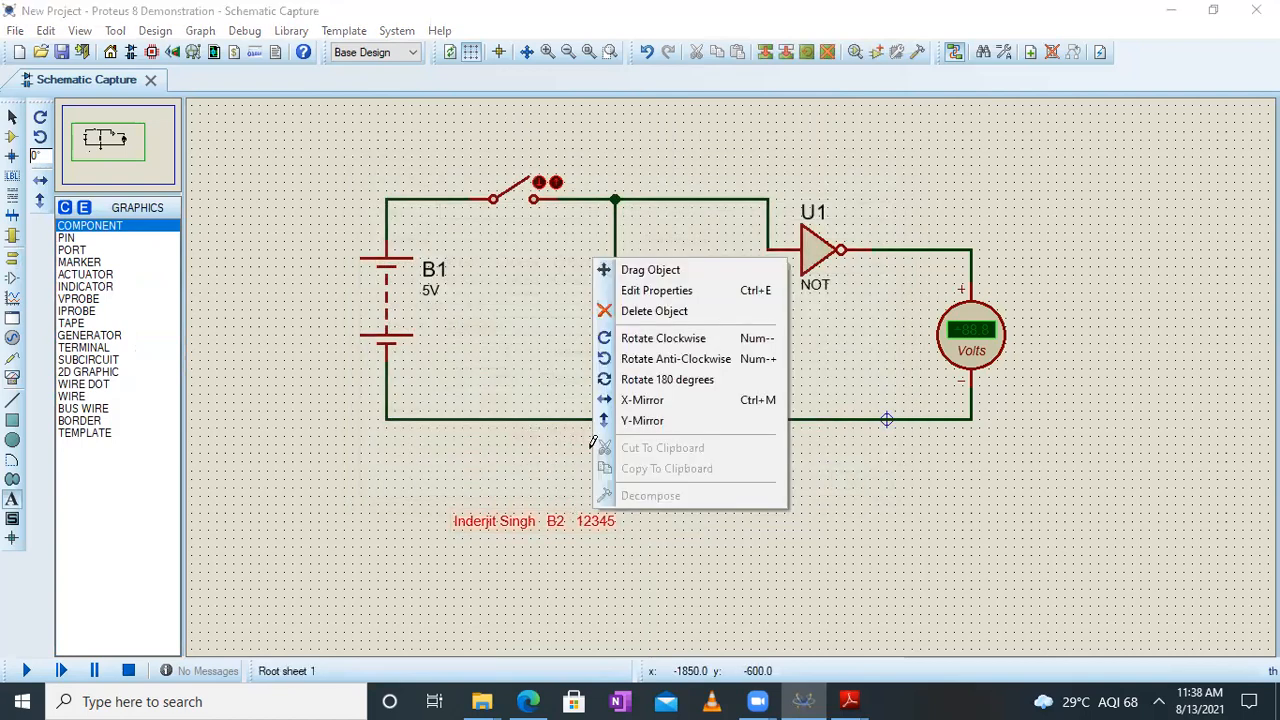
click(660, 270)
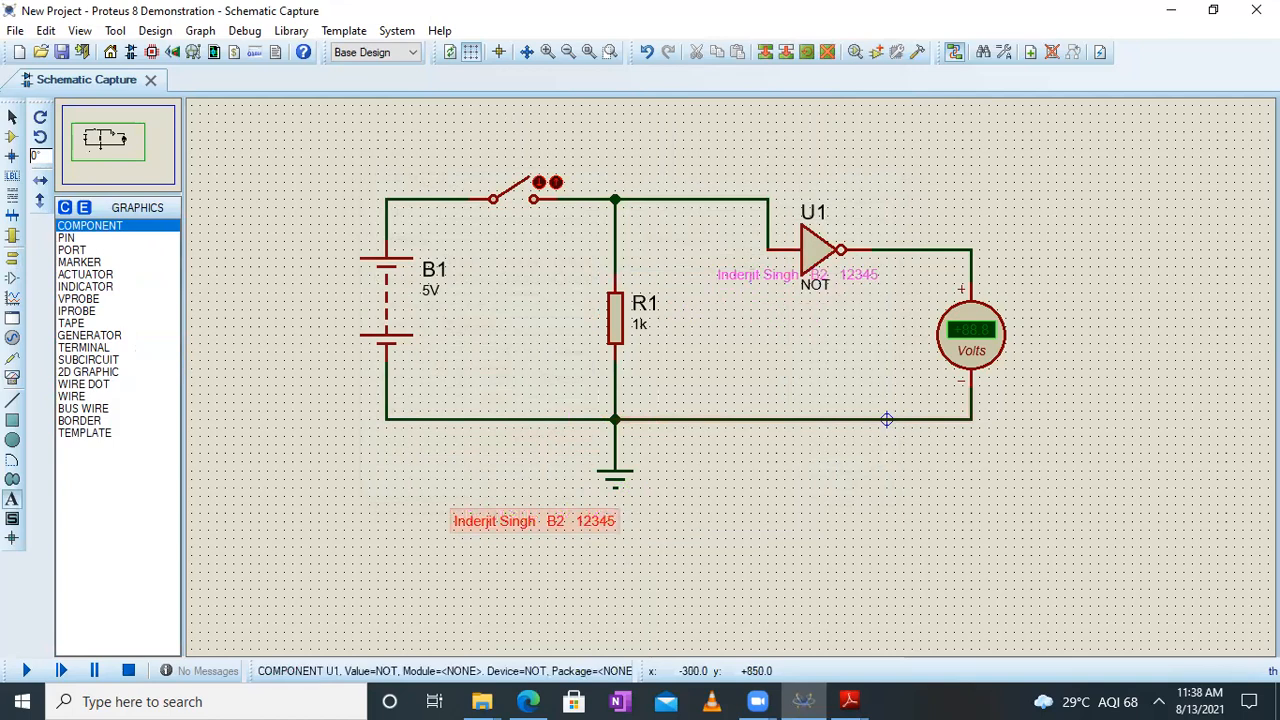
click(686, 392)
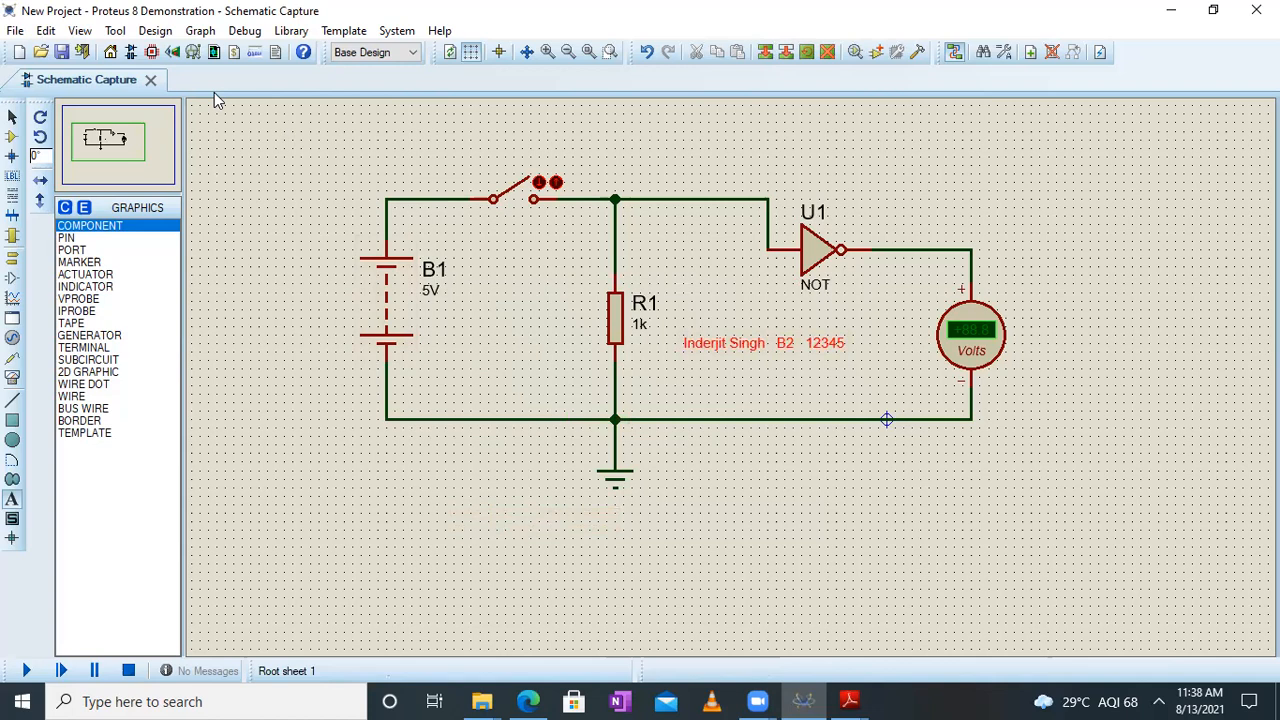
Run the simulation of the NOT gate circuit with the switch open
click(80, 32)
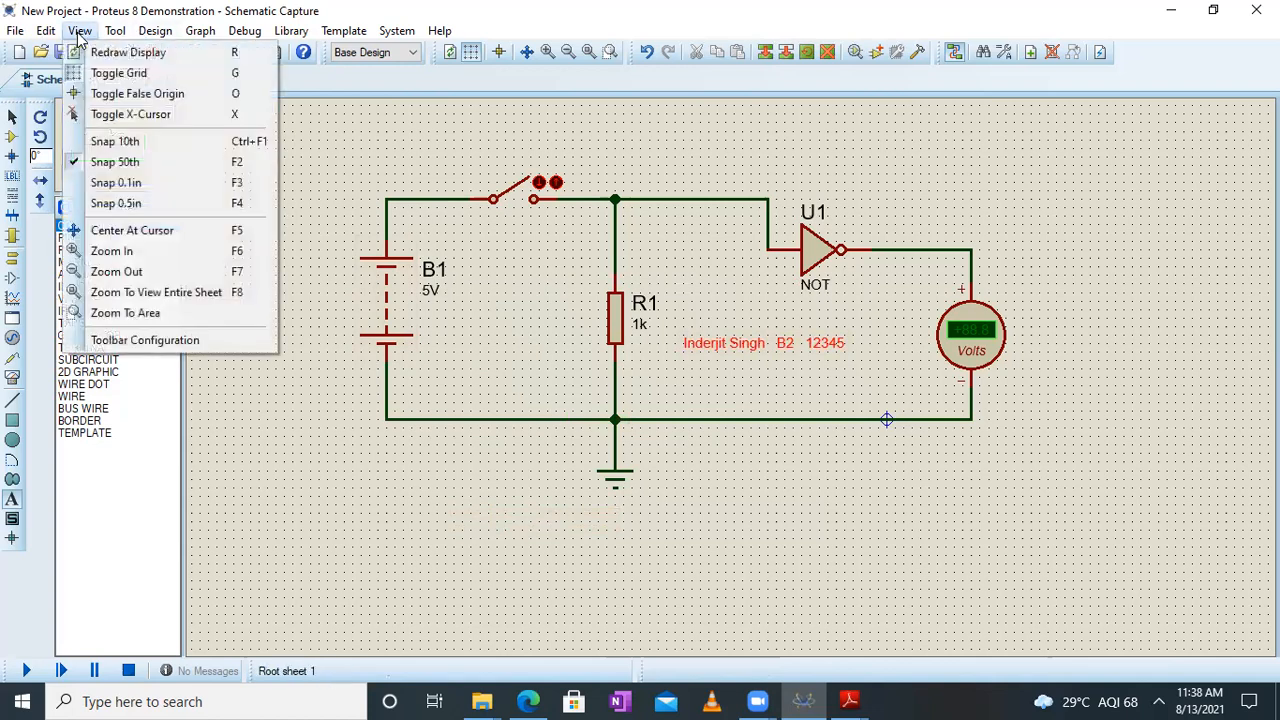
click(148, 314)
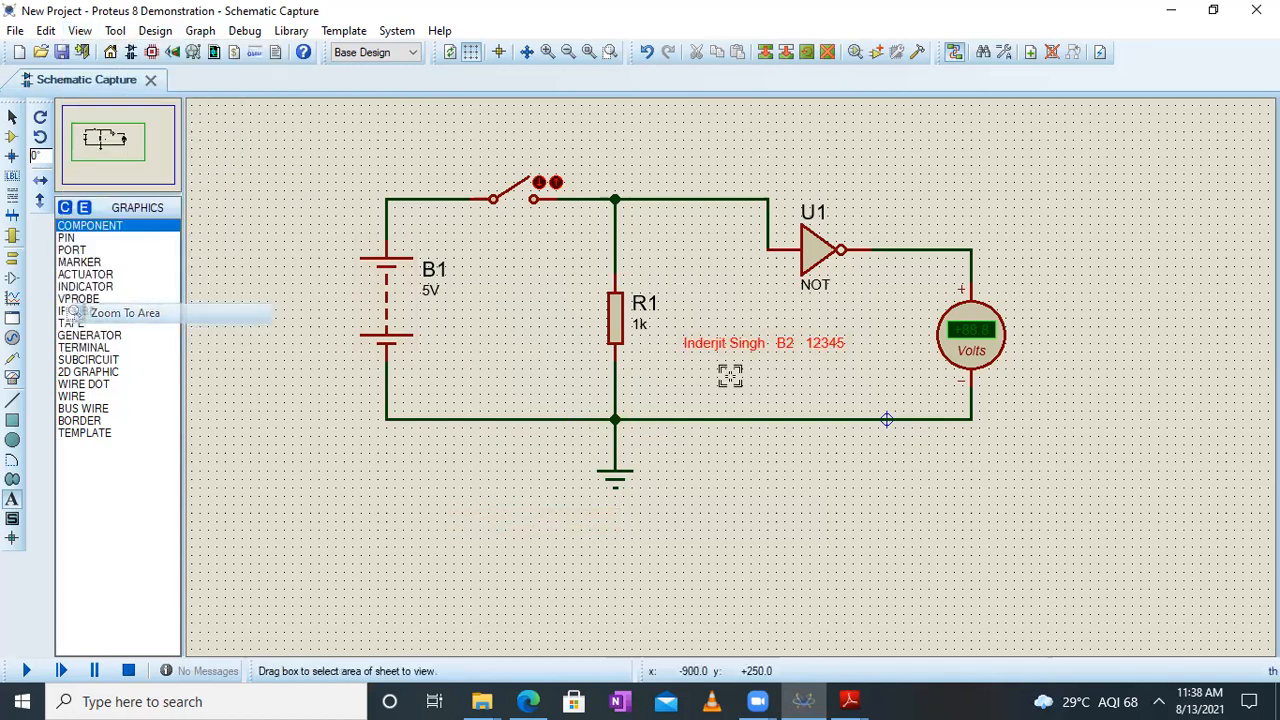
drag(327, 141, 1022, 506)
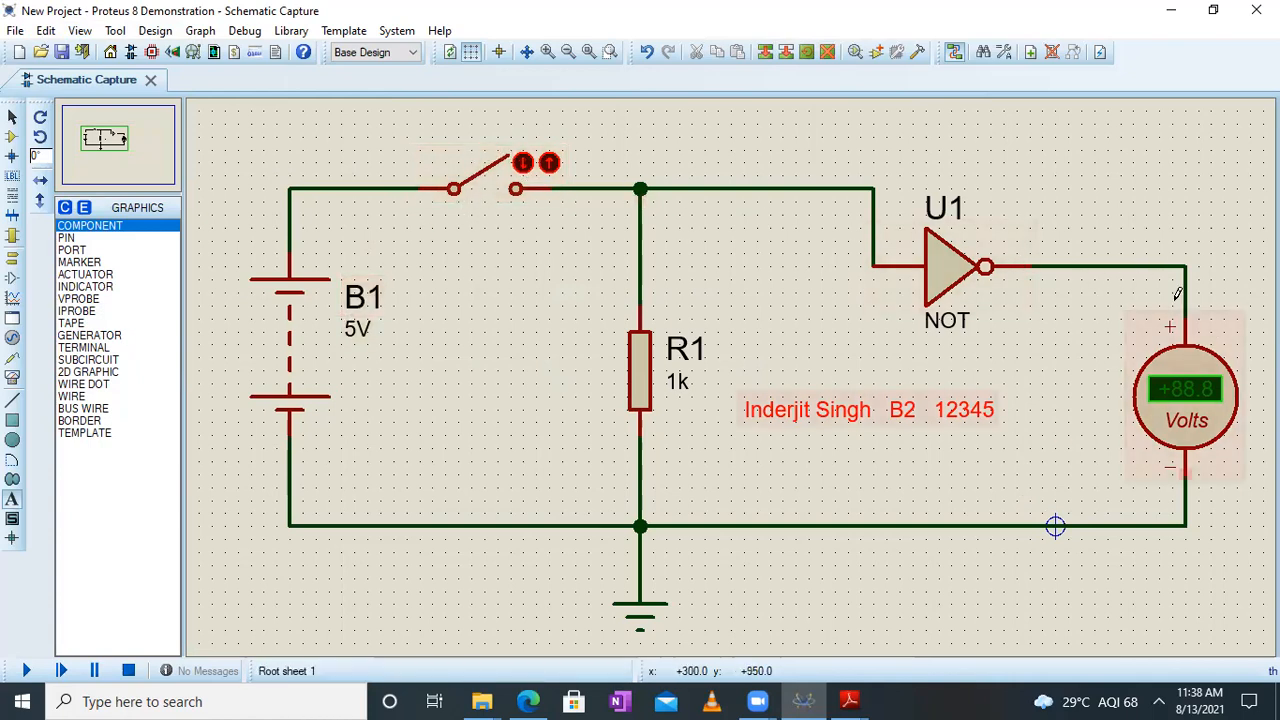
click(522, 165)
click(889, 171)
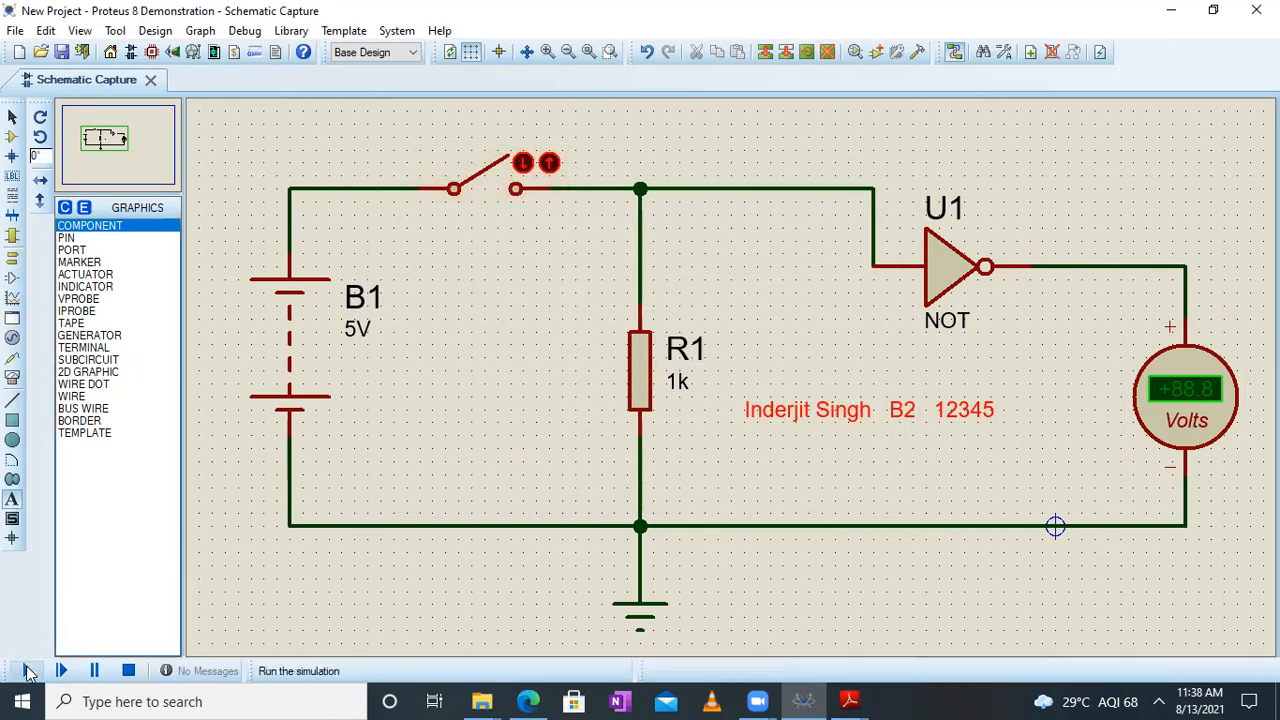
click(28, 672)
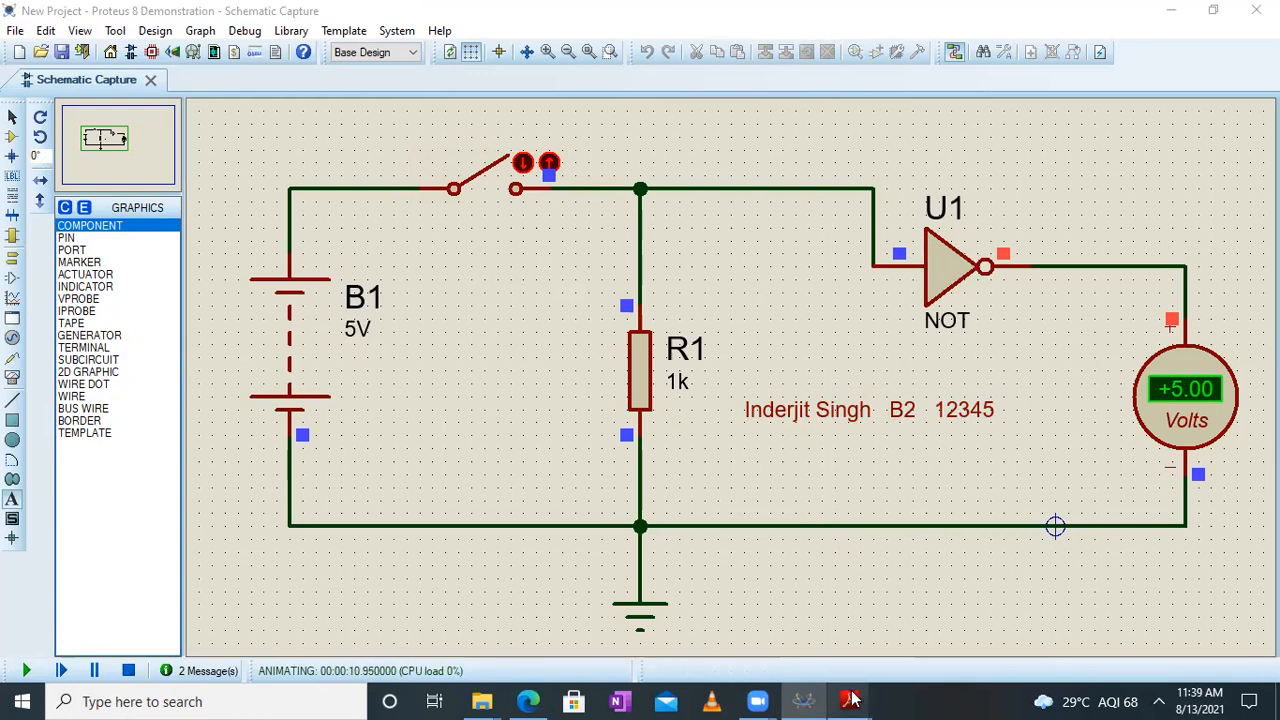
Switch to Adobe Reader and bring up the document "Logic gates using universal NAND.pdf"
mouse_move(851, 699)
click(679, 642)
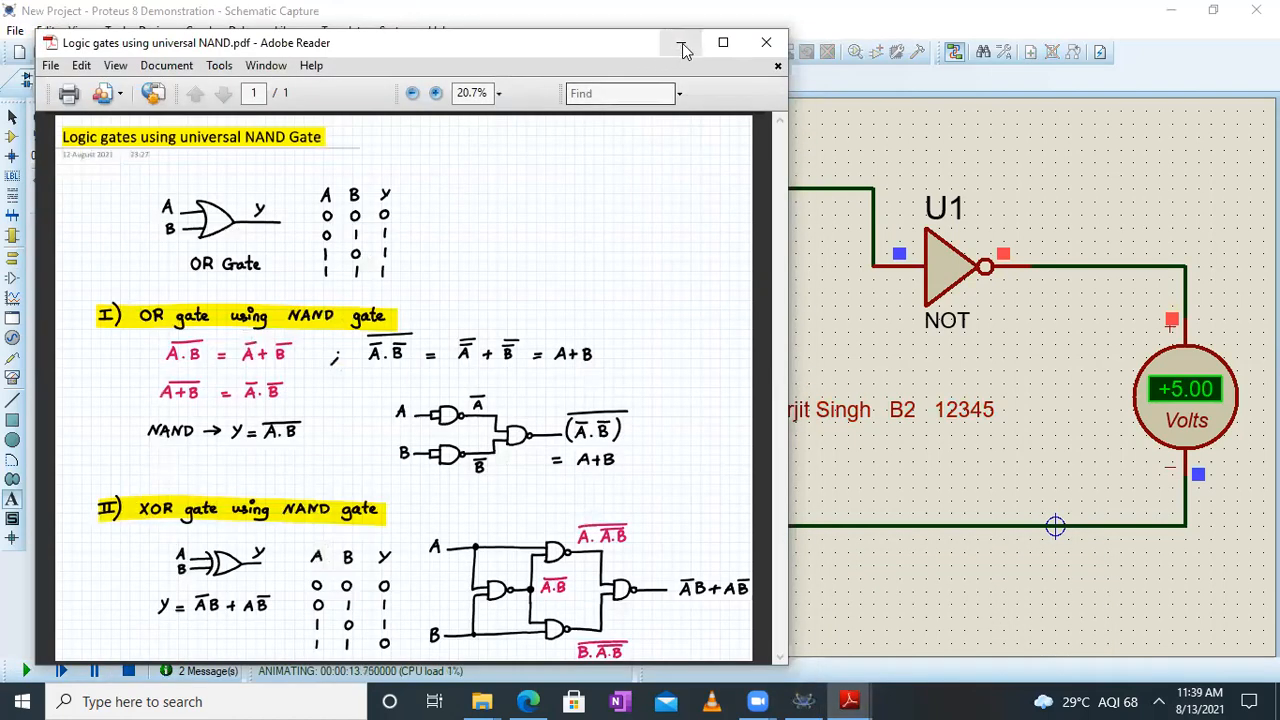
Bring up "Logic Gates .pdf" in Adobe Reader, examine the NOT gate's truth table, and return to the Proteus schematic
click(682, 43)
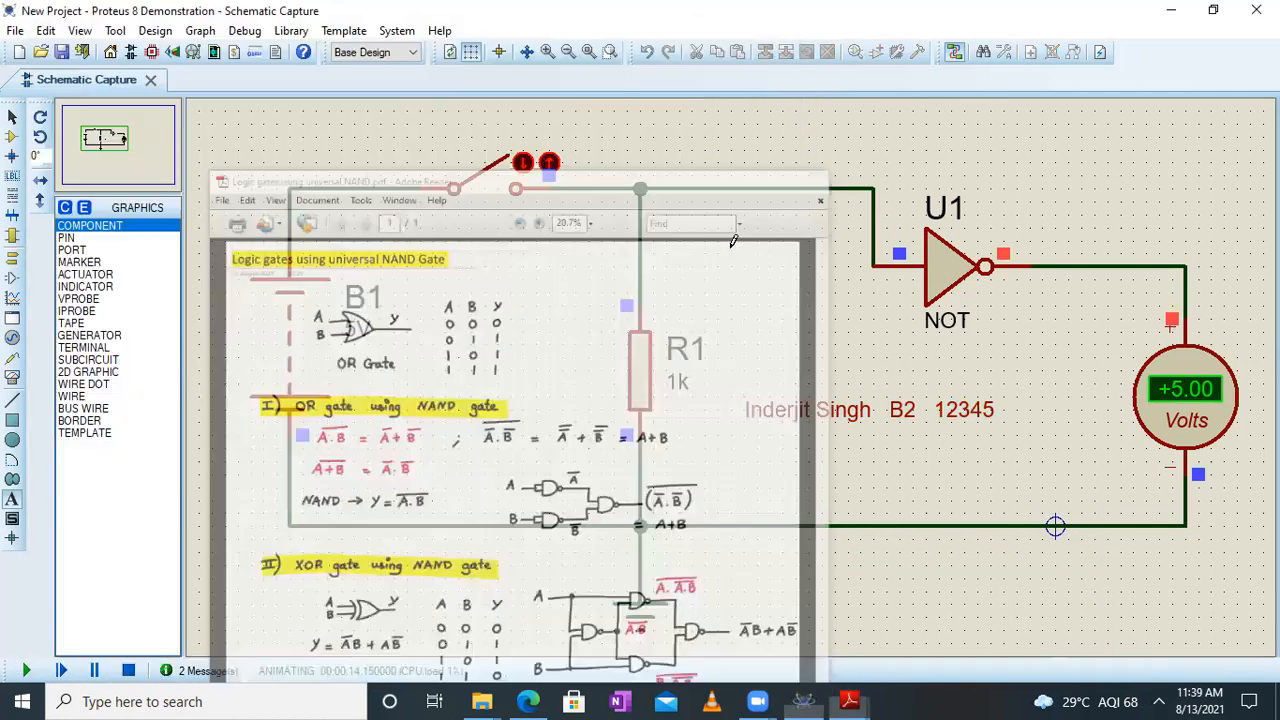
mouse_move(849, 700)
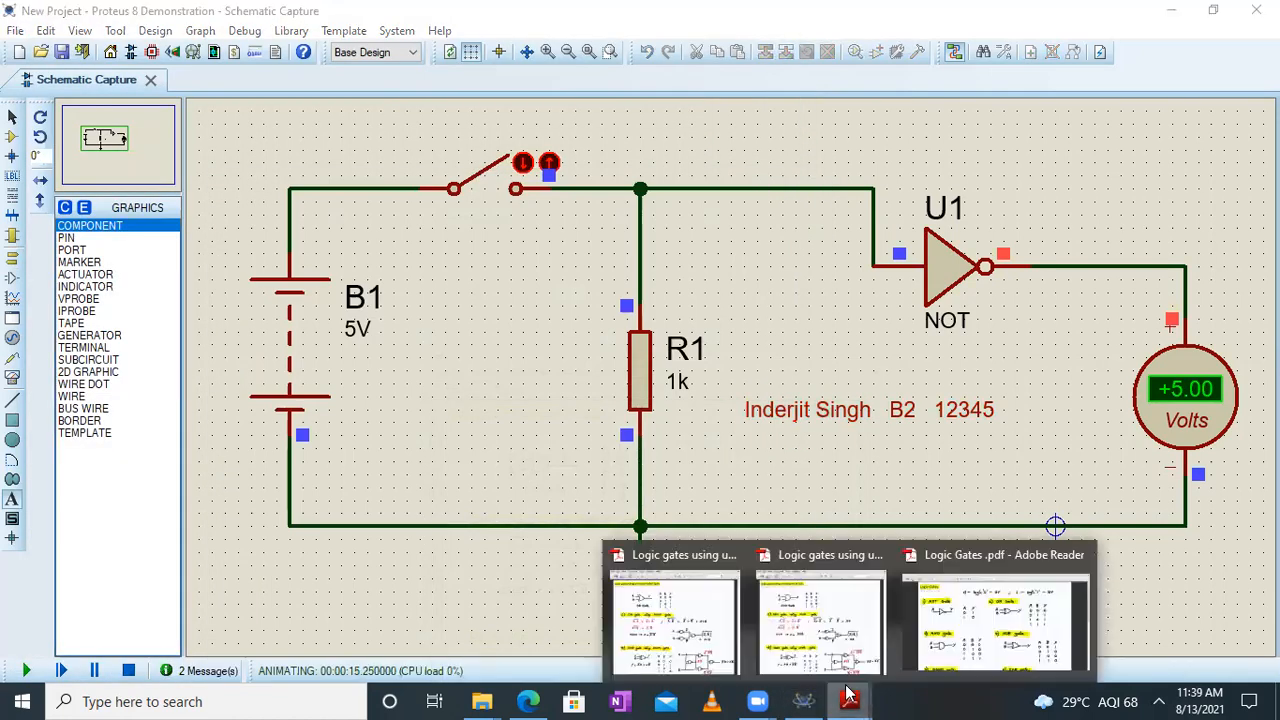
click(975, 642)
scroll(309, 306, up, 1)
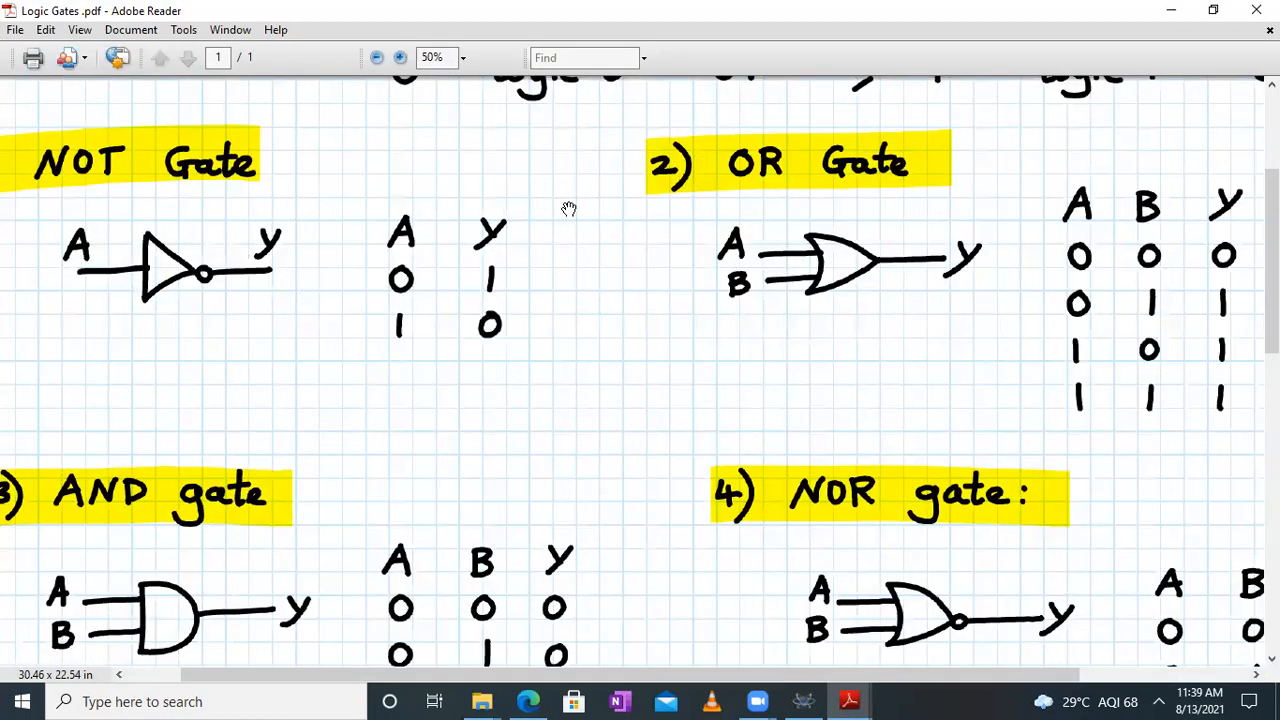
click(1175, 10)
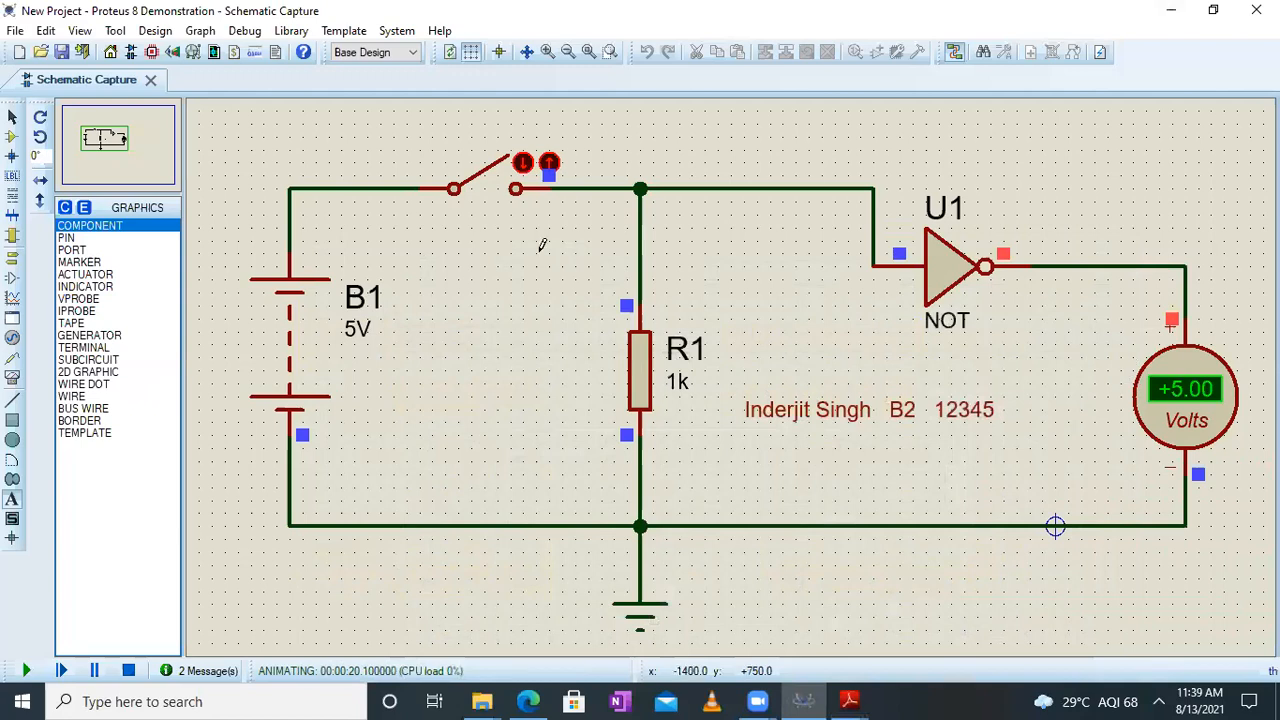
Test the NOT gate in the running simulation by closing the switch, opening it, and closing it again
click(522, 164)
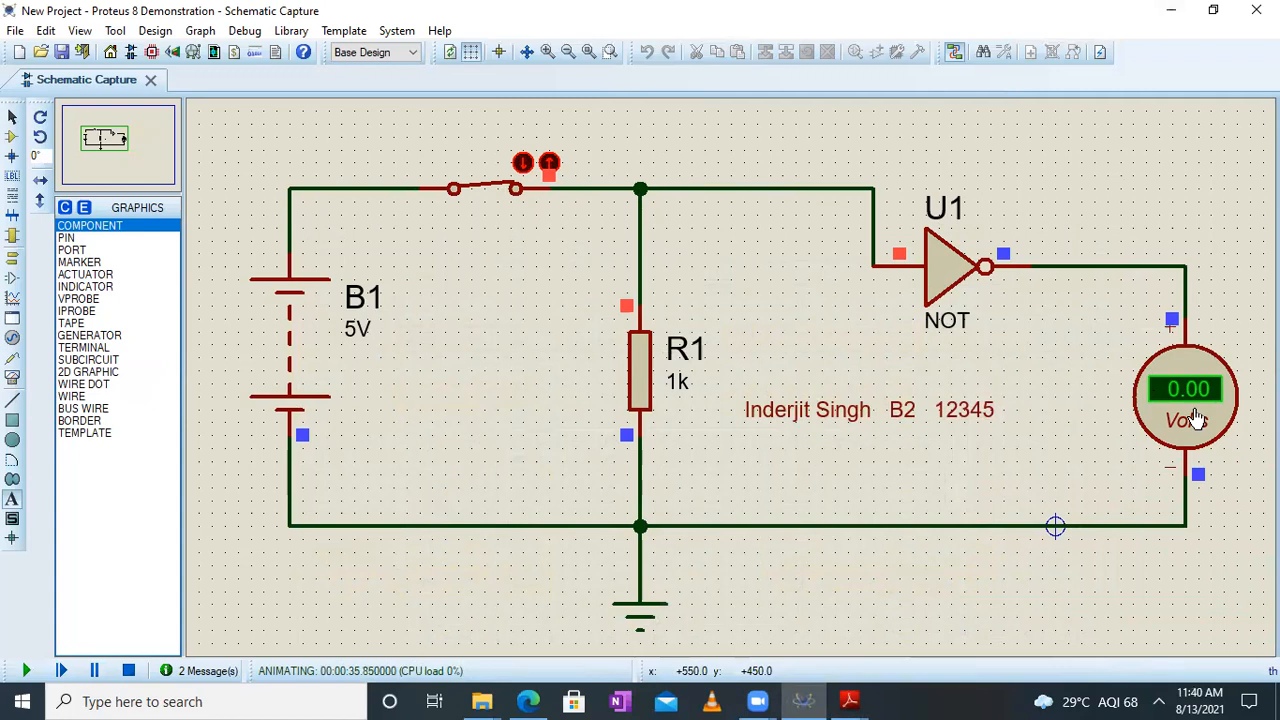
click(550, 164)
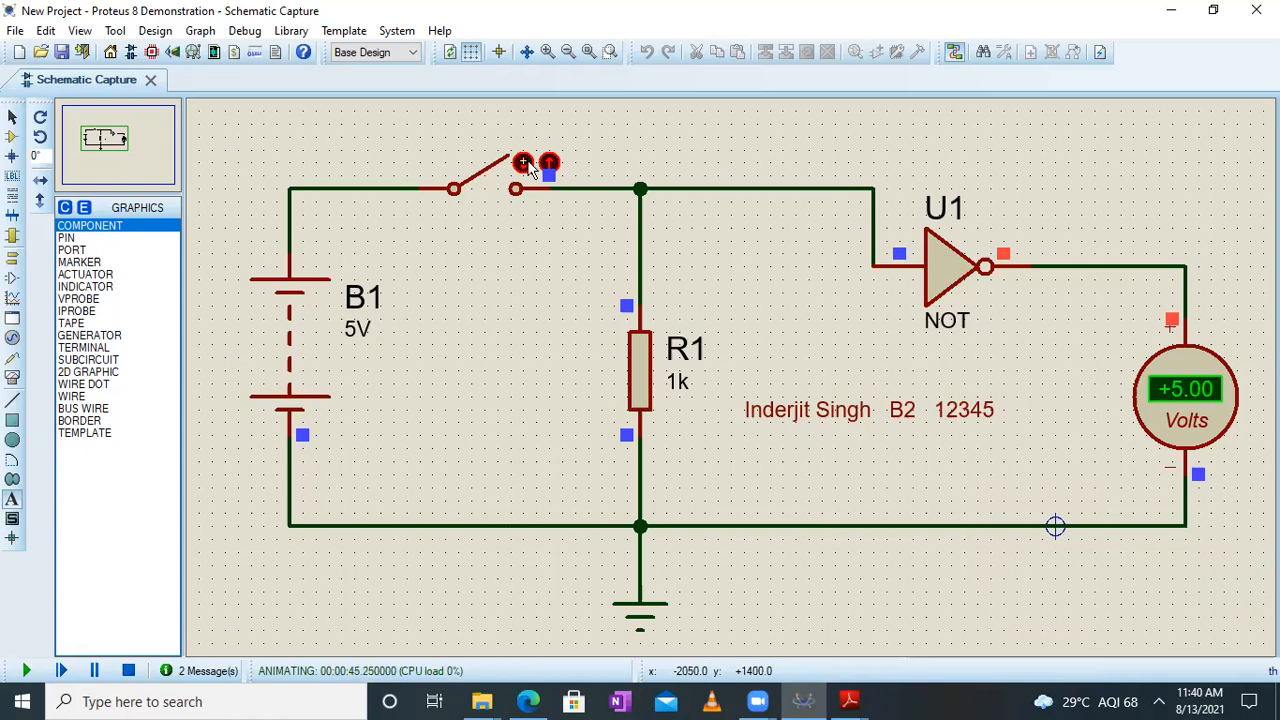
click(524, 164)
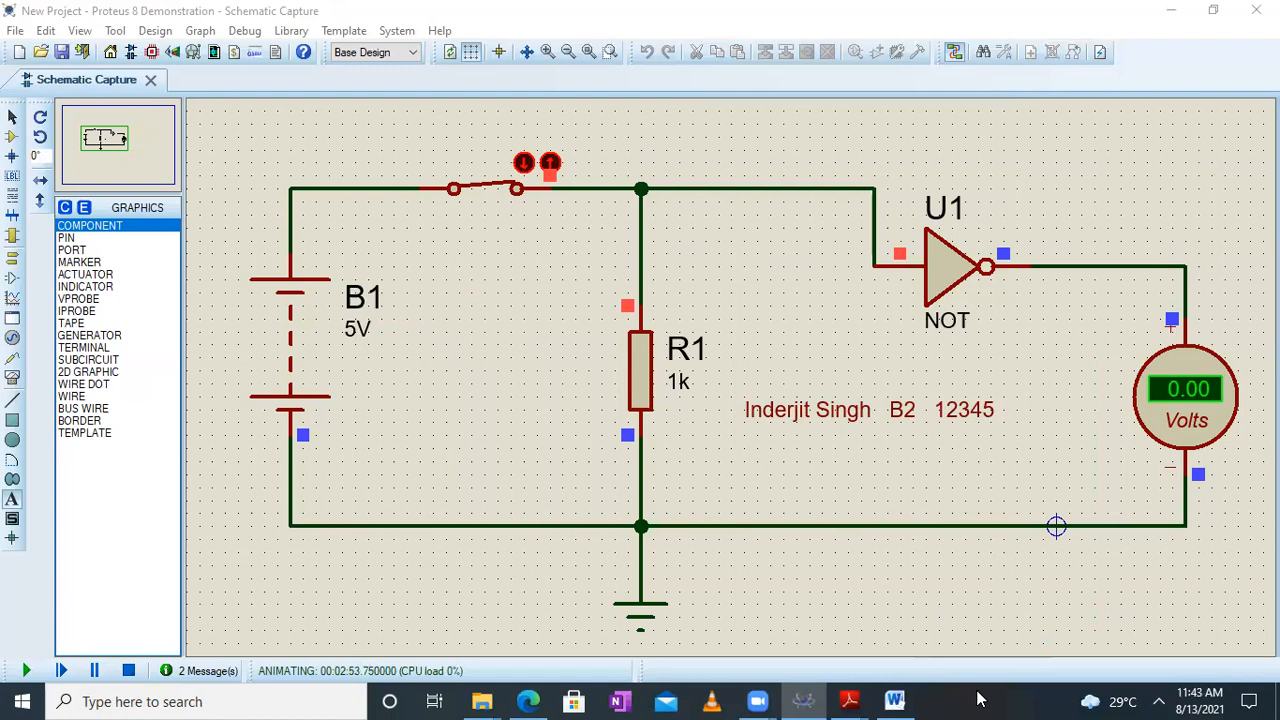
Switch to the Word document with the closed-switch screenshot and compare it with the NOT gate truth table in "Logic Gates .pdf"
click(894, 701)
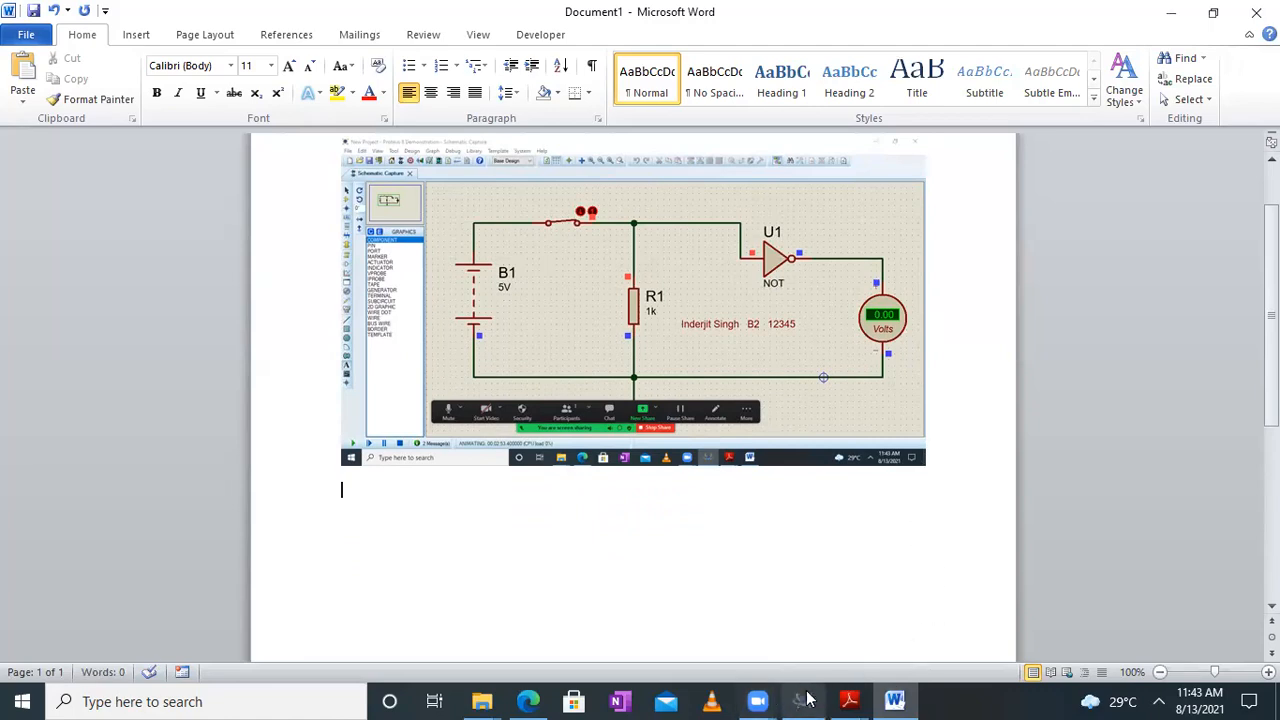
mouse_move(848, 698)
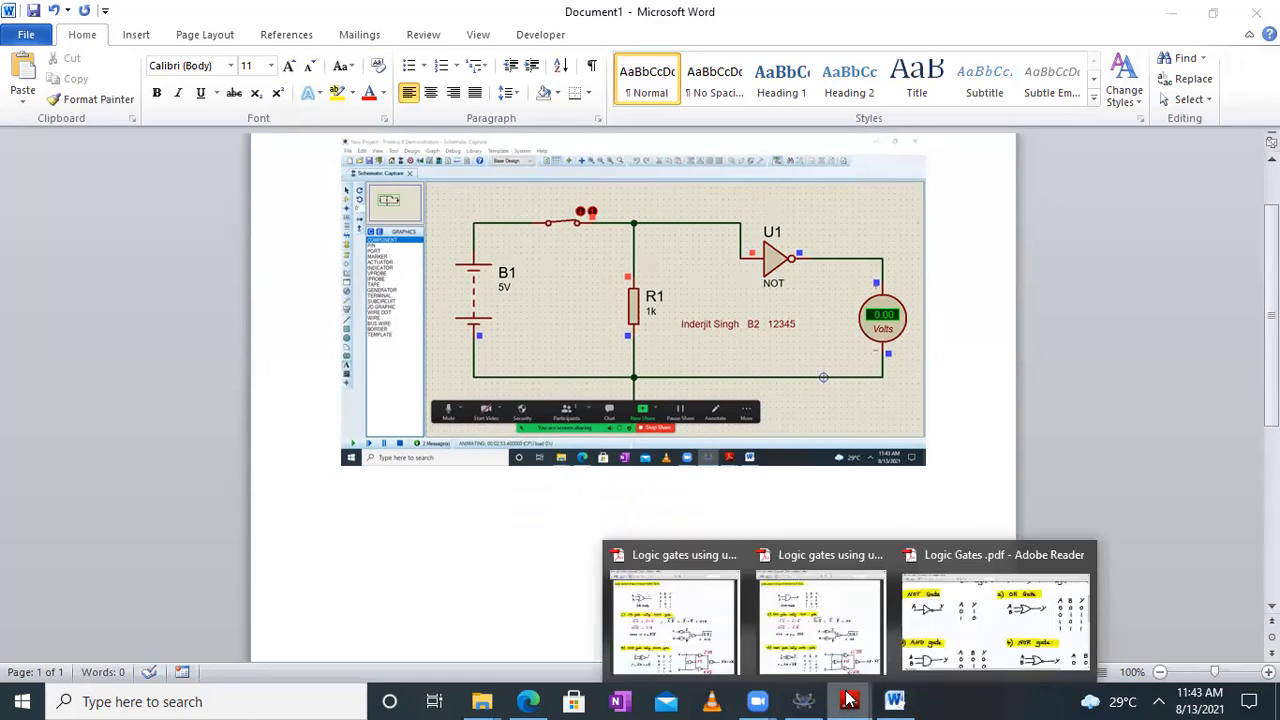
click(952, 641)
drag(329, 220, 419, 253)
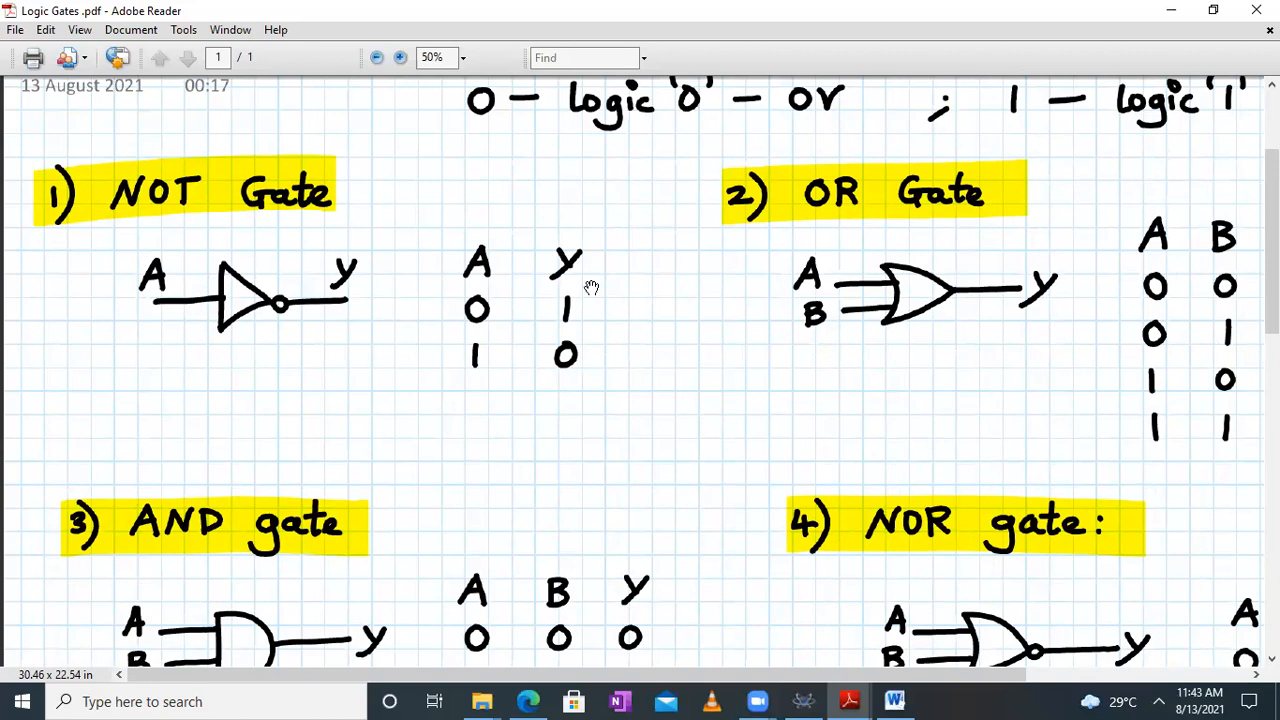
click(1171, 10)
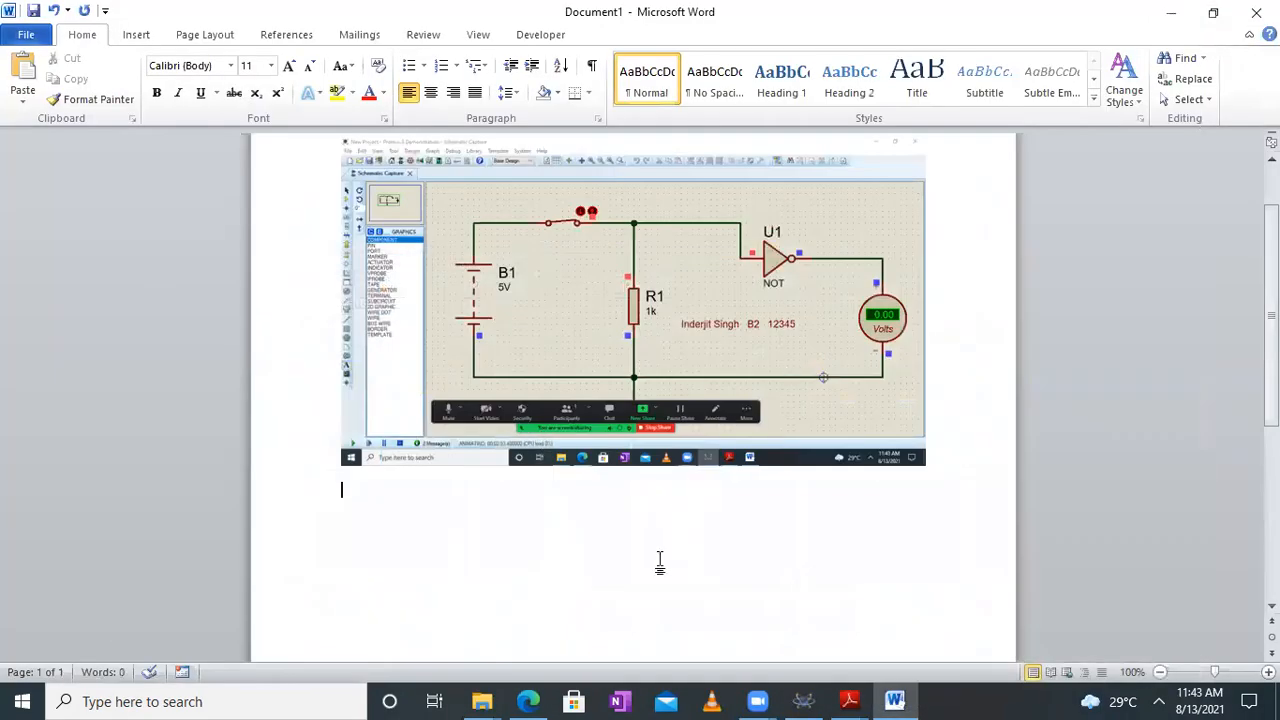
Open the switch in the running Proteus simulation and paste a screenshot of it below the first one in the Word document
click(803, 701)
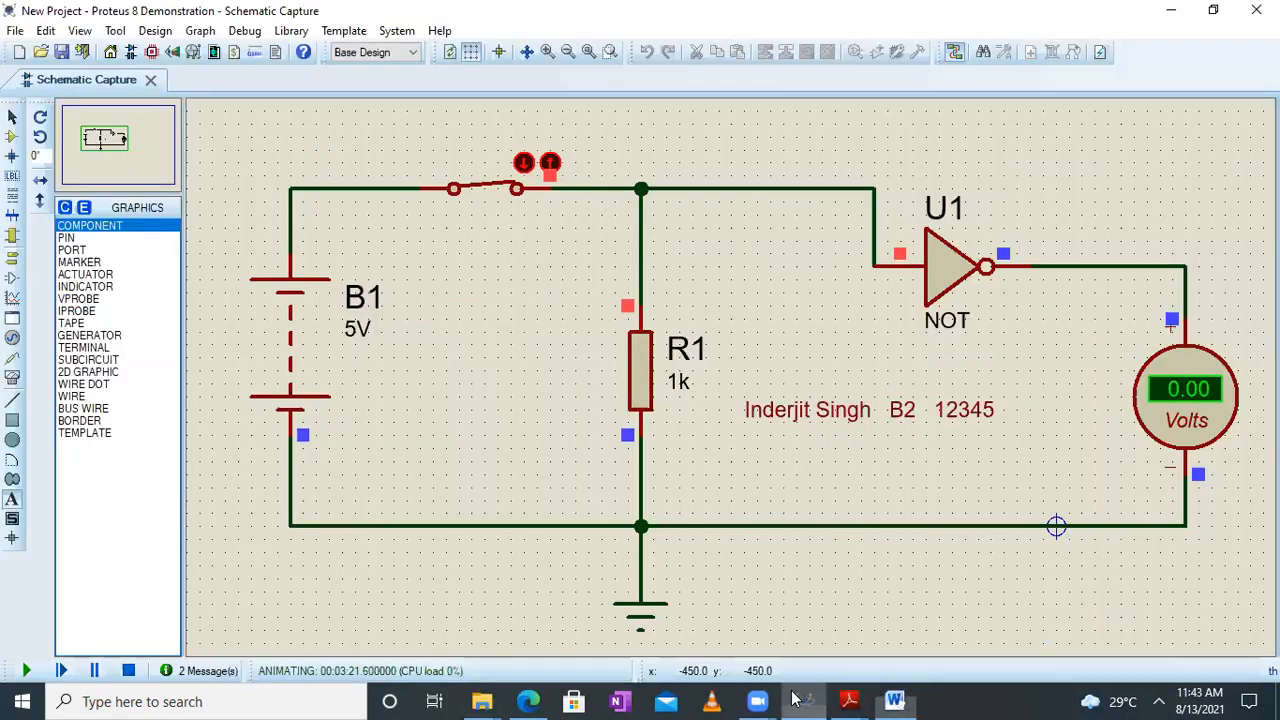
click(547, 165)
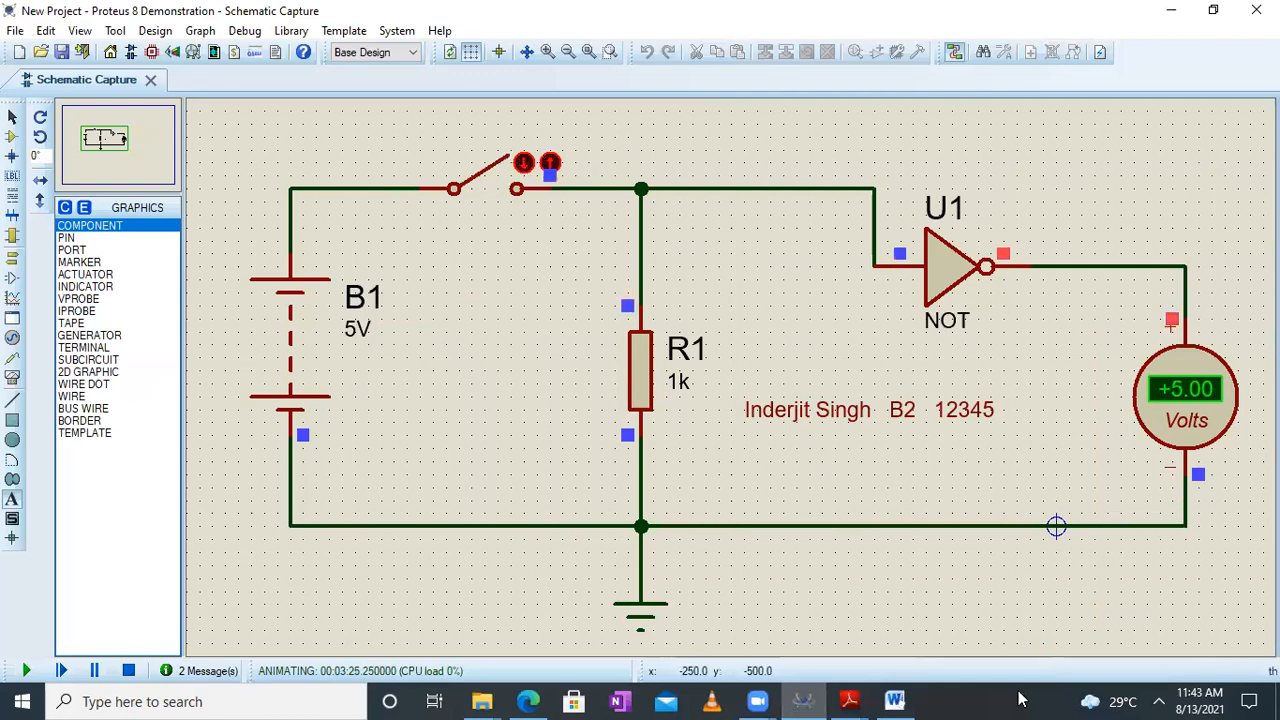
click(894, 701)
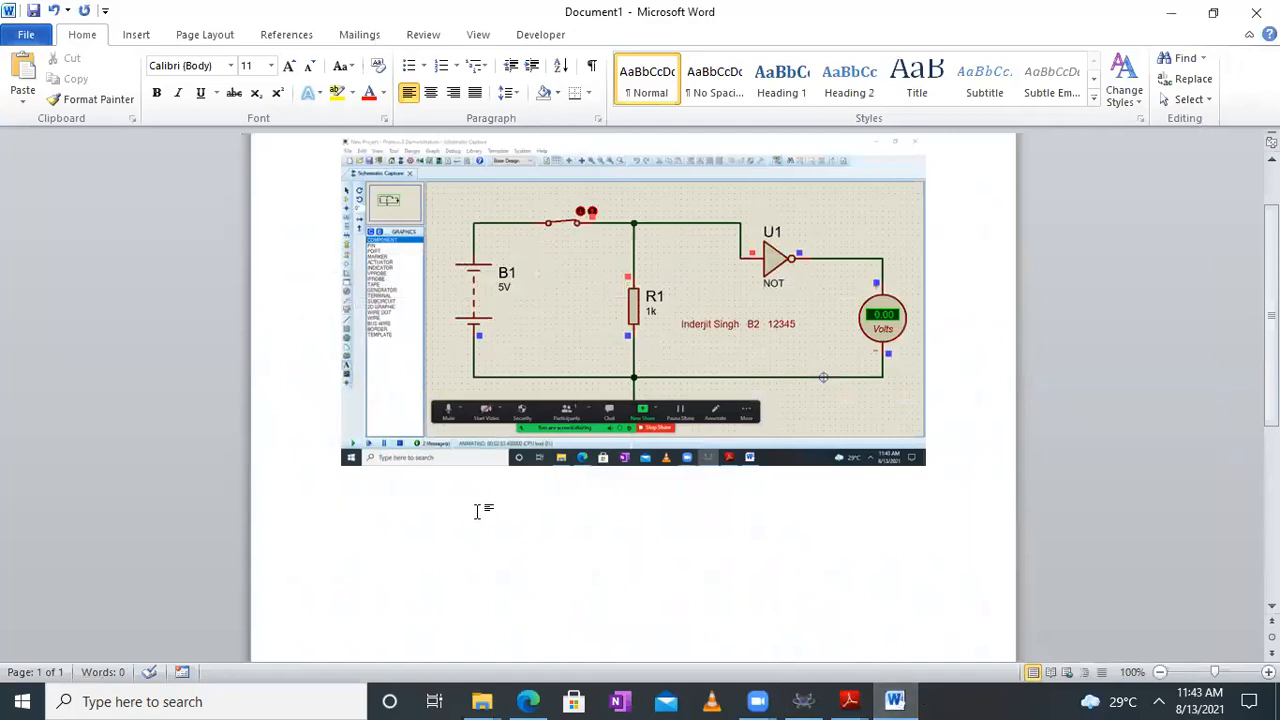
key(ctrl+v)
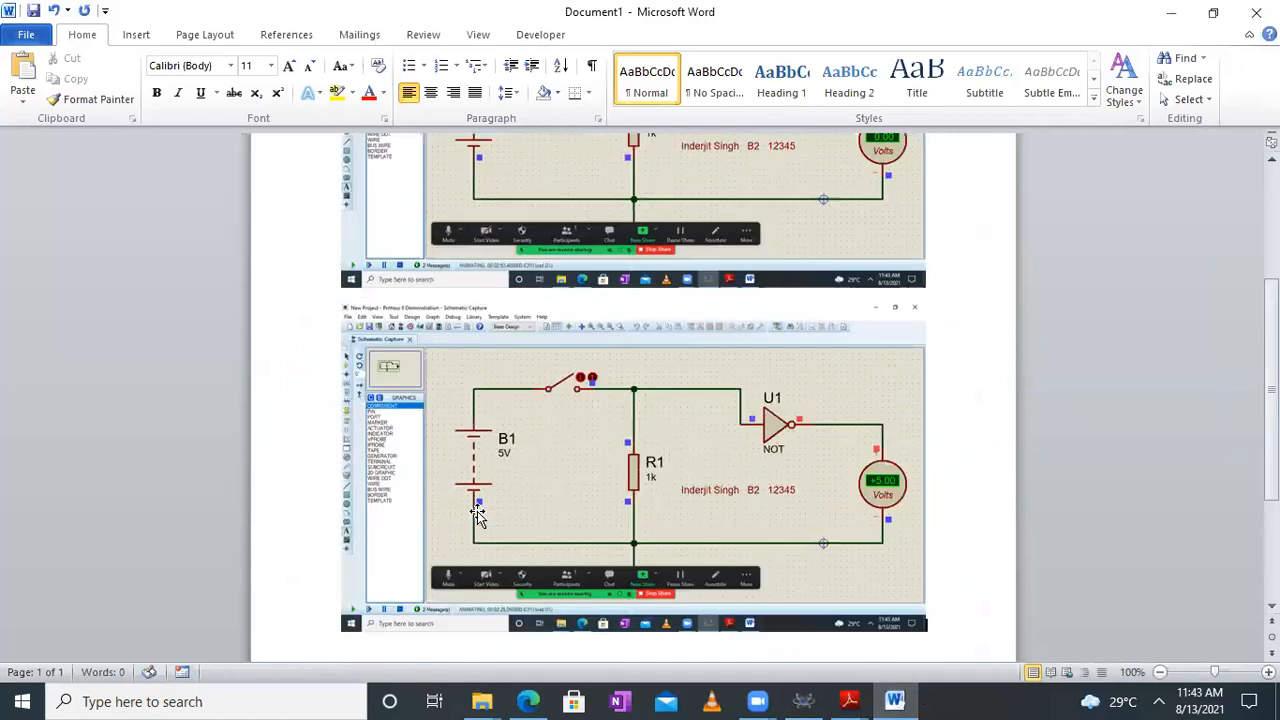
scroll(930, 450, down, 3)
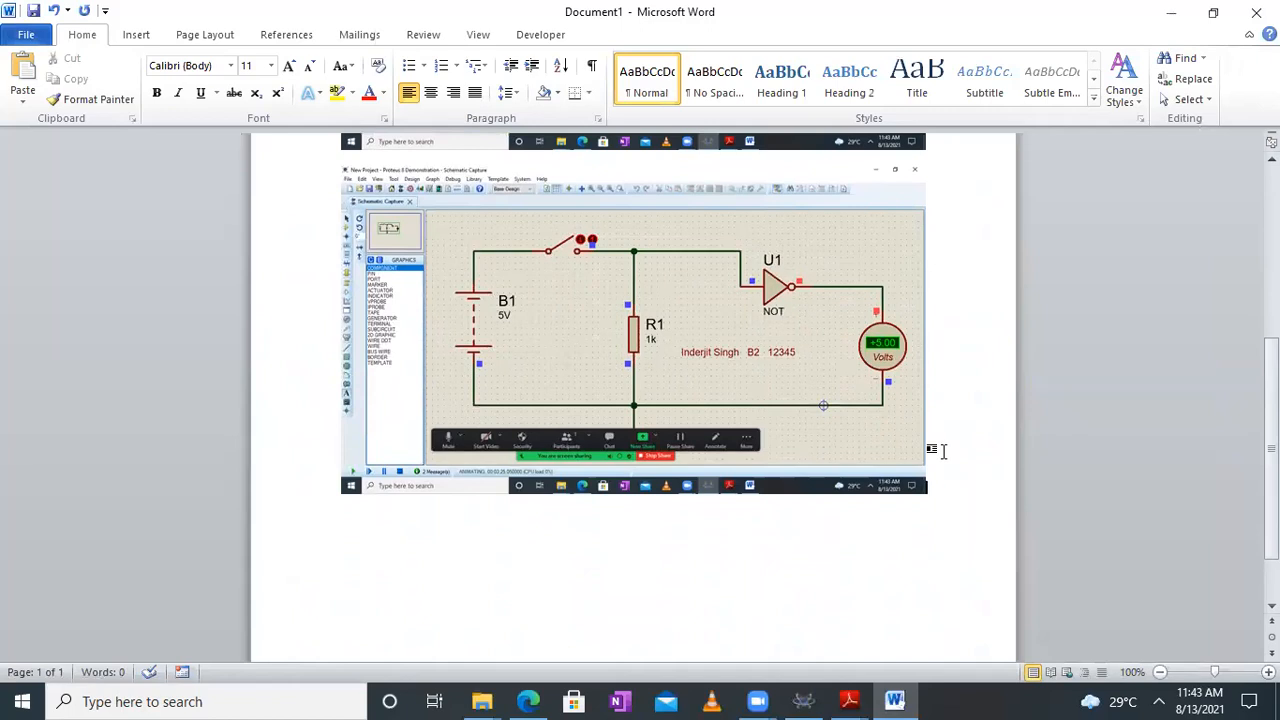
scroll(942, 451, up, 5)
scroll(942, 451, down, 2)
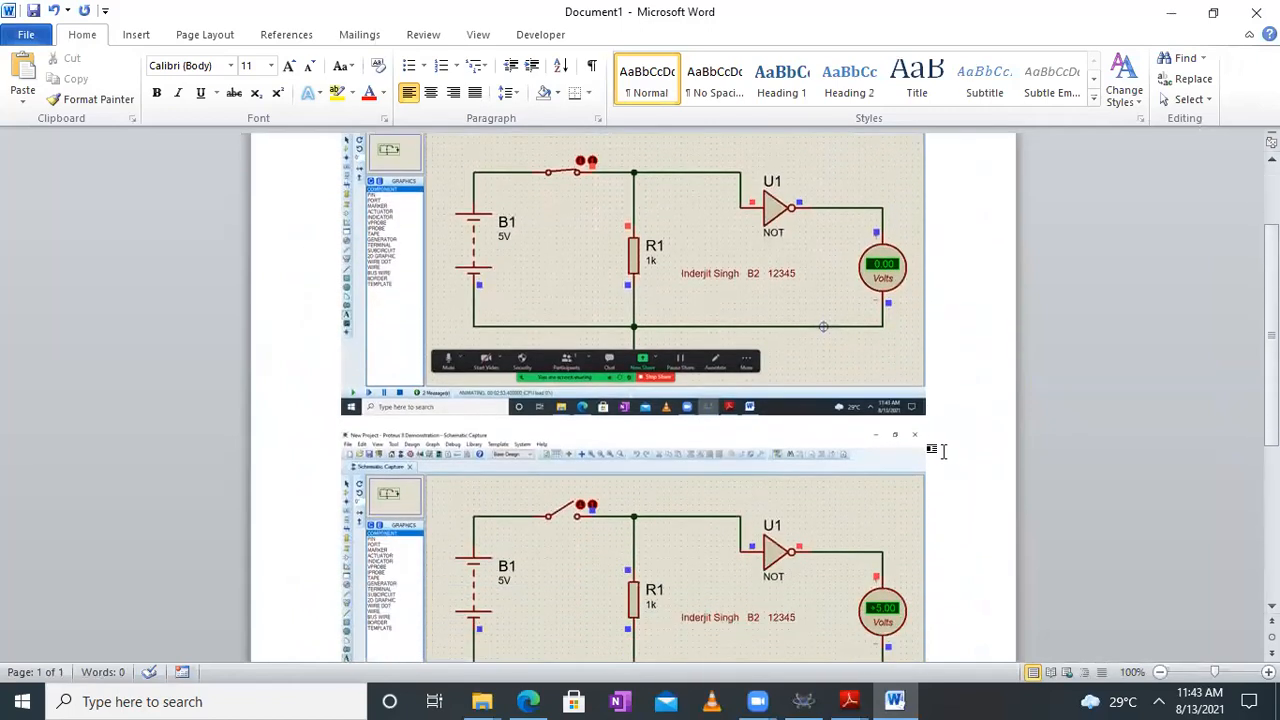
scroll(943, 452, down, 6)
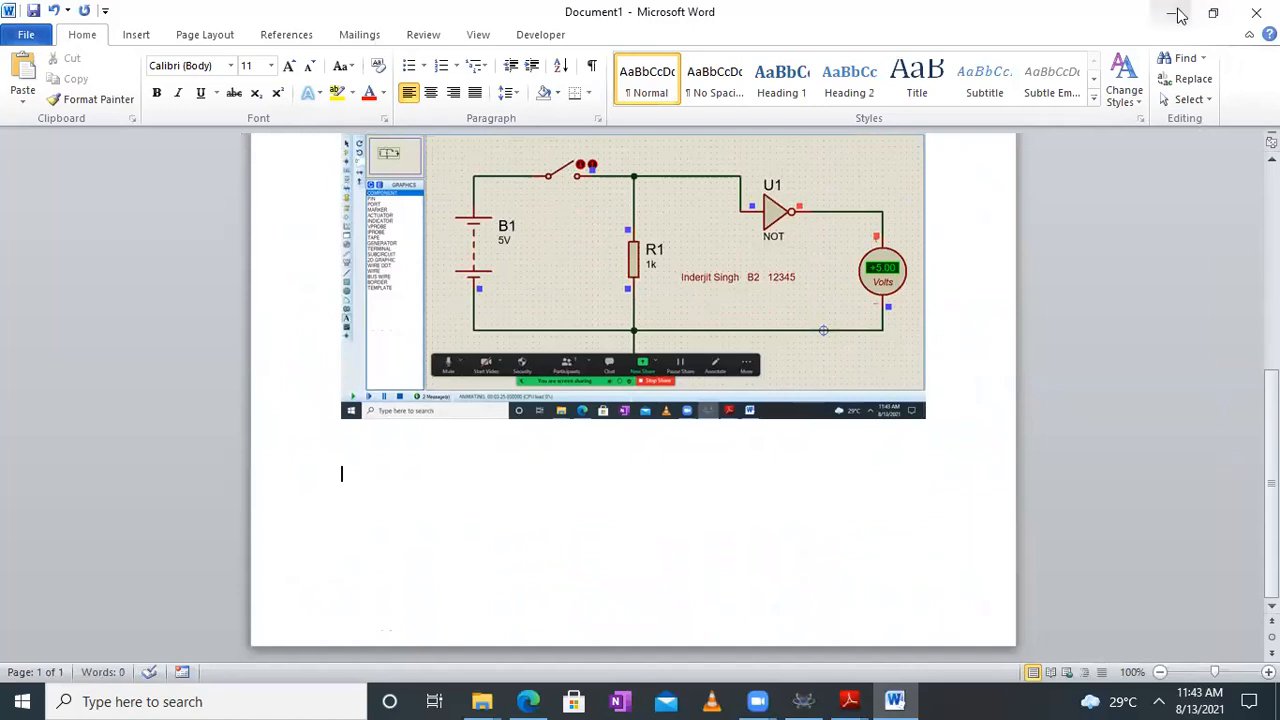
Switch back to Proteus, stop the simulation and delete the NOT gate U1 from the schematic
click(803, 701)
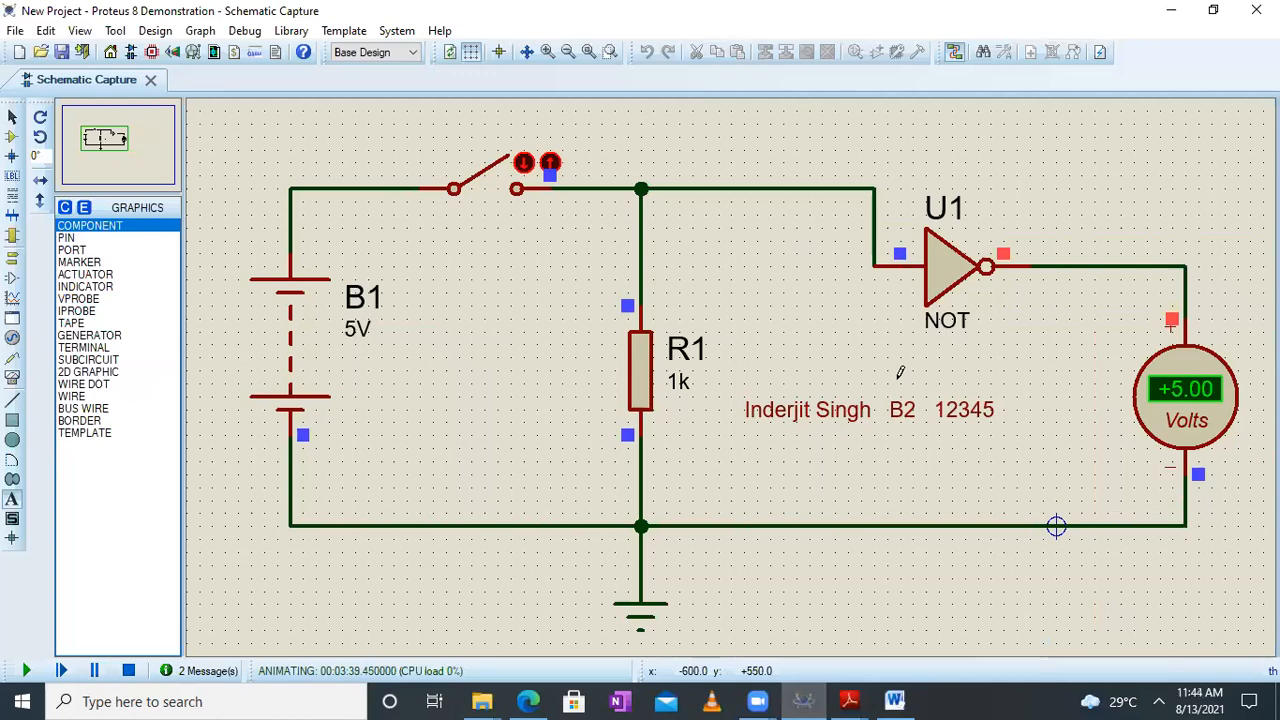
click(98, 672)
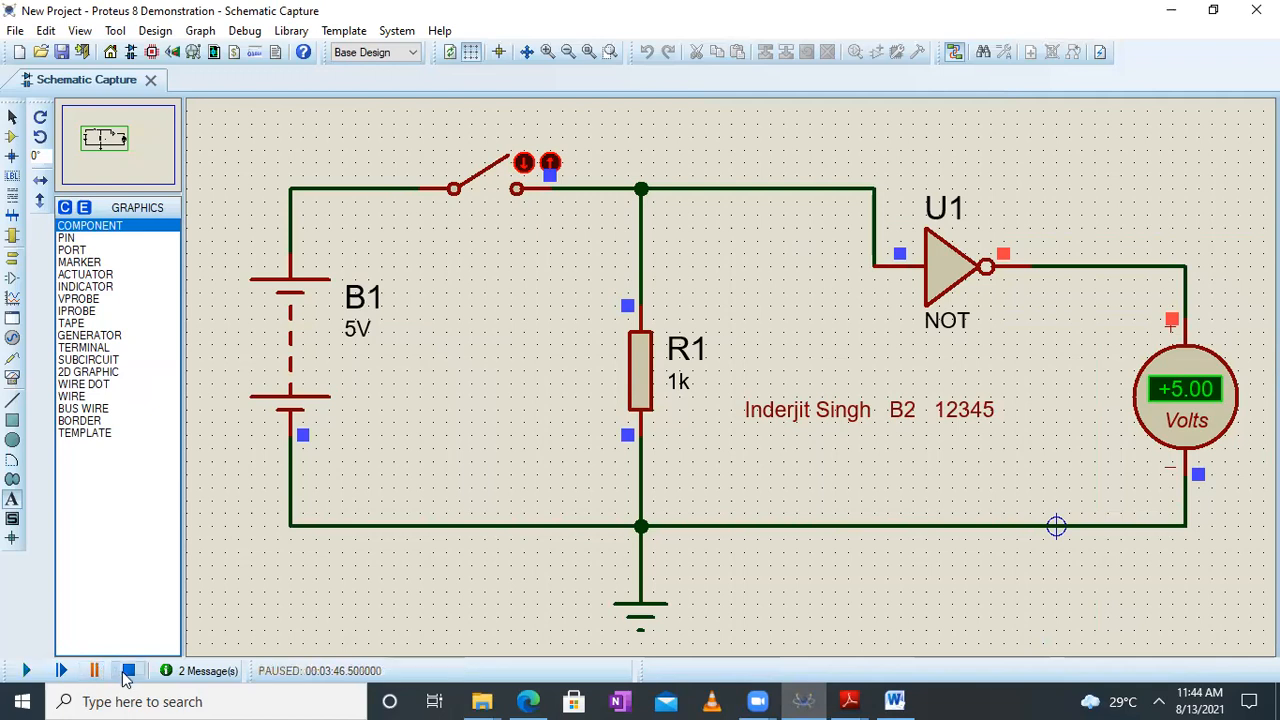
click(128, 670)
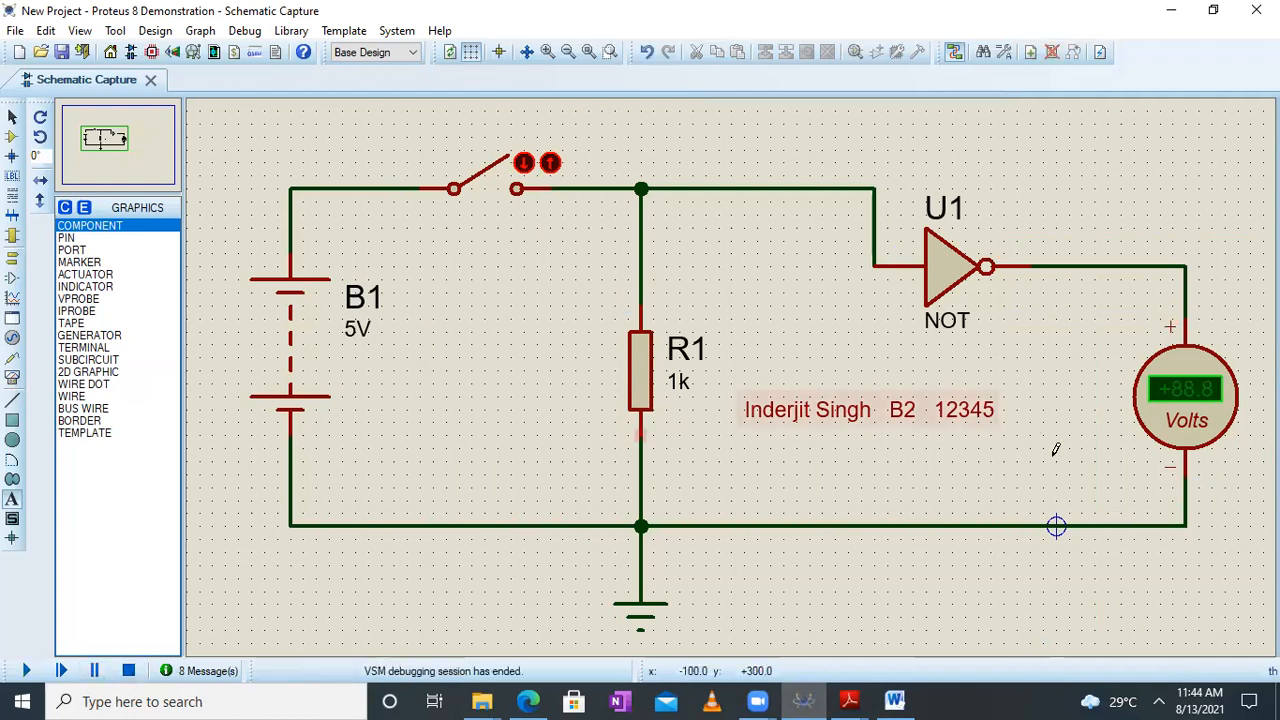
right_click(956, 260)
click(1045, 222)
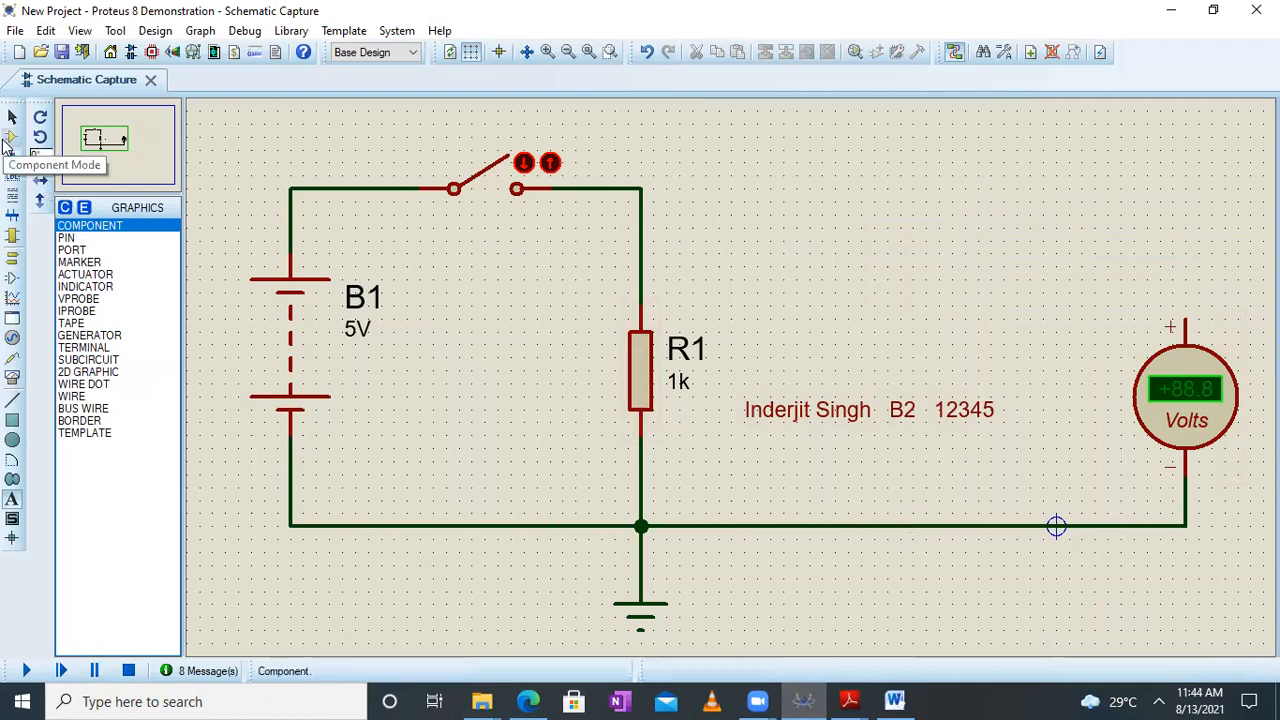
Search the component library for "AND gate" and add the simple two-input AND from the ACTIVE library to the devices
click(8, 138)
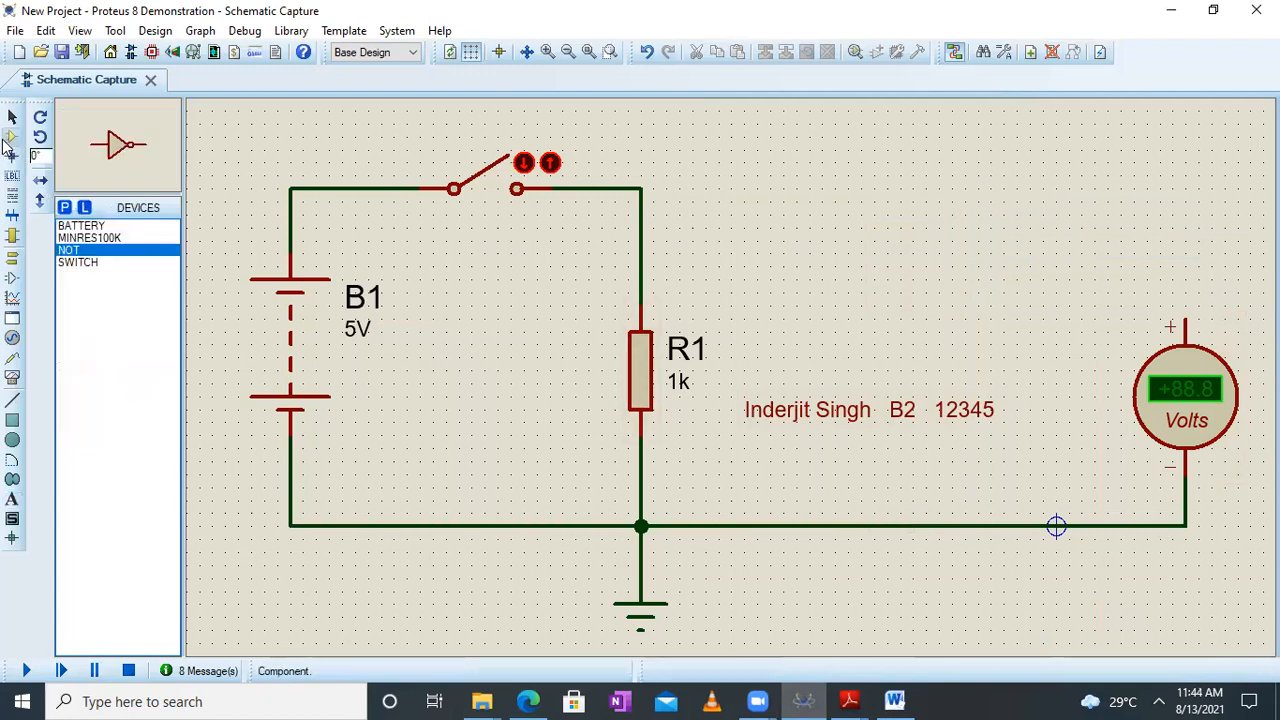
click(66, 208)
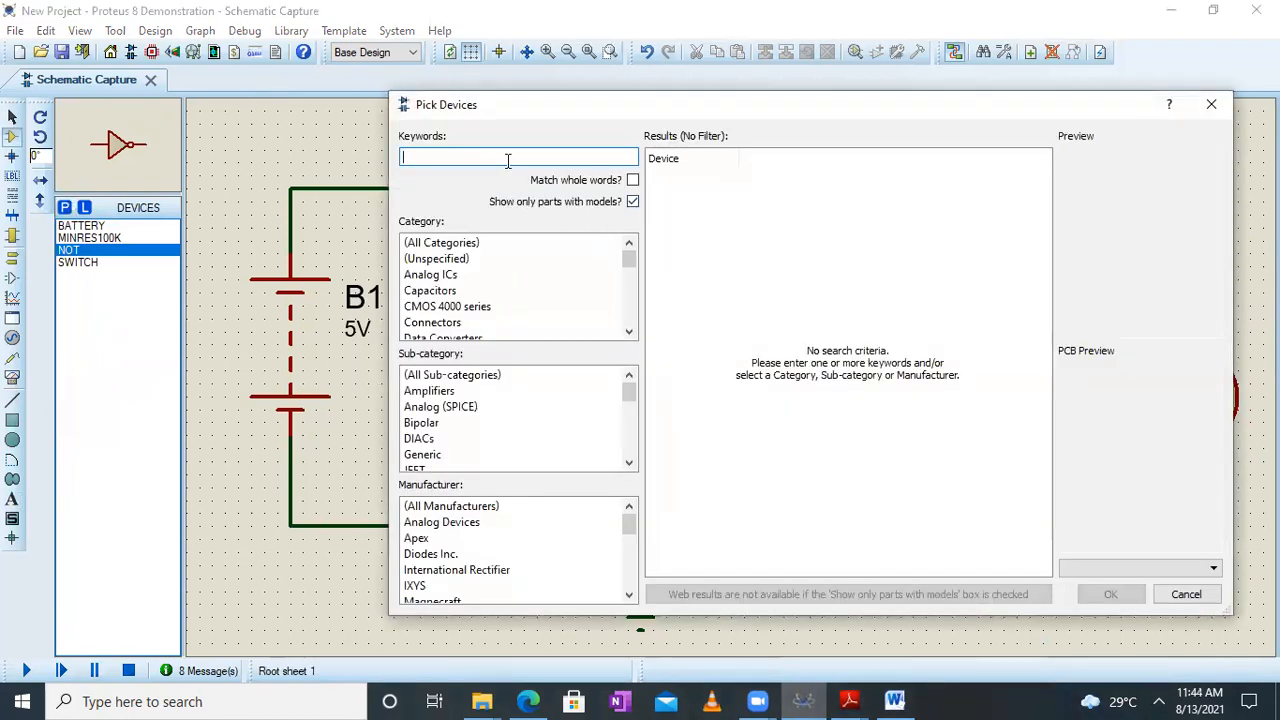
text(AND gate)
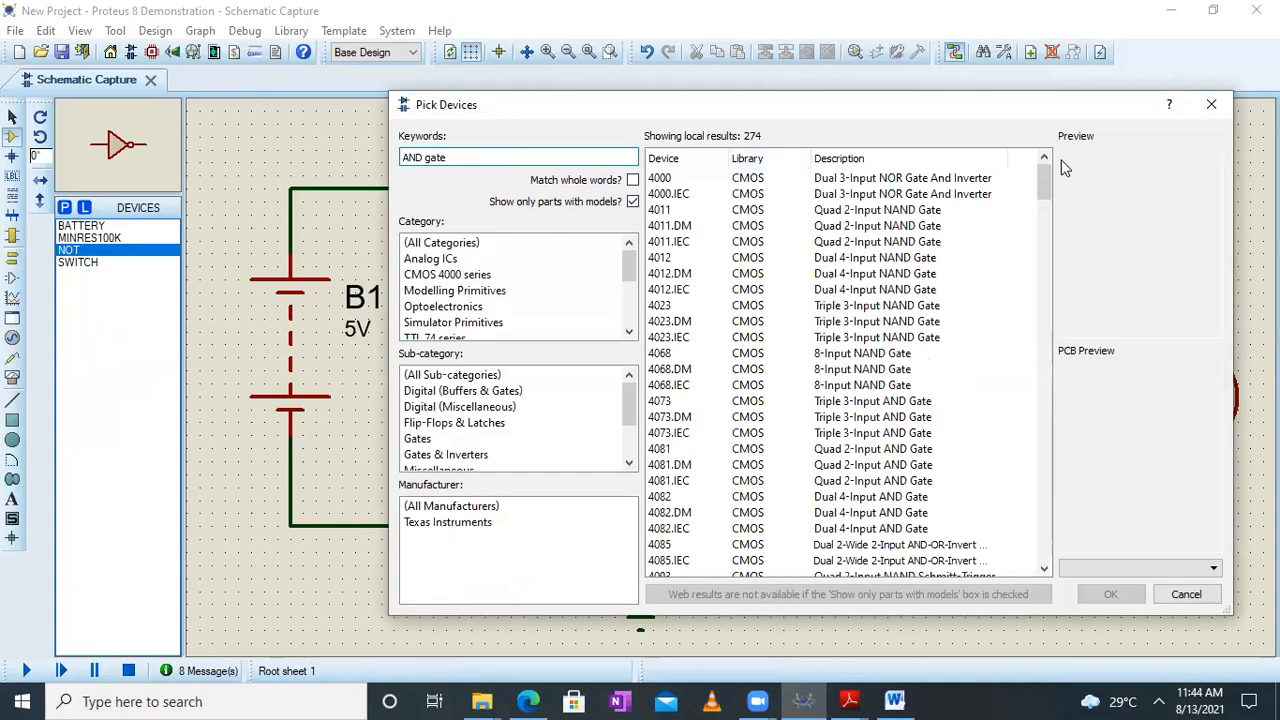
drag(1044, 174, 1053, 525)
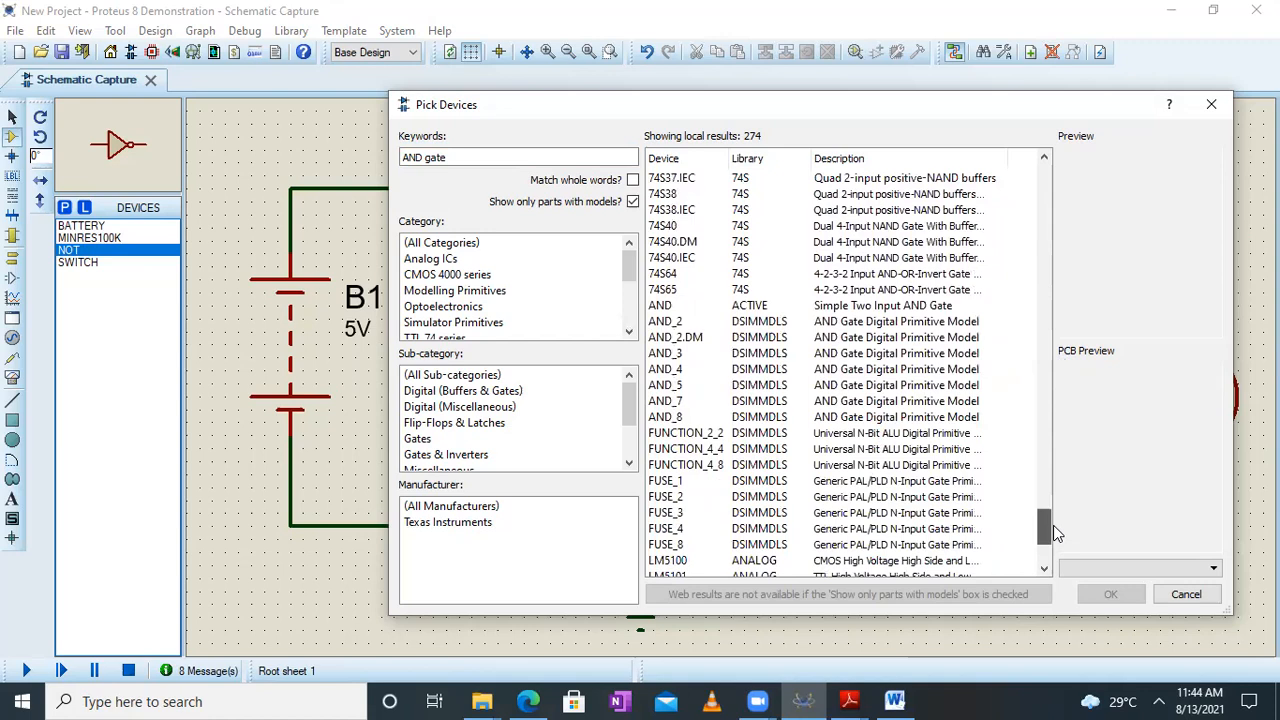
click(918, 310)
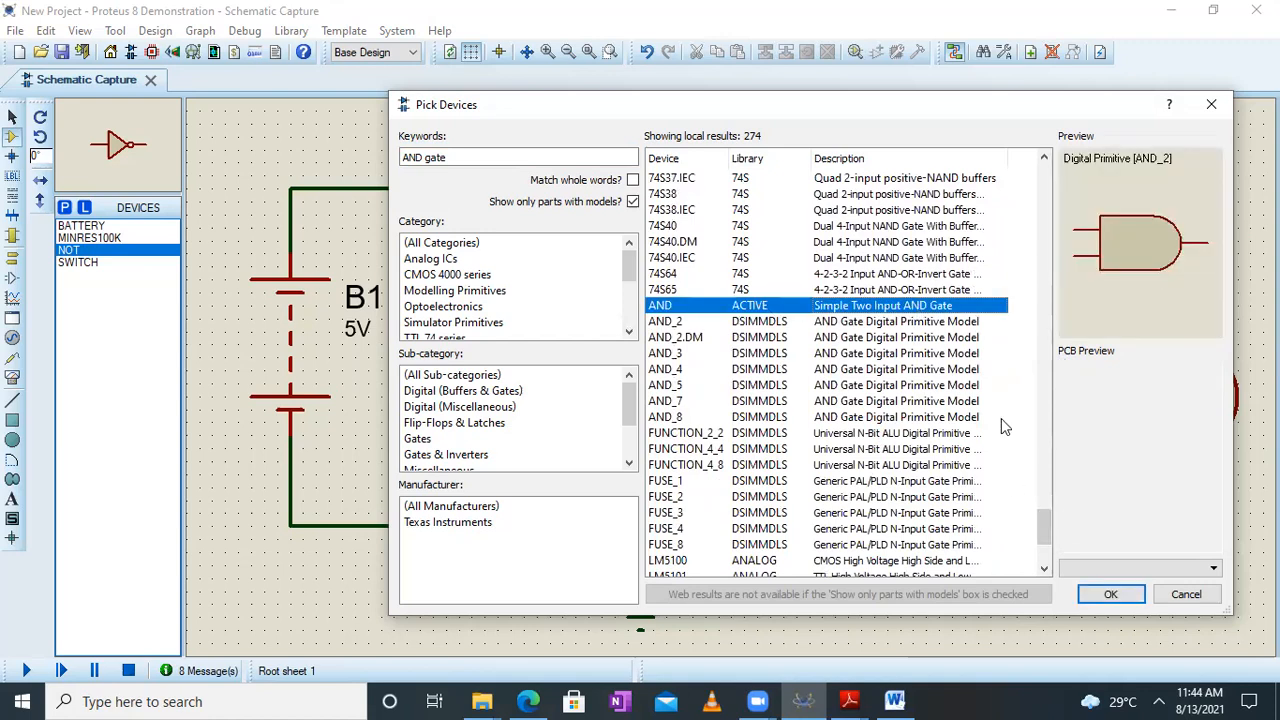
click(1106, 596)
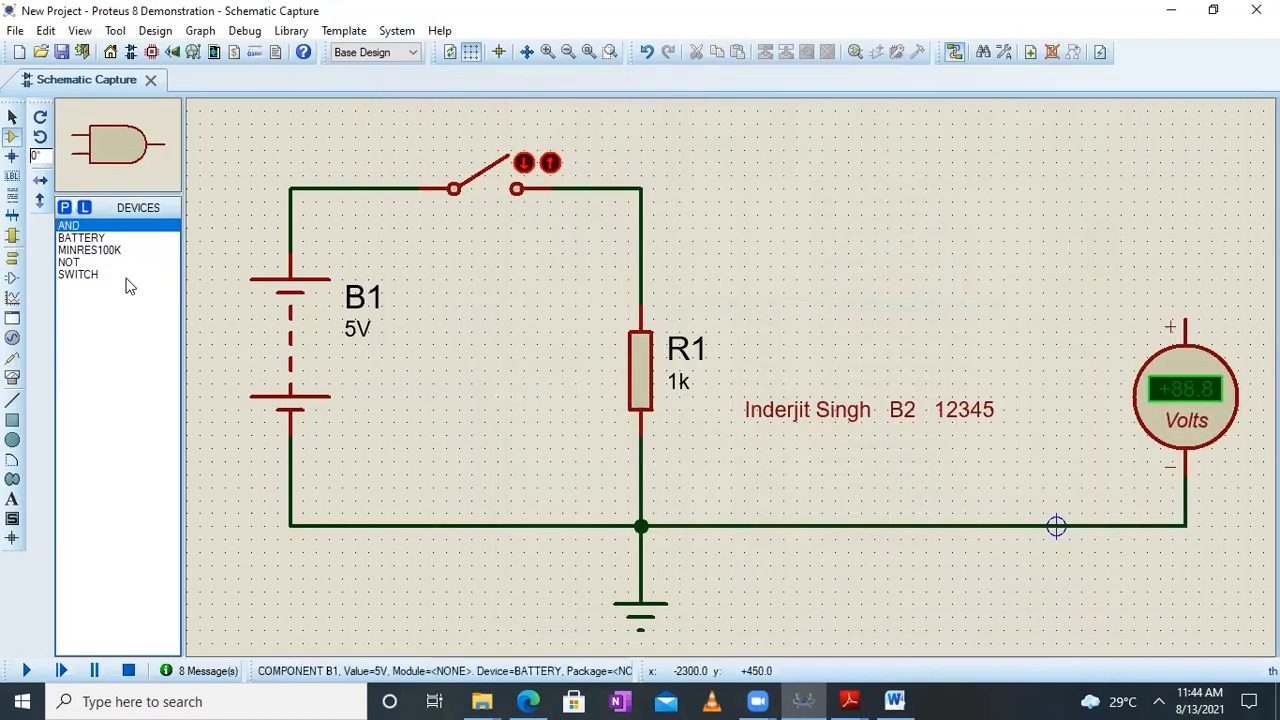
Search the component library for "OR gate" and add the simple 2-input OR from the ACTIVE library to the devices
click(65, 208)
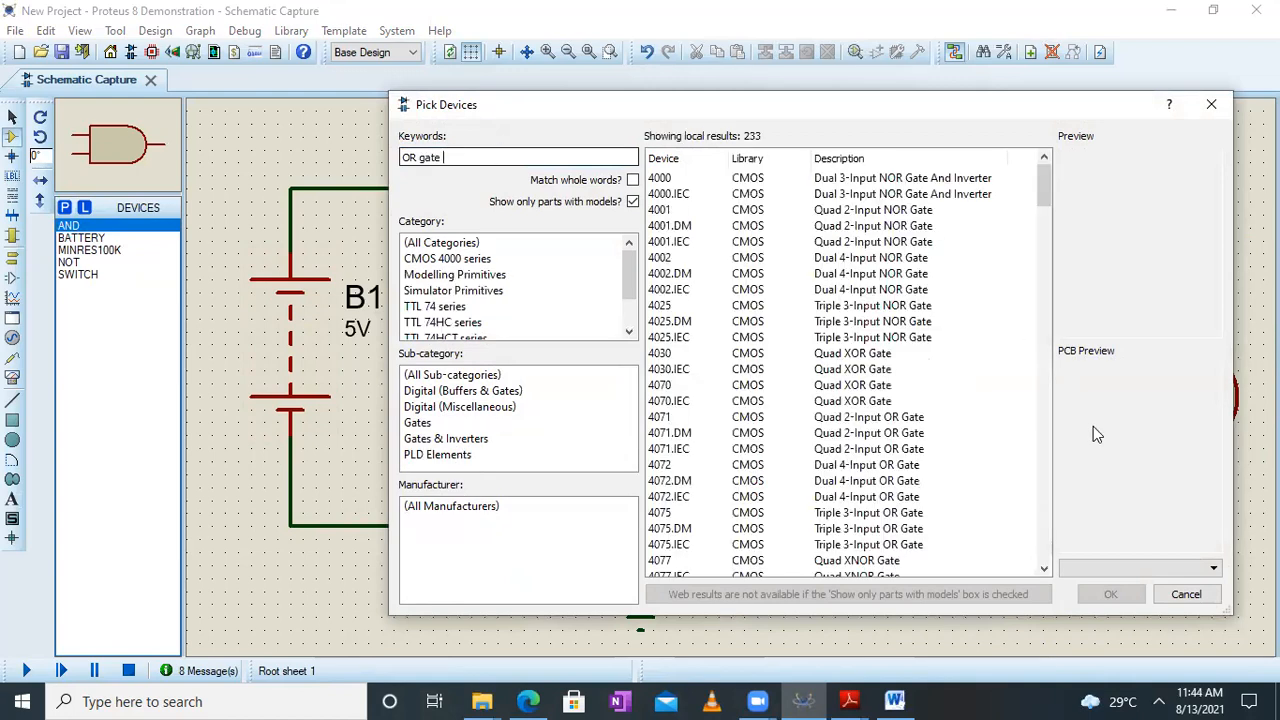
drag(1042, 178, 1050, 510)
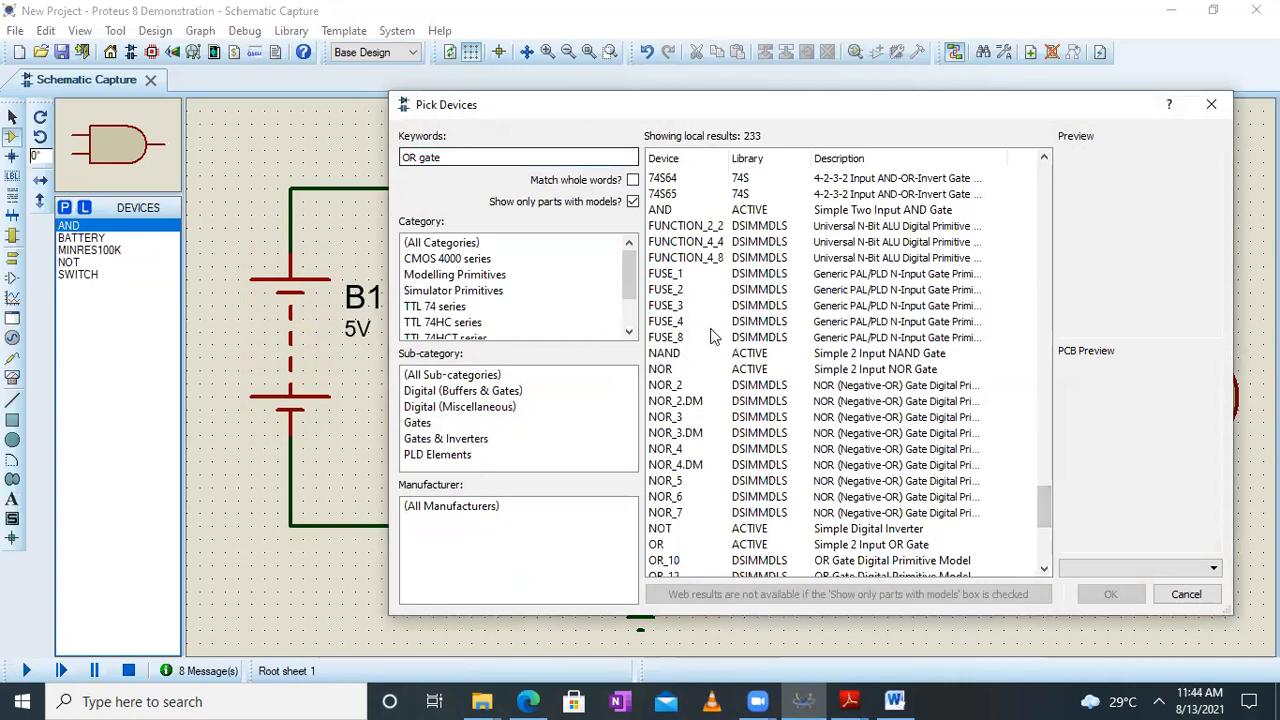
click(681, 548)
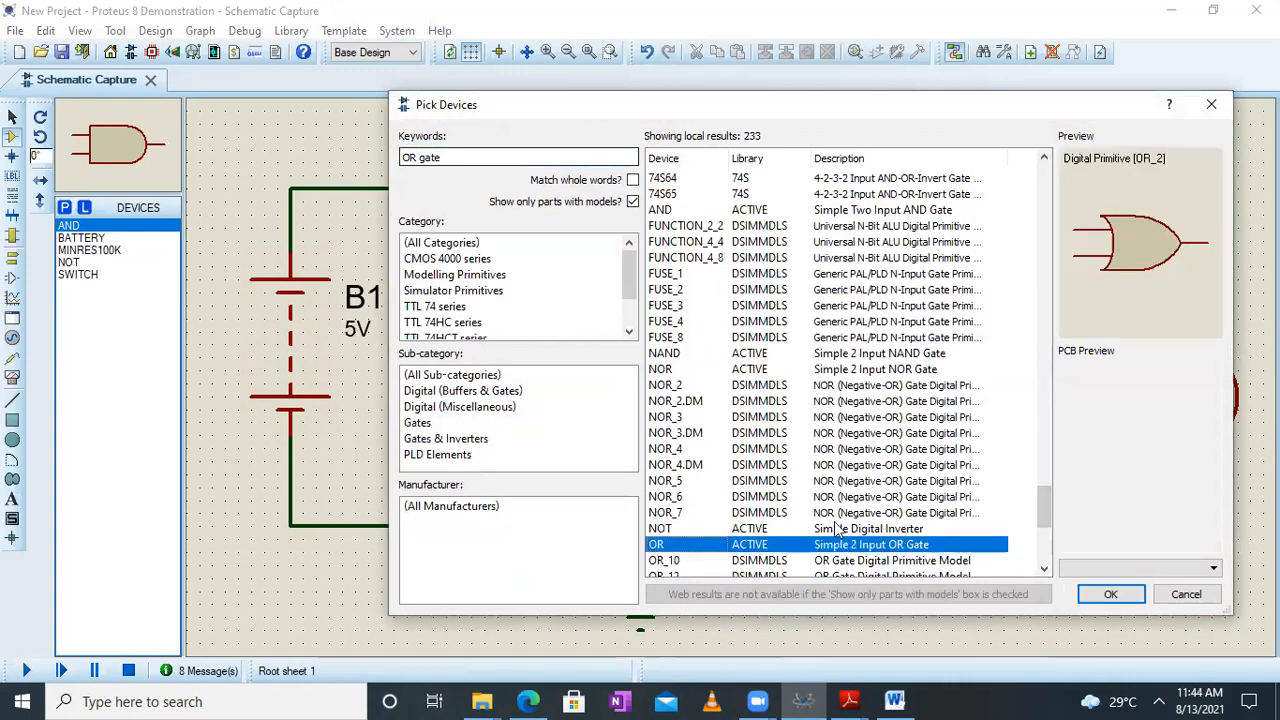
click(1100, 594)
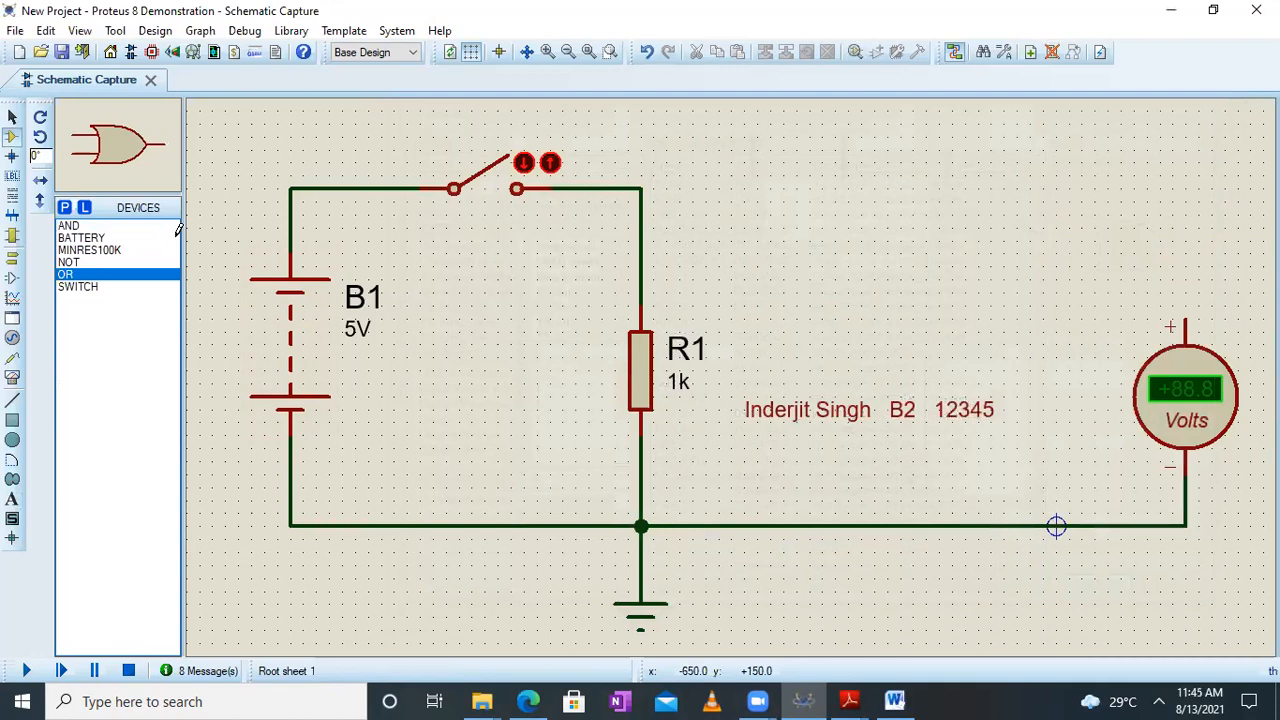
Search the component library for "NOR gate" and add the simple 2-input NOR from the ACTIVE library to the devices
click(65, 208)
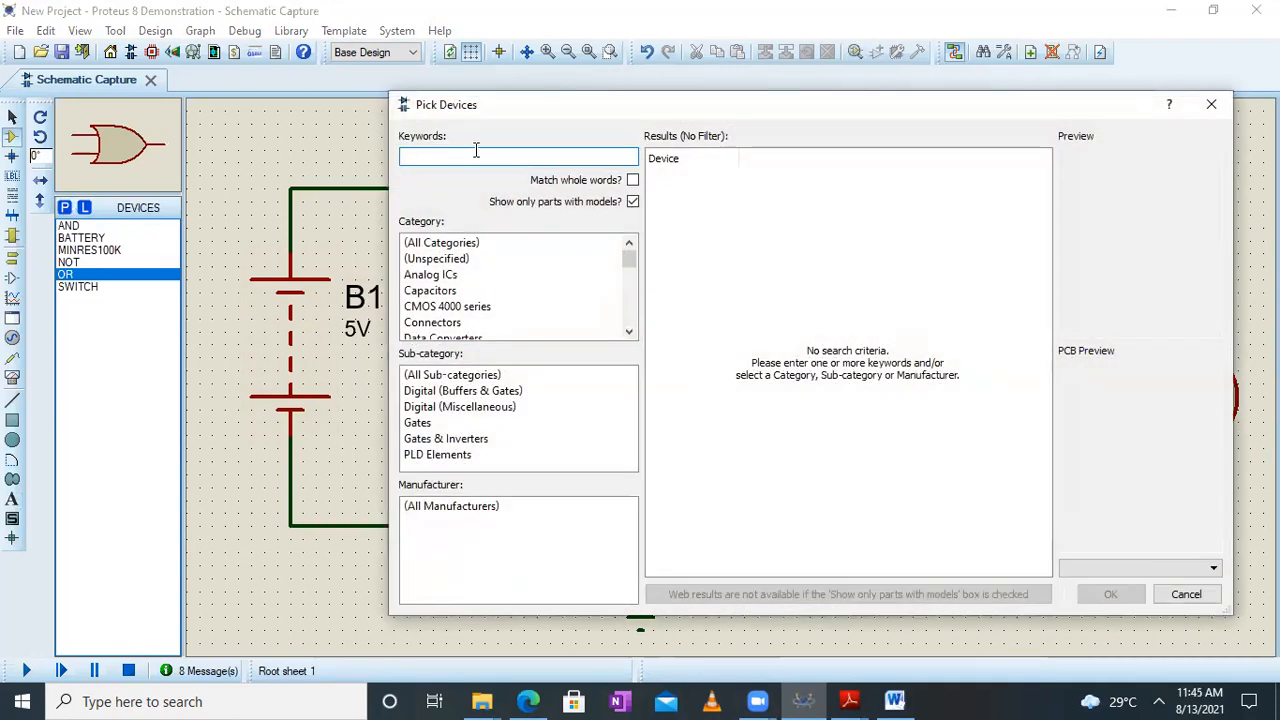
text(NOR)
drag(1046, 234, 1059, 519)
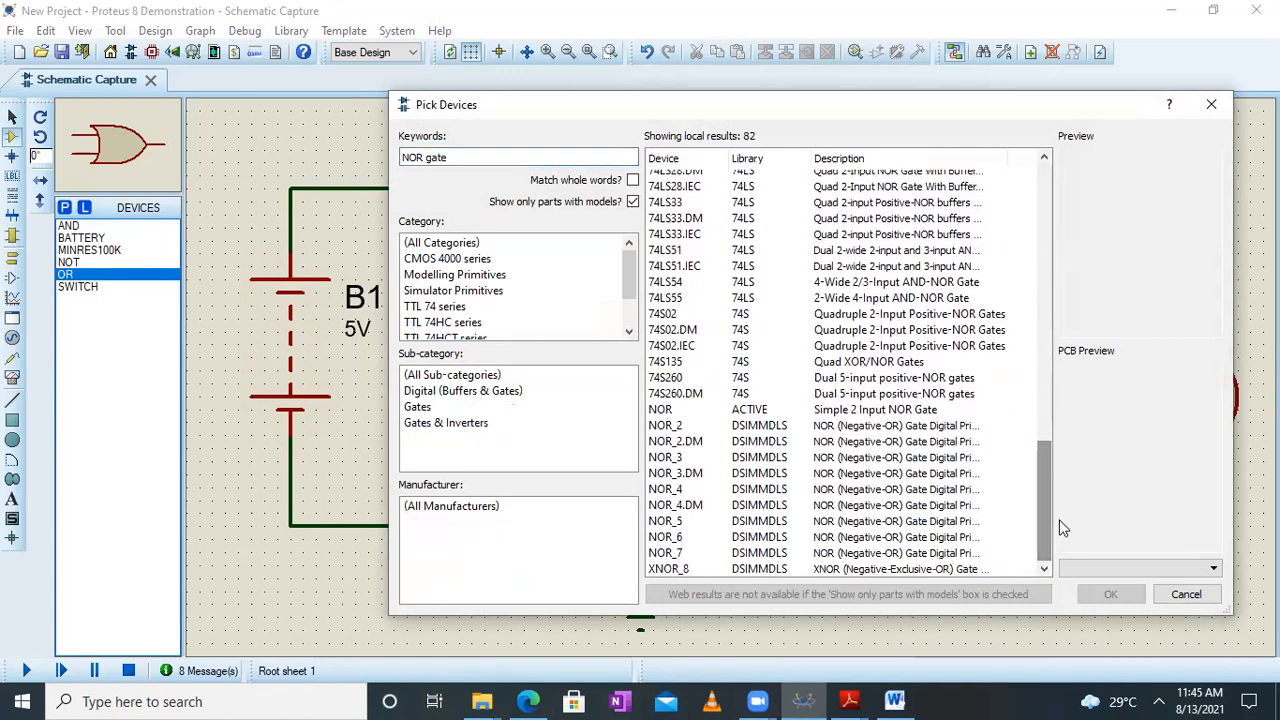
click(775, 410)
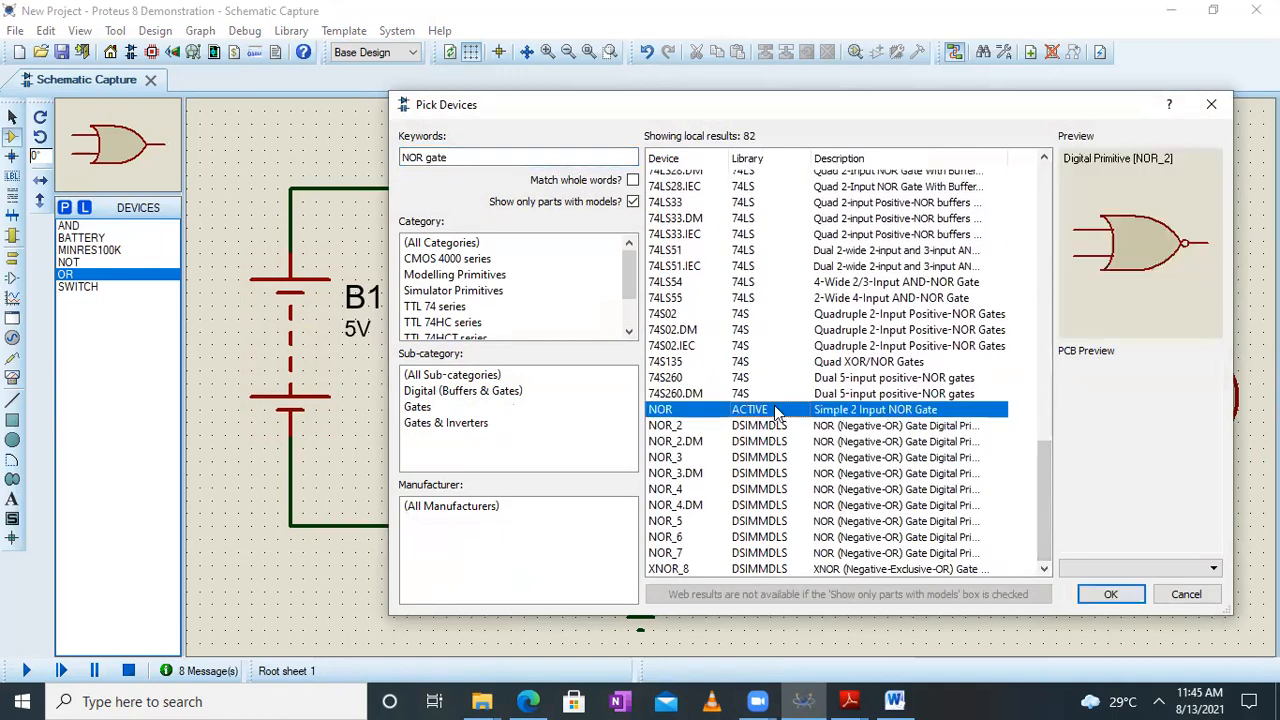
click(1110, 594)
Search the component library for "NAND gate" and add the simple 2-input NAND from the ACTIVE library to the devices
click(64, 208)
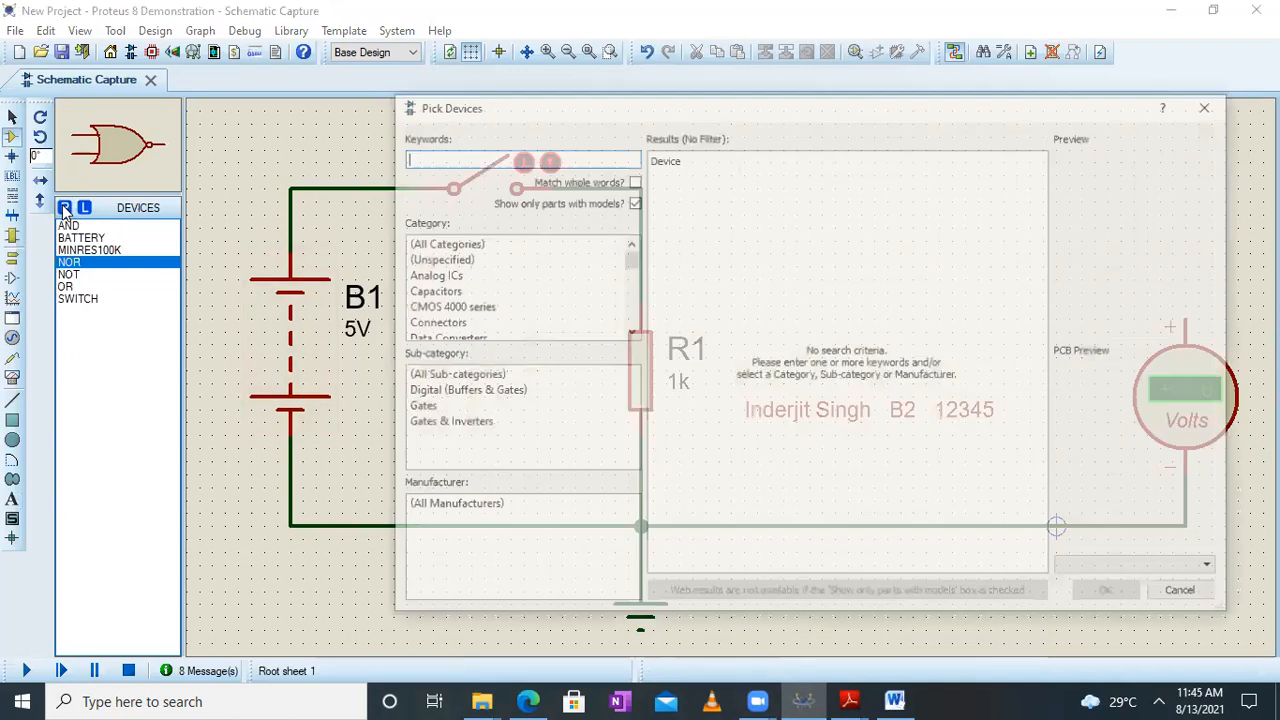
text(NAND gate)
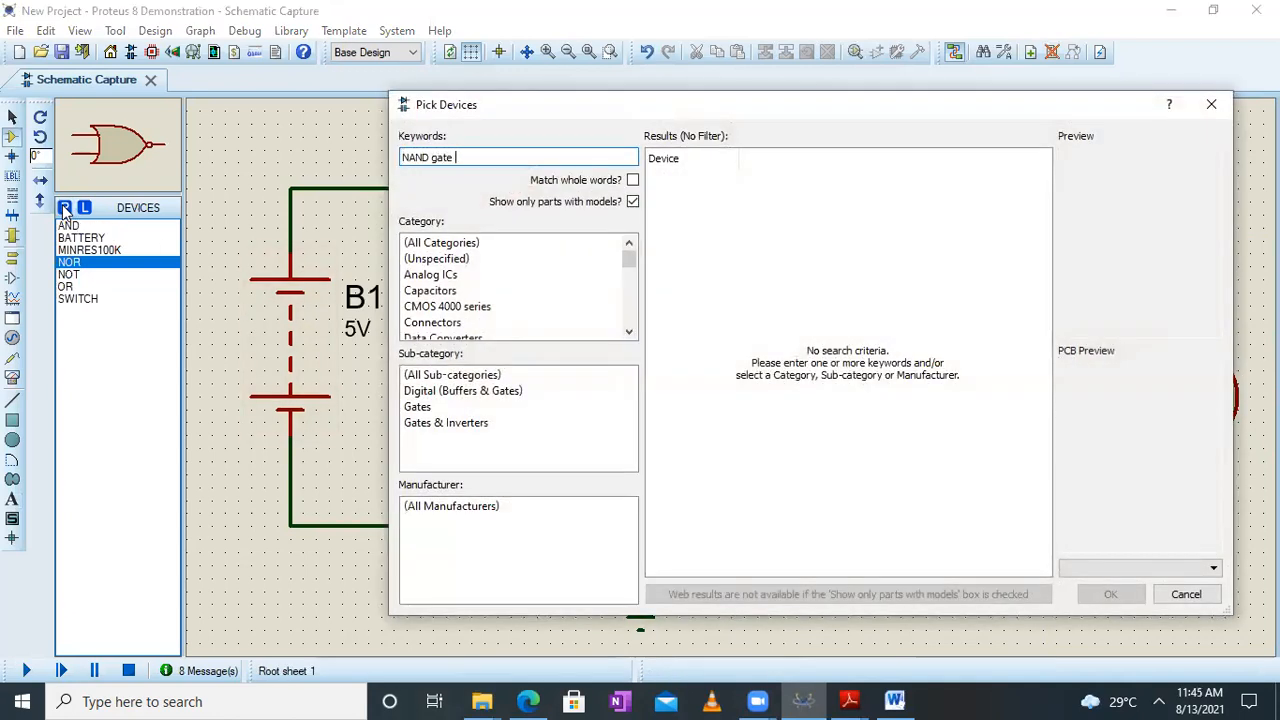
drag(1040, 199, 1068, 548)
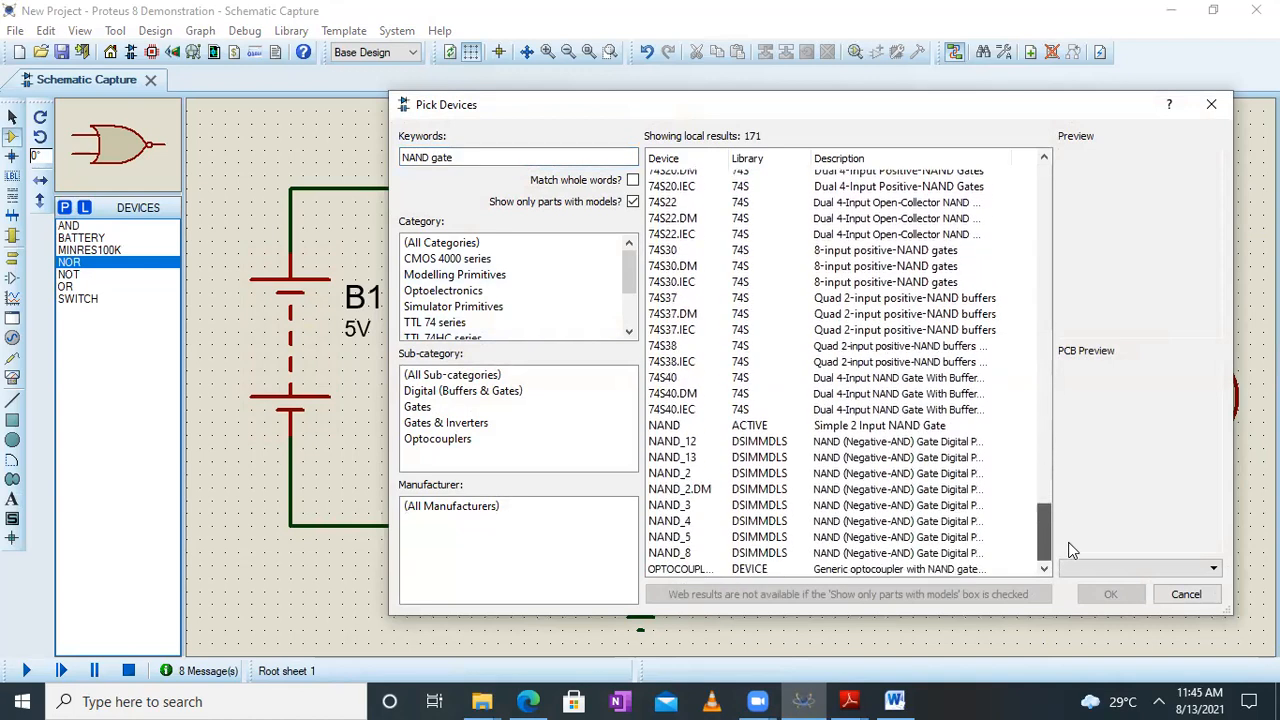
click(884, 431)
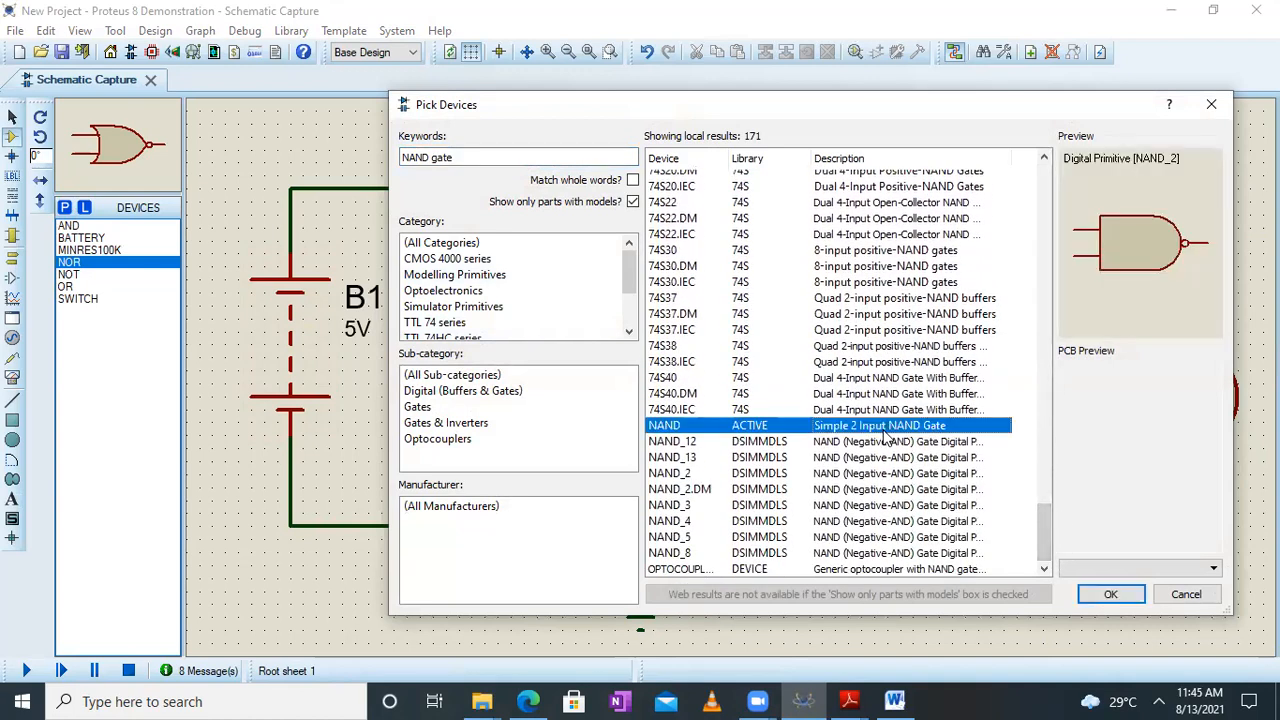
click(1108, 596)
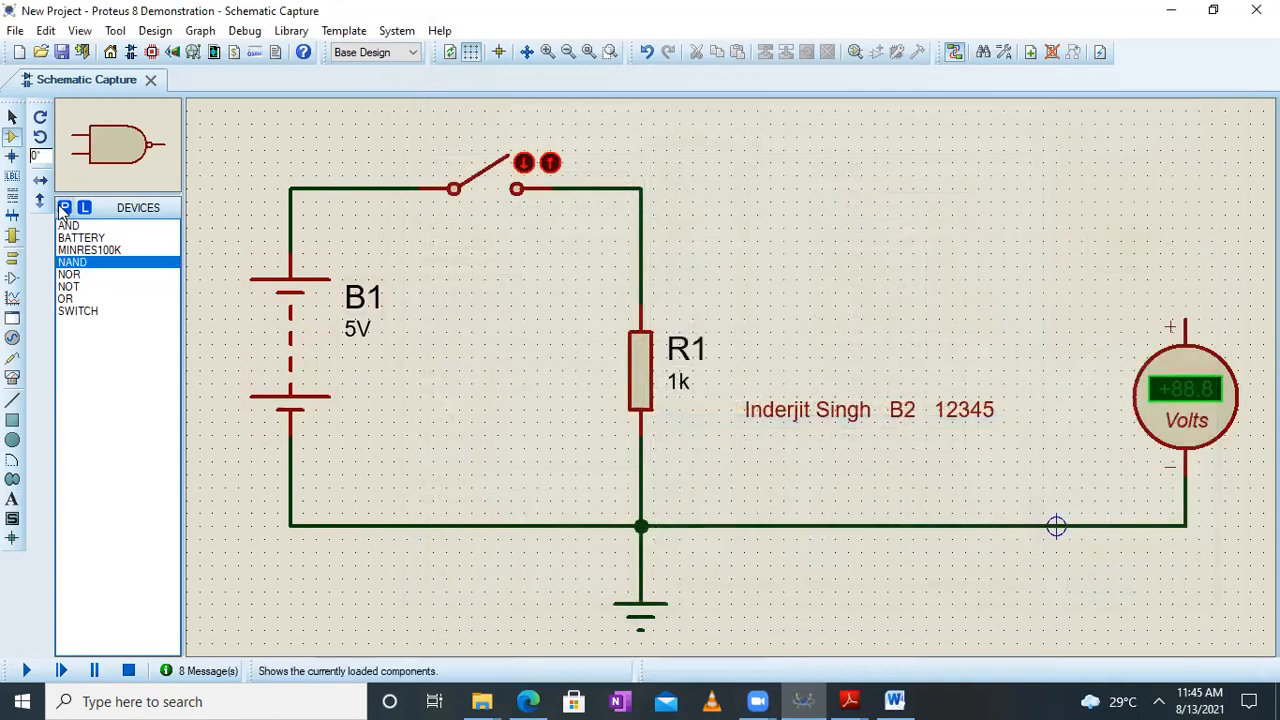
Search the component library for "XOr gate" and add the simple 2-input XOR from the ACTIVE library to the devices
click(64, 208)
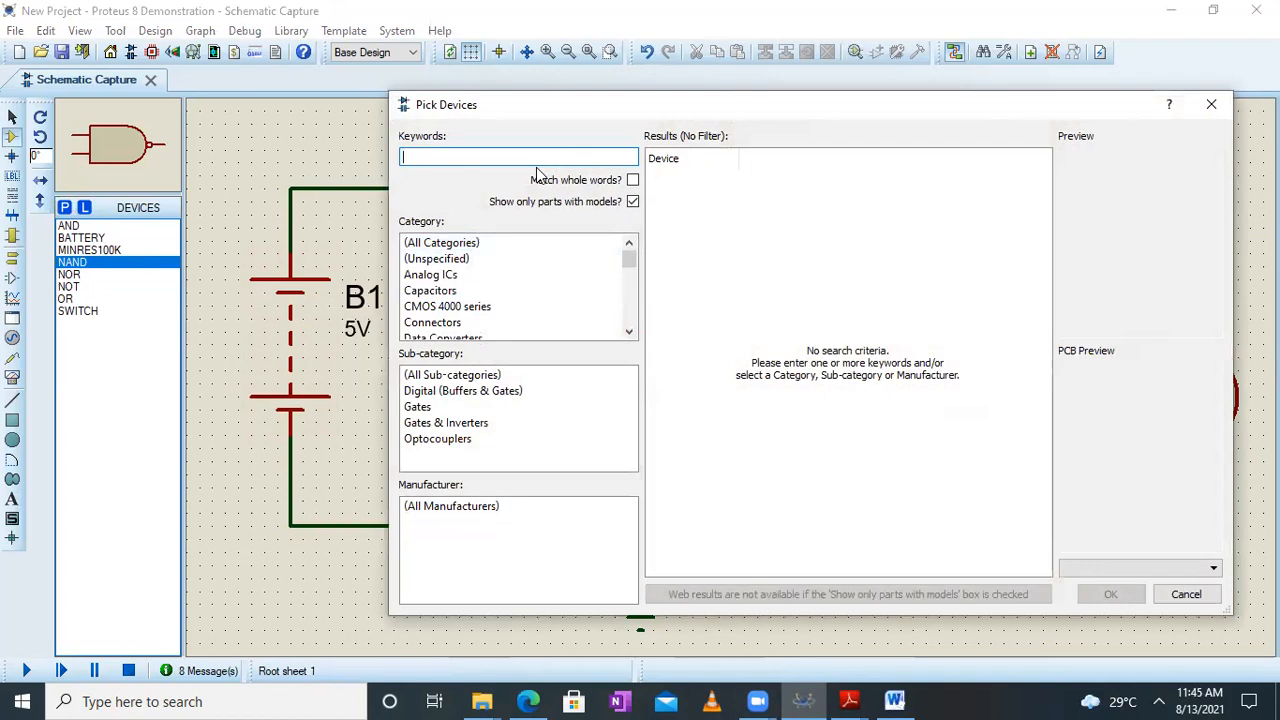
text(XOr gate)
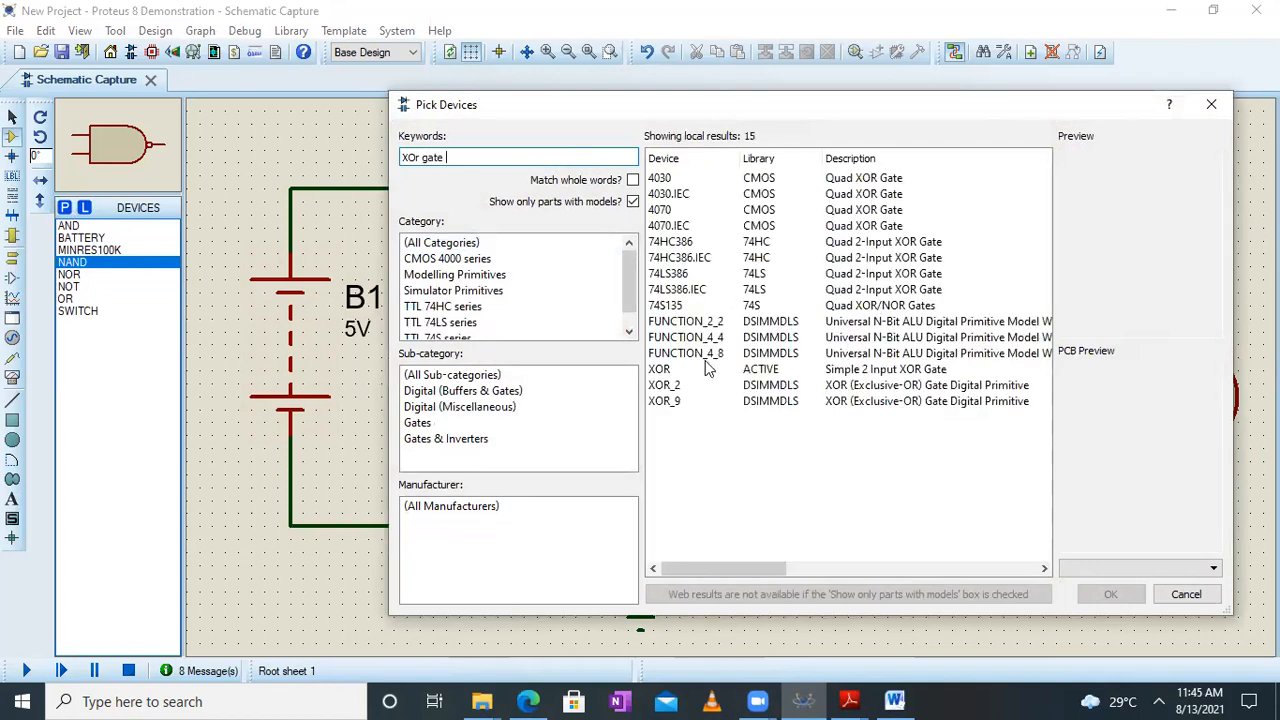
click(786, 369)
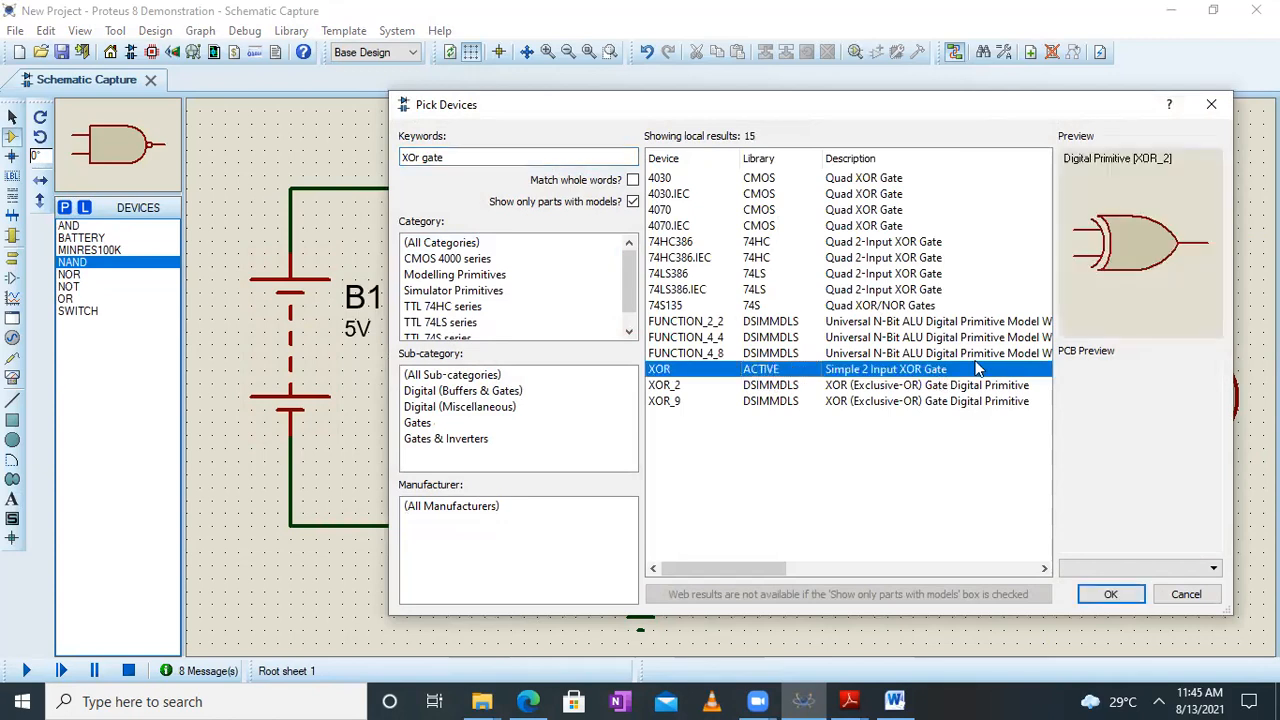
click(1120, 593)
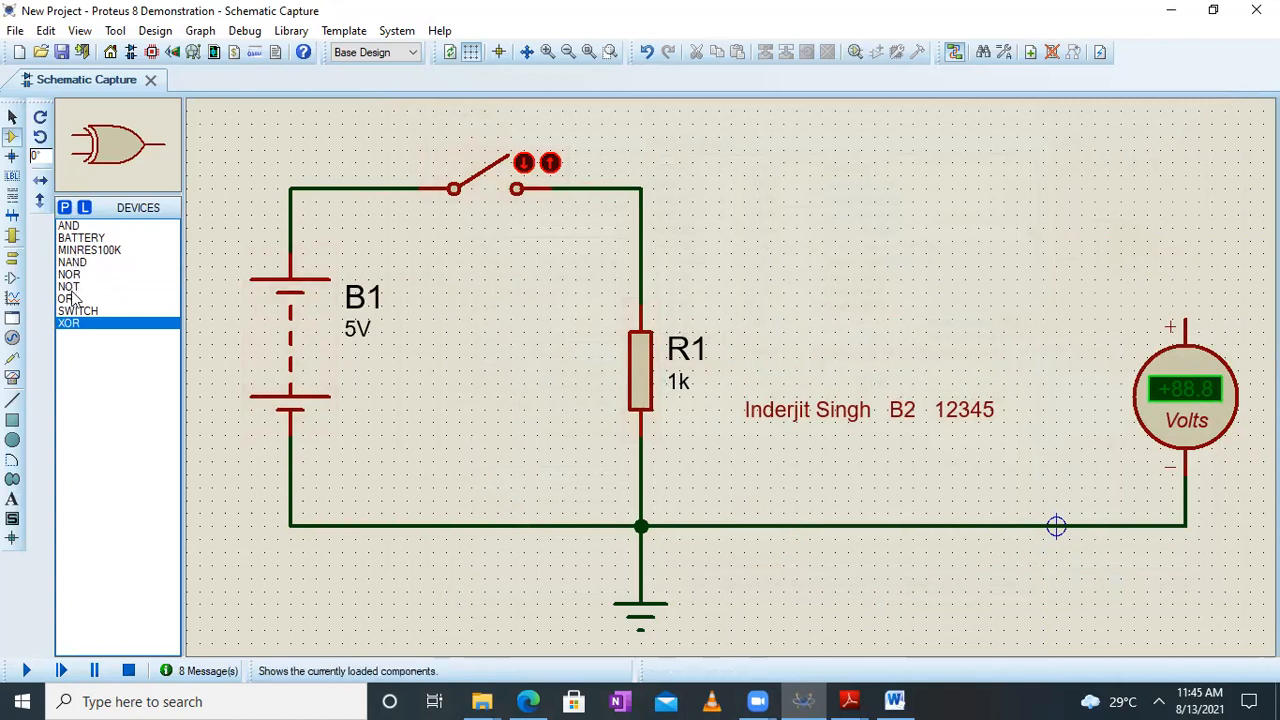
Select the AND device and delete the wire joining the voltmeter's negative terminal to the ground node
click(71, 227)
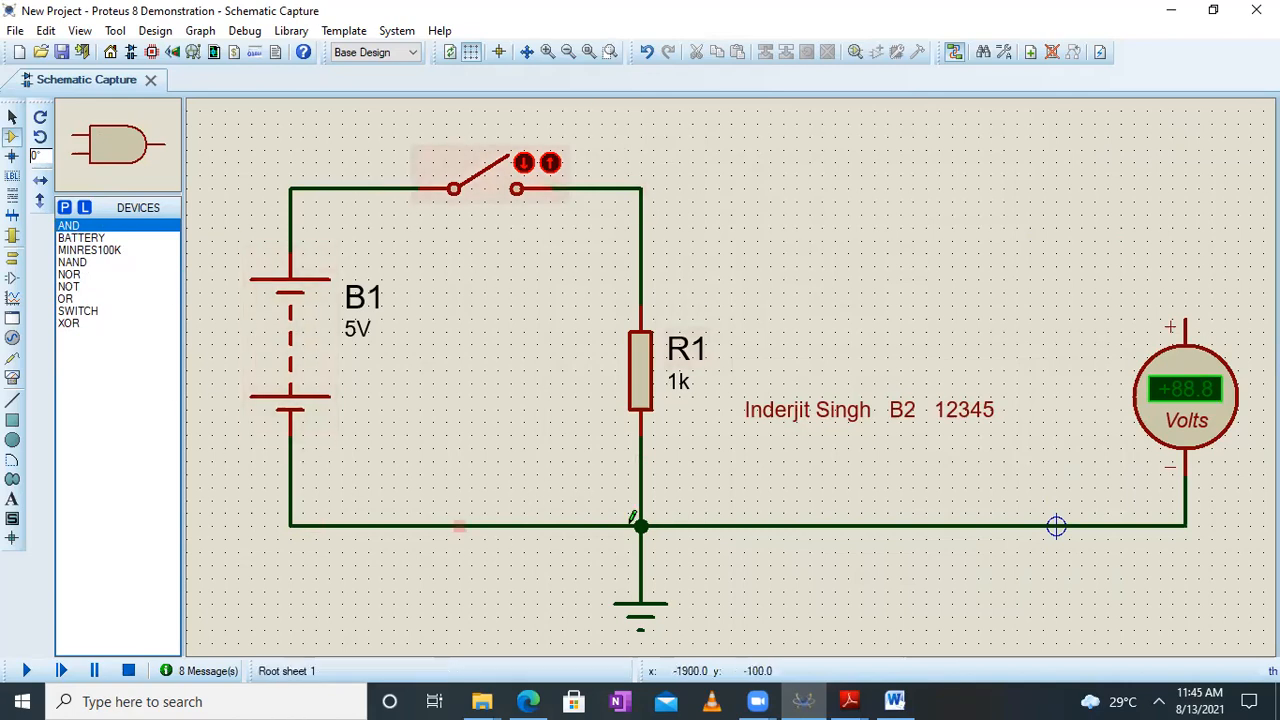
right_click(796, 524)
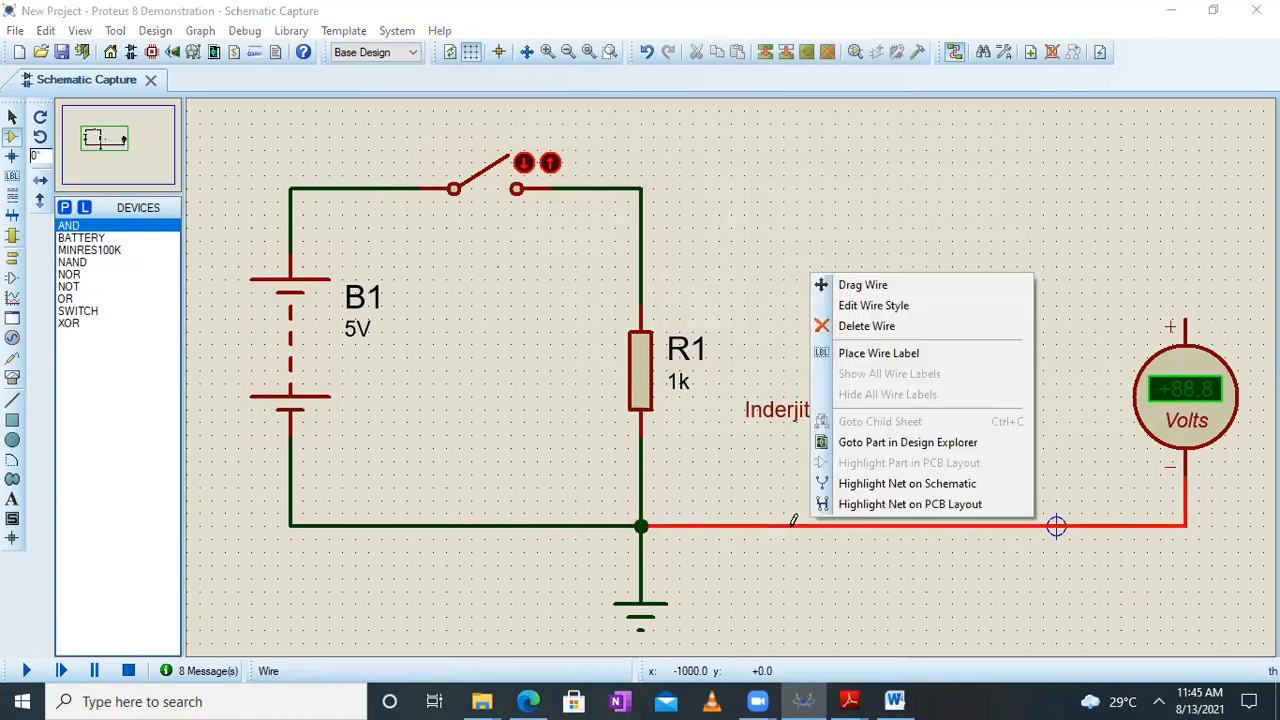
click(864, 326)
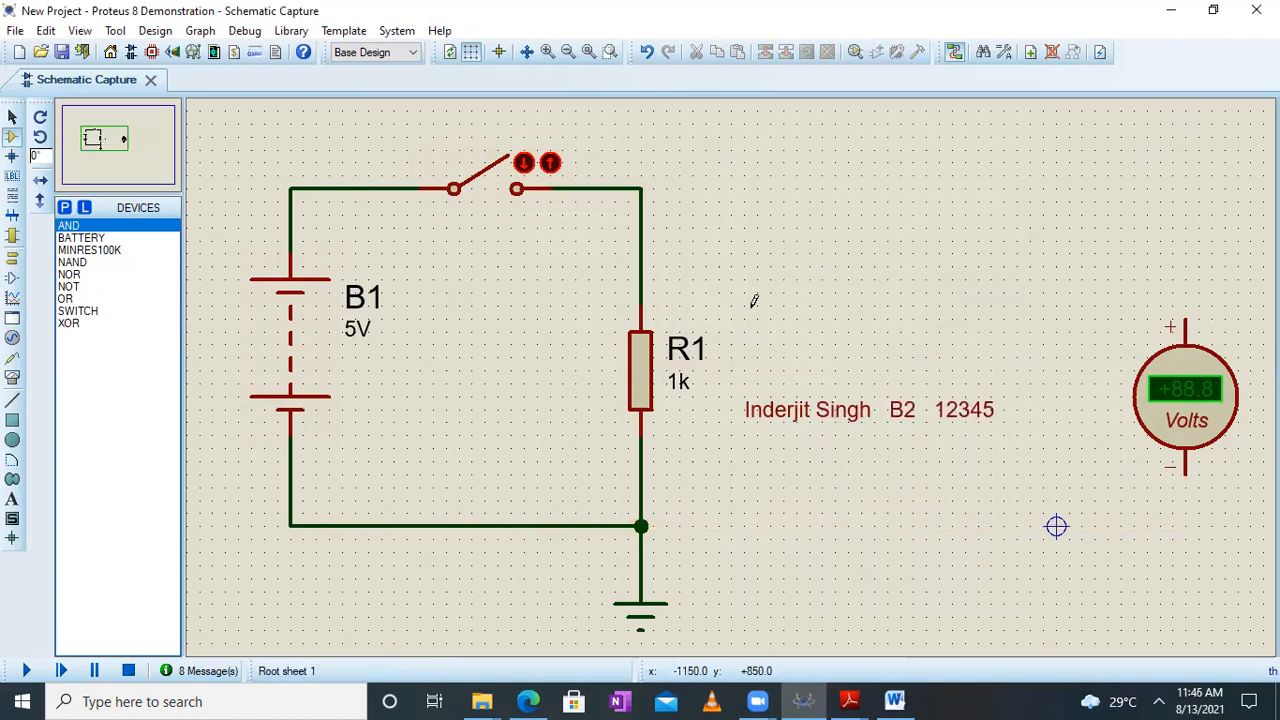
Block-copy the B1 battery, switch, resistor and ground circuit directly below the original, and move the original down closer to the copy
scroll(733, 371, up, 2)
scroll(733, 371, down, 3)
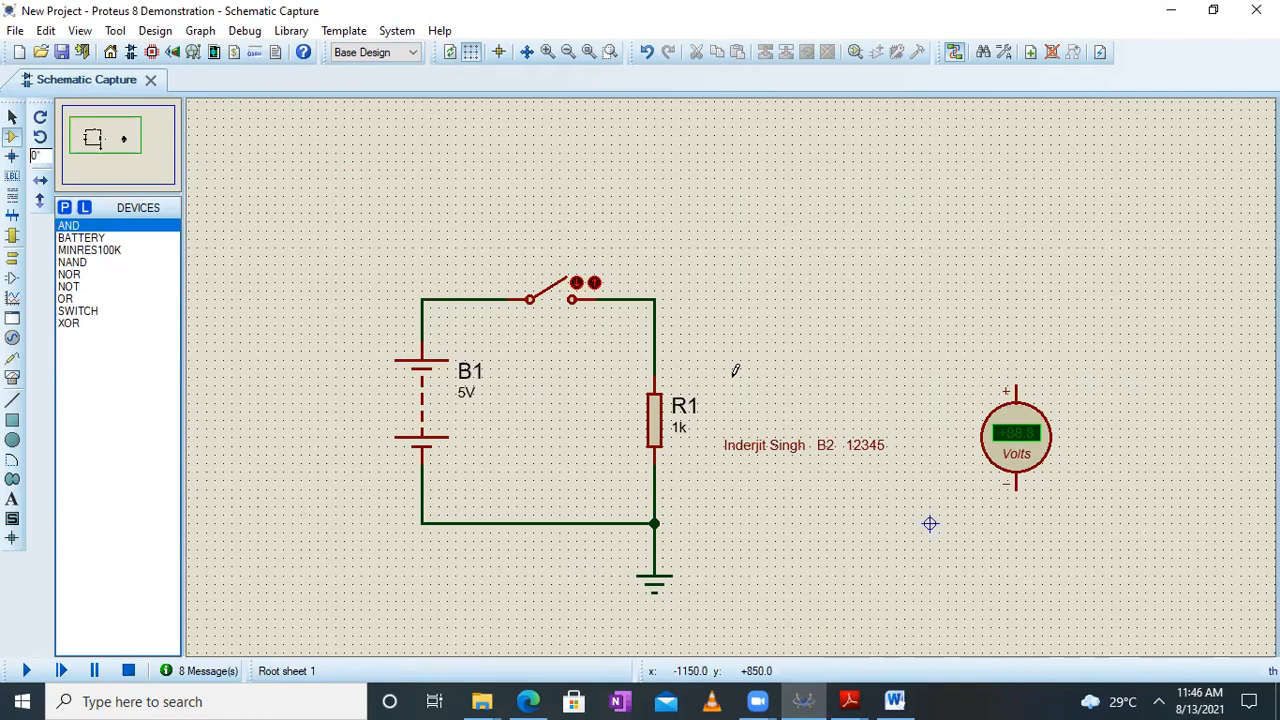
scroll(740, 371, down, 2)
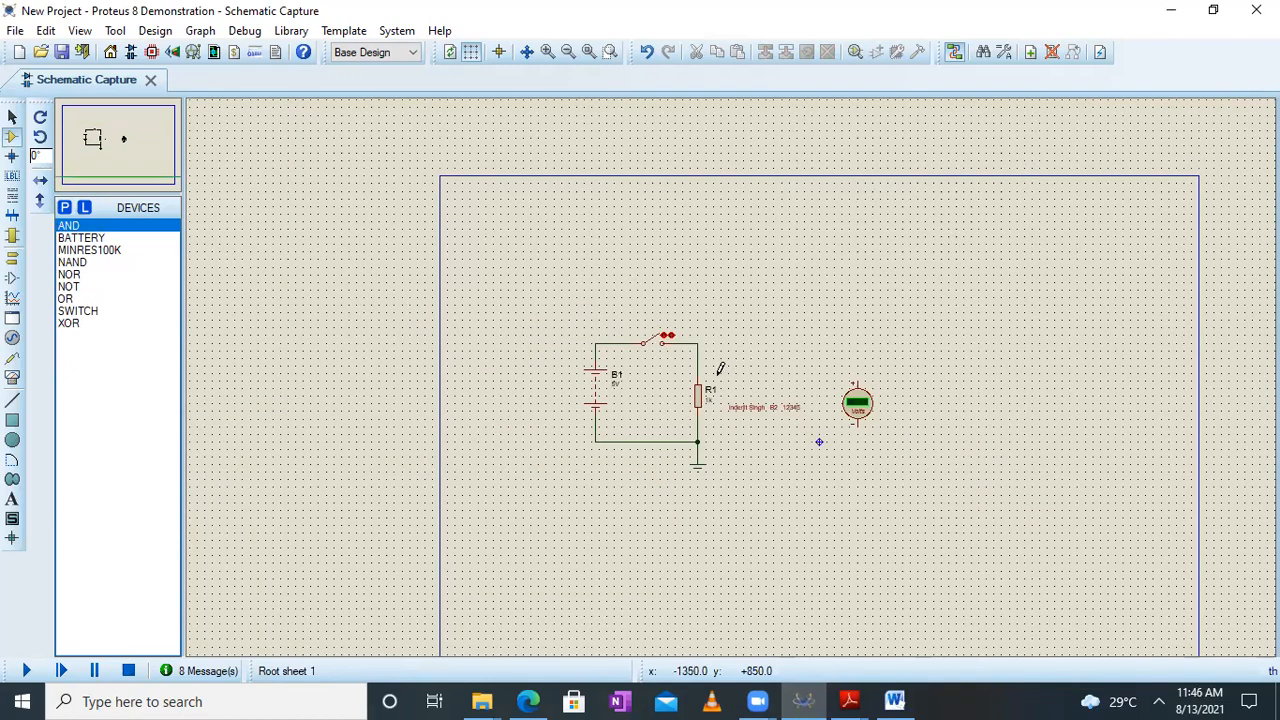
scroll(720, 370, up, 1)
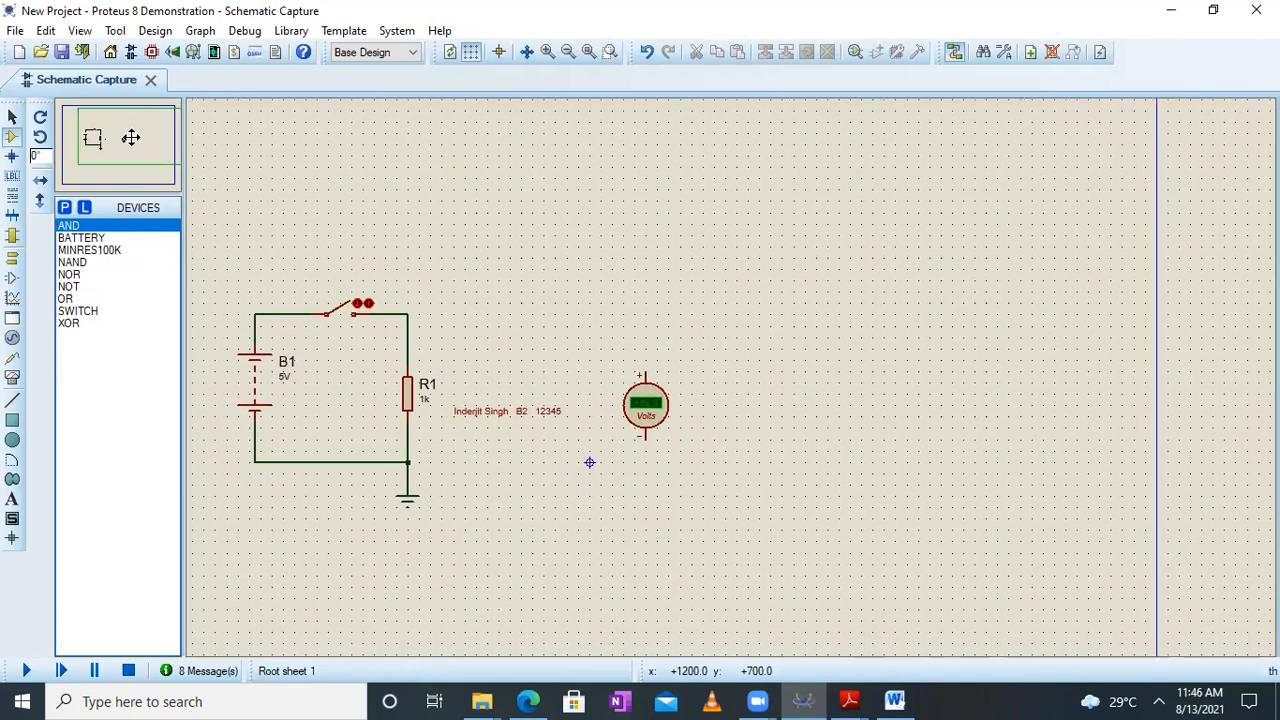
click(129, 146)
drag(216, 140, 452, 406)
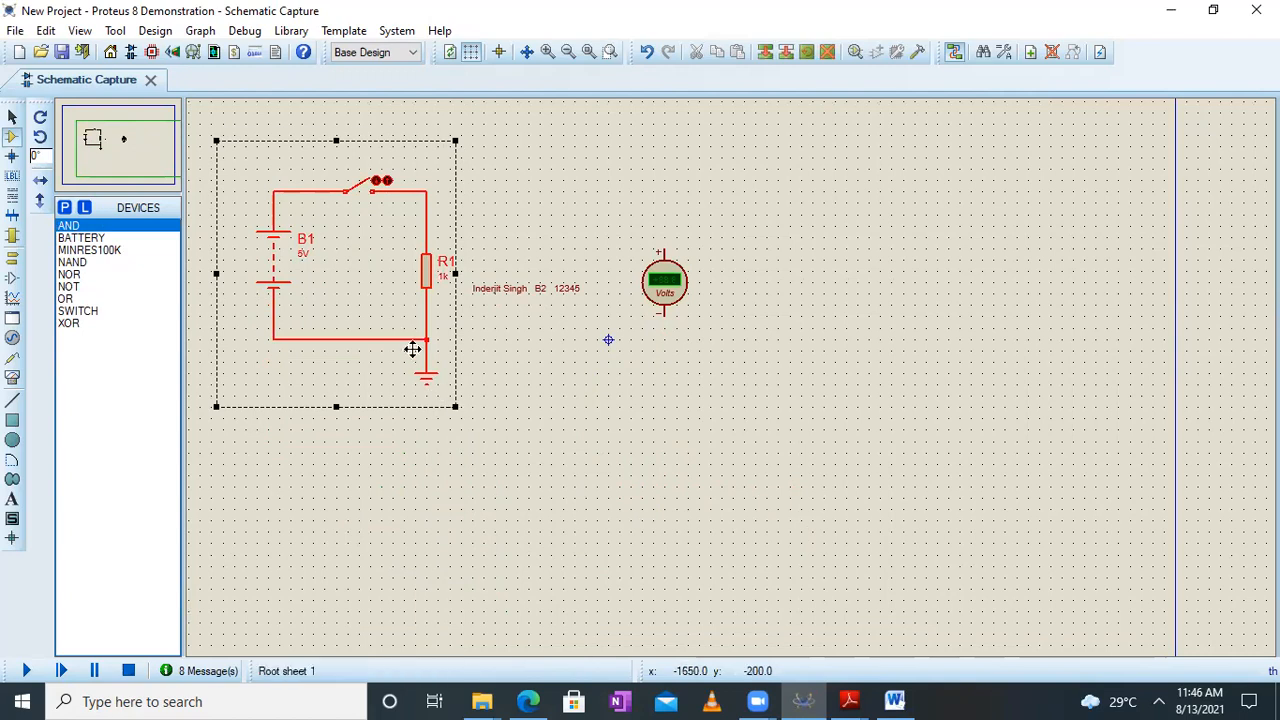
right_click(388, 306)
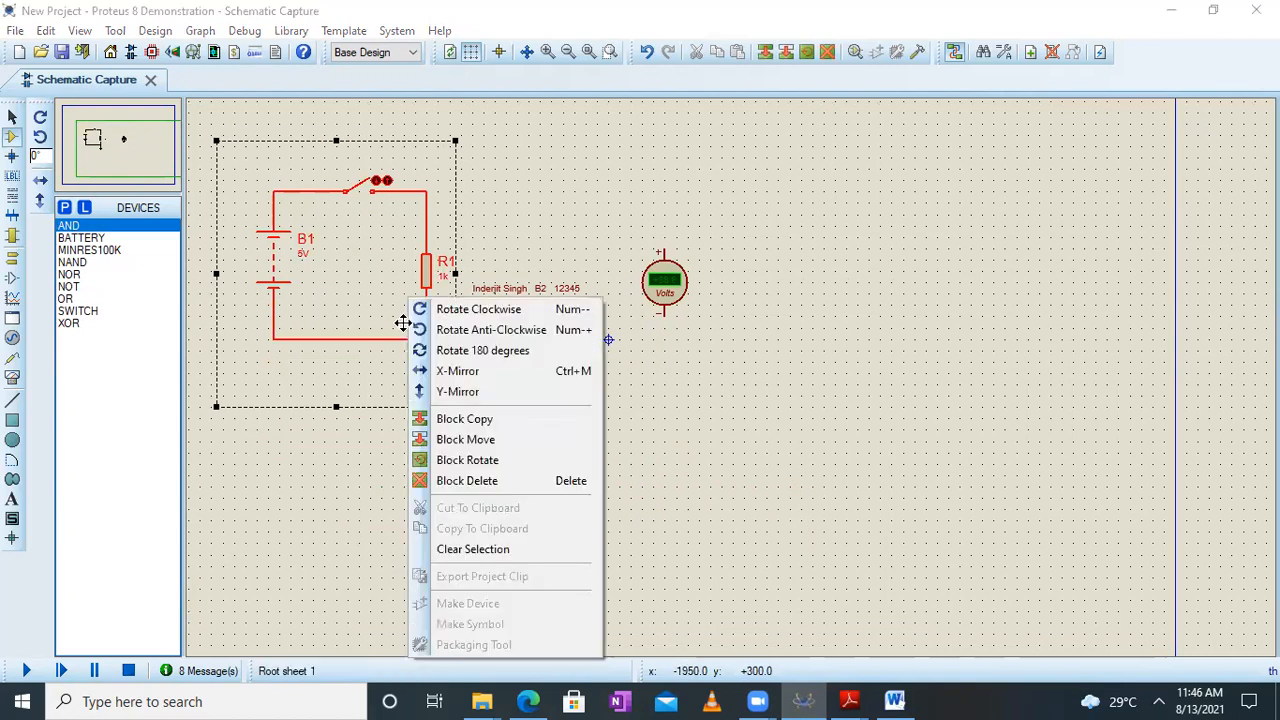
click(475, 422)
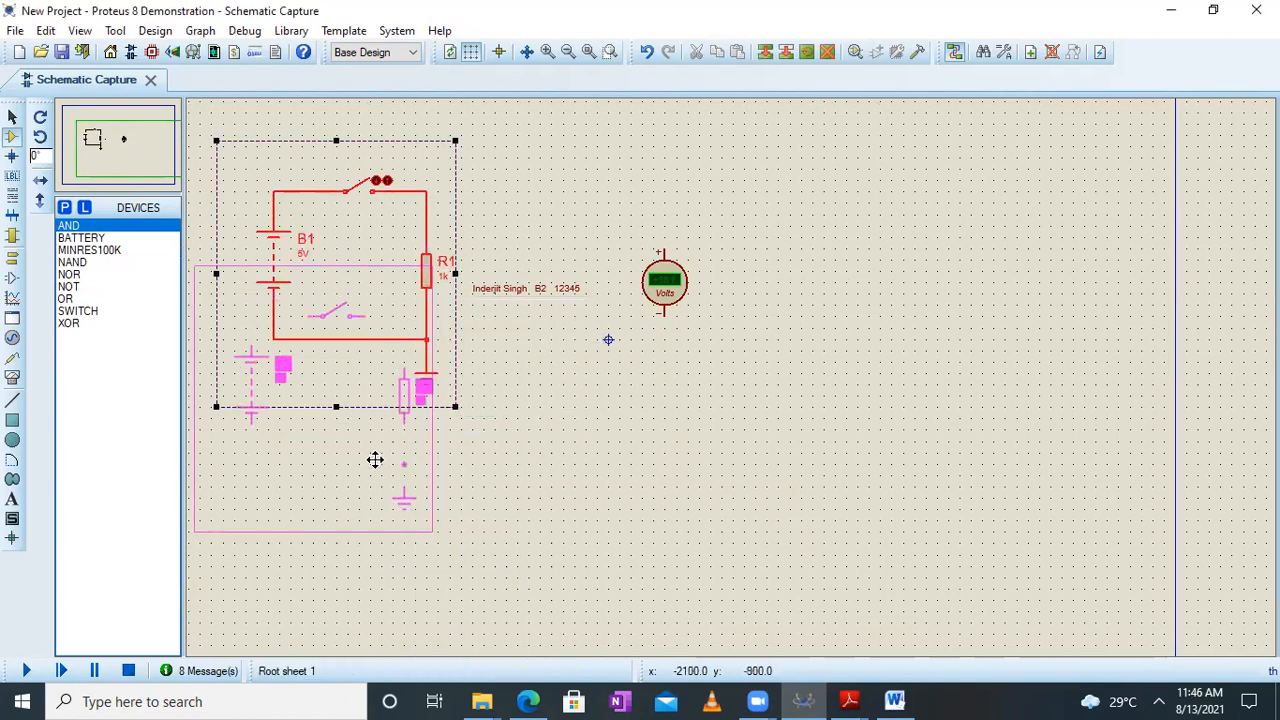
click(384, 563)
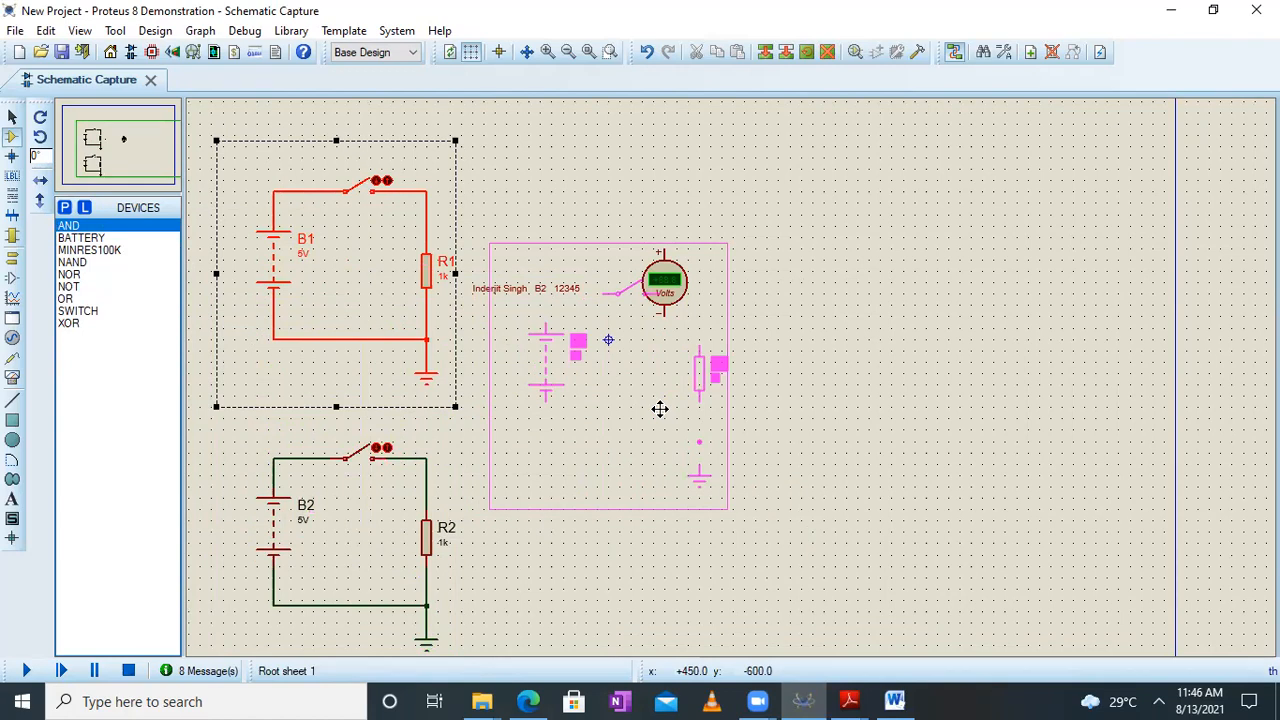
right_click(660, 408)
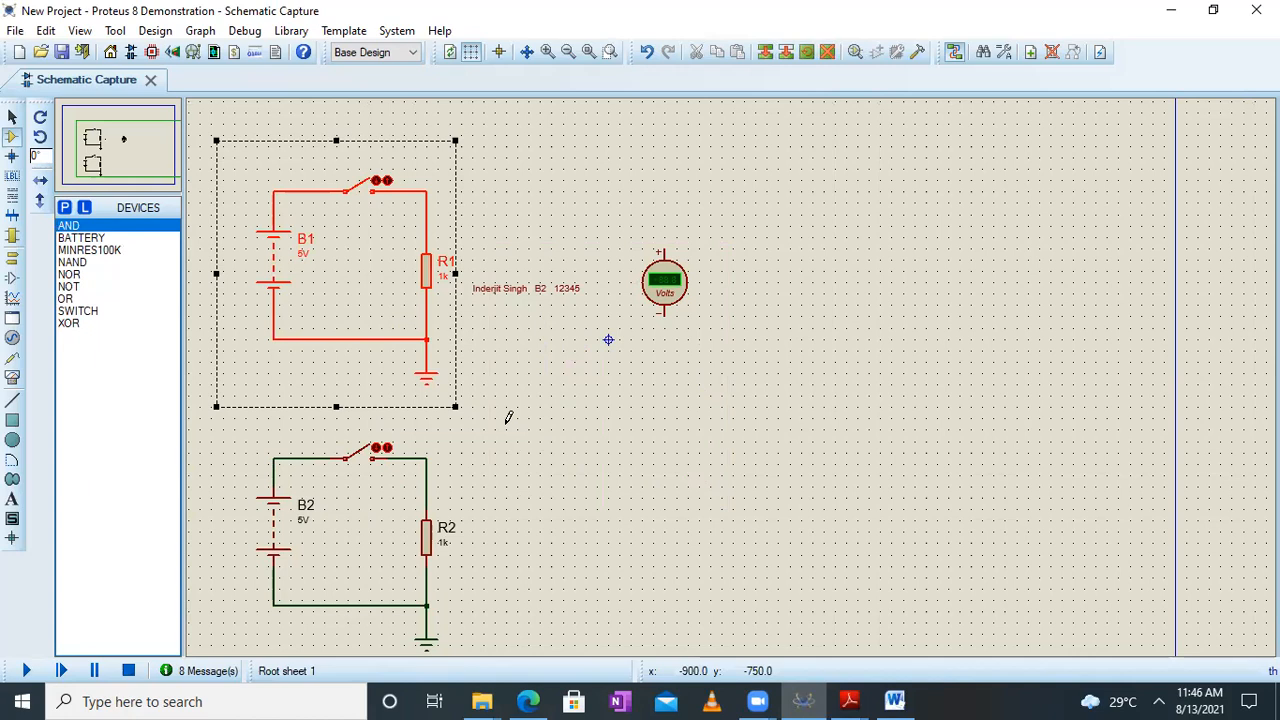
drag(351, 223, 351, 267)
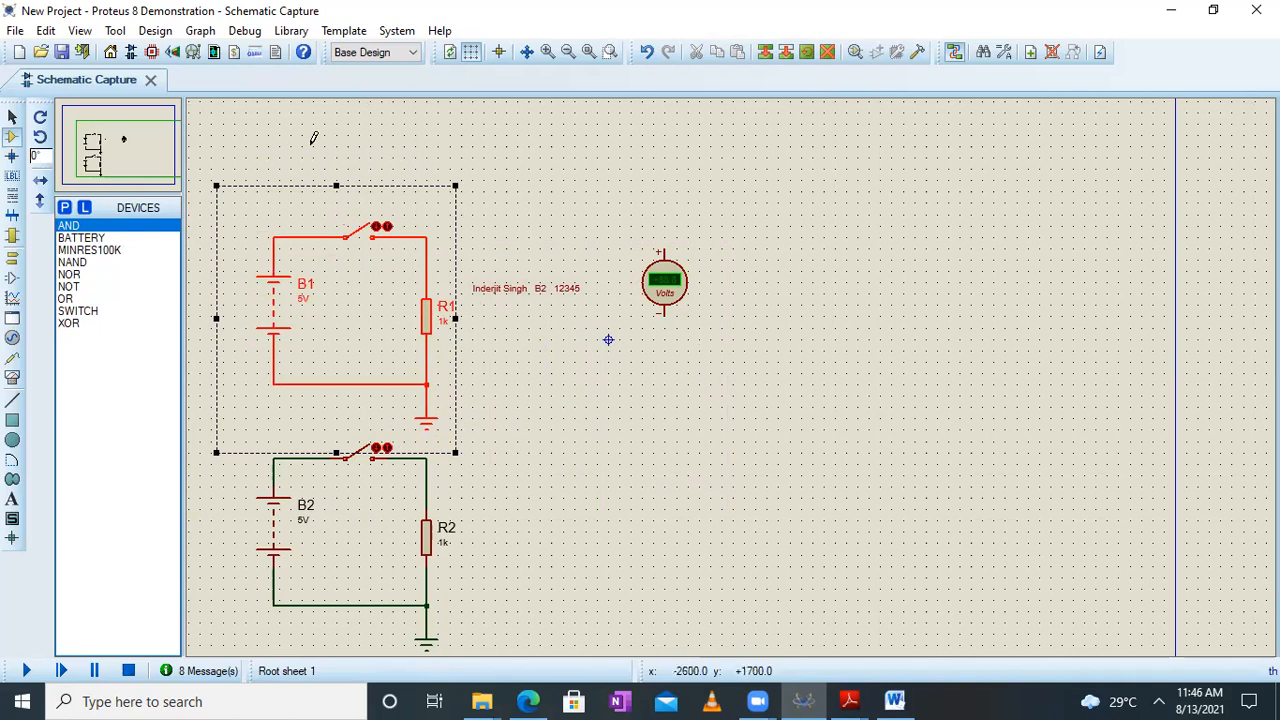
Delete the ground symbol of the B2 circuit and wire its lower rail around the outside to the B1 circuit's ground connection
drag(108, 140, 126, 150)
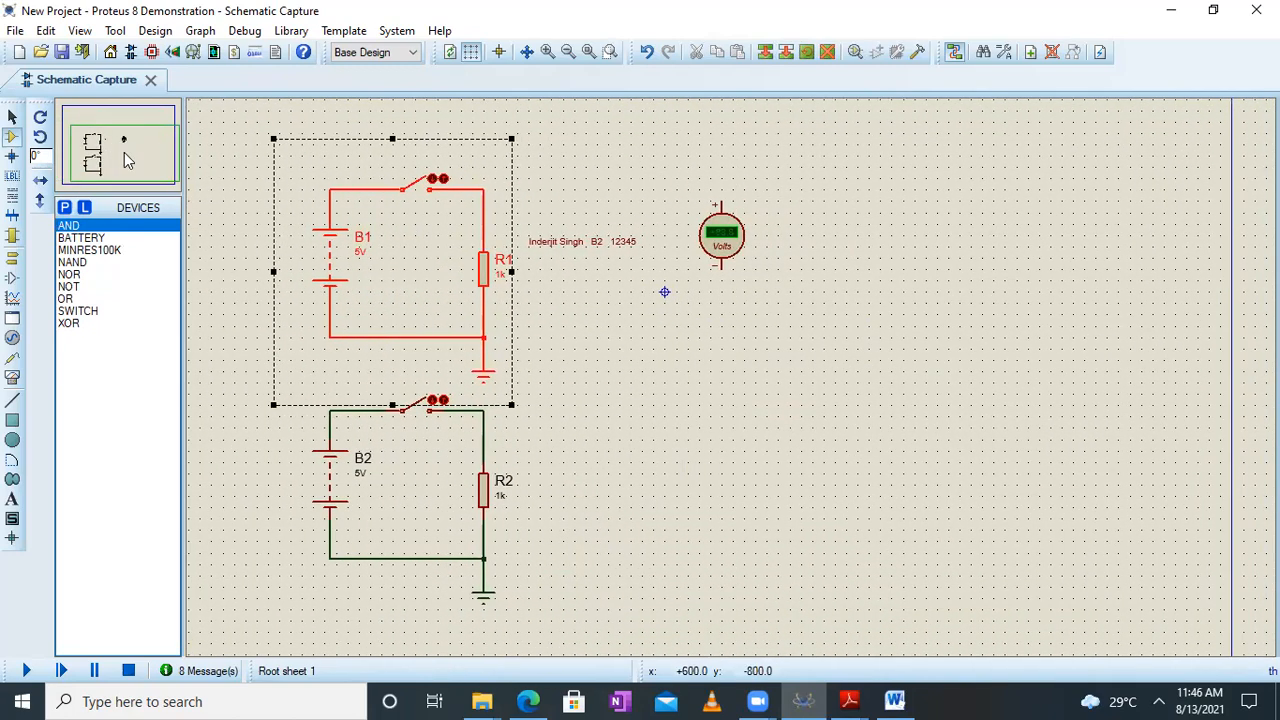
click(80, 31)
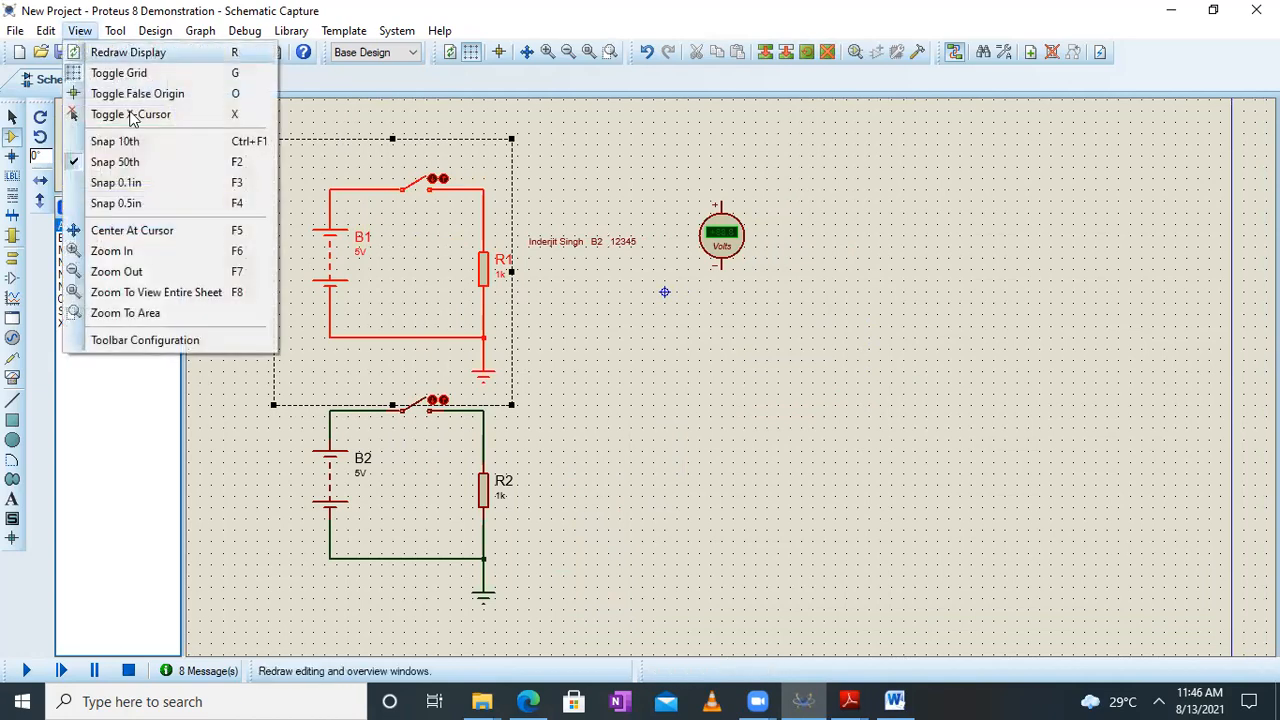
click(157, 313)
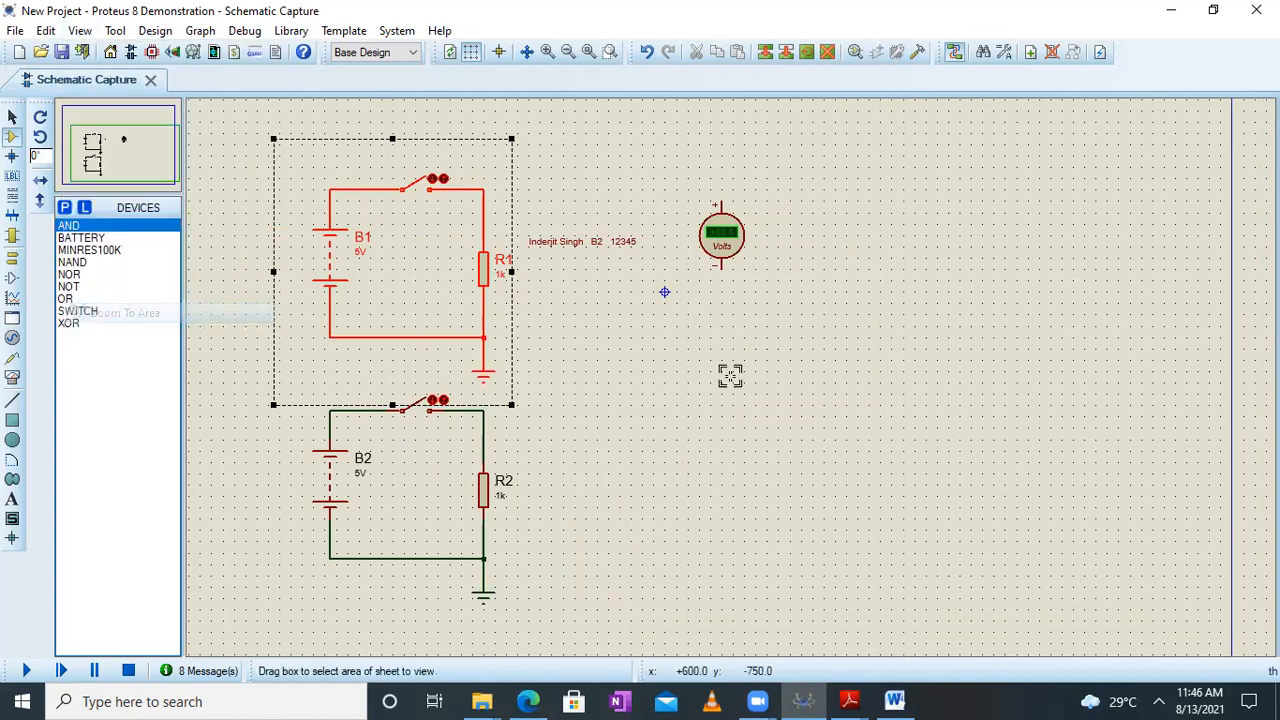
drag(241, 162, 790, 562)
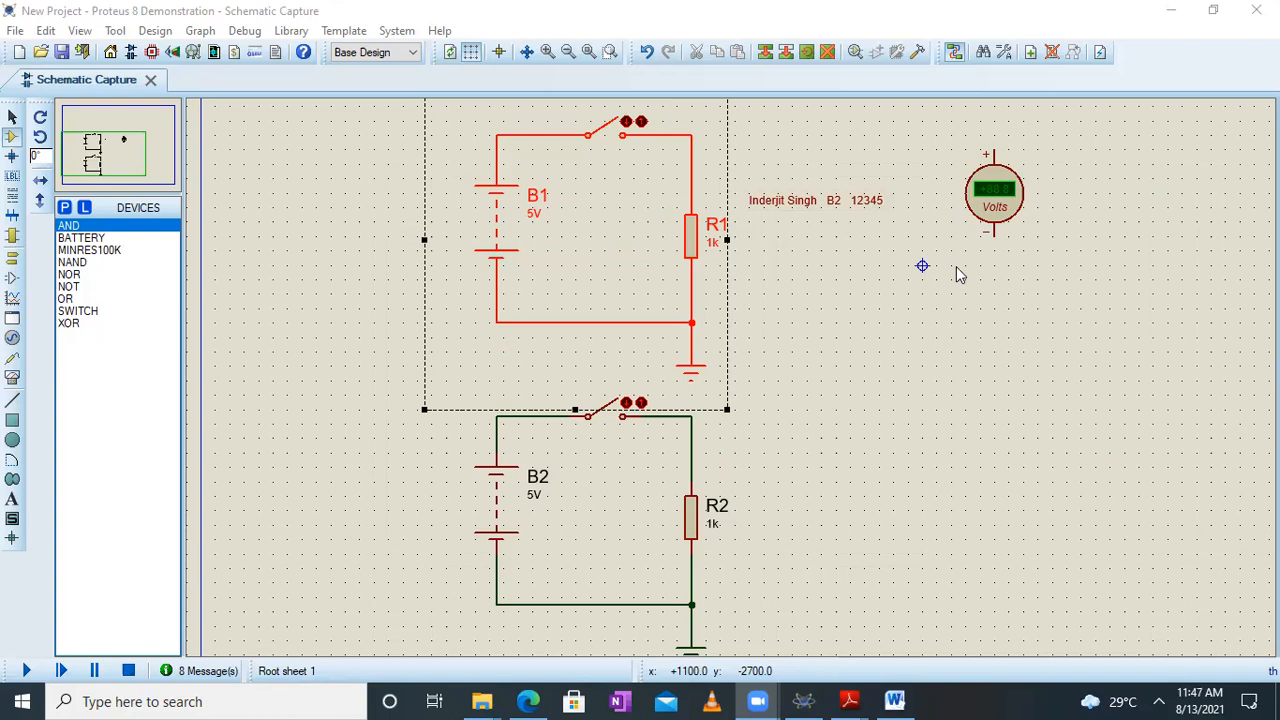
right_click(694, 656)
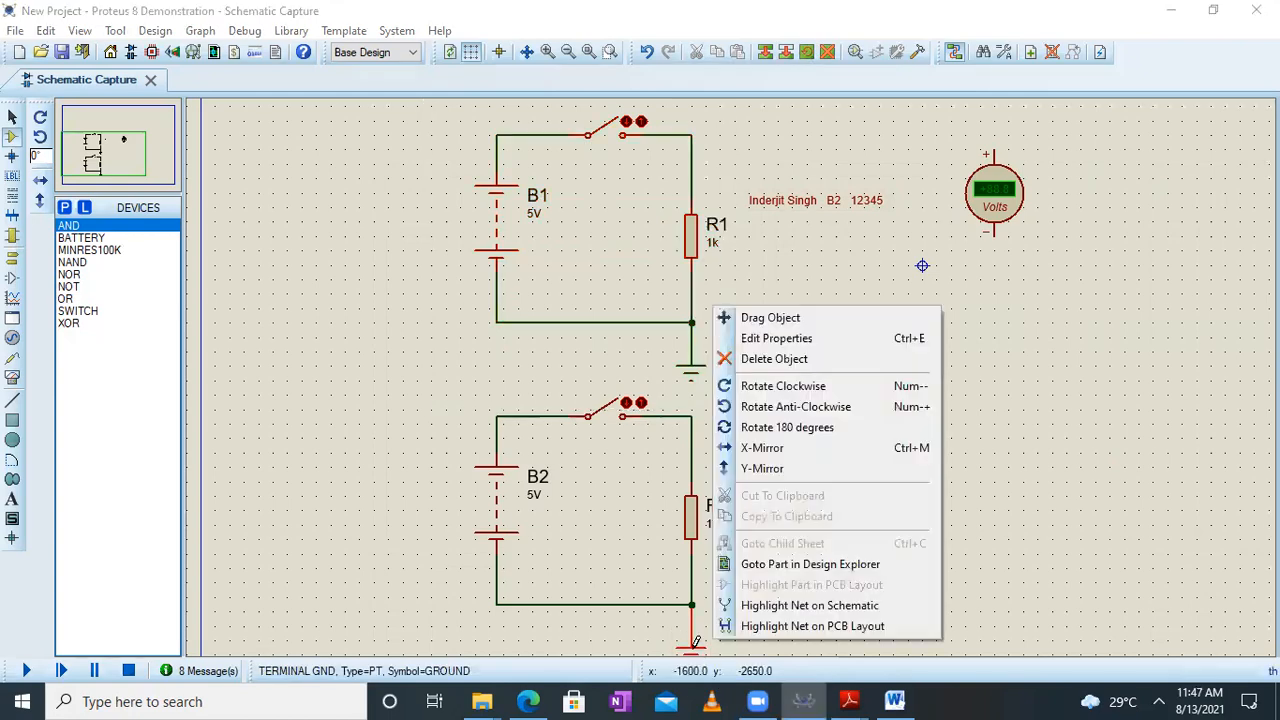
click(778, 358)
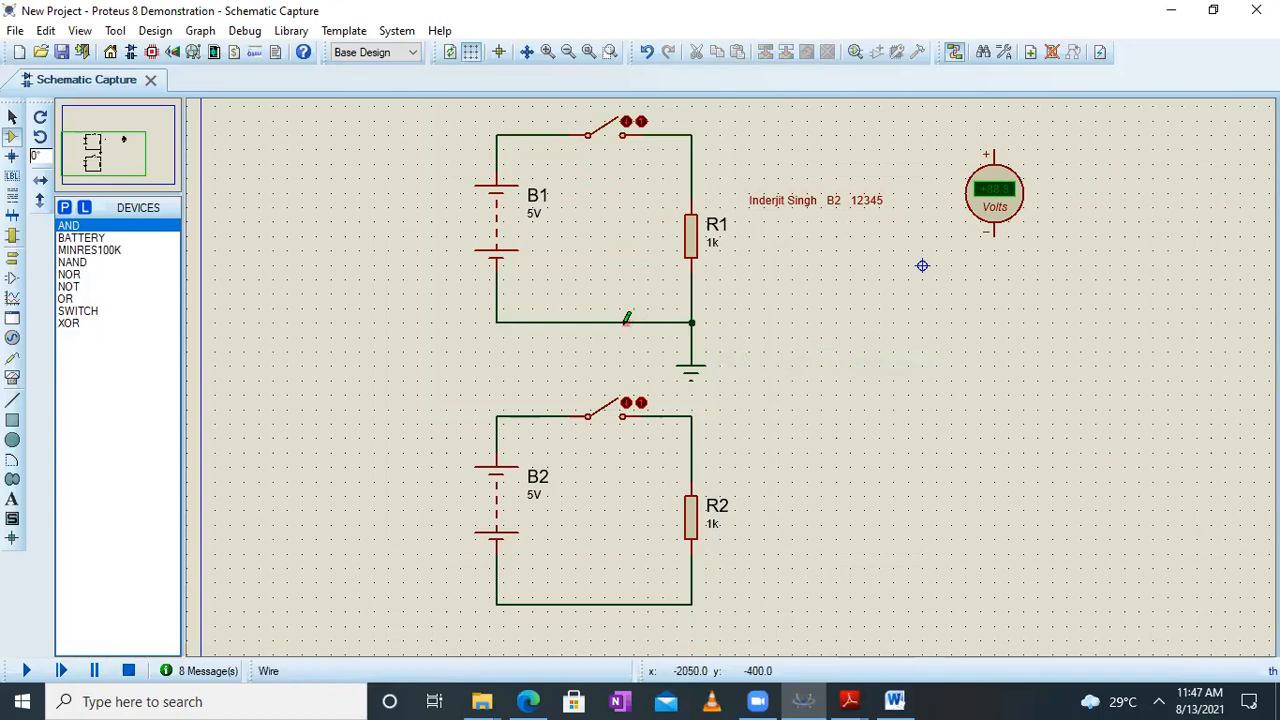
click(692, 345)
click(410, 345)
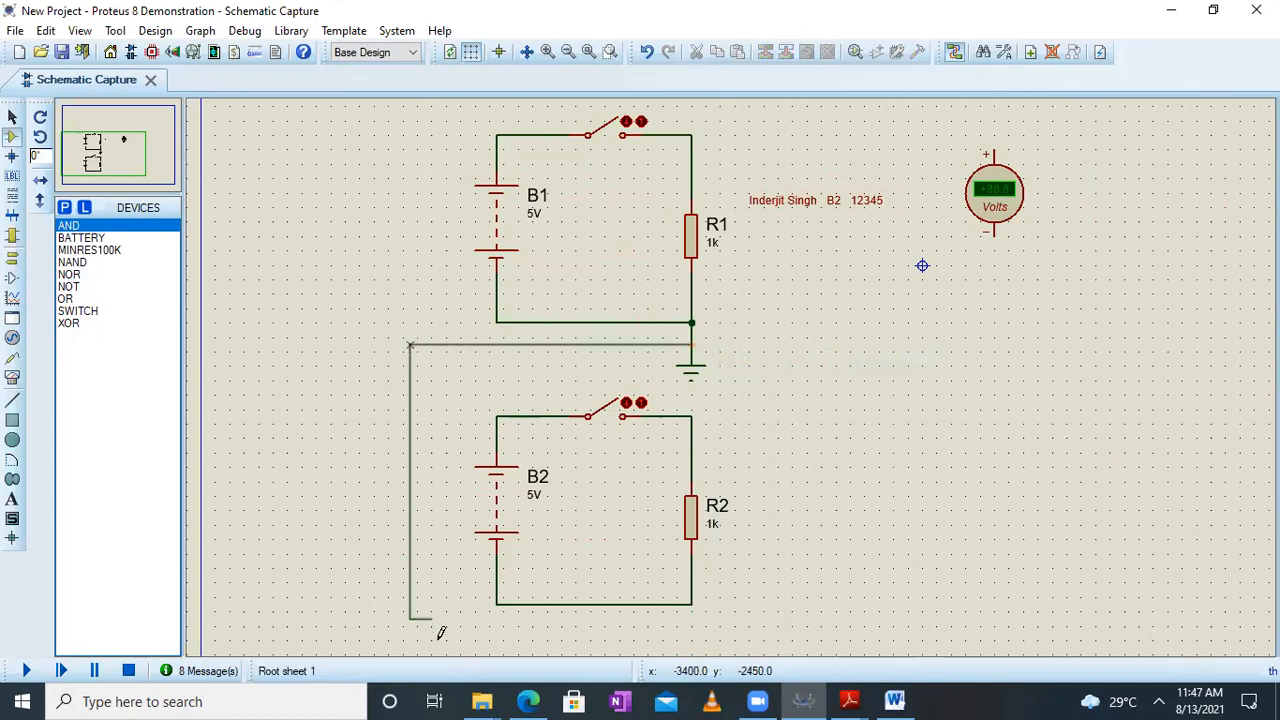
click(612, 603)
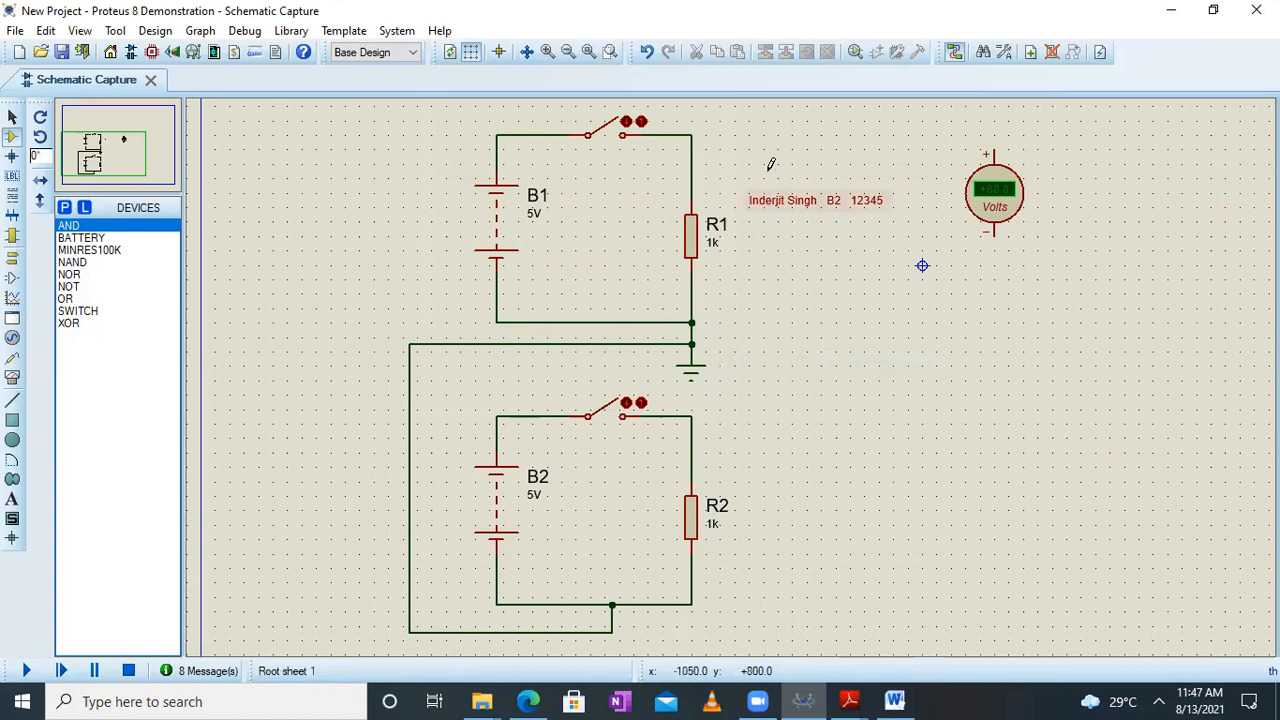
Move the voltmeter down beside the gap between the two circuits, and shift the B2 circuit slightly up toward the B1 circuit
drag(943, 121, 1066, 317)
drag(994, 182, 1058, 353)
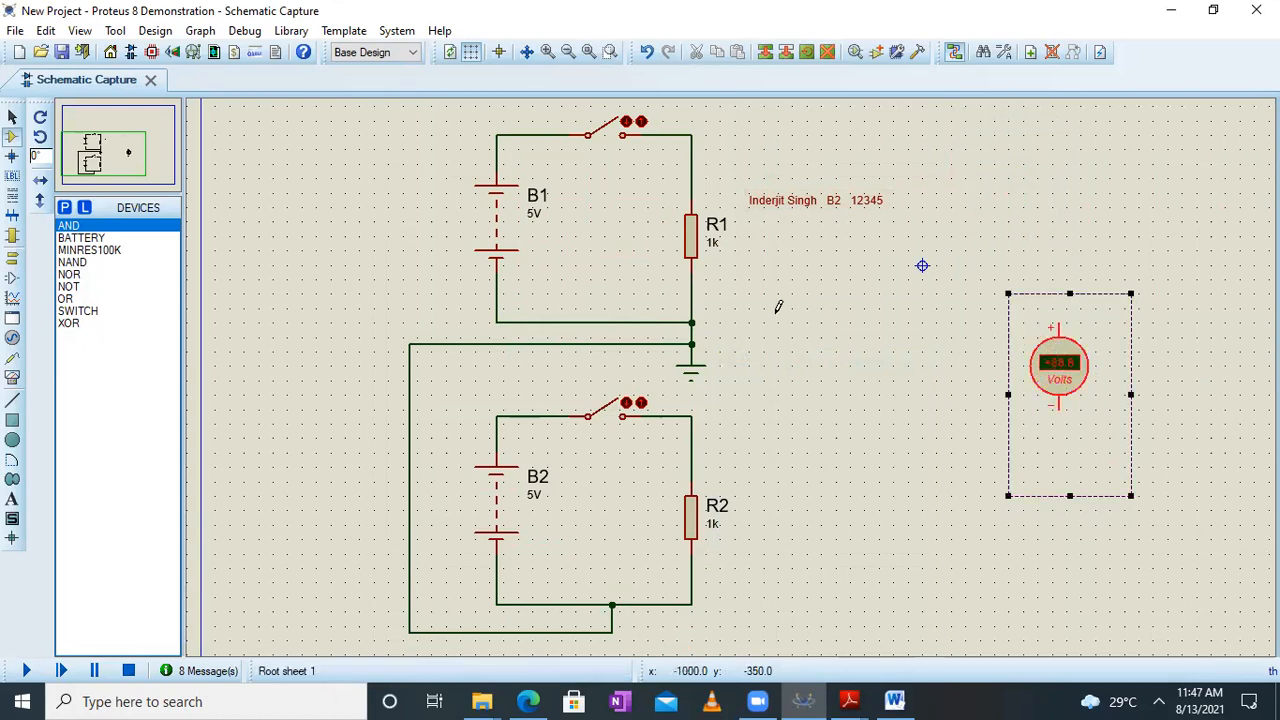
click(102, 158)
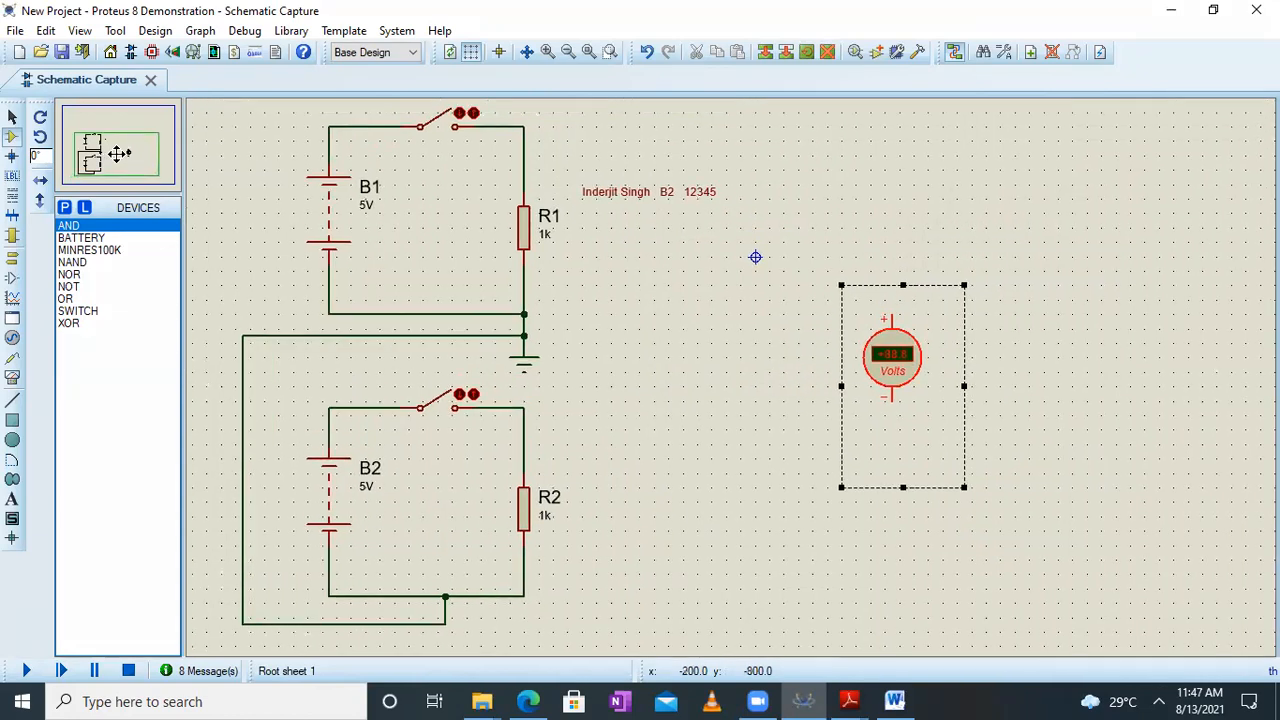
click(119, 153)
drag(278, 380, 603, 632)
drag(450, 490, 450, 471)
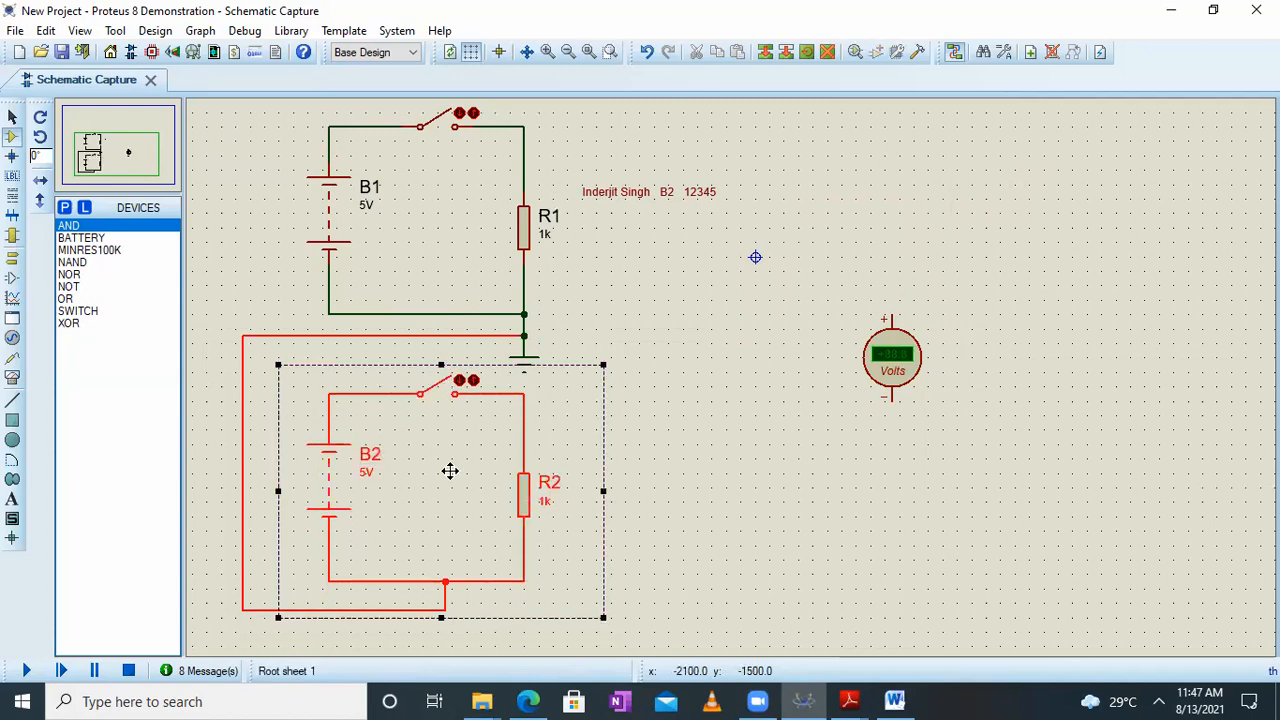
Place an AND gate between the two battery circuits and the voltmeter, level with the gap between the circuits
click(82, 30)
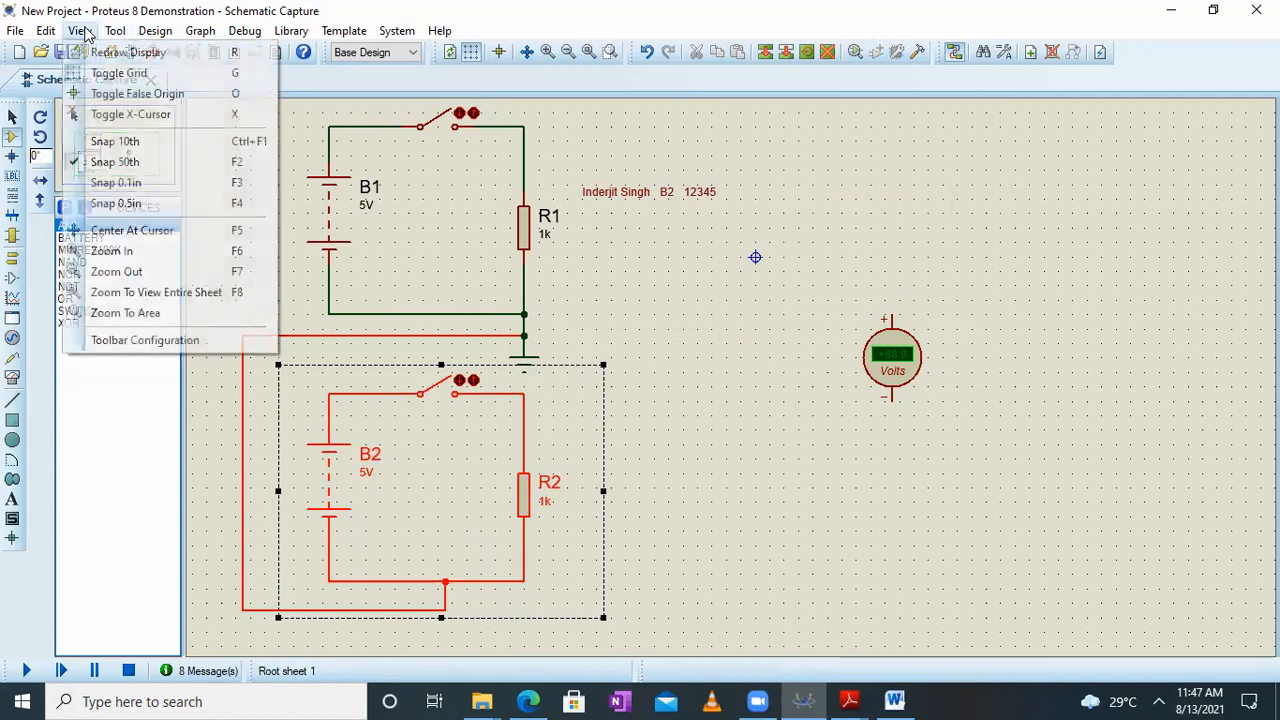
click(157, 314)
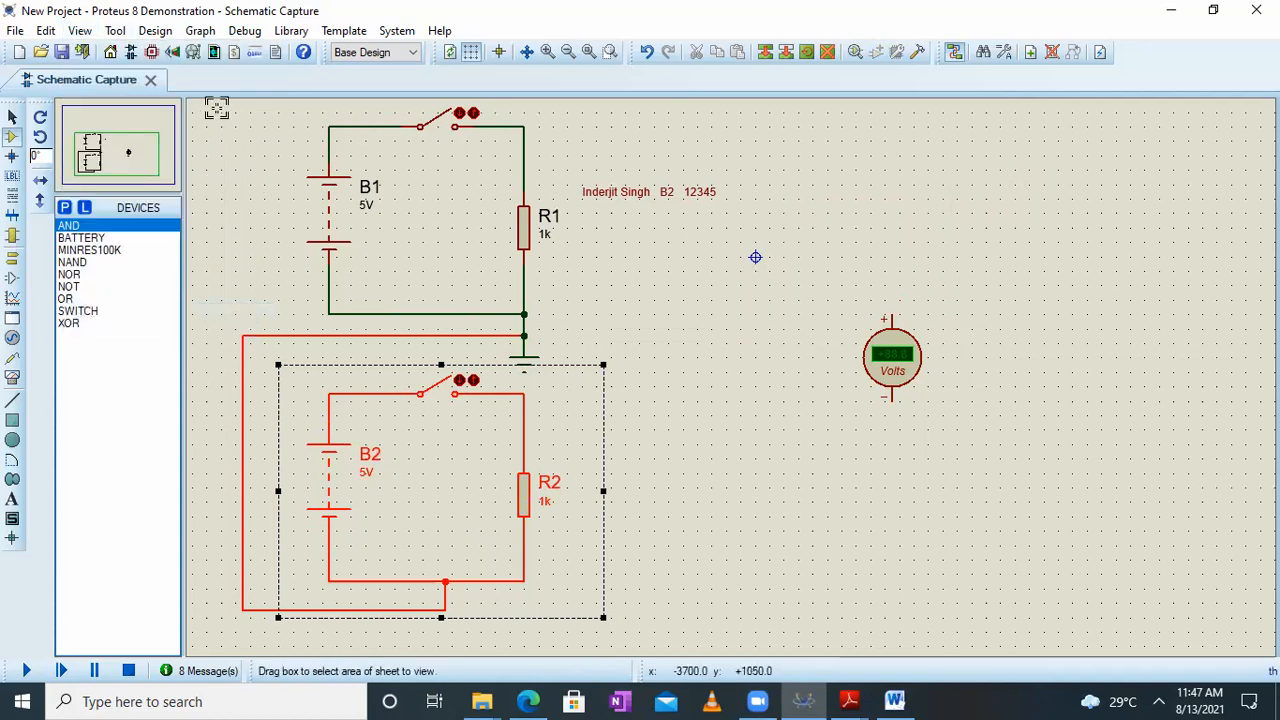
drag(214, 106, 961, 519)
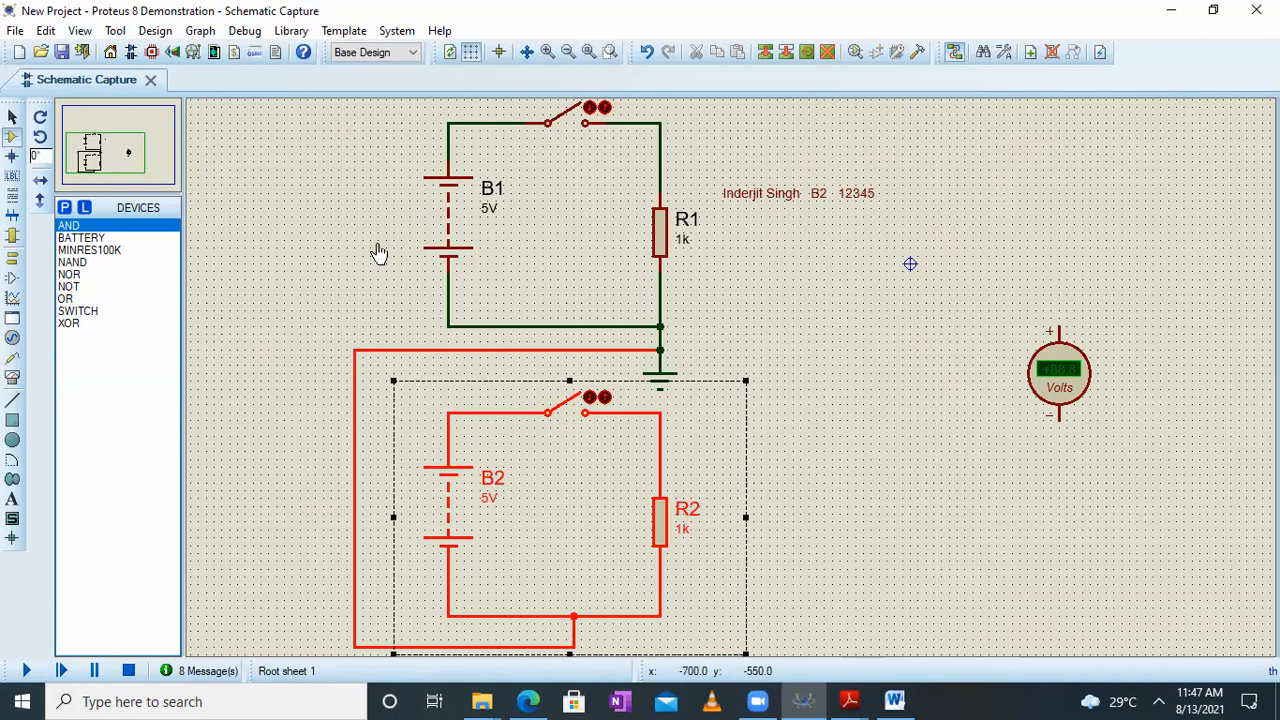
click(78, 228)
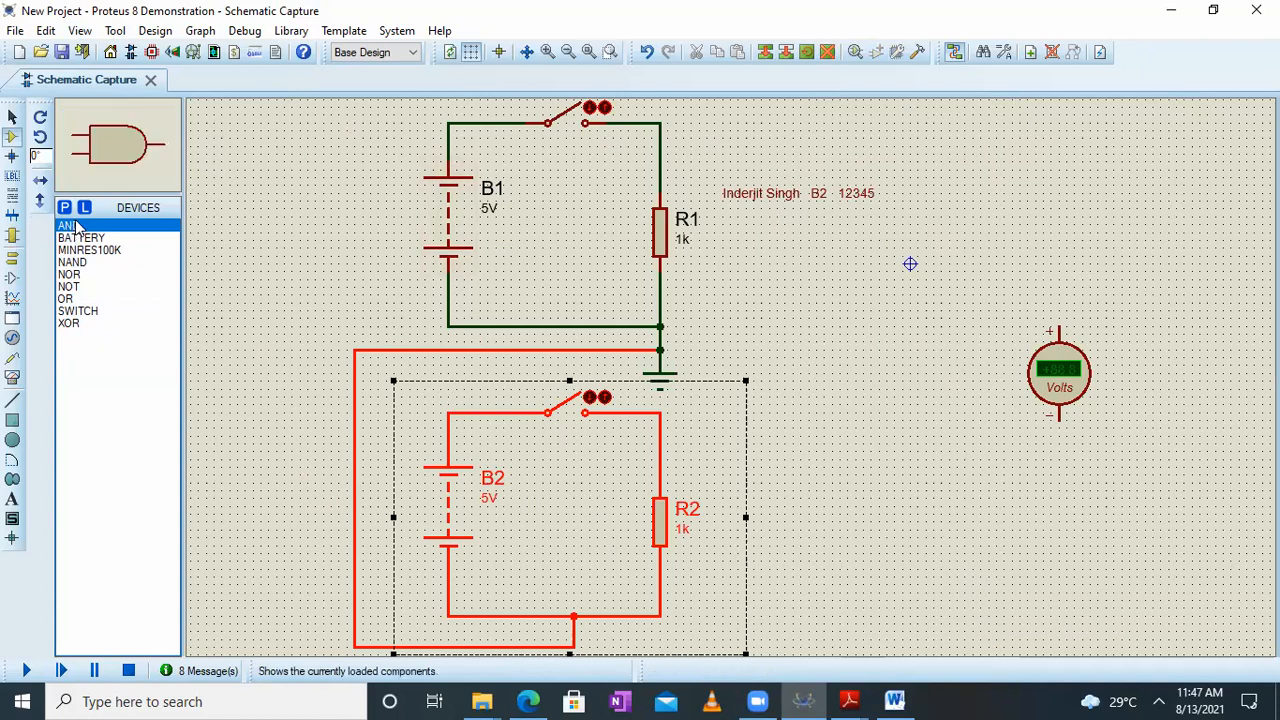
click(851, 320)
click(855, 321)
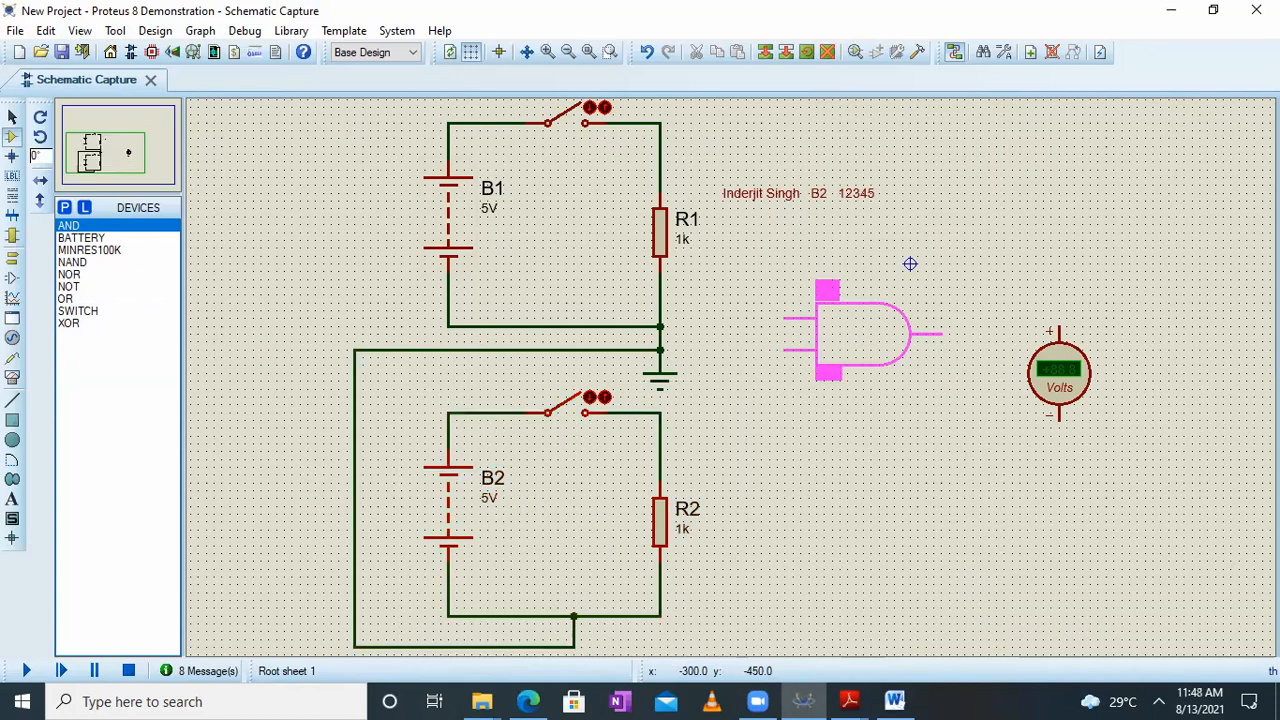
click(883, 345)
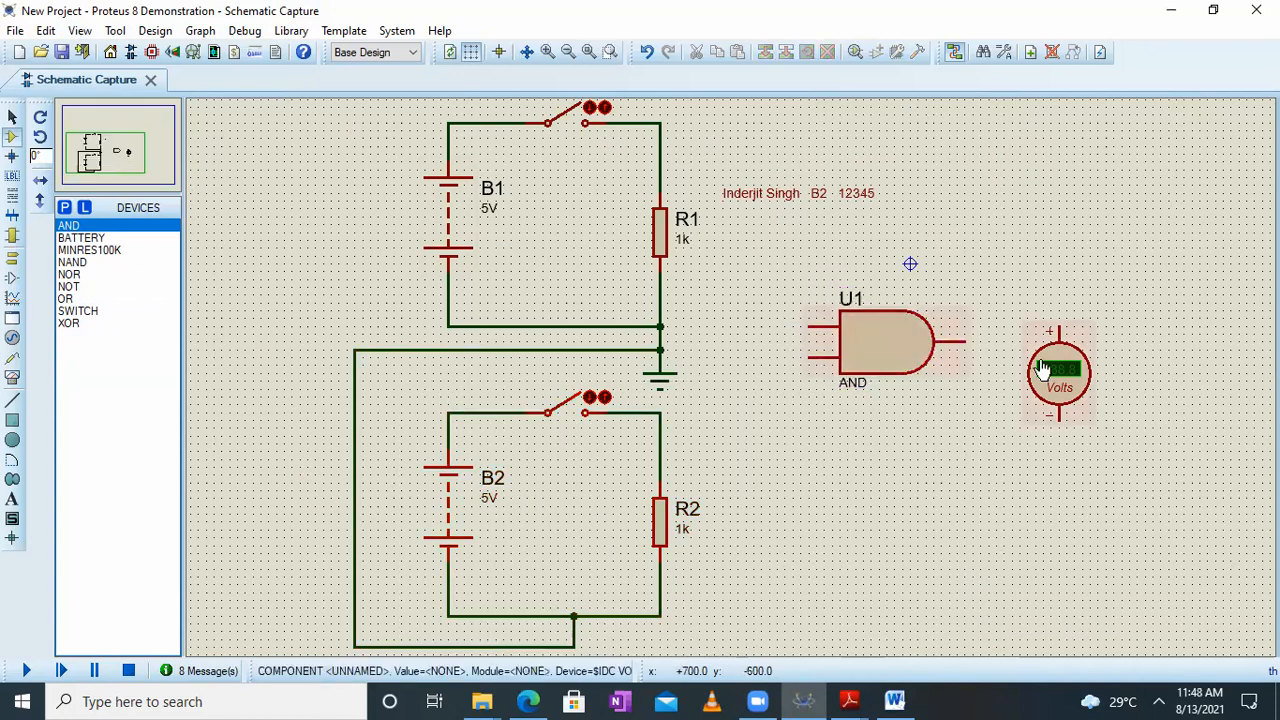
Move the voltmeter down below the AND gate's output level, and move the student's text label to above the gate's output side
drag(996, 279, 1145, 521)
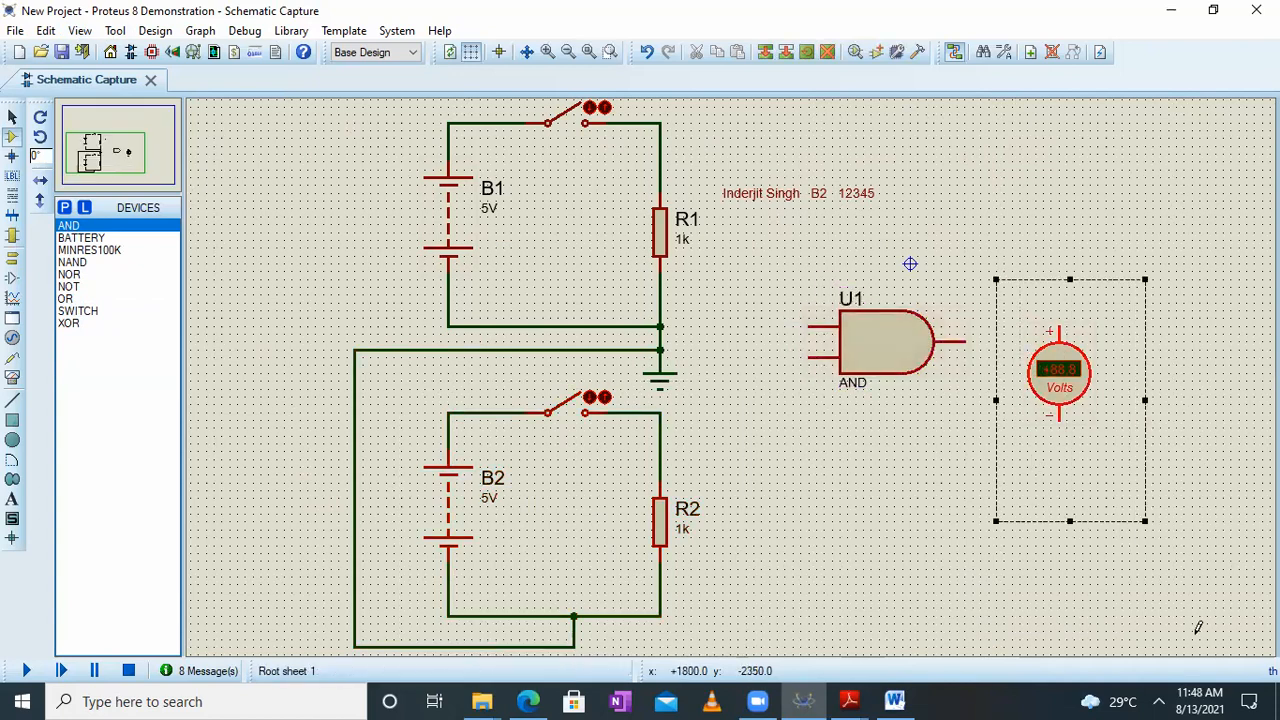
drag(1068, 381, 1068, 468)
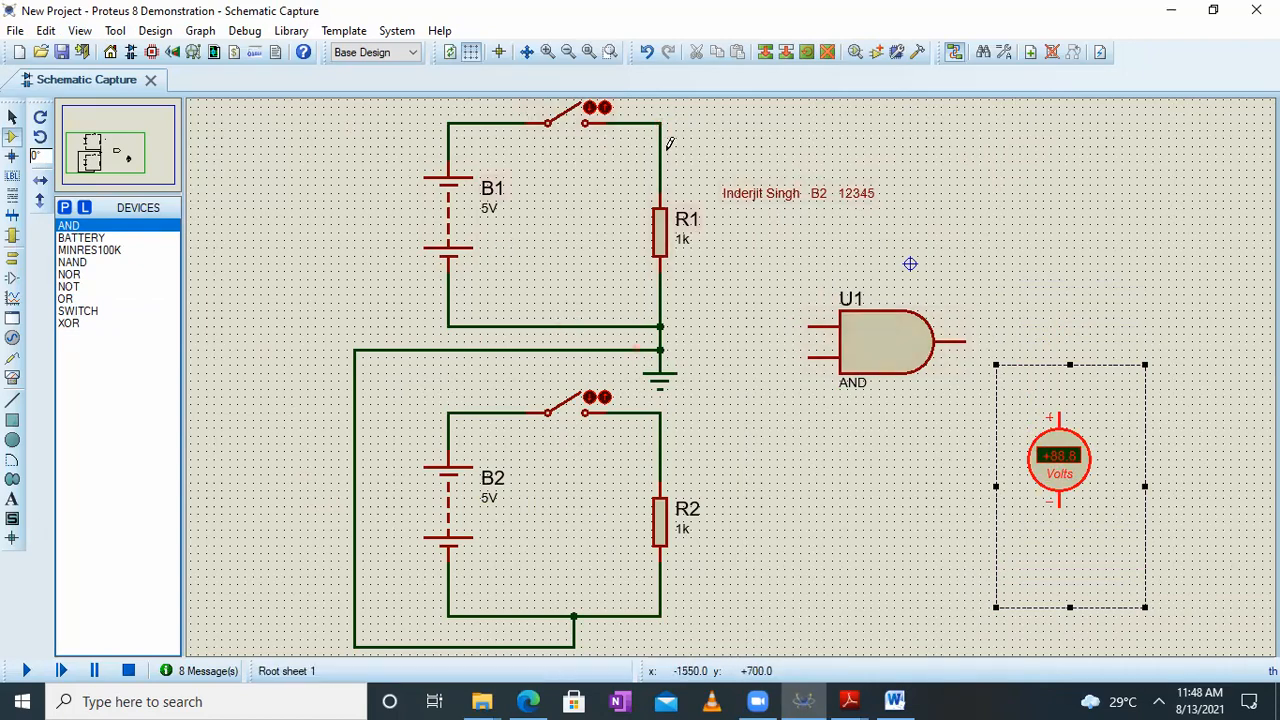
click(719, 172)
drag(719, 172, 966, 226)
drag(797, 183, 1035, 256)
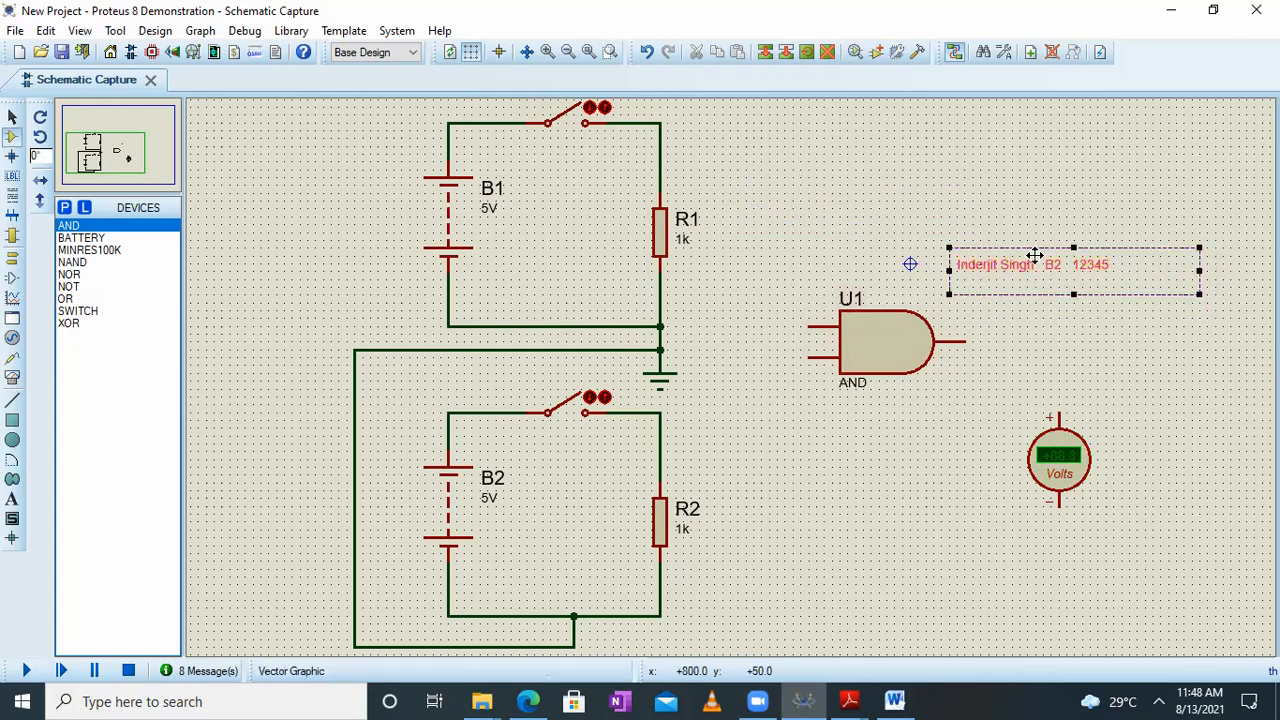
Wire the junction above R1 to the AND gate's upper input and the junction above R2 to its lower input
click(661, 121)
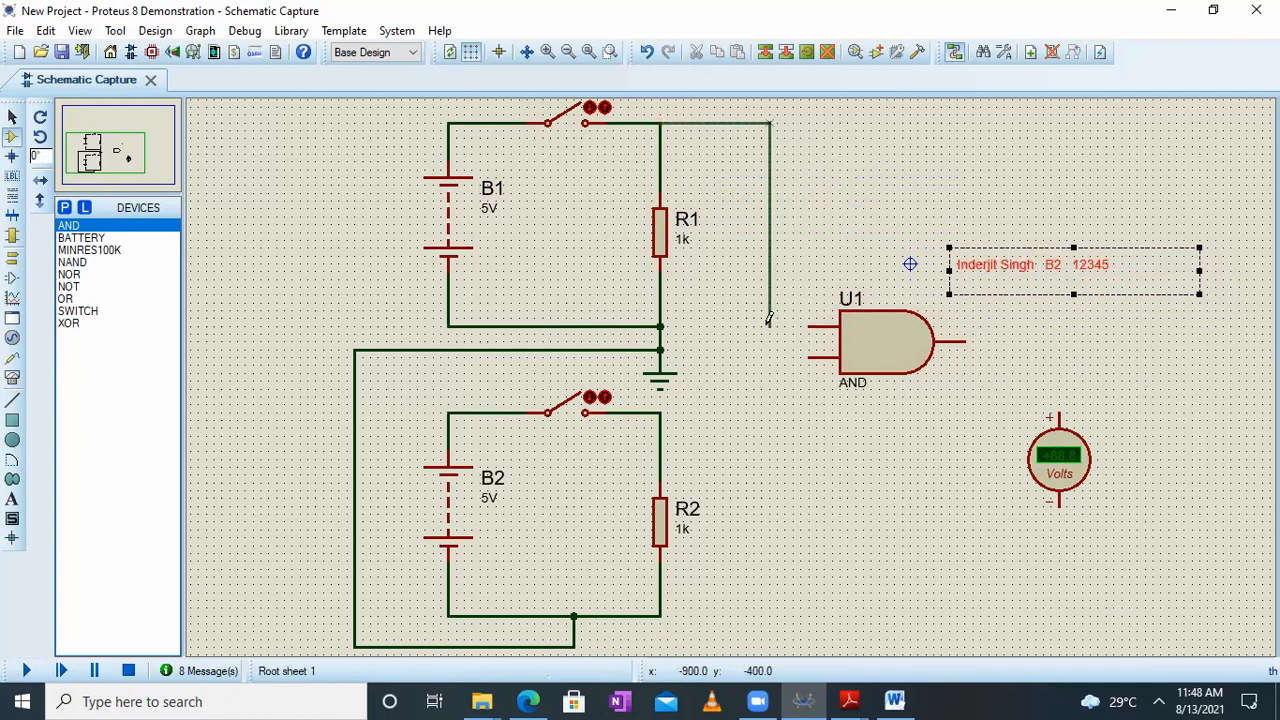
click(811, 324)
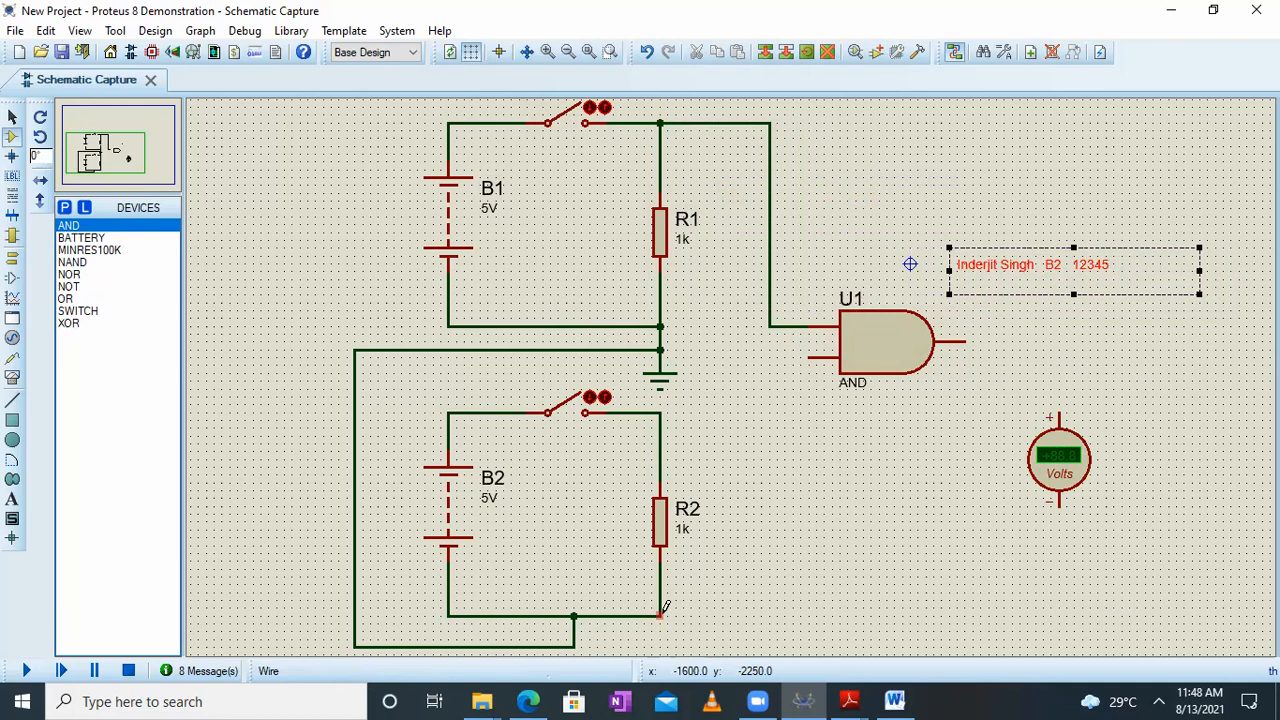
click(661, 410)
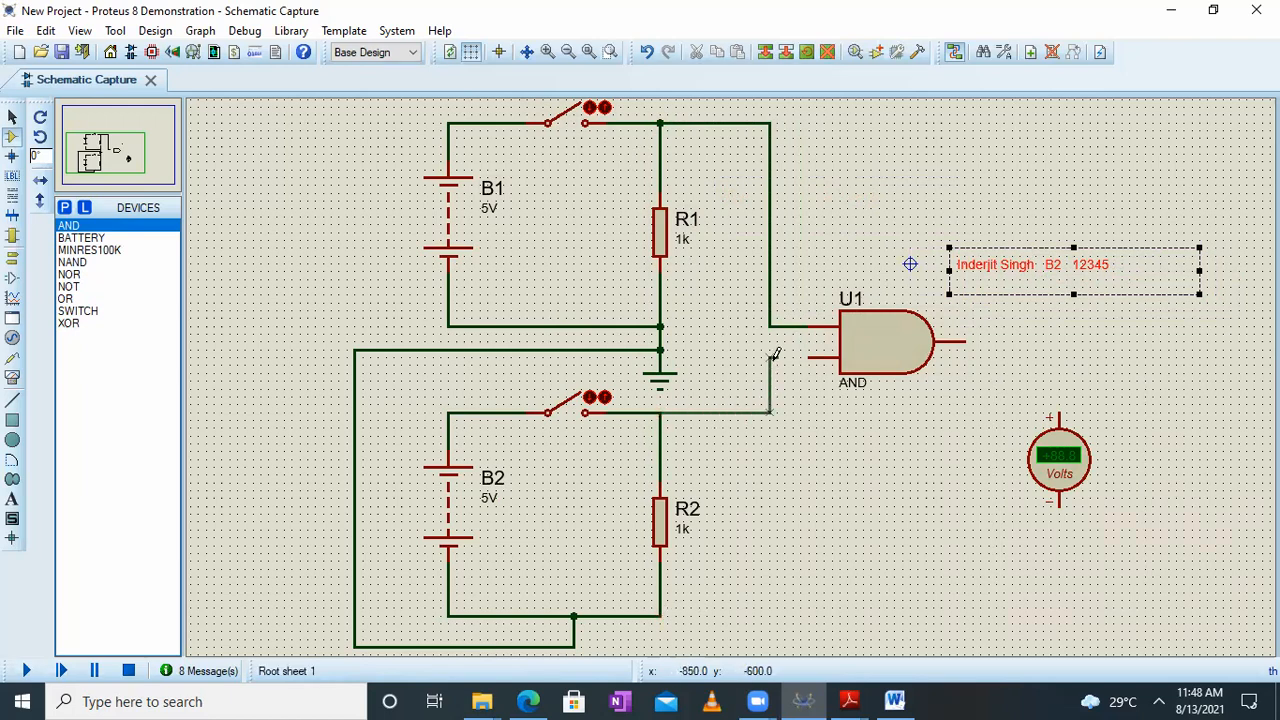
click(818, 355)
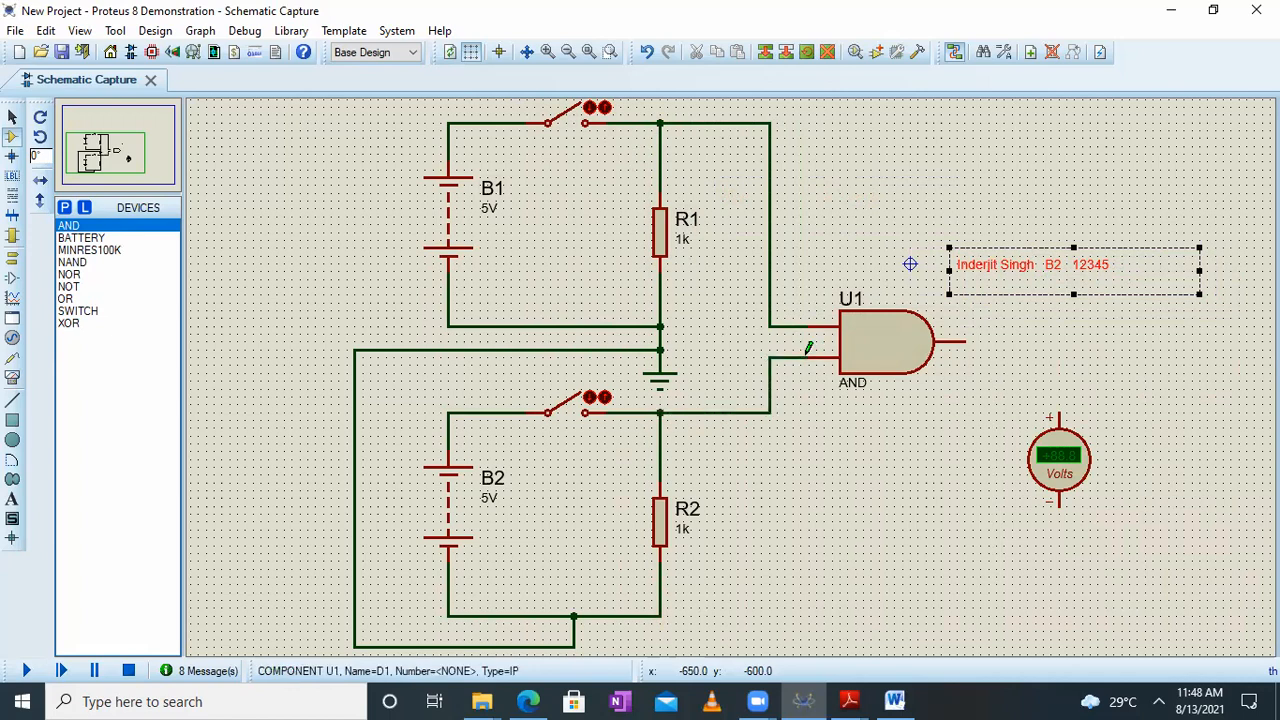
Wire the AND gate's output to the voltmeter's positive terminal, and connect the negative terminal to the common ground wire below the B2 circuit
click(967, 340)
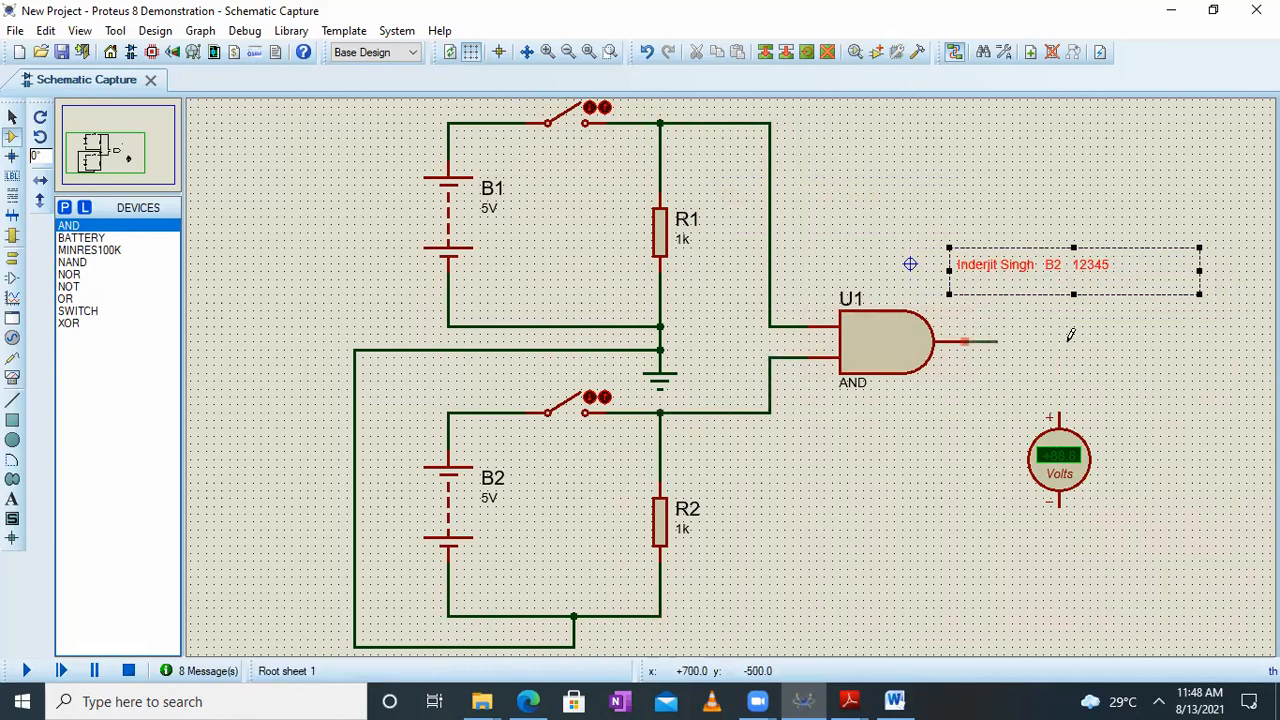
click(1060, 402)
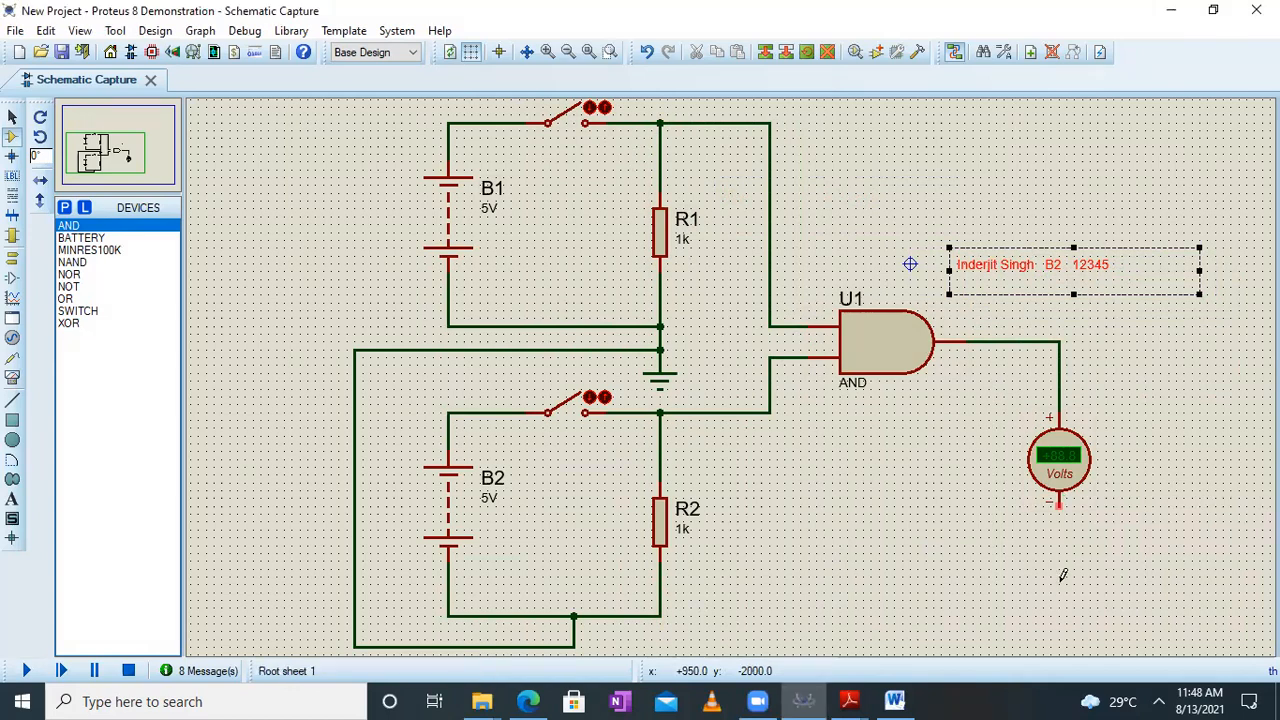
click(1061, 502)
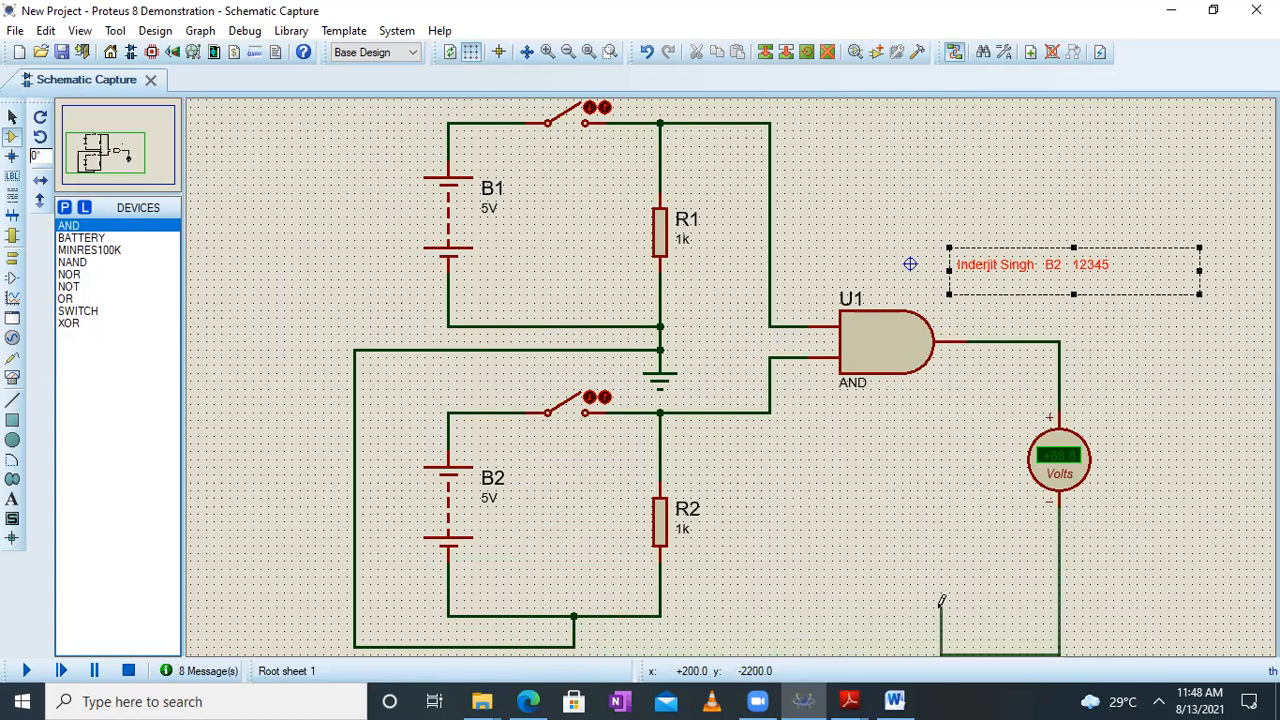
key(Escape)
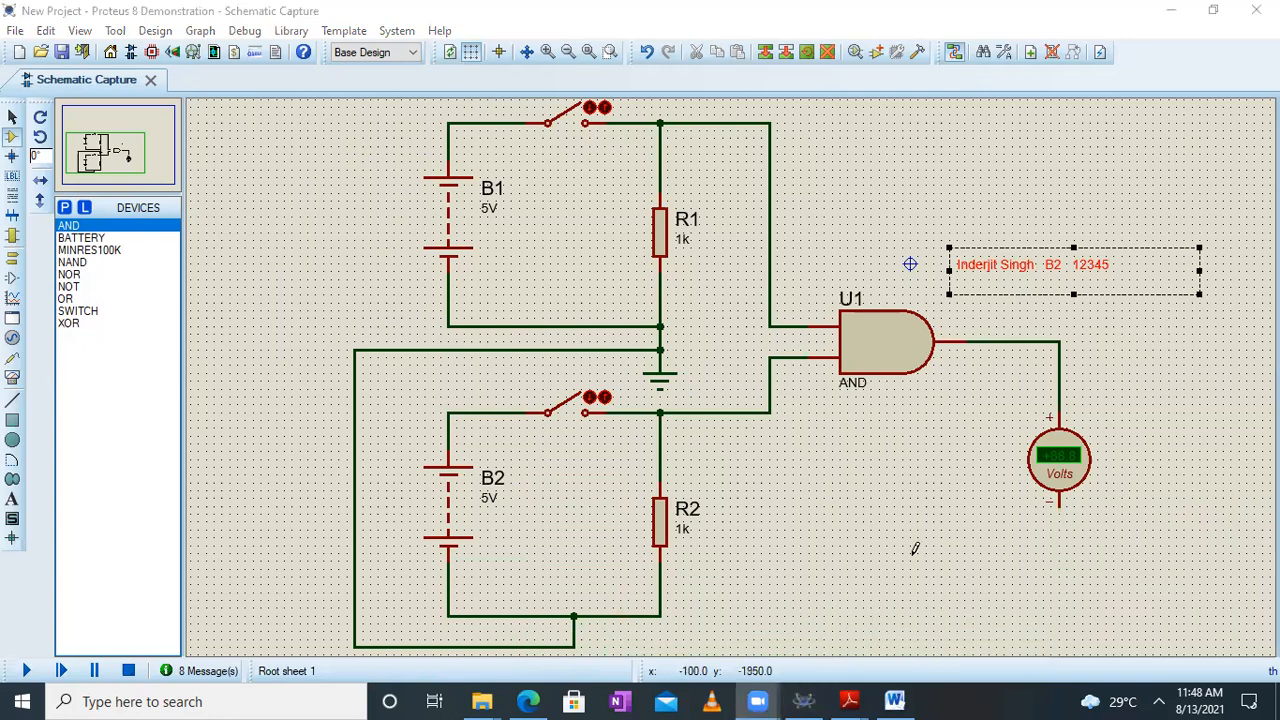
click(1058, 504)
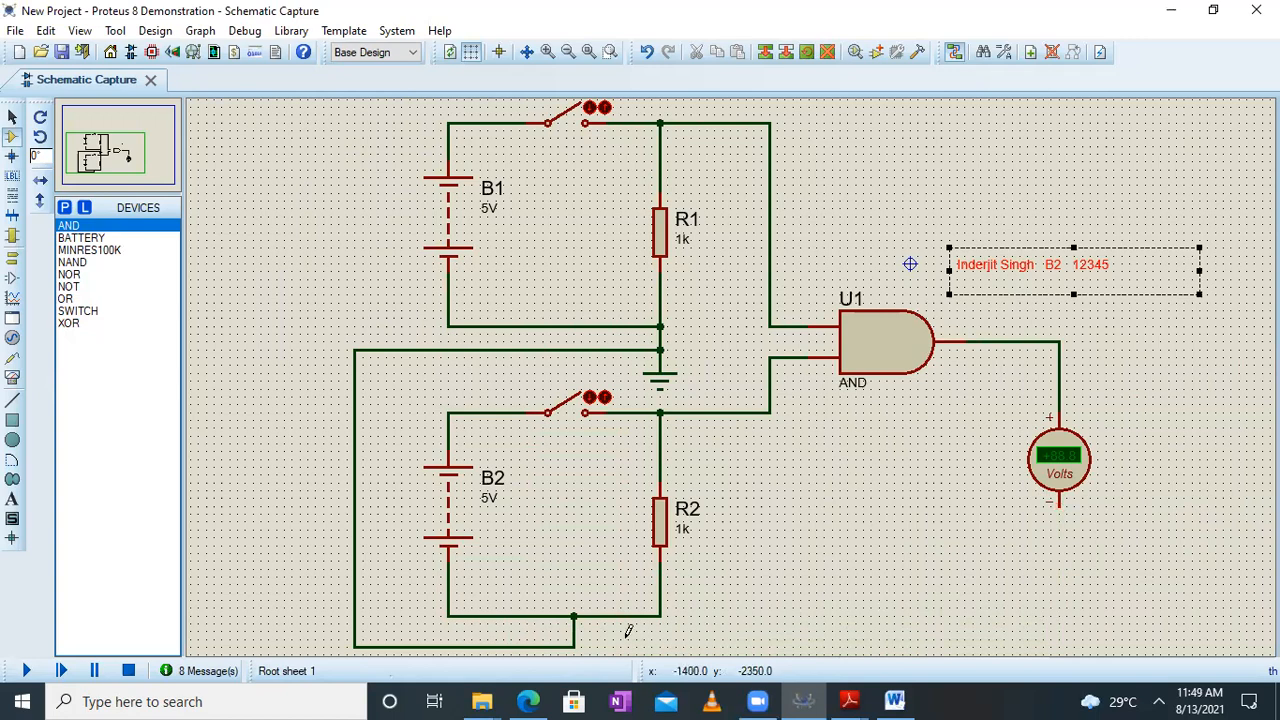
click(574, 646)
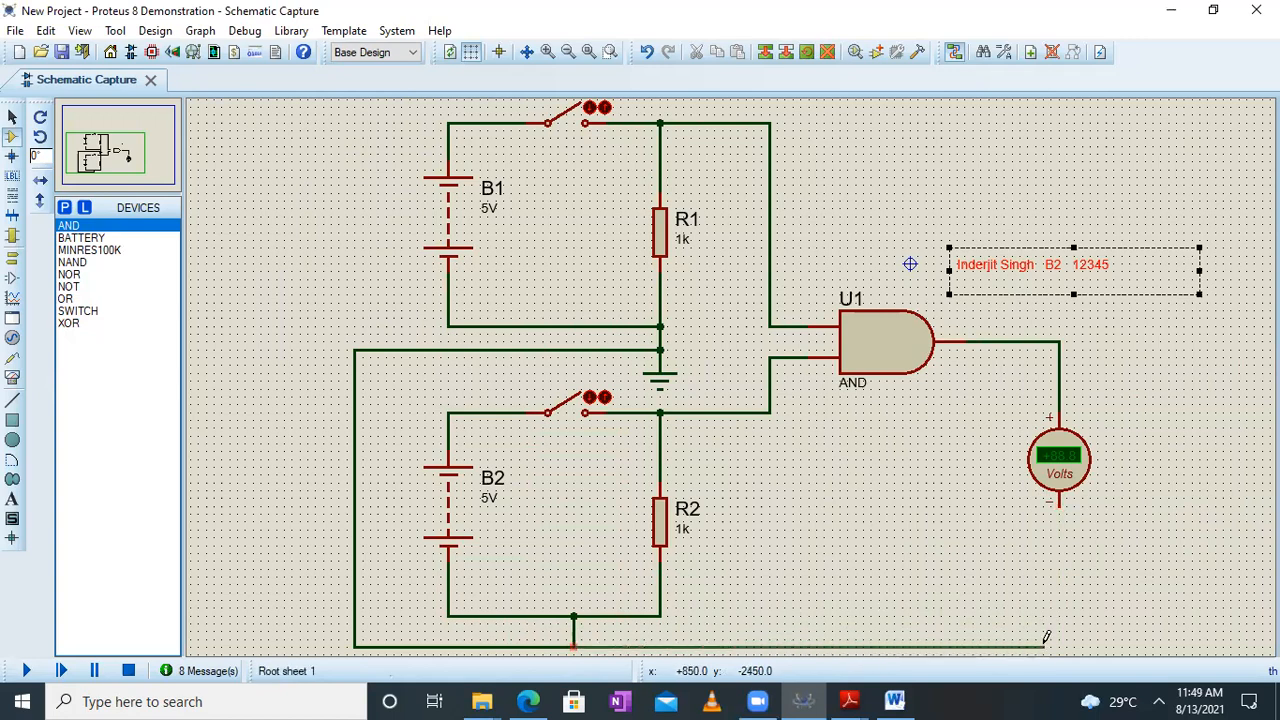
click(1058, 502)
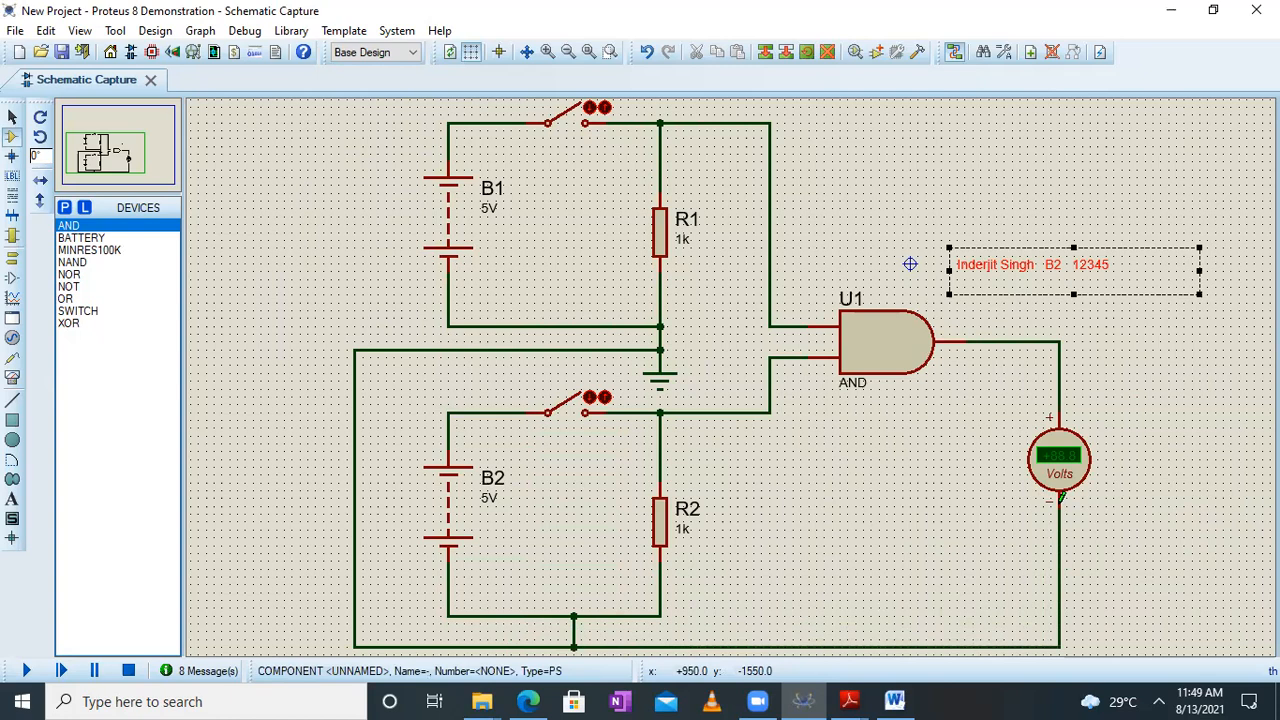
click(875, 224)
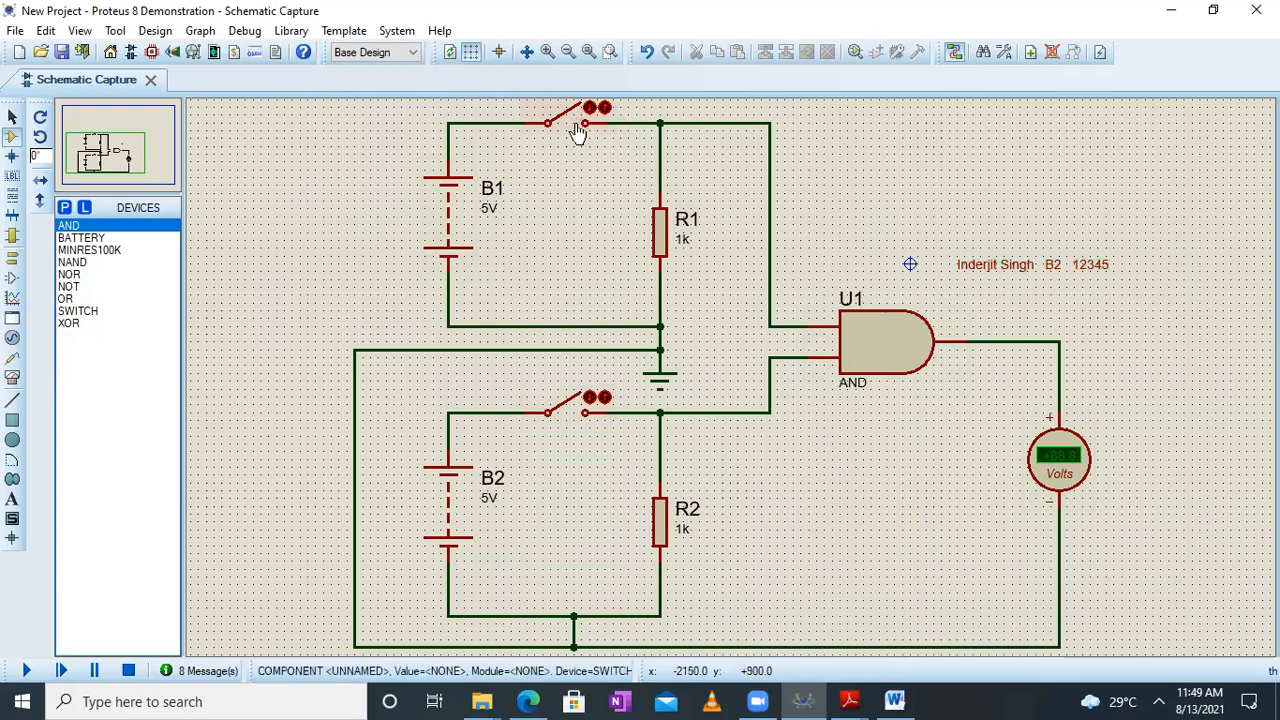
Switch to the Logic Gates PDF in Adobe Reader, examine the AND gate's truth table, and return to Proteus
click(849, 701)
click(958, 640)
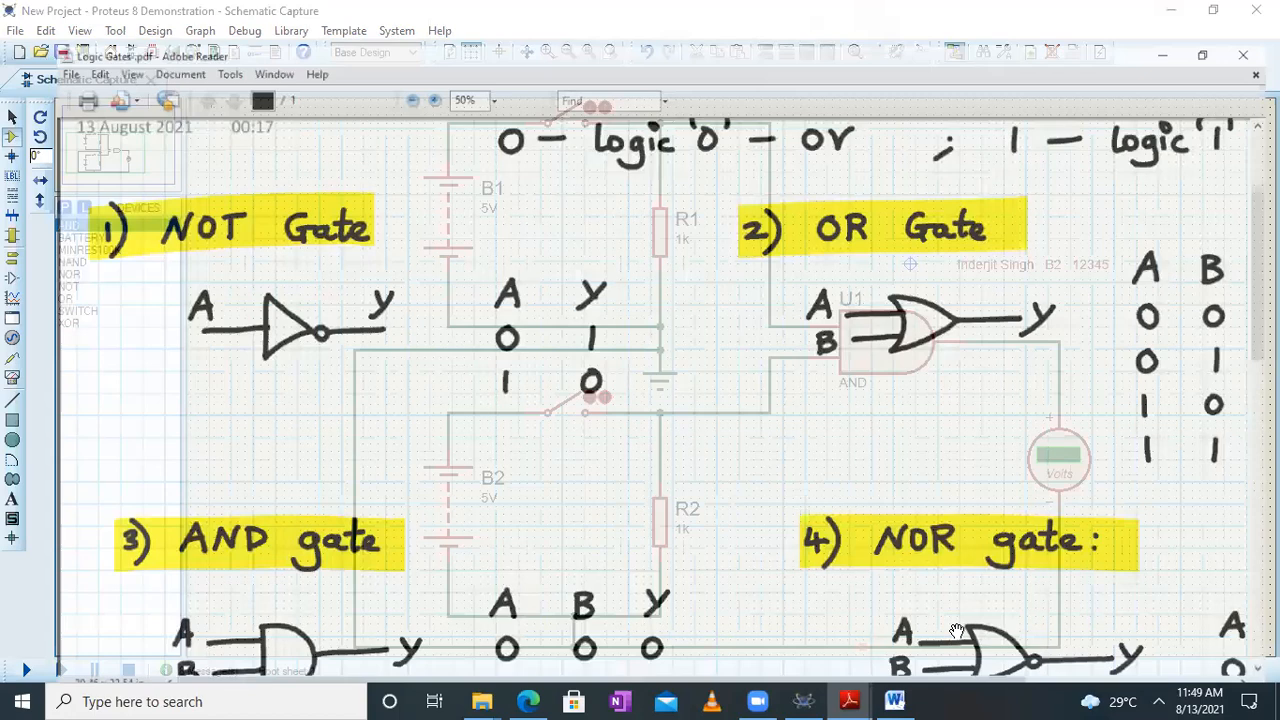
scroll(523, 214, down, 5)
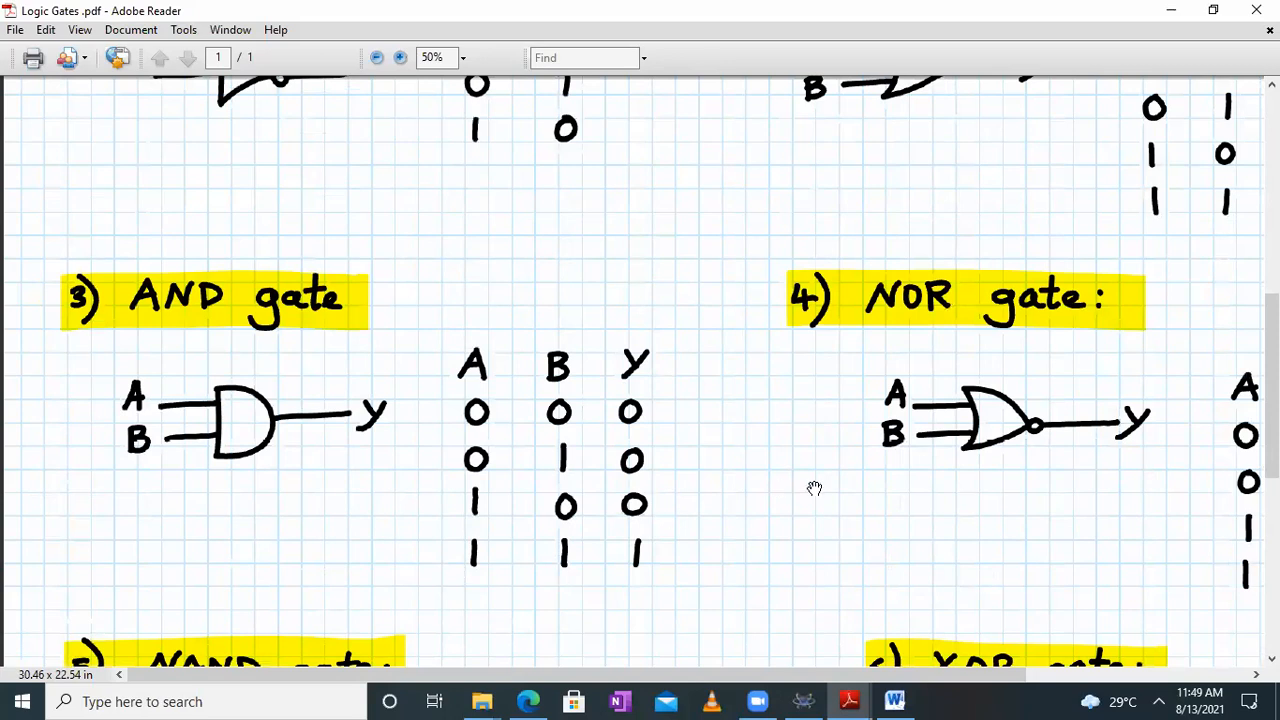
click(1171, 10)
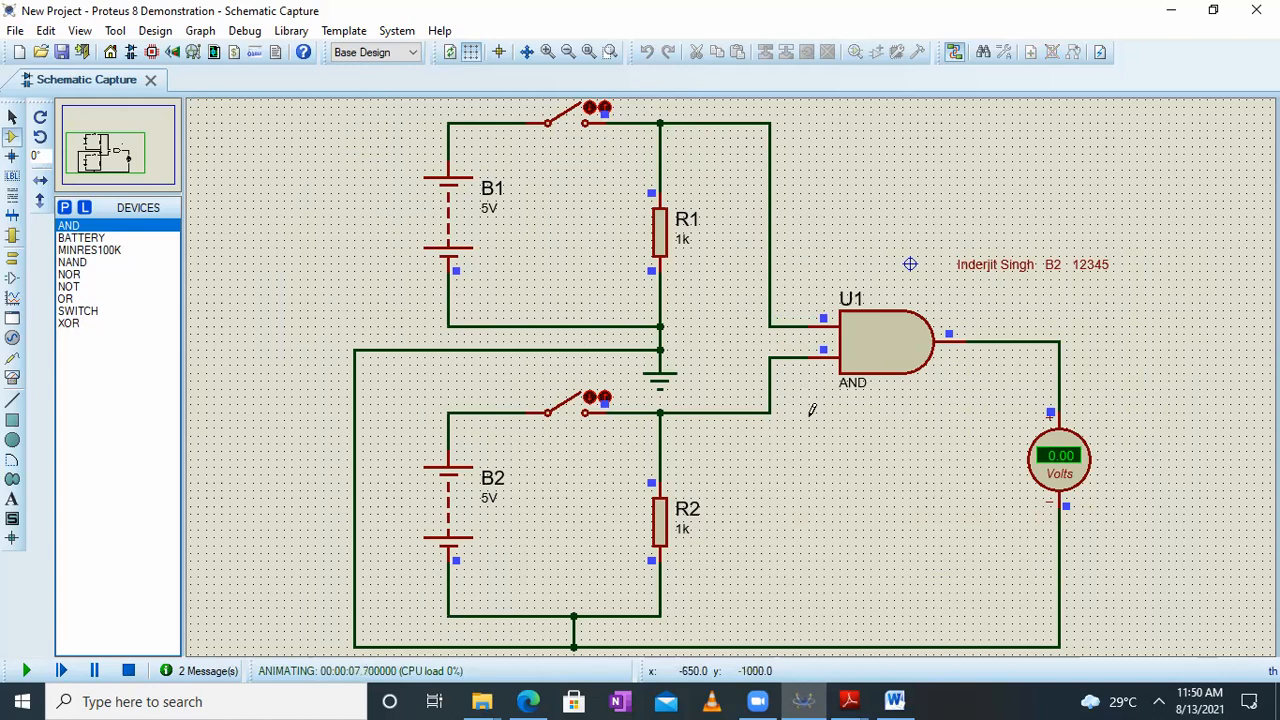
Test the AND gate in the running simulation with only the B1 switch closed, only the B2 switch closed, and both switches closed
click(590, 113)
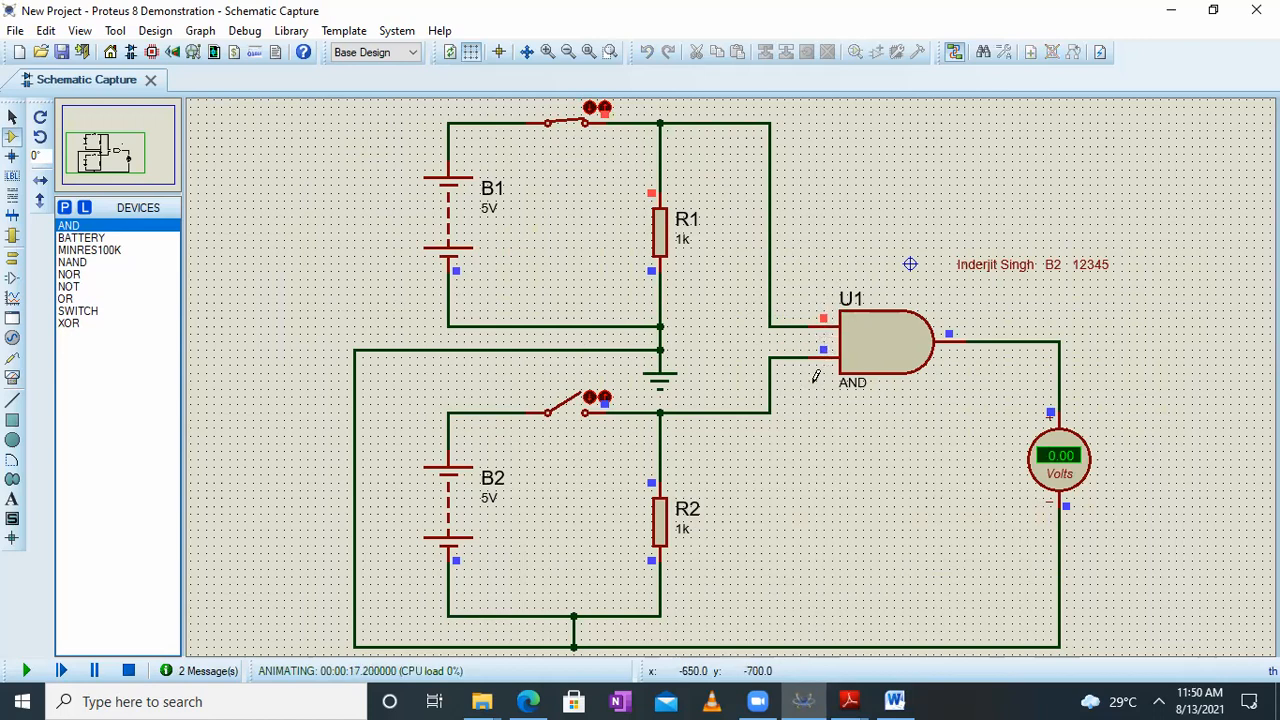
click(604, 108)
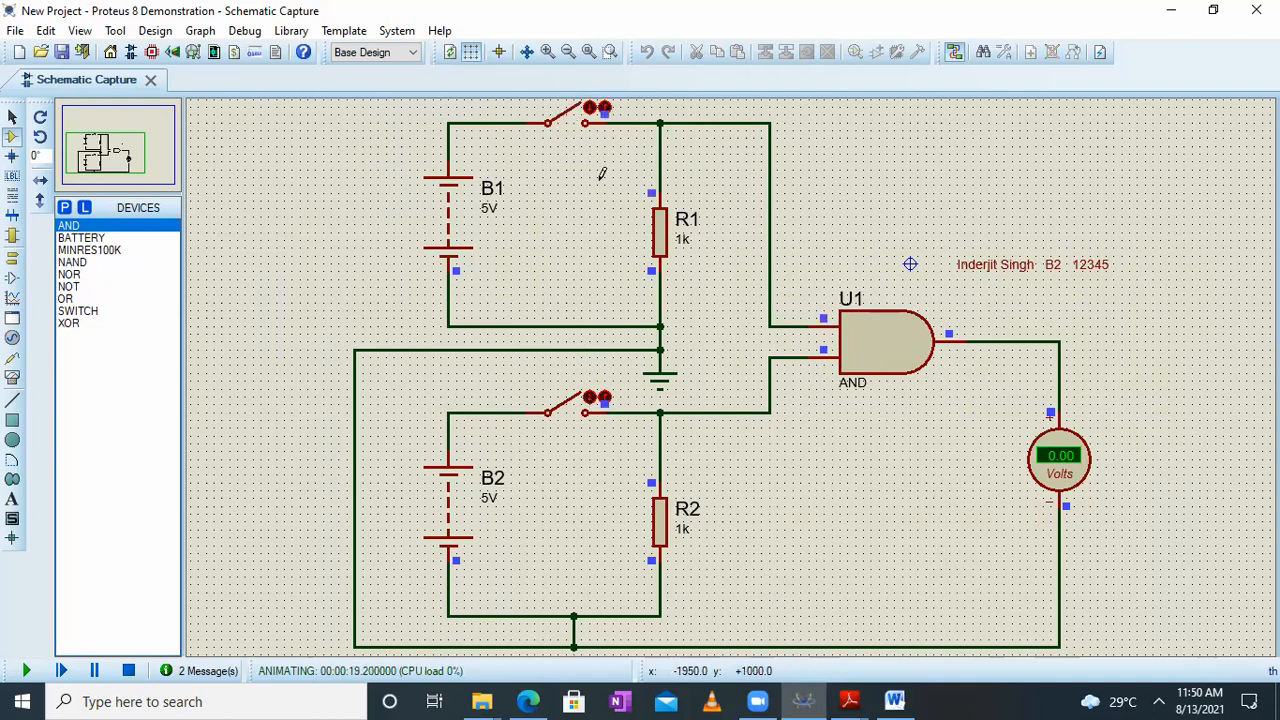
click(589, 398)
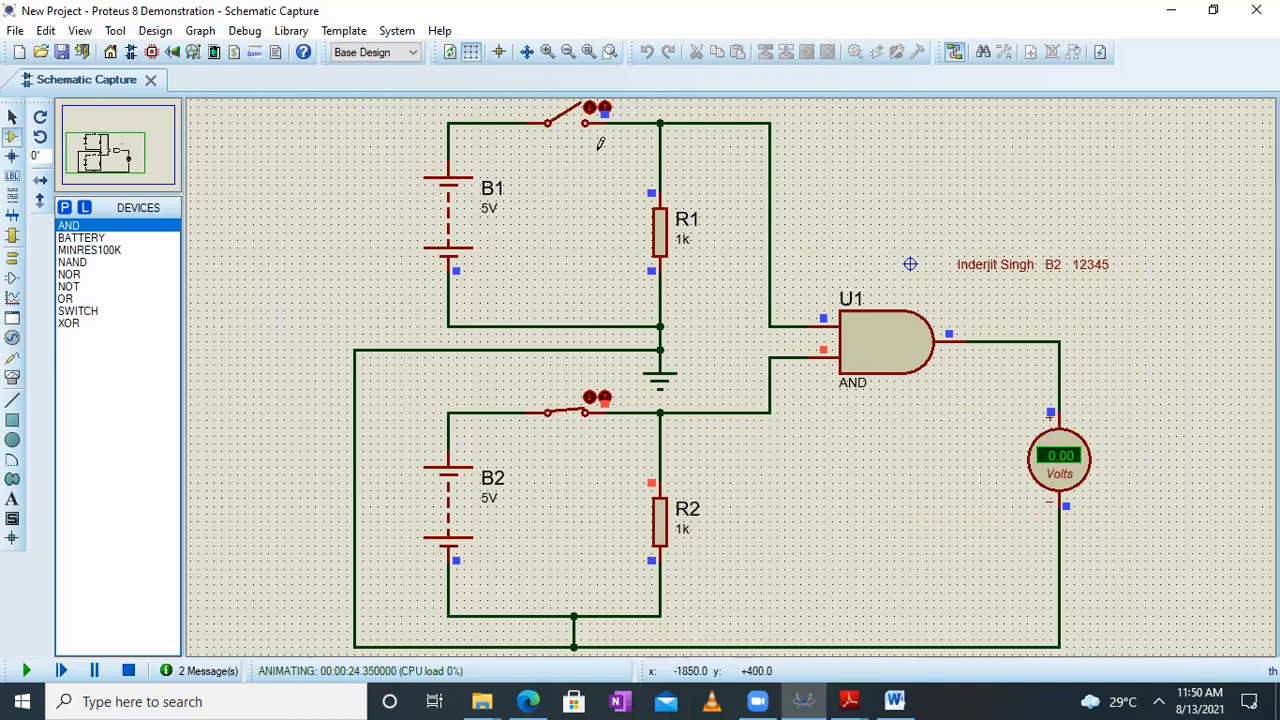
click(590, 111)
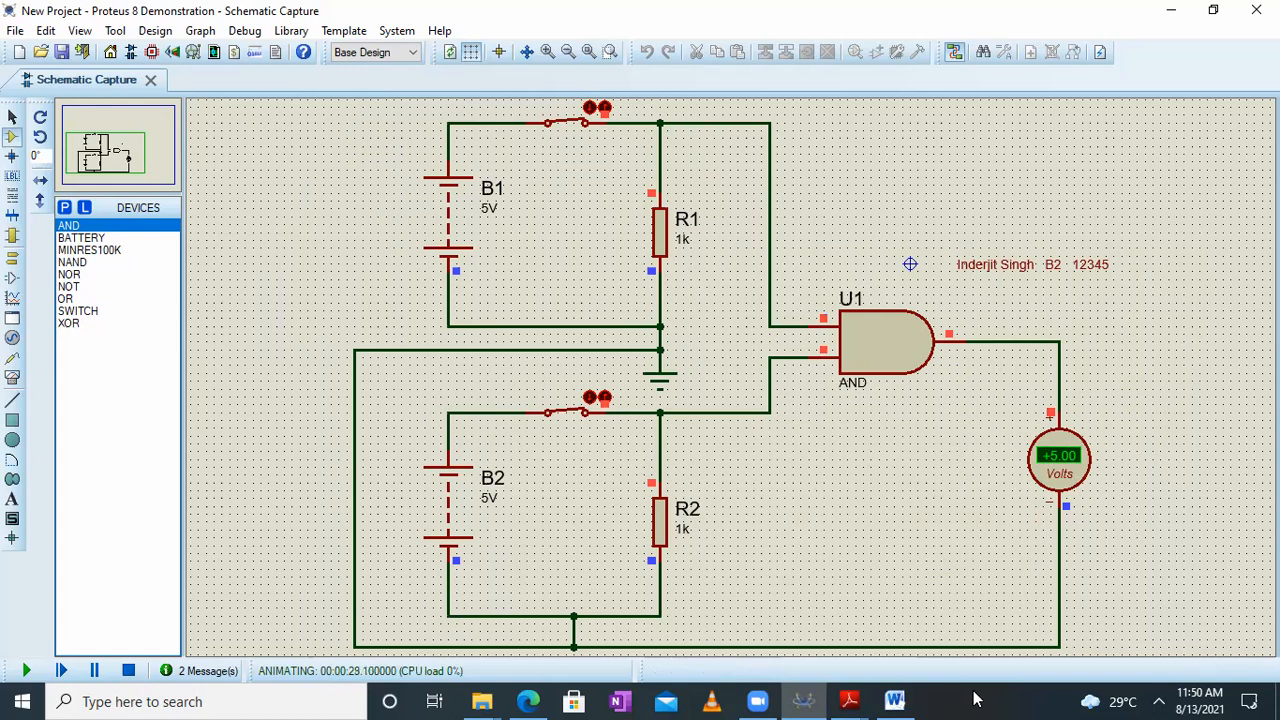
Switch to Word, paste the screenshot of the AND circuit with both switches closed, and return to Proteus
click(894, 701)
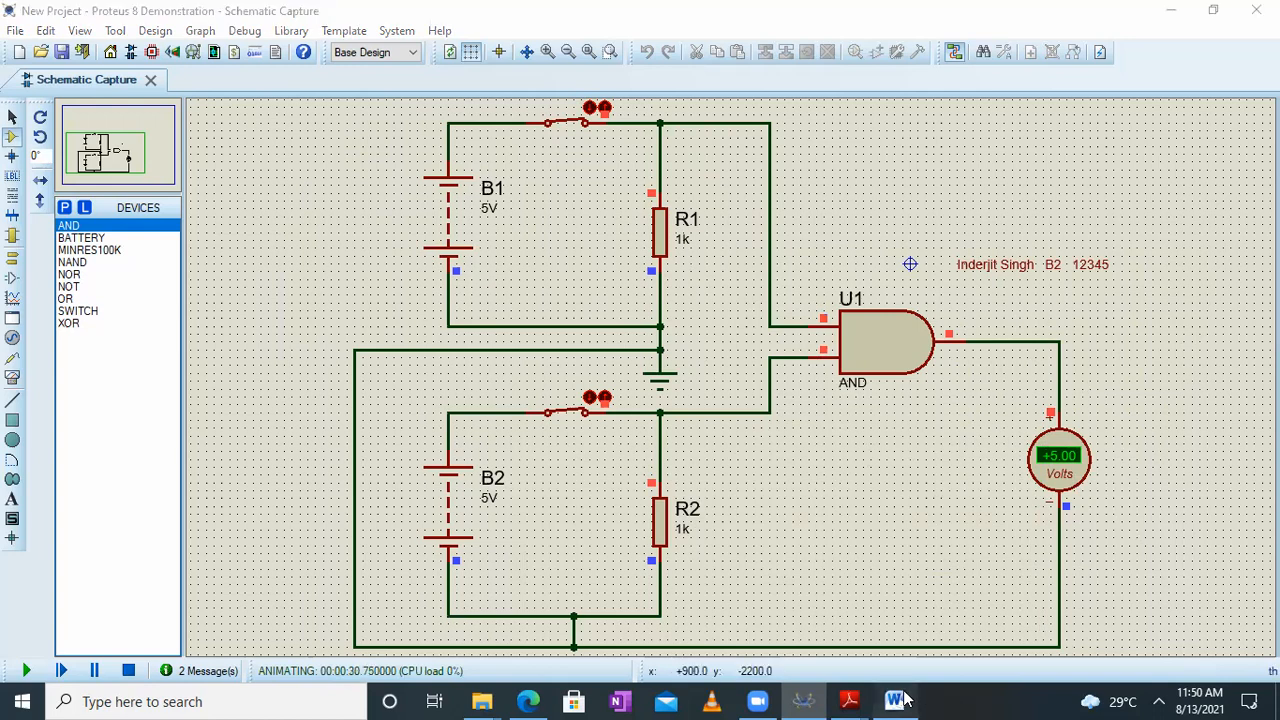
key(ctrl+v)
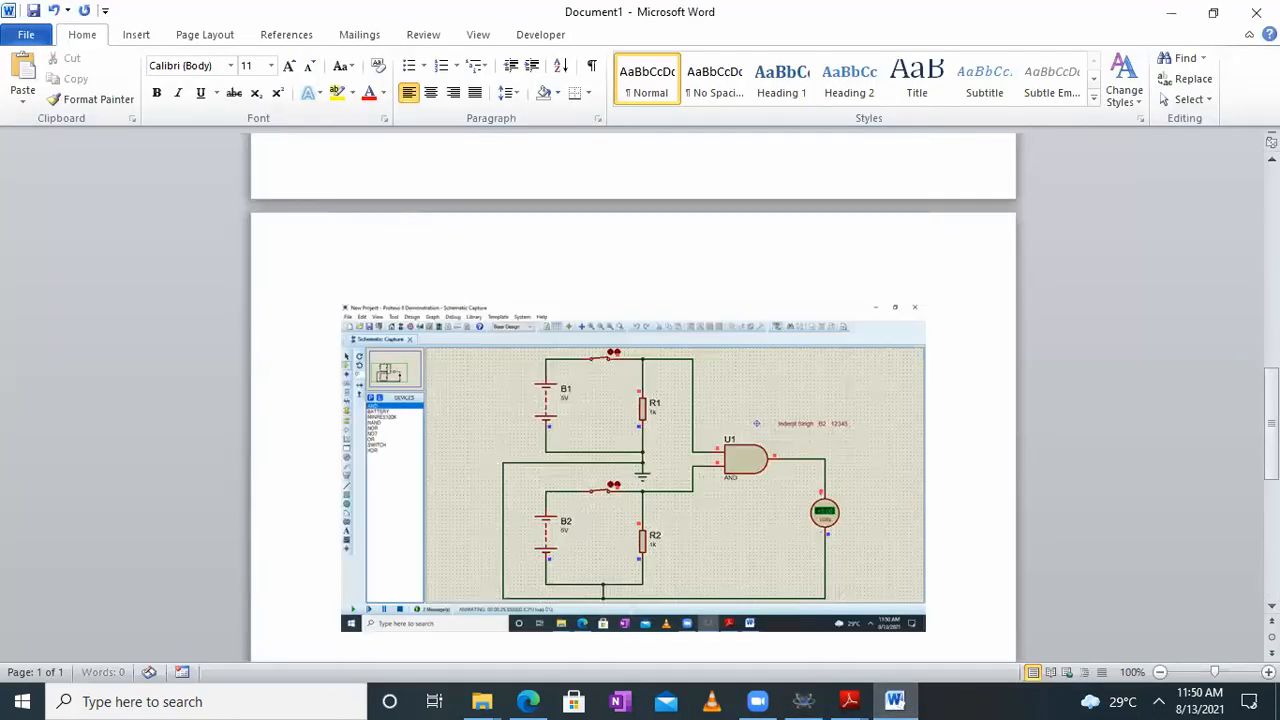
click(1174, 18)
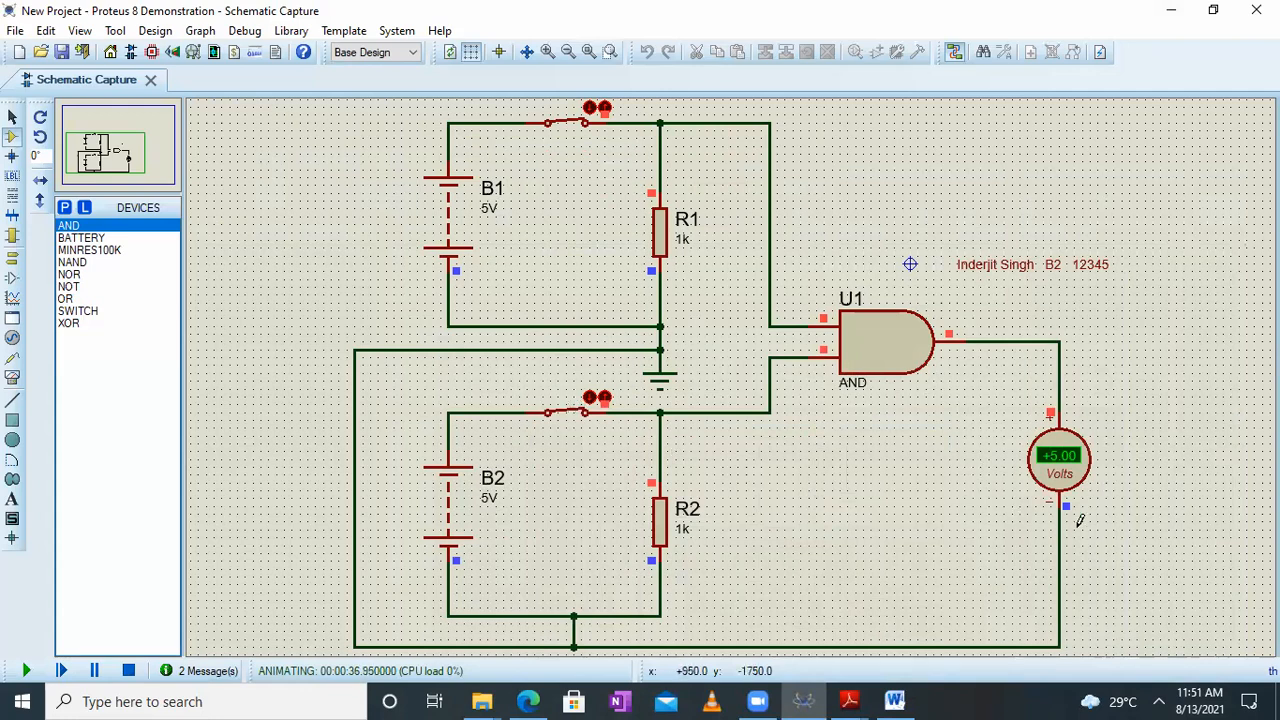
Open the B2 switch, paste a screenshot of that state below the previous one in the Word document, and return to Proteus
click(603, 400)
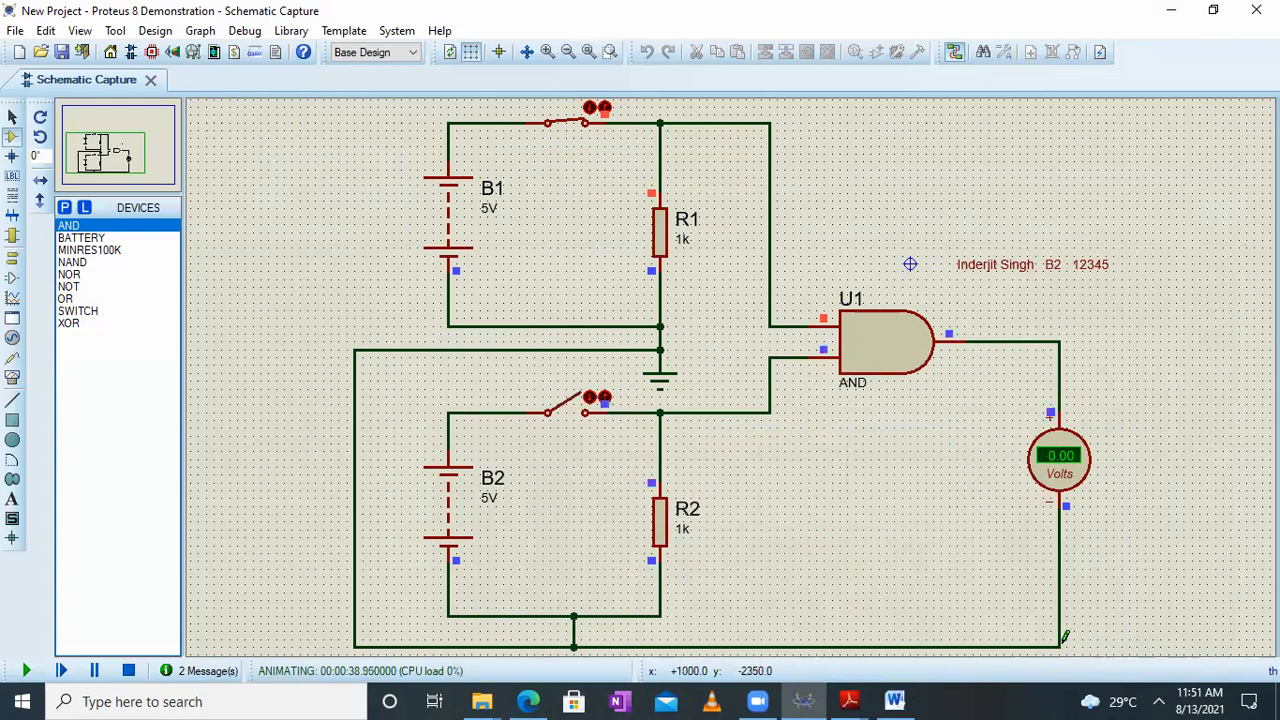
click(896, 701)
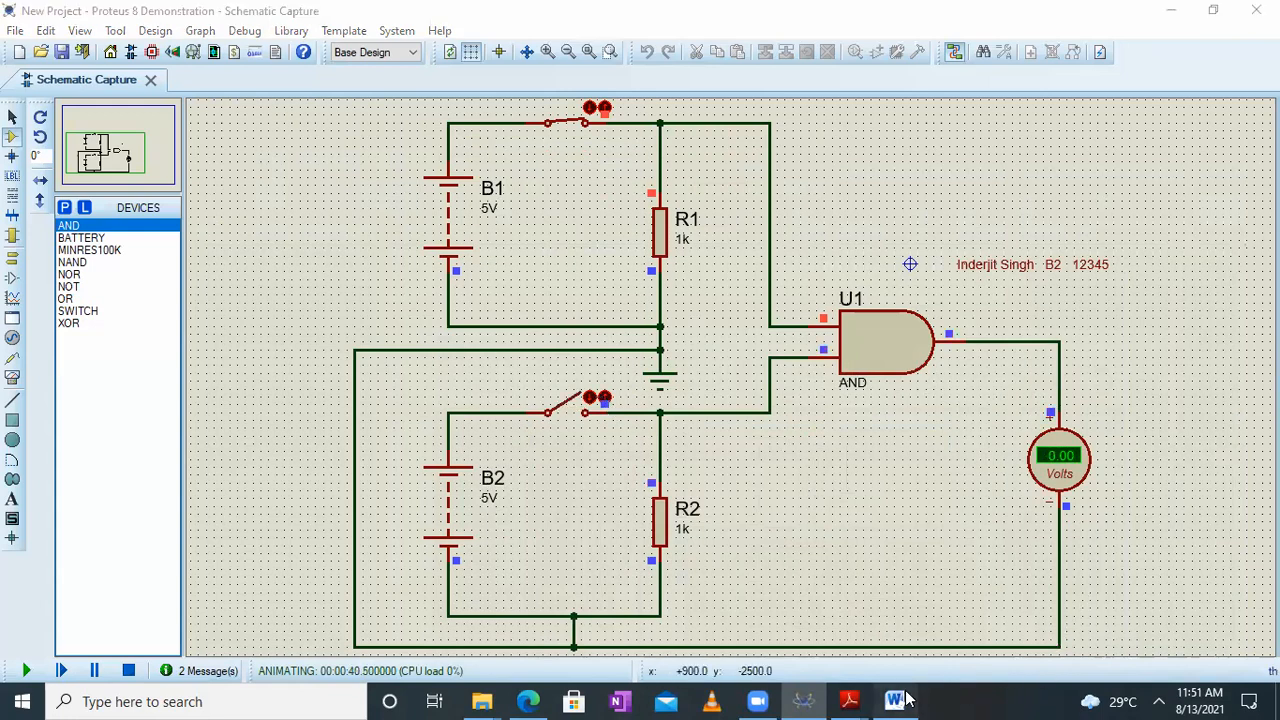
scroll(443, 463, down, 4)
key(ctrl+v)
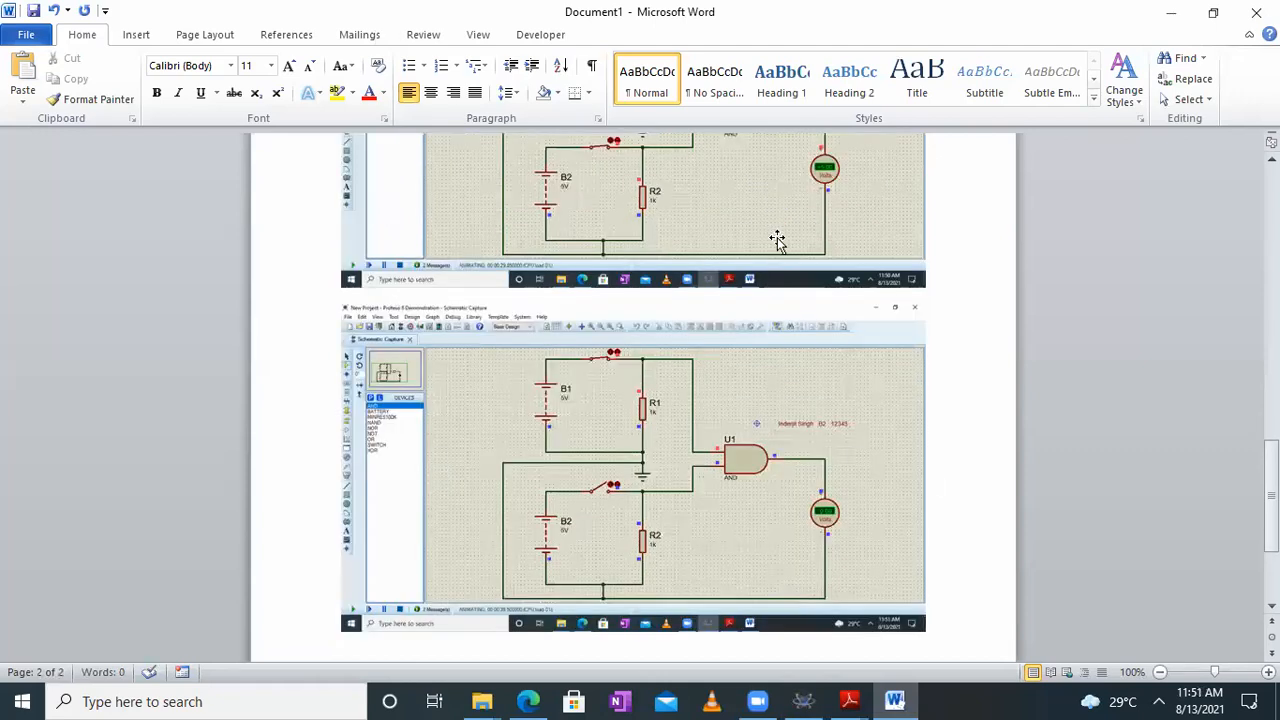
click(1170, 12)
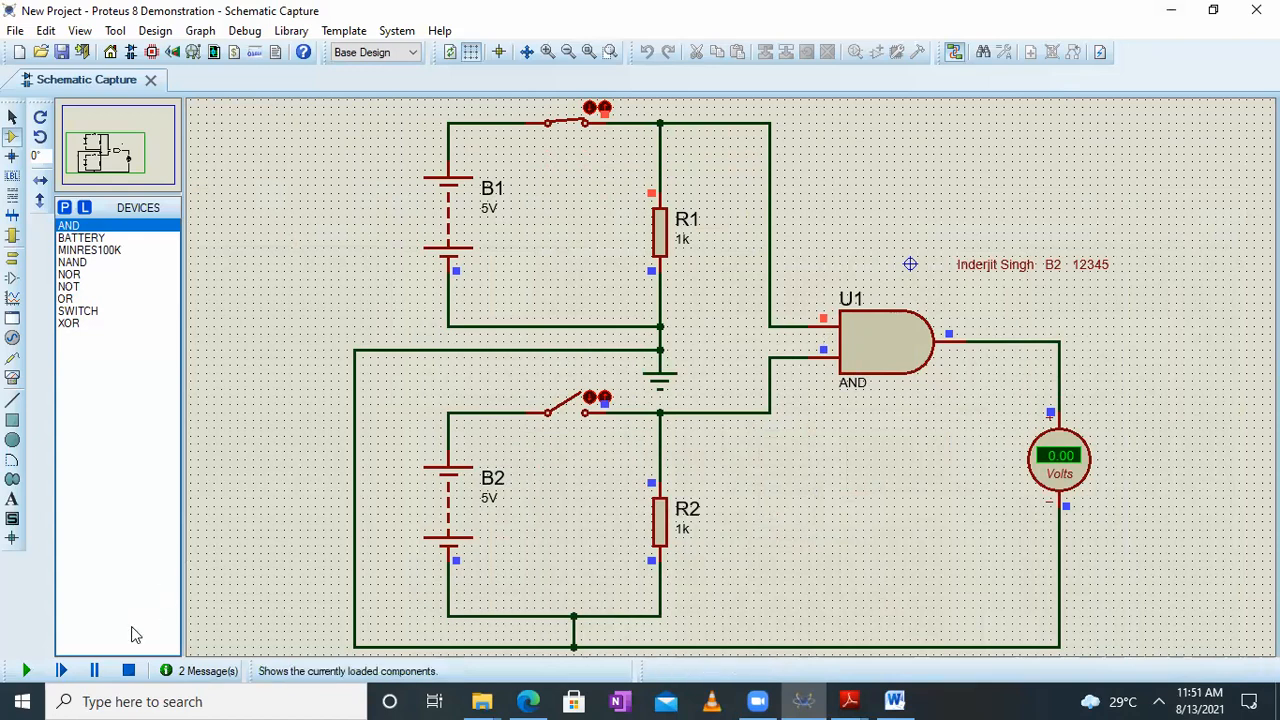
Stop the simulation and replace the AND gate between the switch branches and the voltmeter with an XOR gate
click(96, 671)
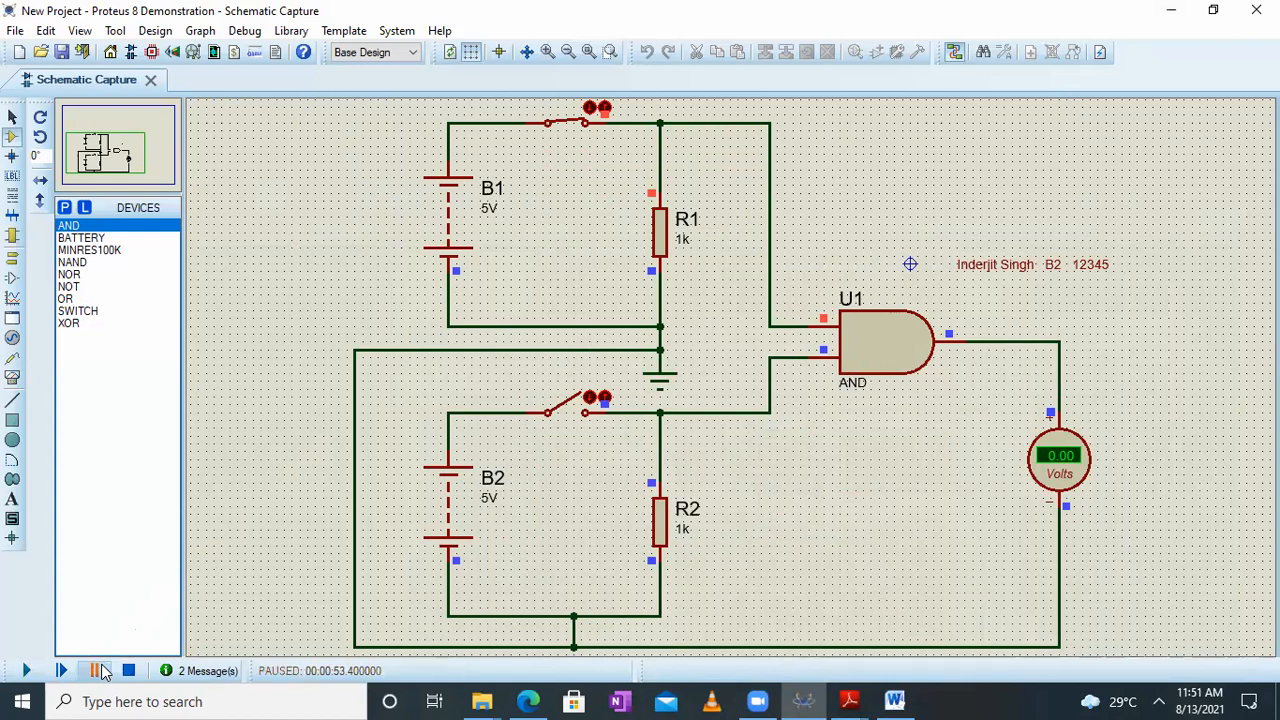
click(128, 672)
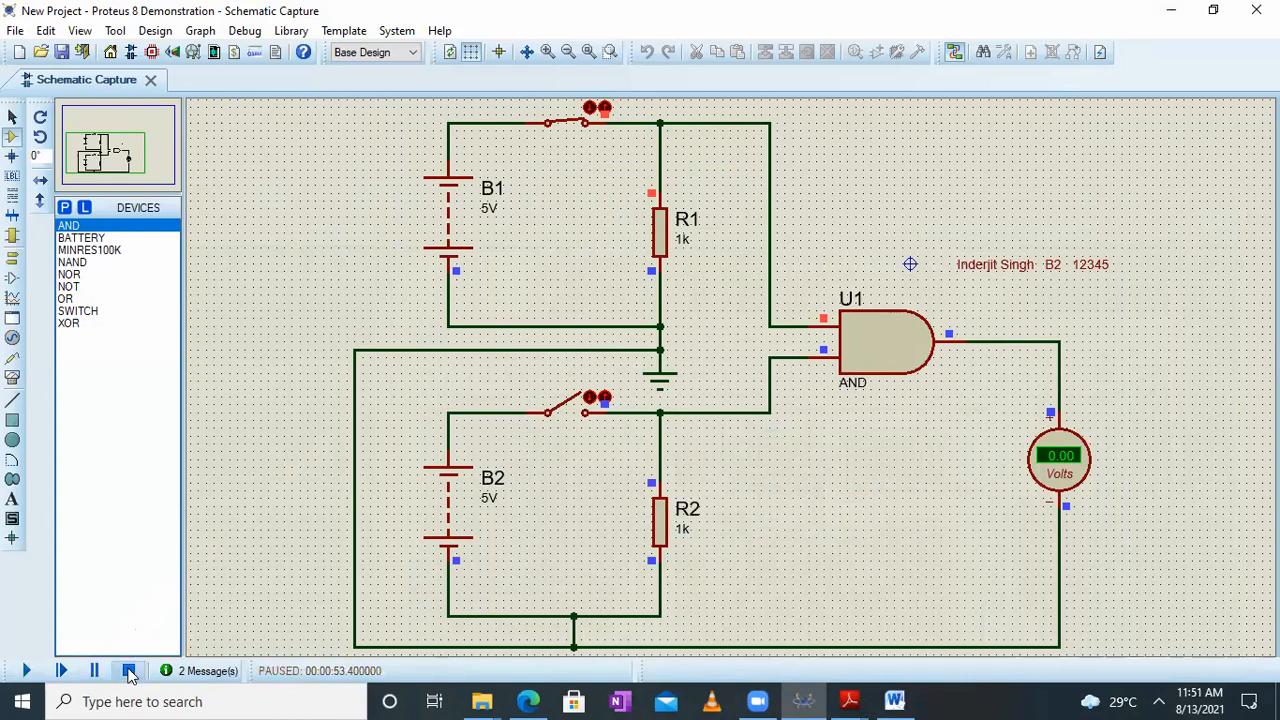
right_click(885, 340)
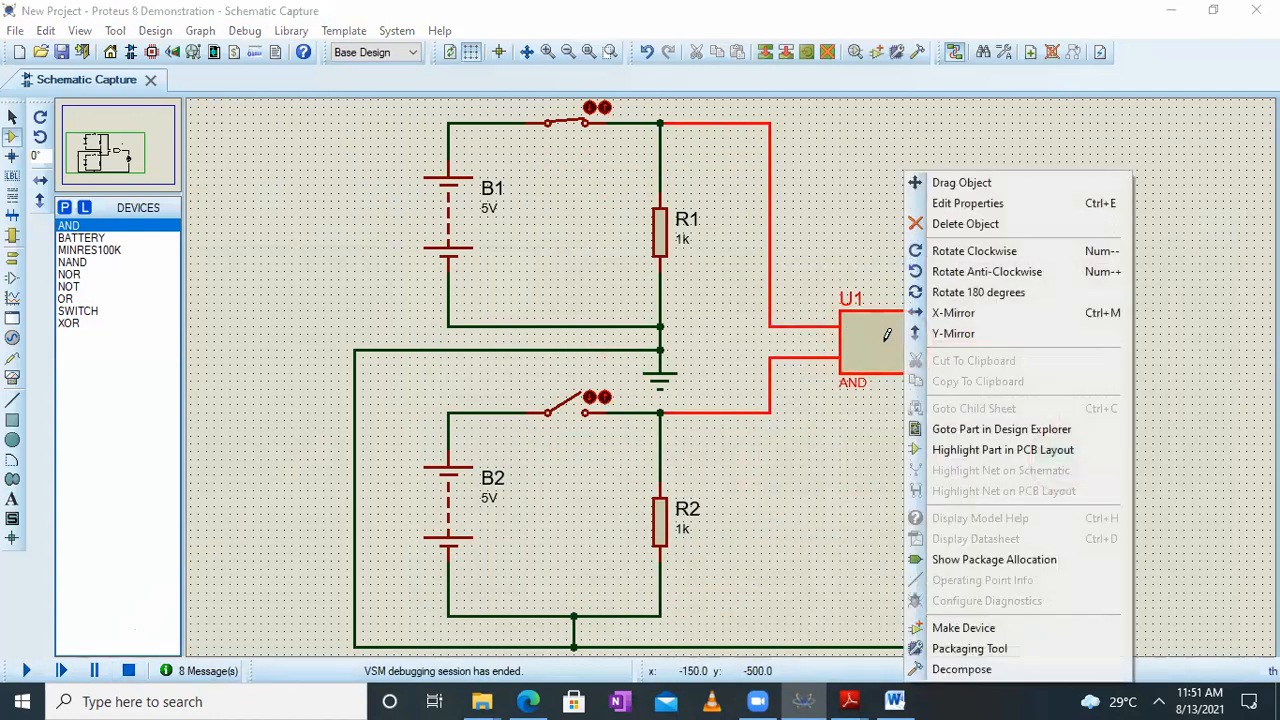
click(982, 226)
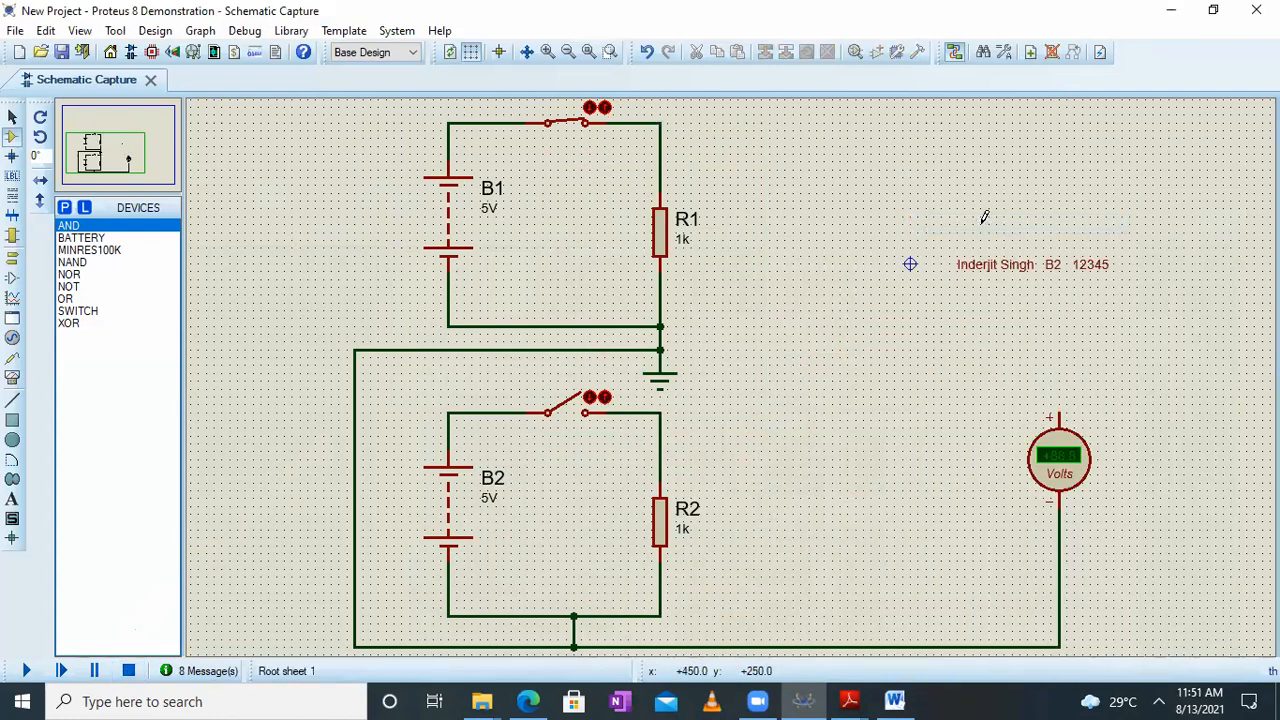
click(76, 325)
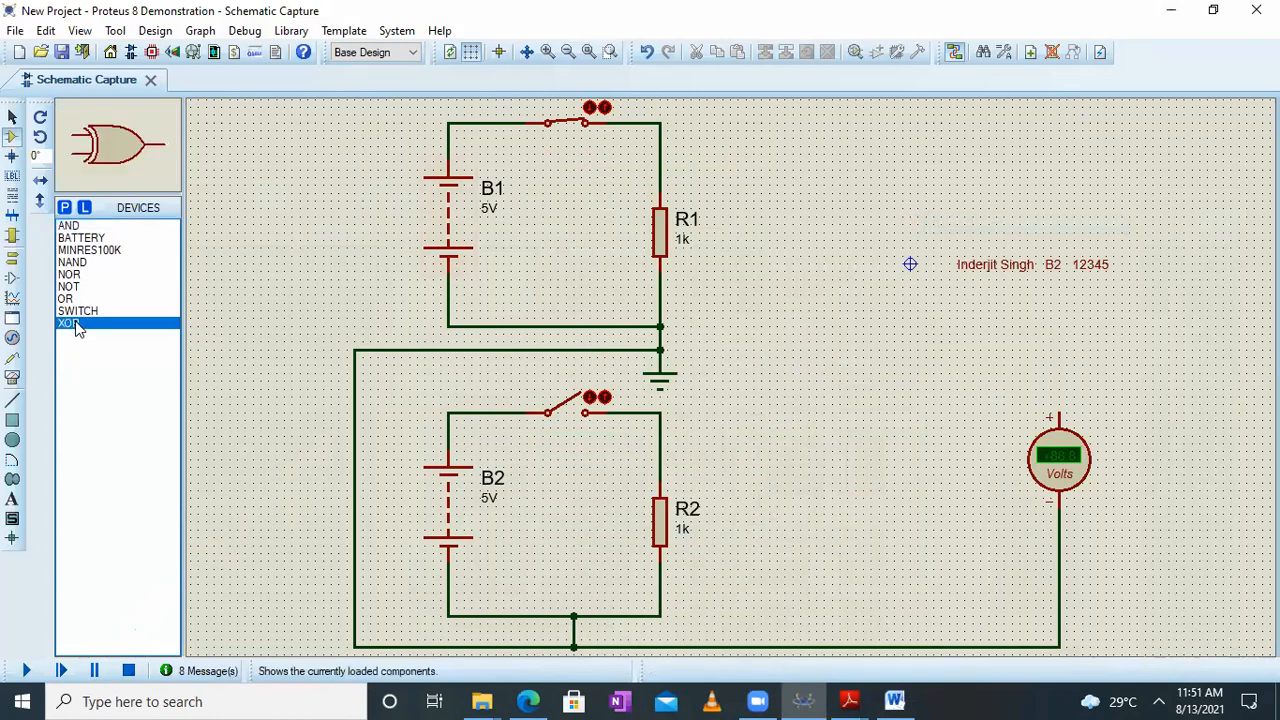
click(848, 352)
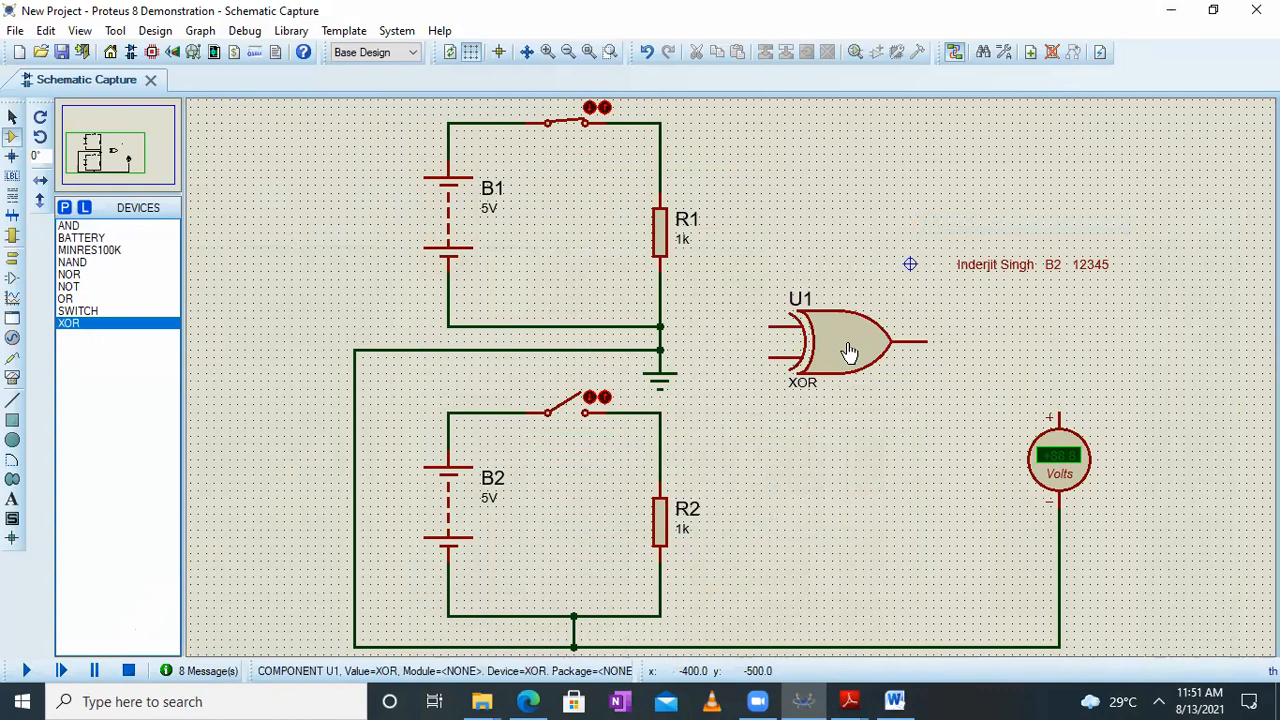
Wire the XOR gate's inputs to the tops of the R1 and R2 branches and its output to the voltmeter's positive terminal
click(662, 118)
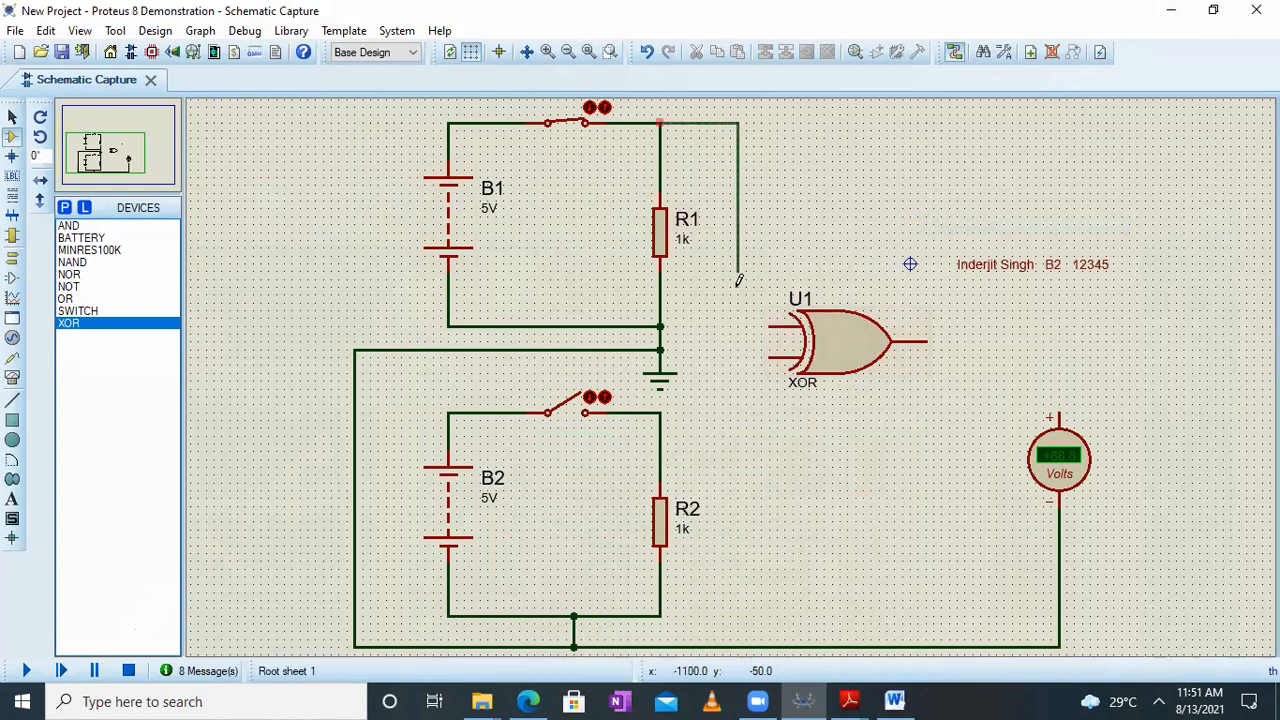
click(770, 326)
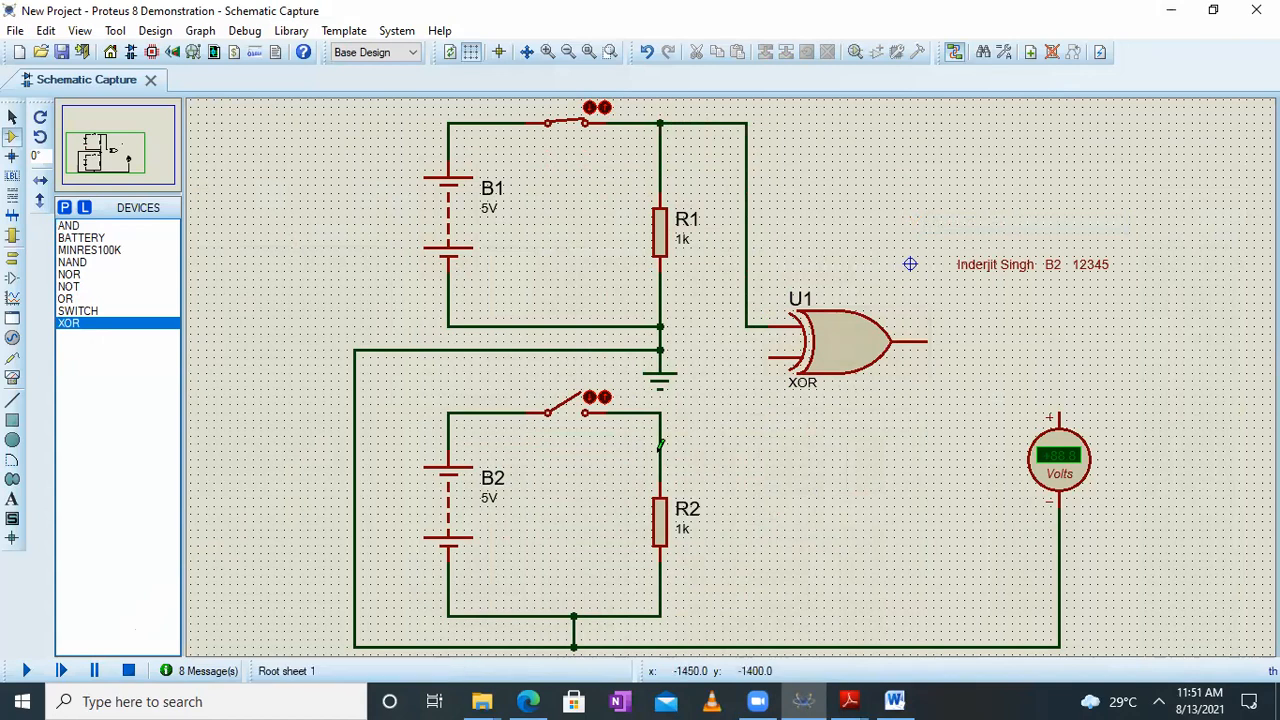
click(660, 410)
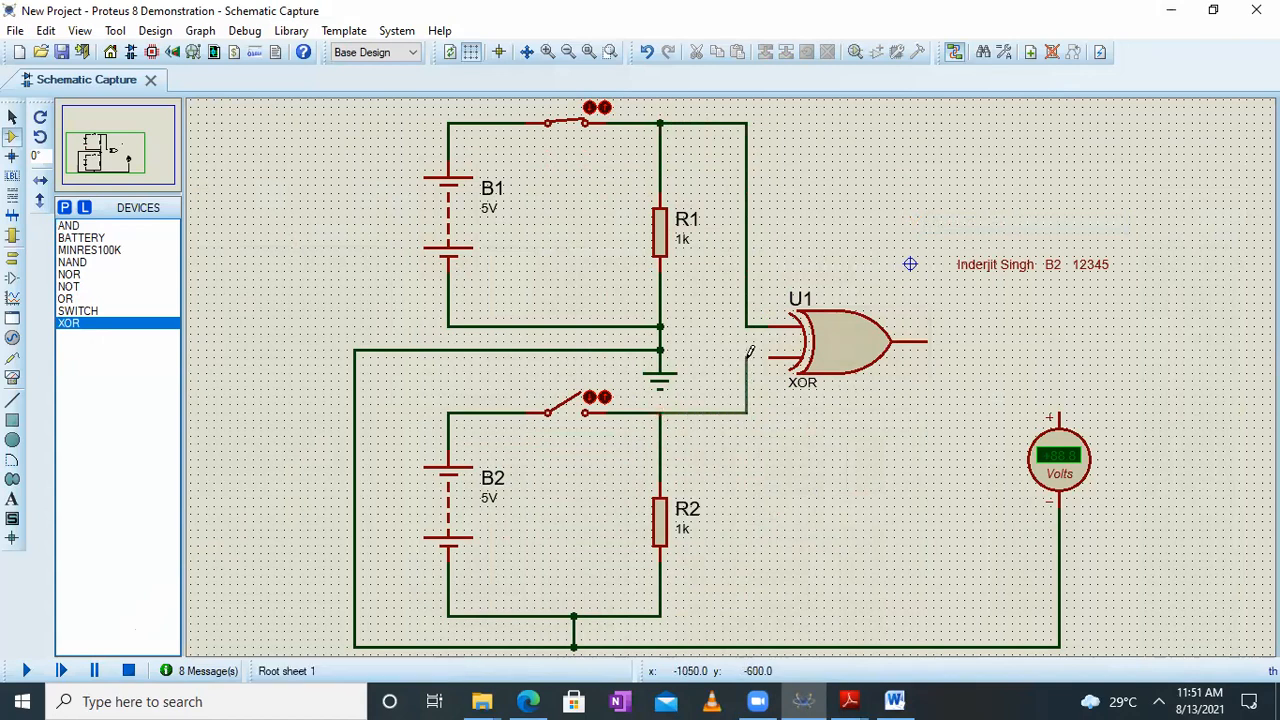
click(770, 356)
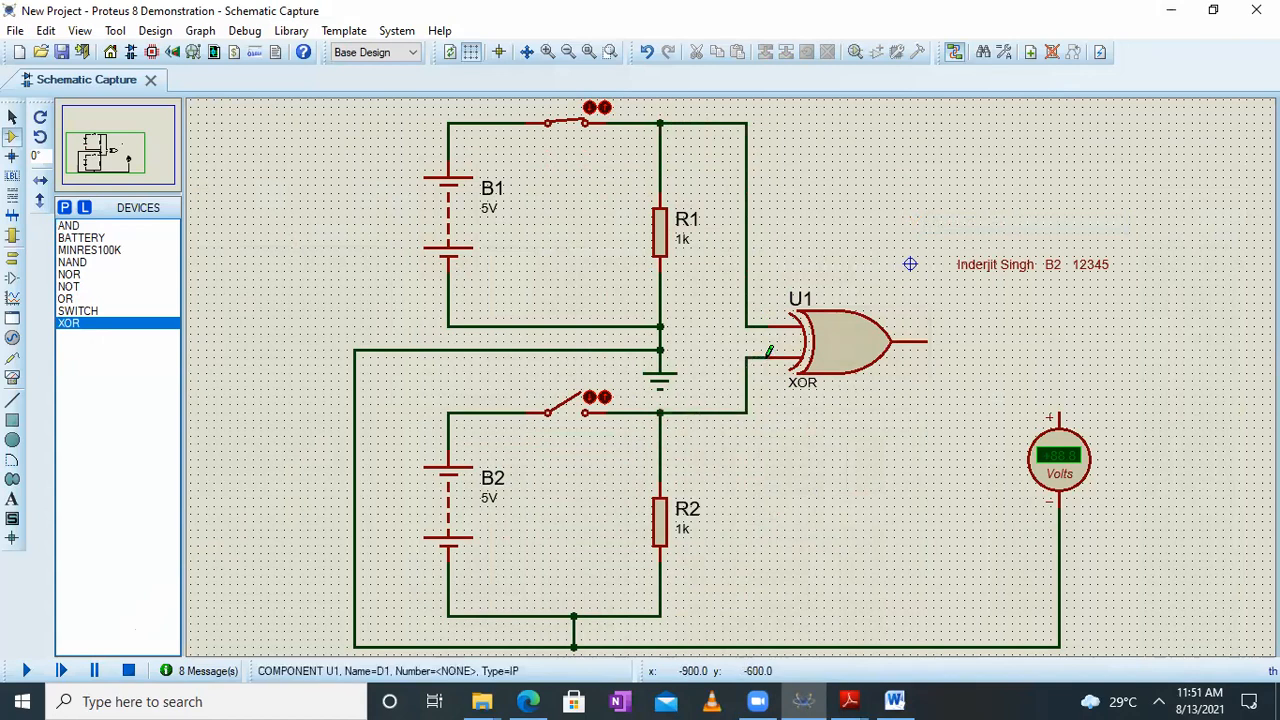
click(917, 341)
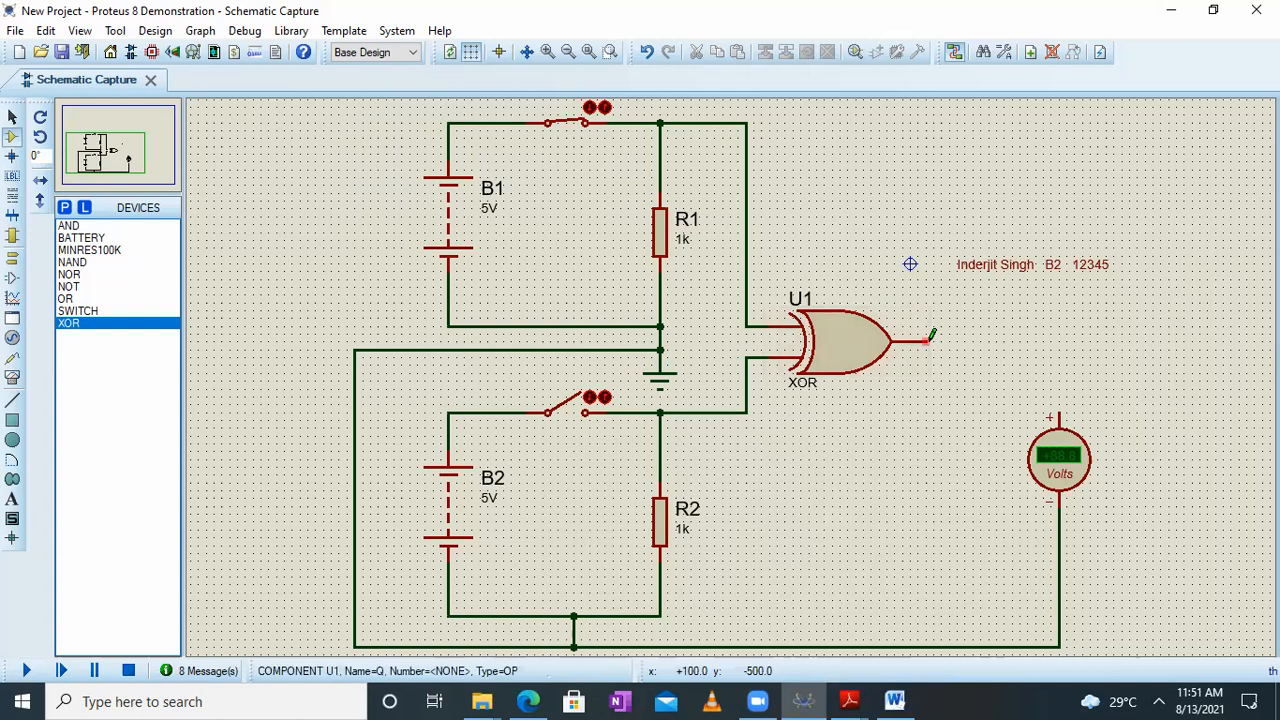
click(1061, 405)
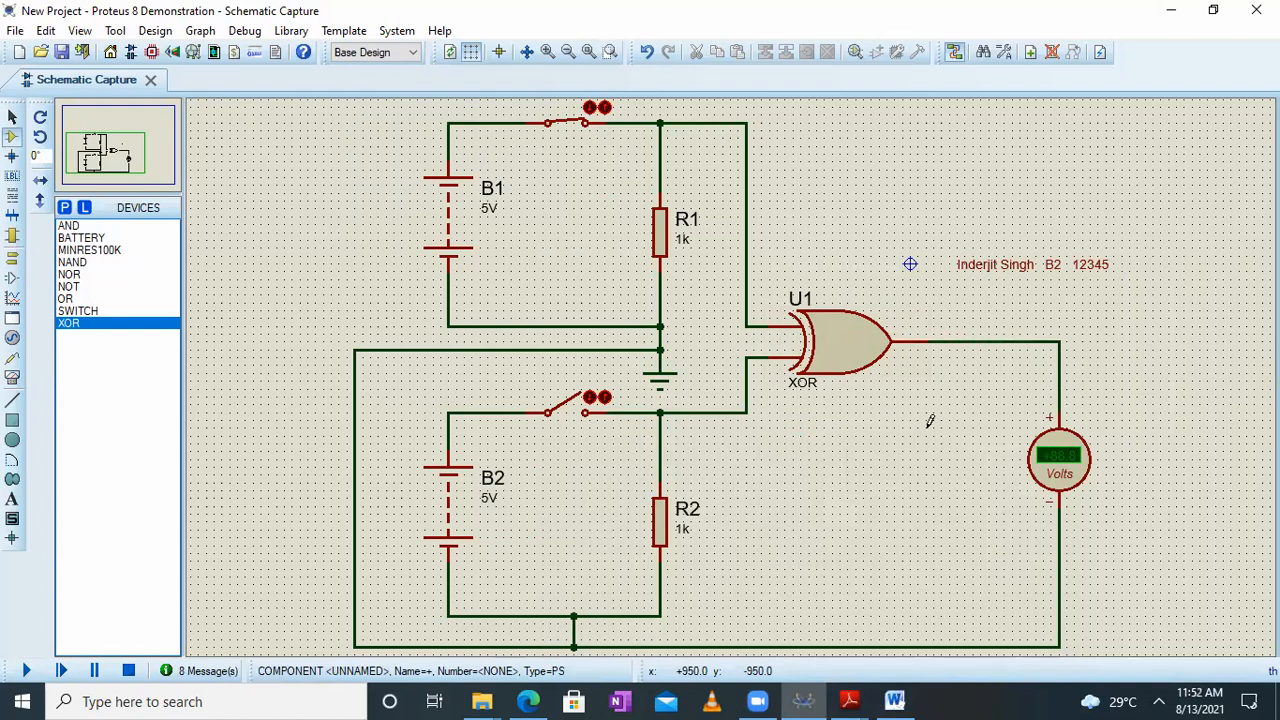
Switch to the Logic Gates PDF in Adobe Reader, examine the XOR gate's truth table, and return to Proteus
click(851, 700)
click(1018, 617)
drag(751, 430, 365, 186)
drag(870, 456, 762, 388)
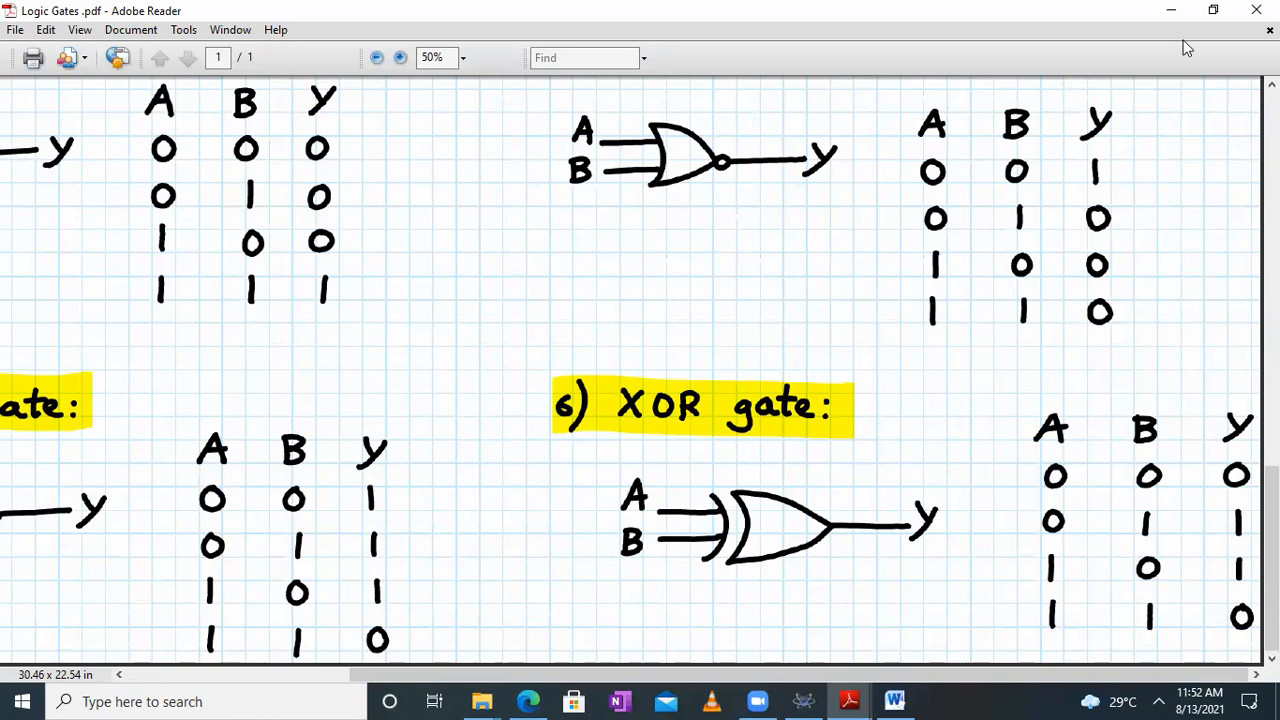
click(1173, 9)
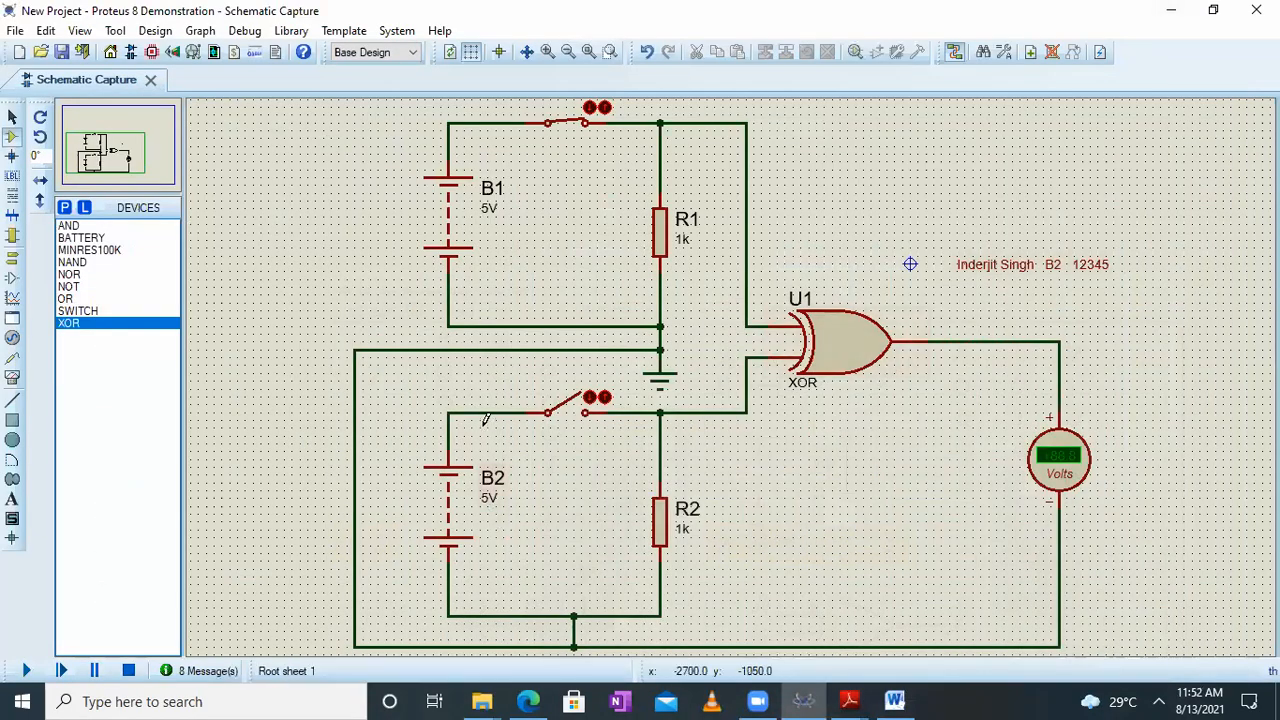
Run the simulation and test the XOR gate with only the B1 switch closed, both switches closed, and only the B2 switch closed
click(27, 673)
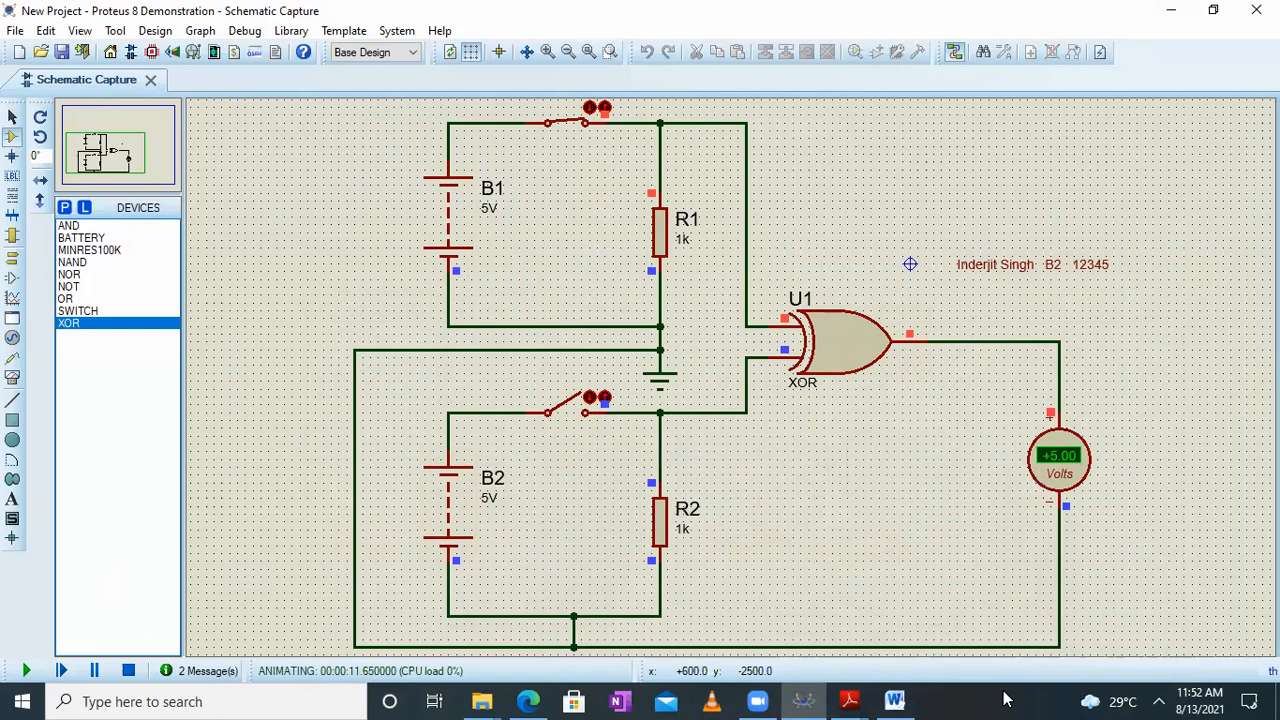
click(598, 398)
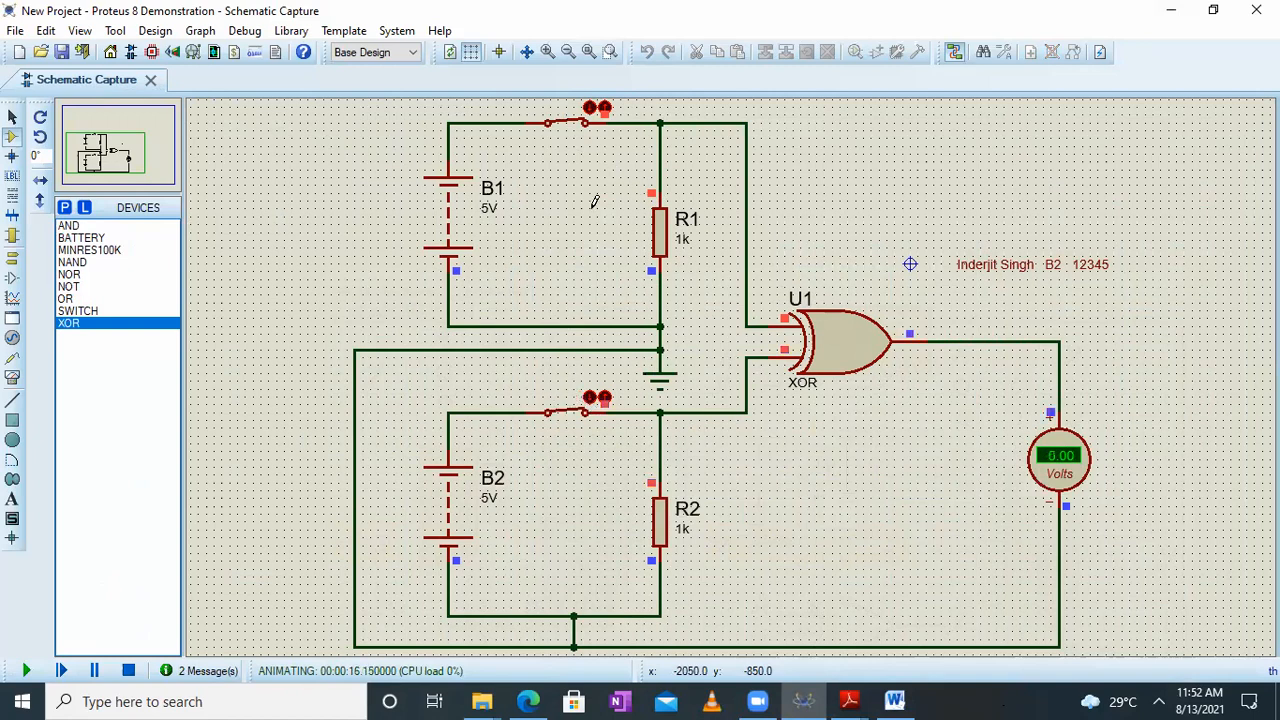
click(603, 110)
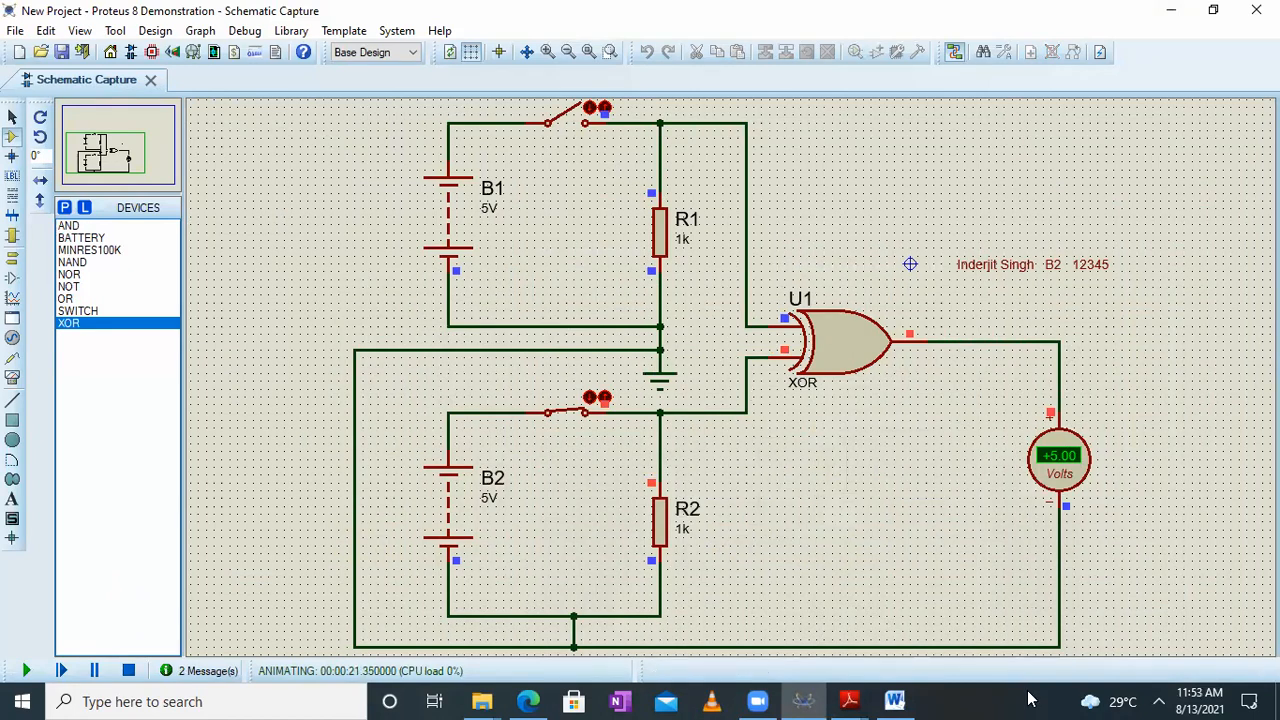
Switch to Word, paste the screenshot of the XOR circuit with only the B2 switch closed after the AND screenshots, and return to Proteus
click(894, 701)
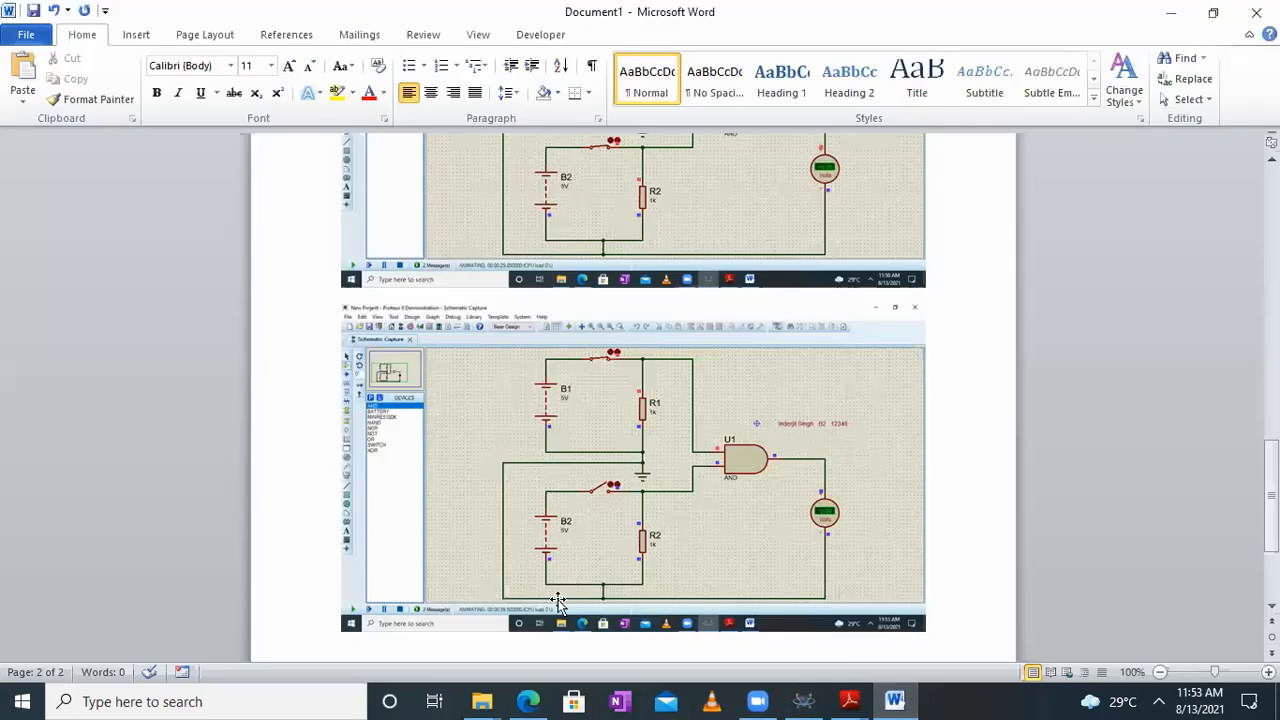
scroll(600, 560, down, 3)
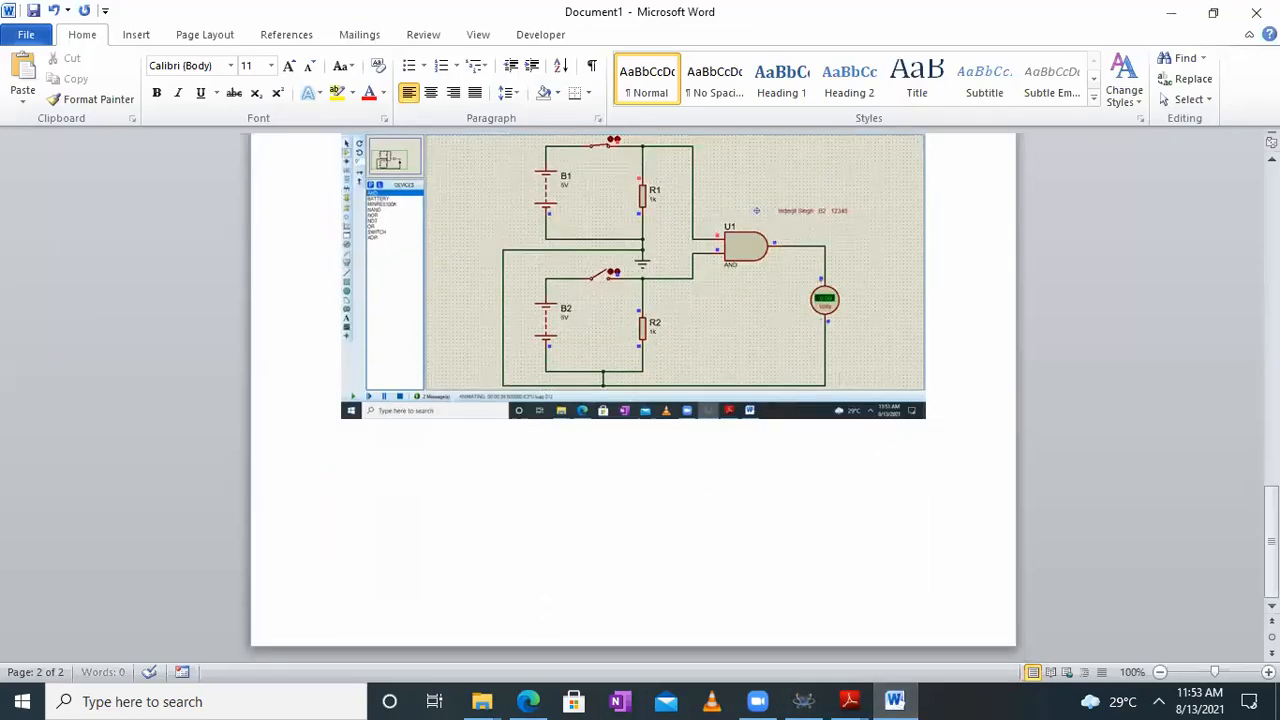
key(ctrl+v)
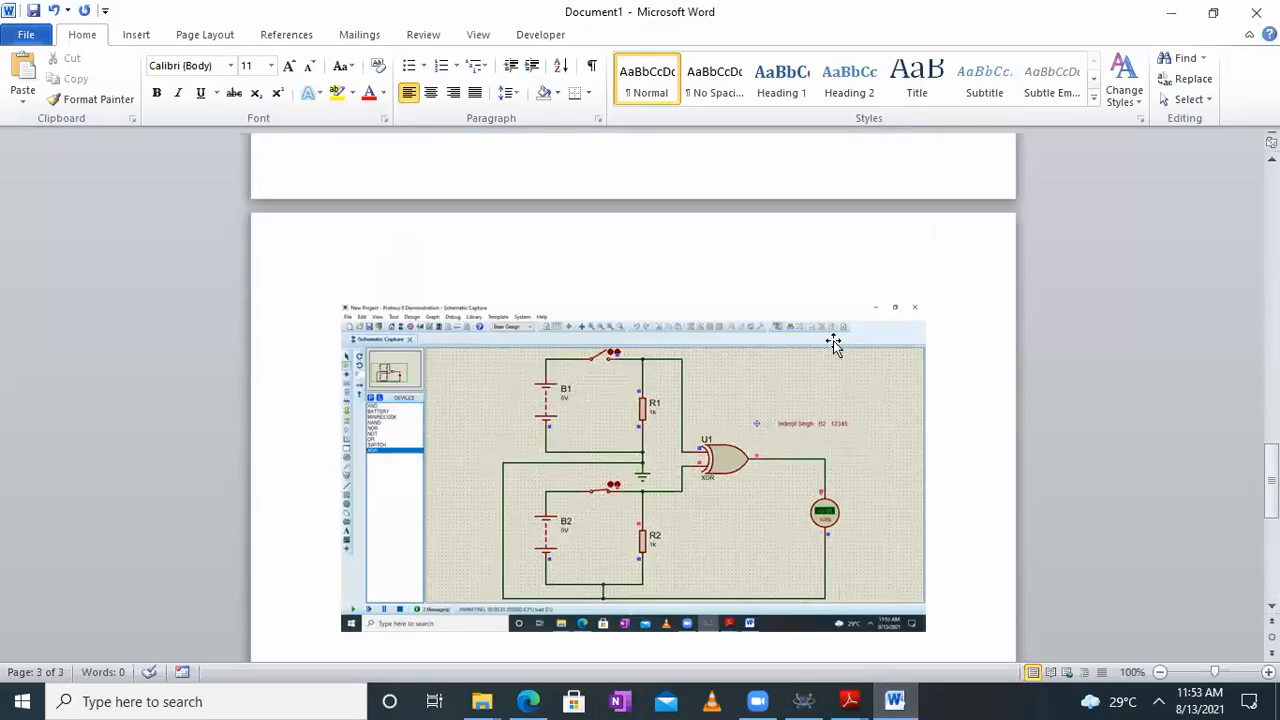
scroll(856, 430, down, 1)
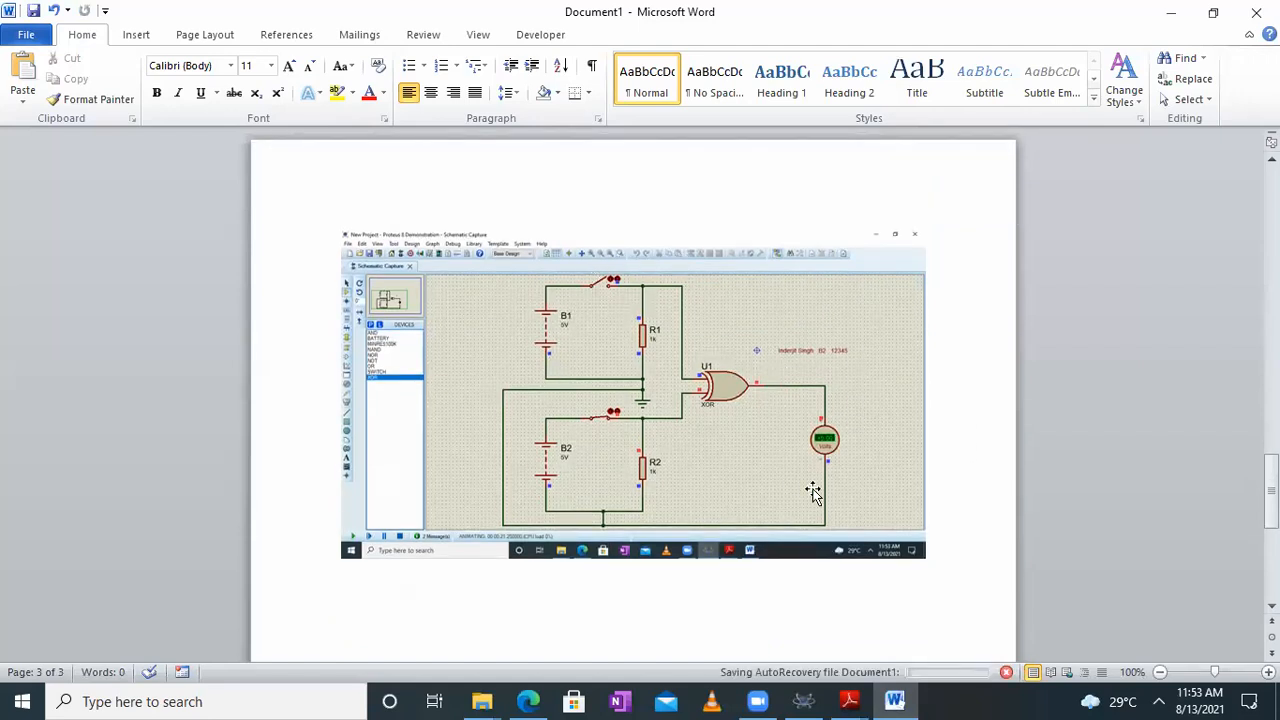
click(1173, 14)
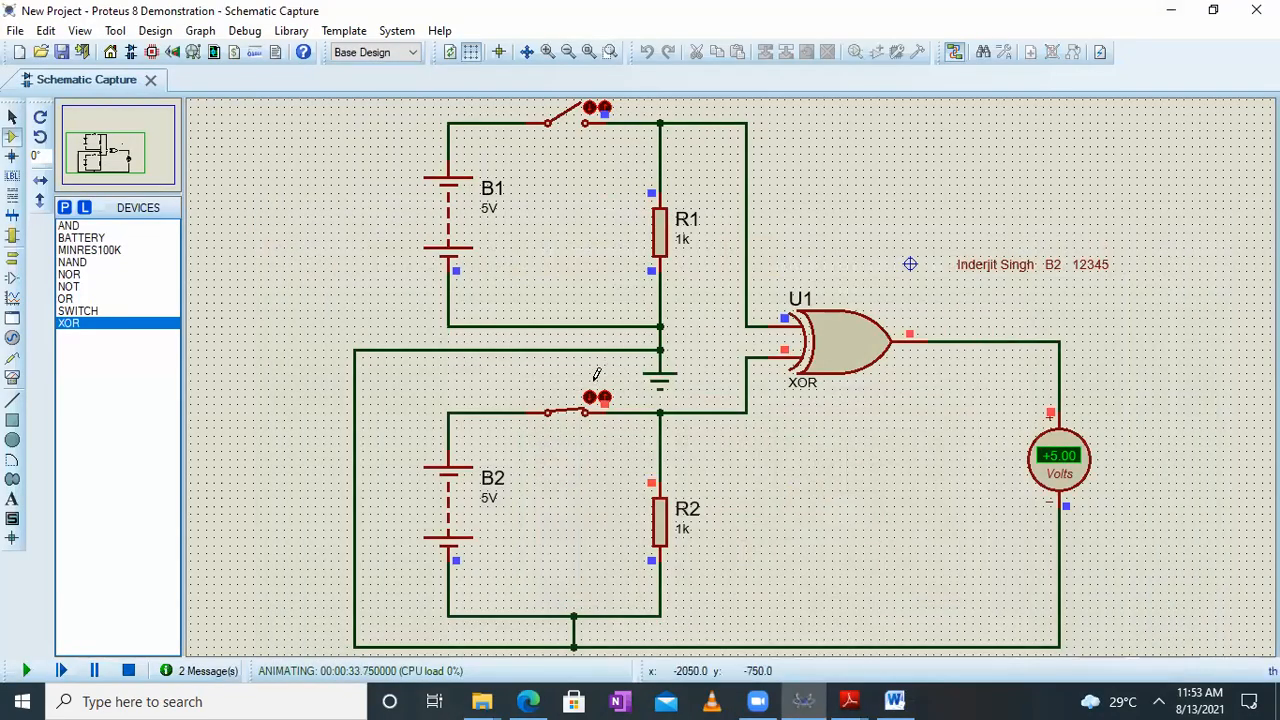
Test the XOR gate in the running simulation with both switches closed, only the B1 switch closed, and both switches open
click(590, 114)
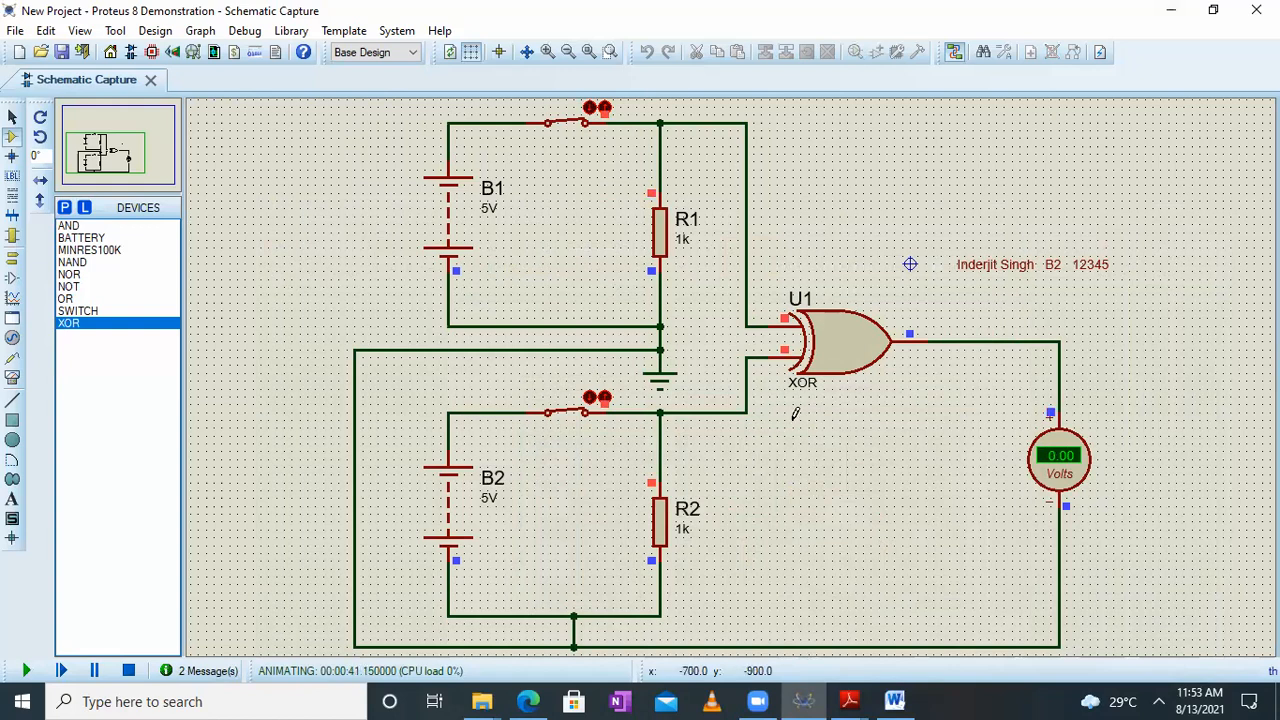
click(604, 398)
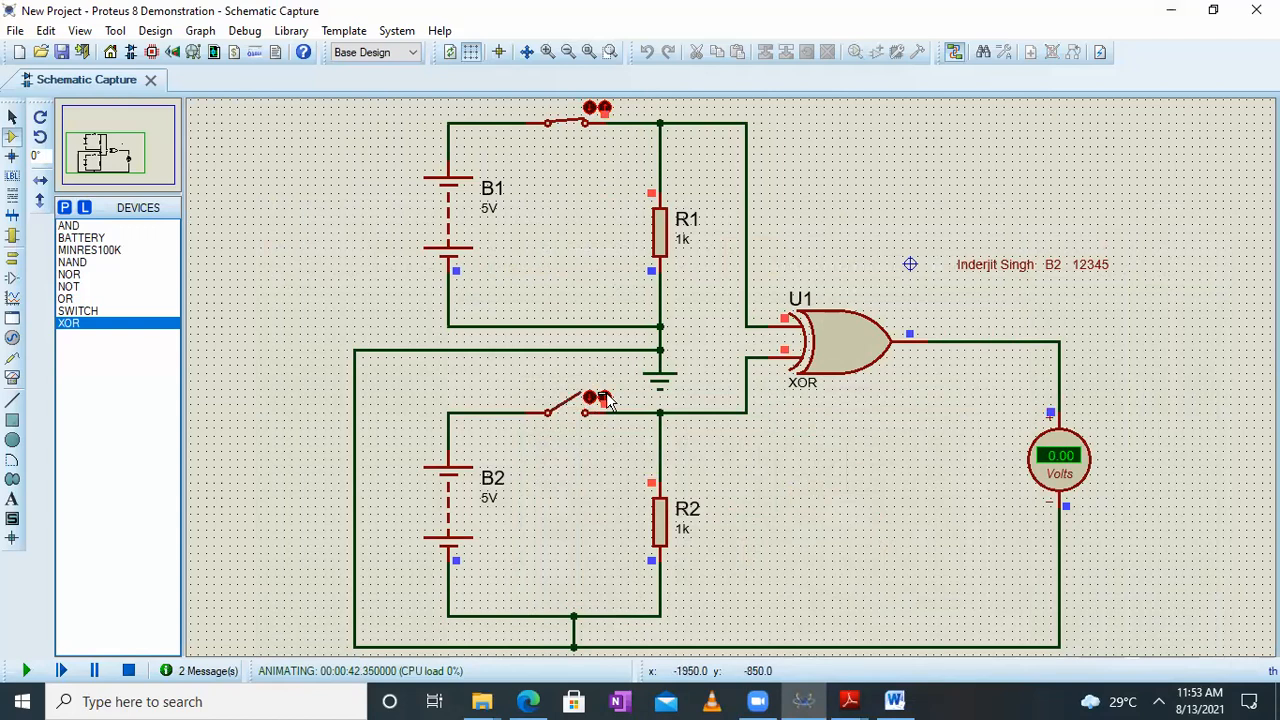
click(604, 109)
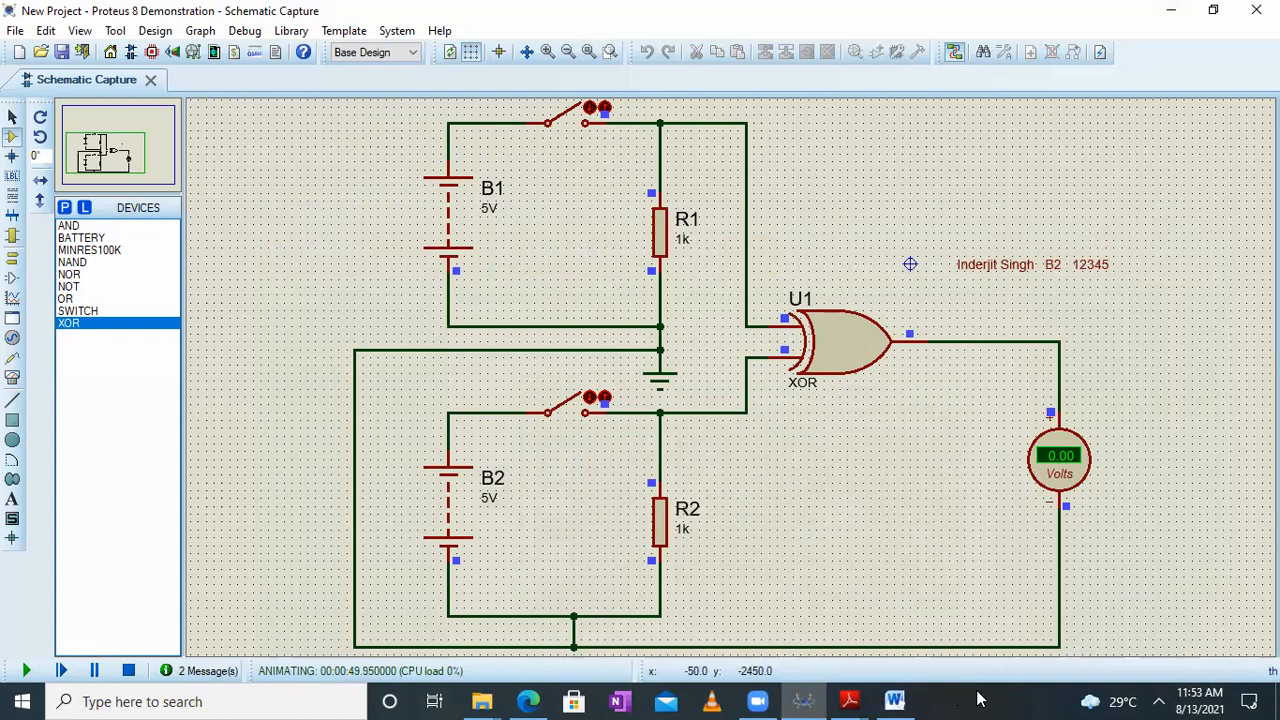
Switch to Word, paste the screenshot of the XOR circuit with both switches open below the previous one, and return to Proteus
click(894, 701)
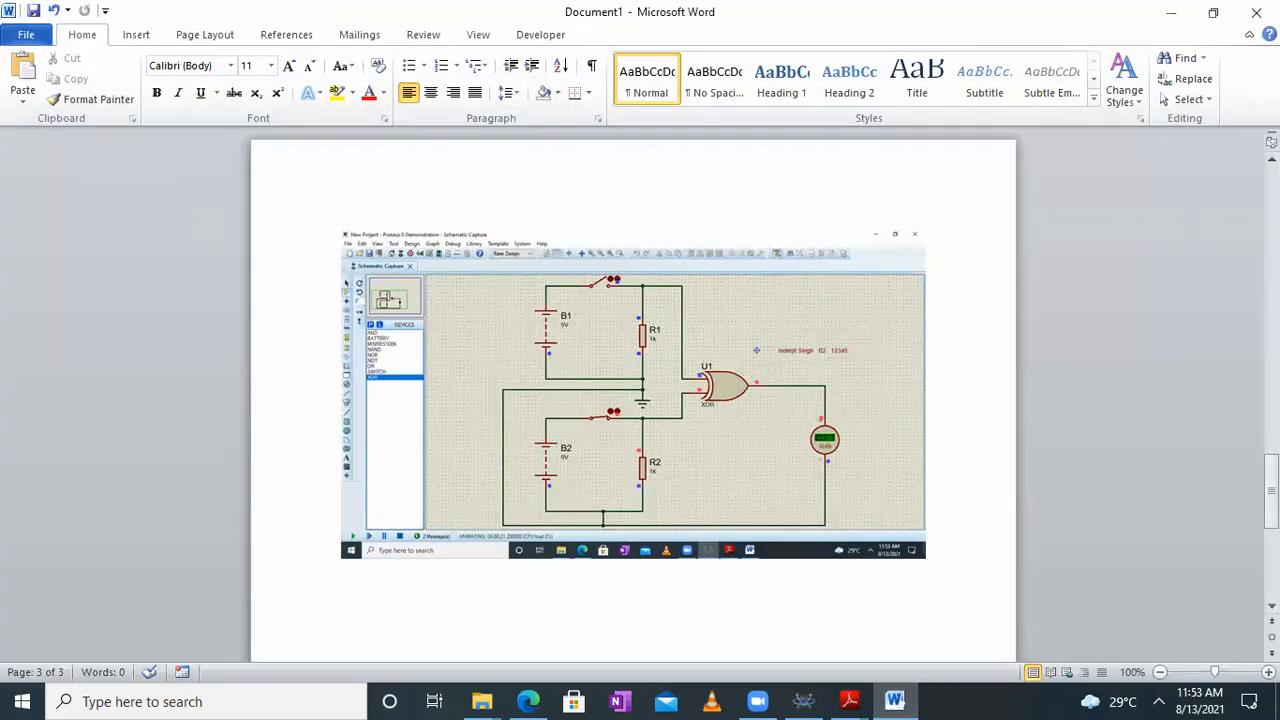
scroll(506, 514, down, 3)
click(506, 514)
key(ctrl+v)
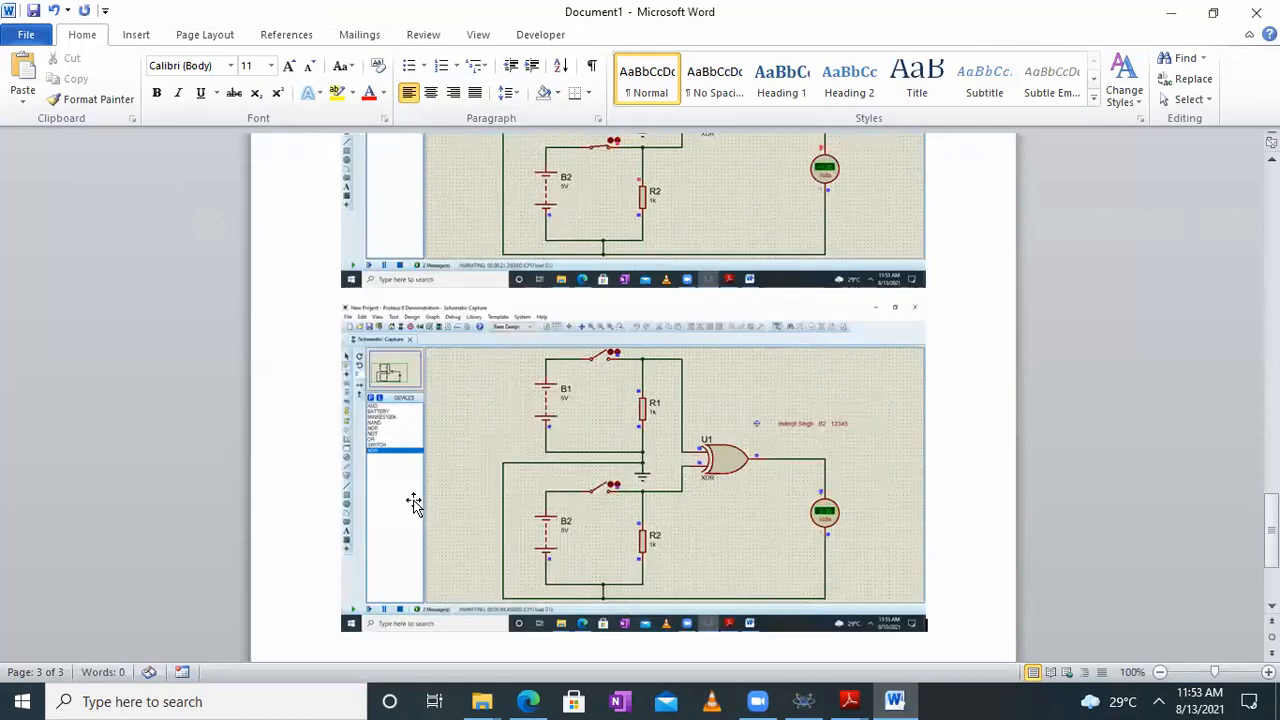
click(1172, 10)
click(1166, 11)
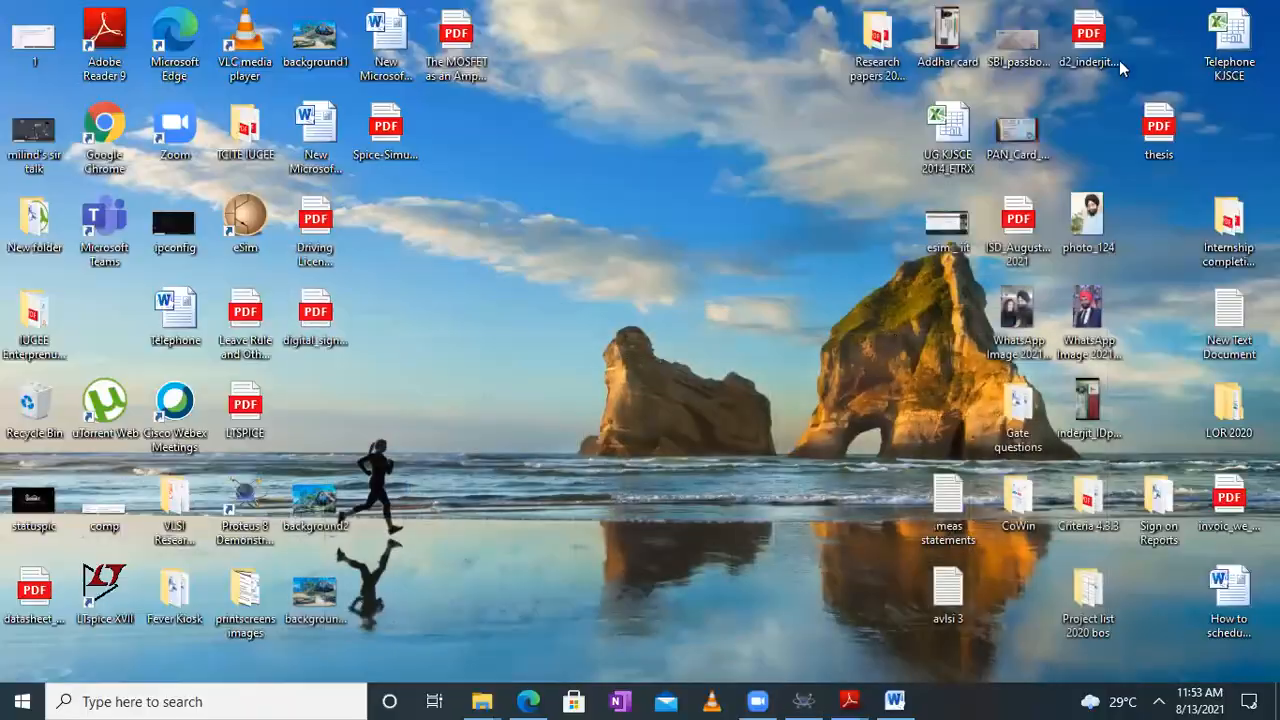
click(803, 700)
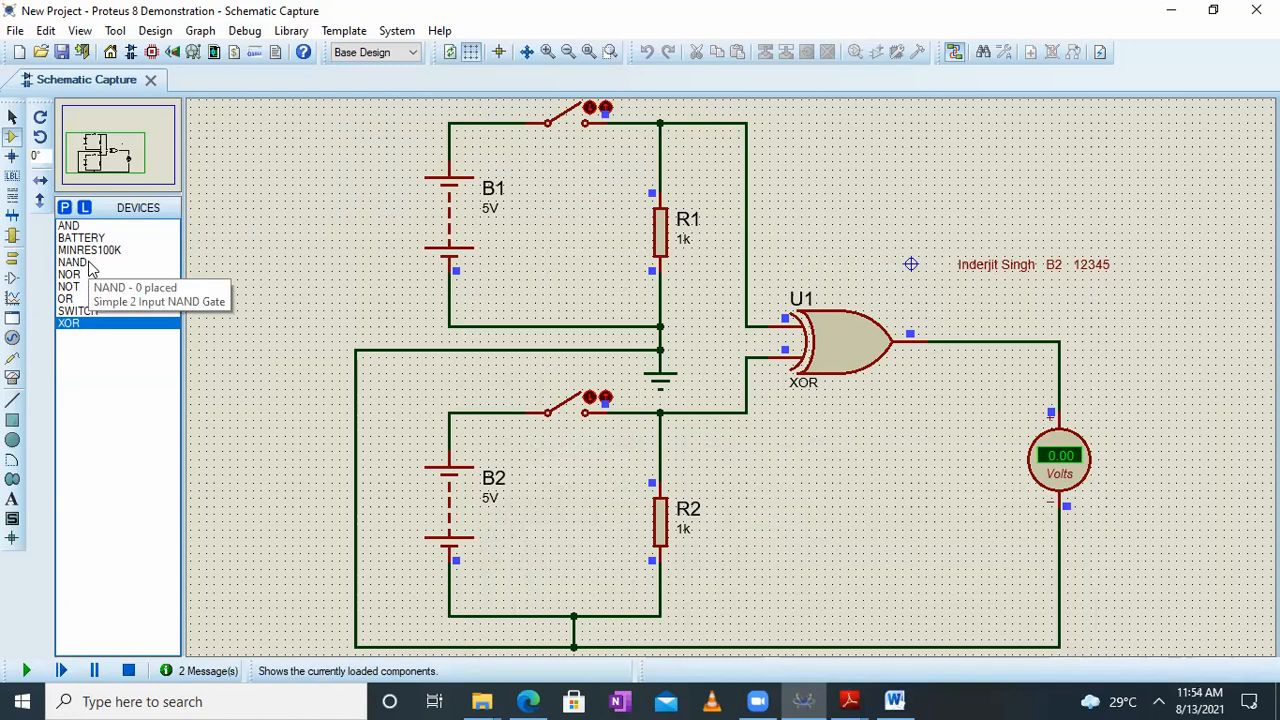
Switch to the Logic gates using universal NOR PDF in Adobe Reader and examine the AND and XNOR constructions built from NOR gates
click(848, 700)
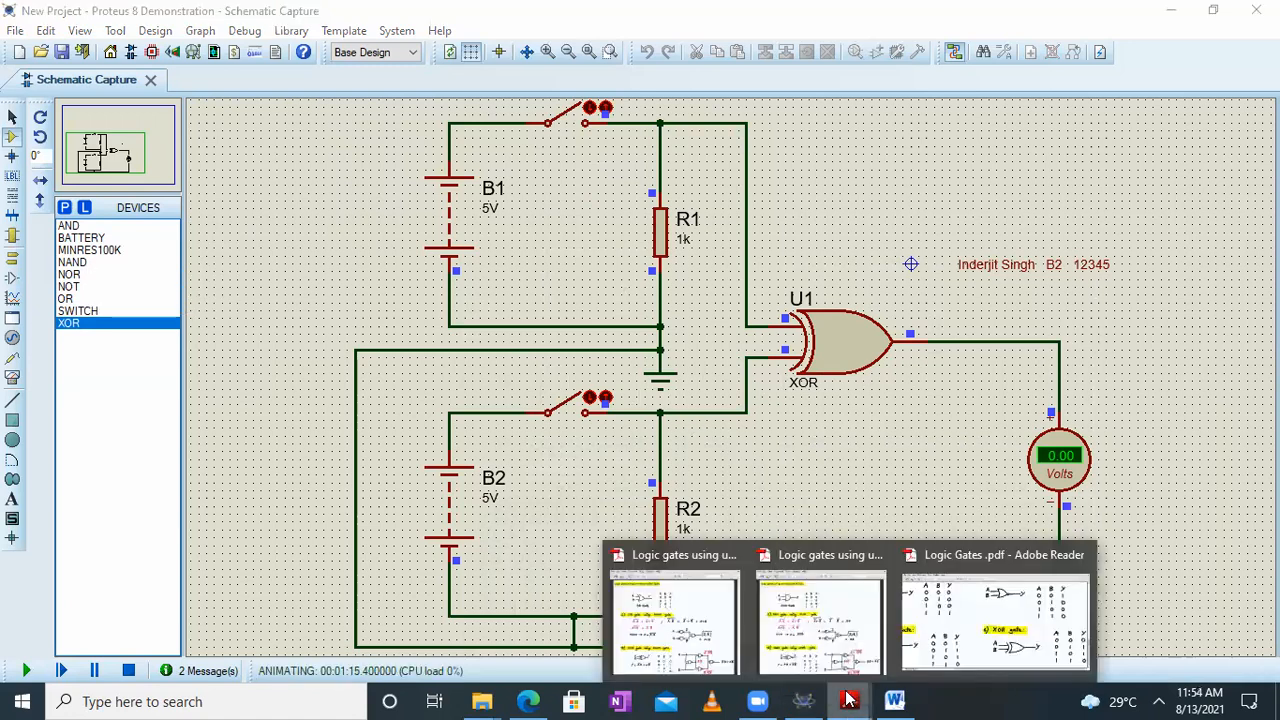
click(800, 617)
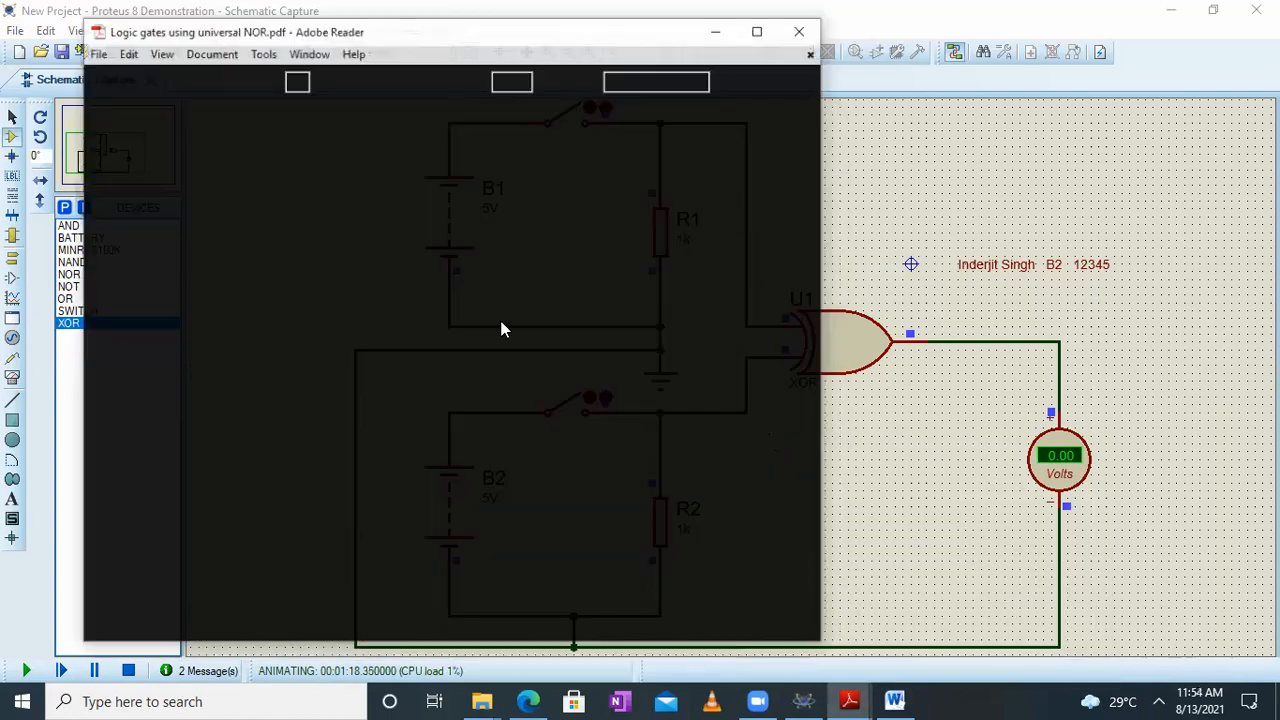
click(751, 14)
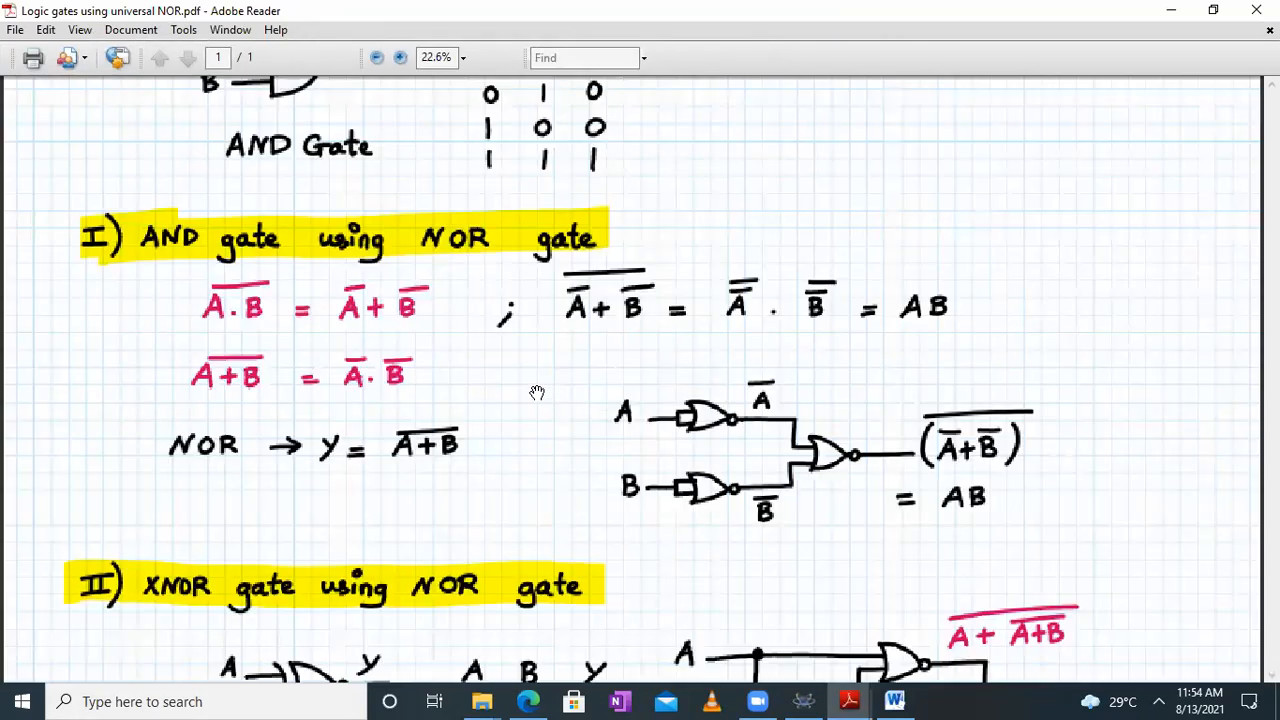
scroll(730, 343, up, 3)
drag(730, 343, 734, 374)
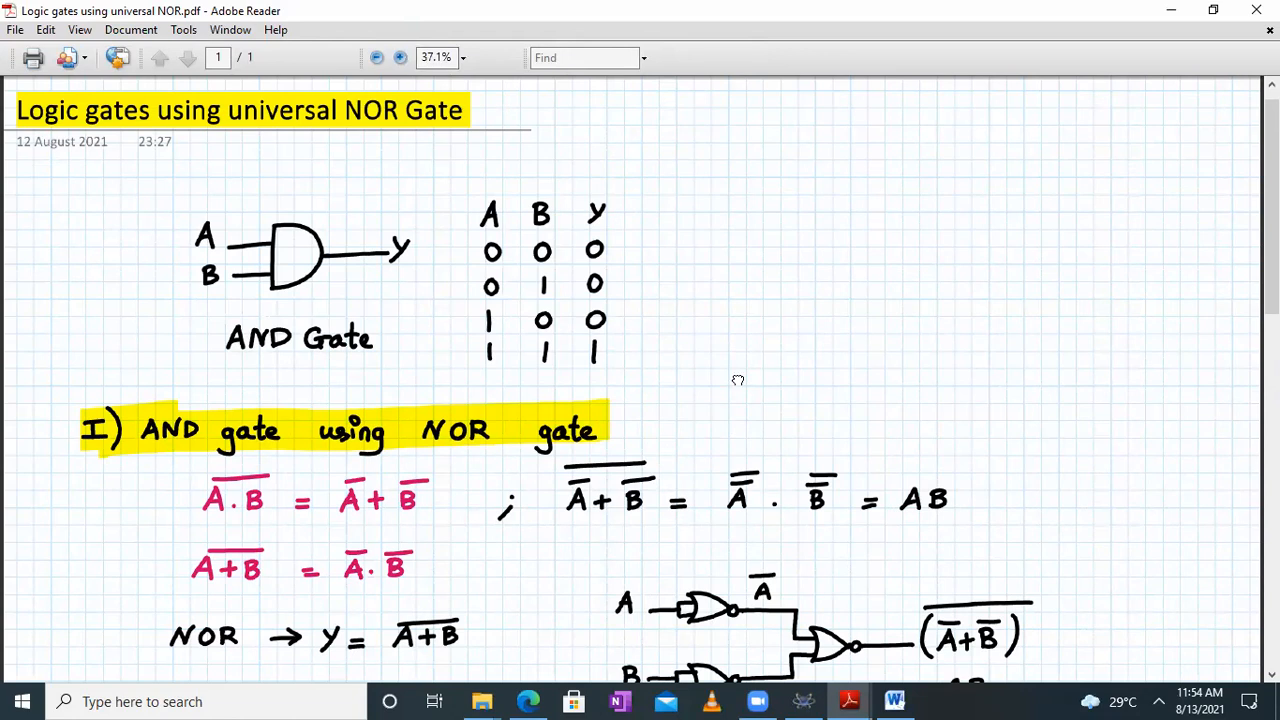
scroll(737, 380, down, 3)
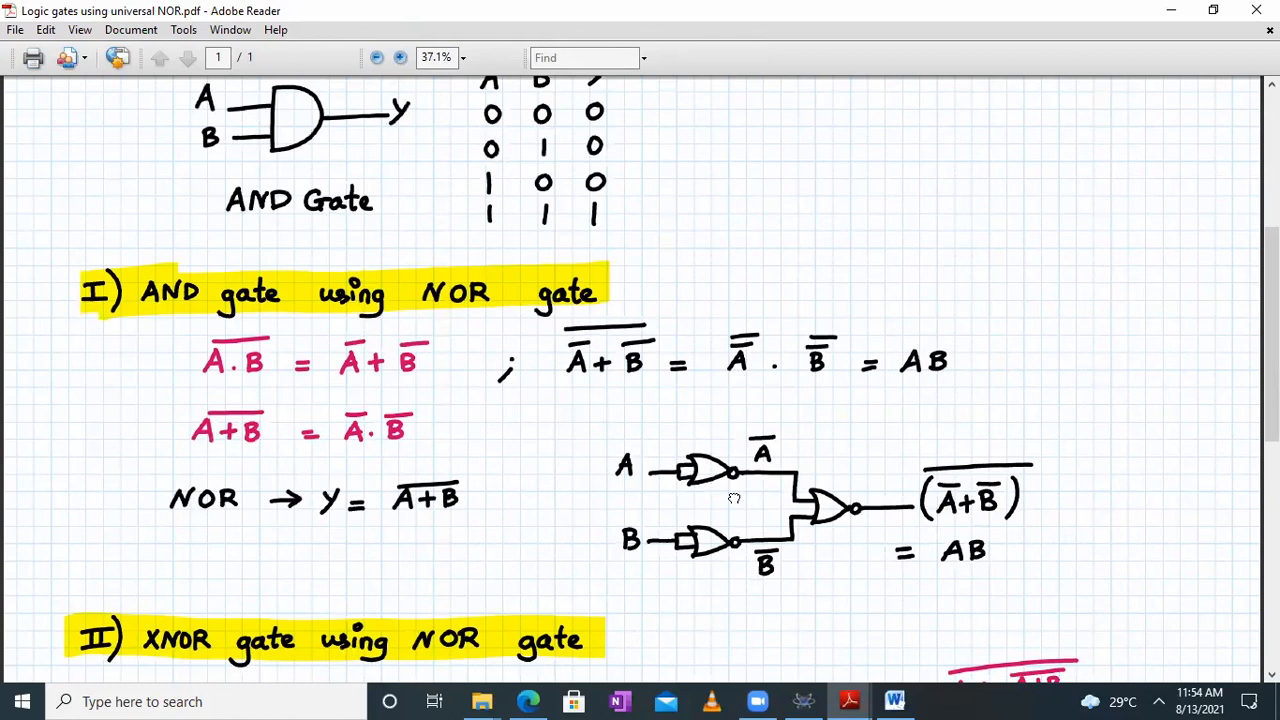
scroll(720, 440, down, 1)
scroll(718, 437, down, 5)
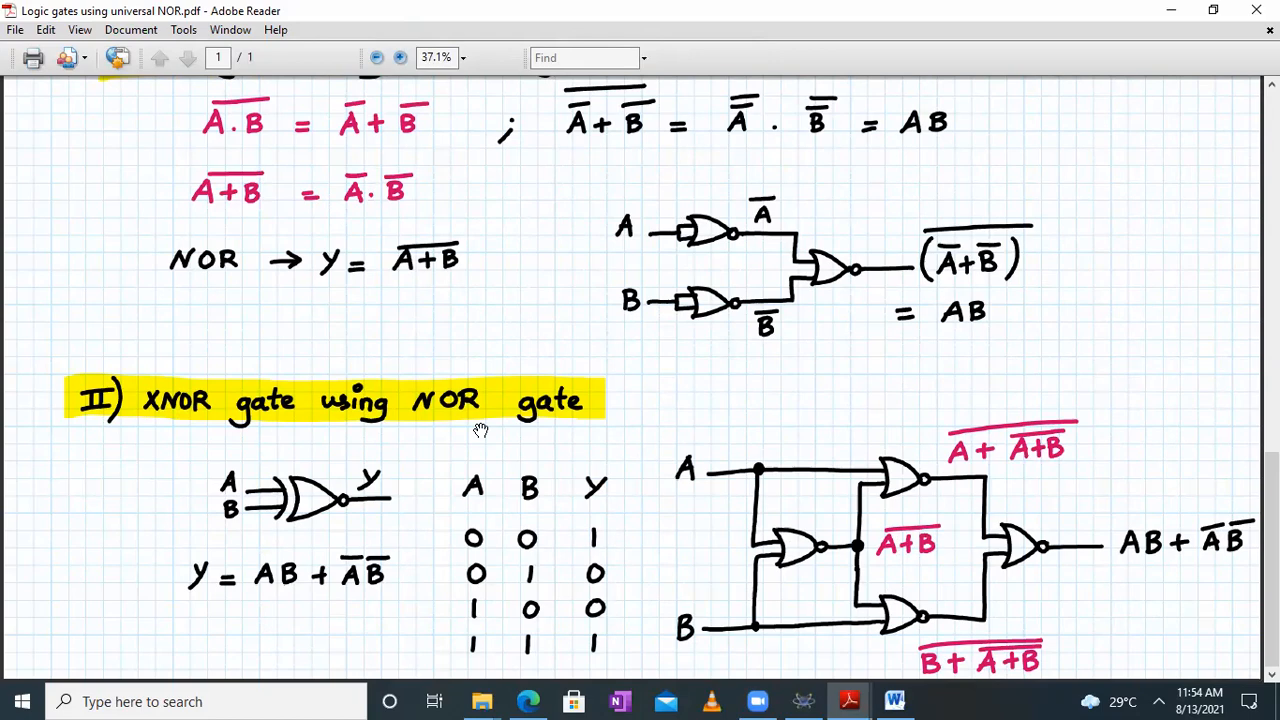
Examine the XNOR truth table, its expression and the four-NOR-gate XNOR circuit in the PDF
scroll(480, 430, up, 1)
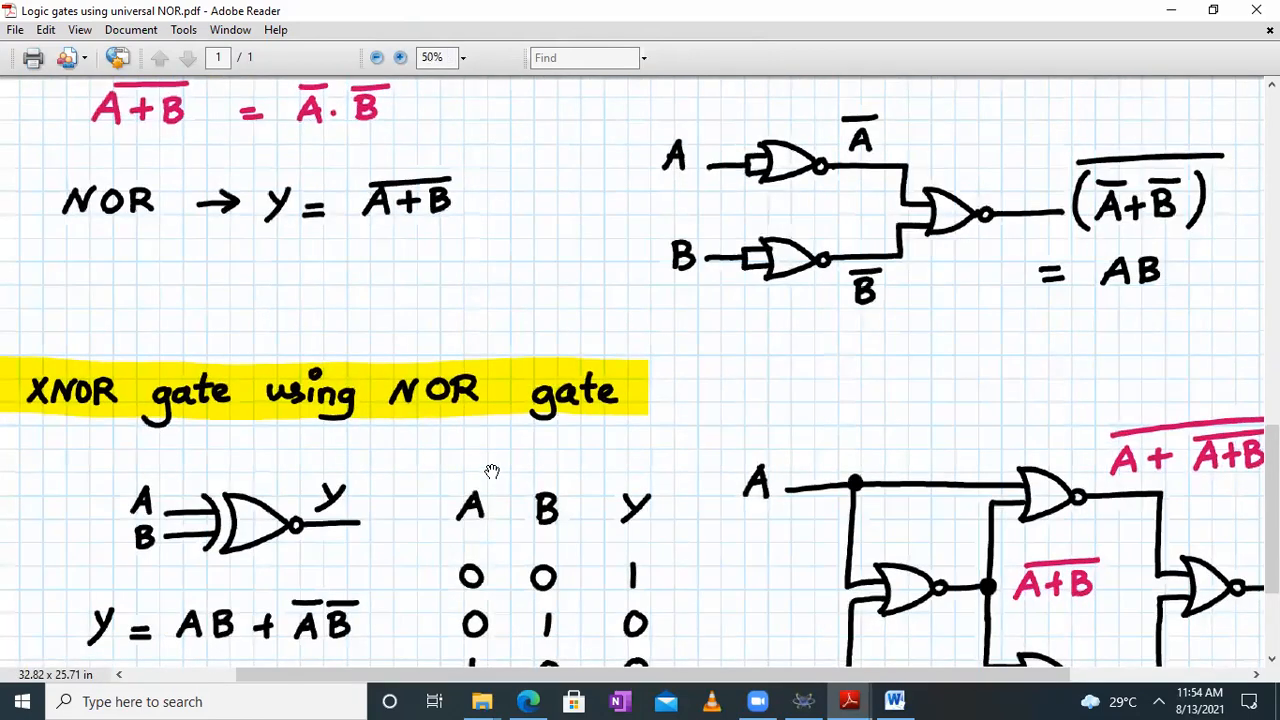
scroll(537, 334, up, 1)
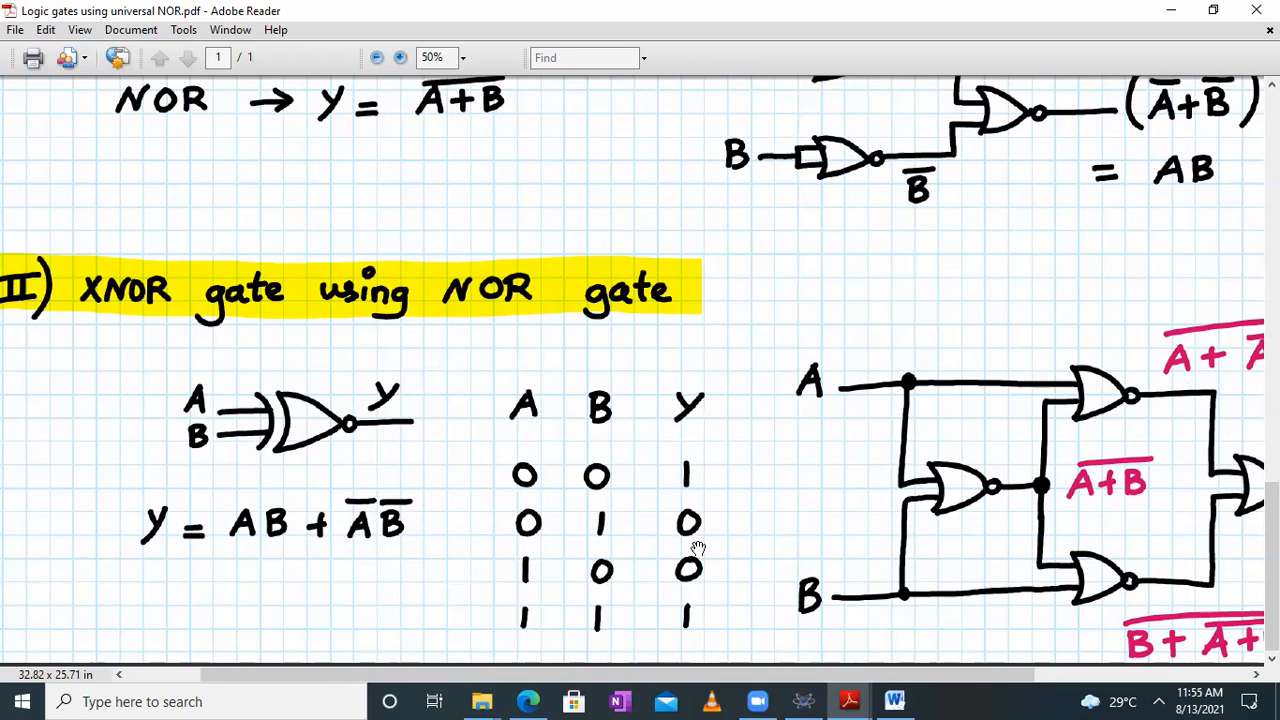
drag(785, 466, 497, 433)
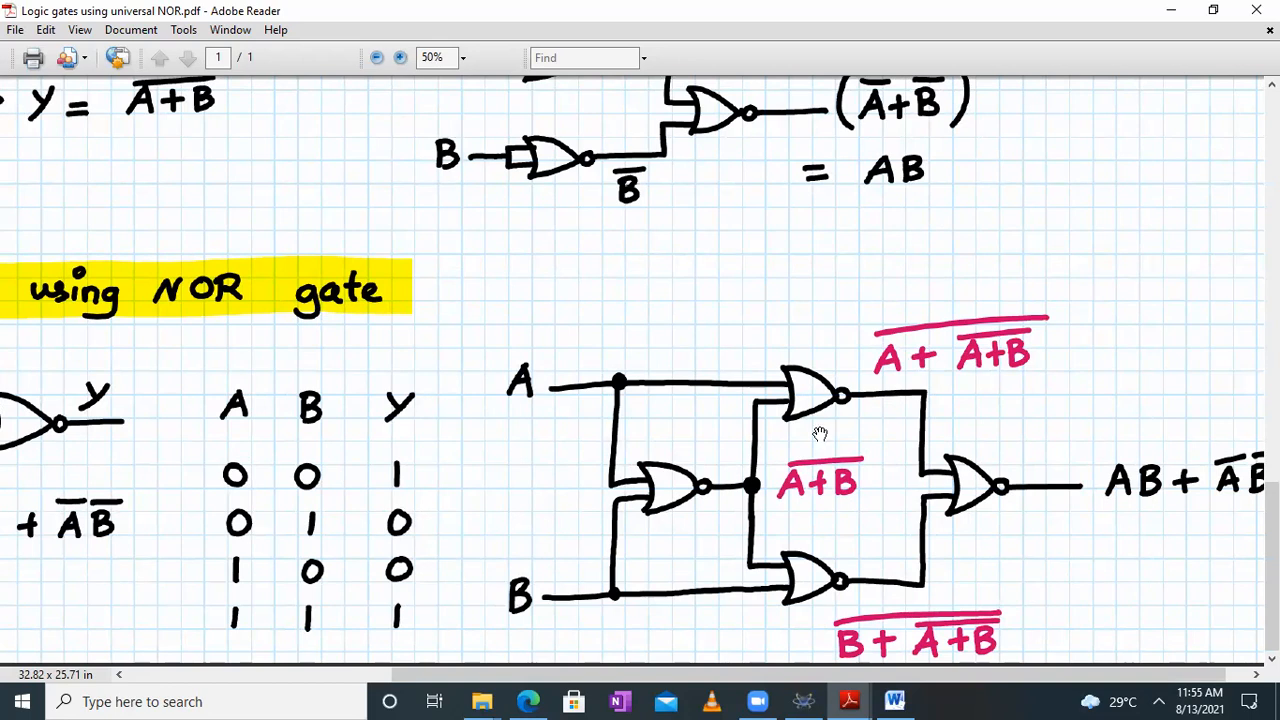
drag(784, 424, 750, 414)
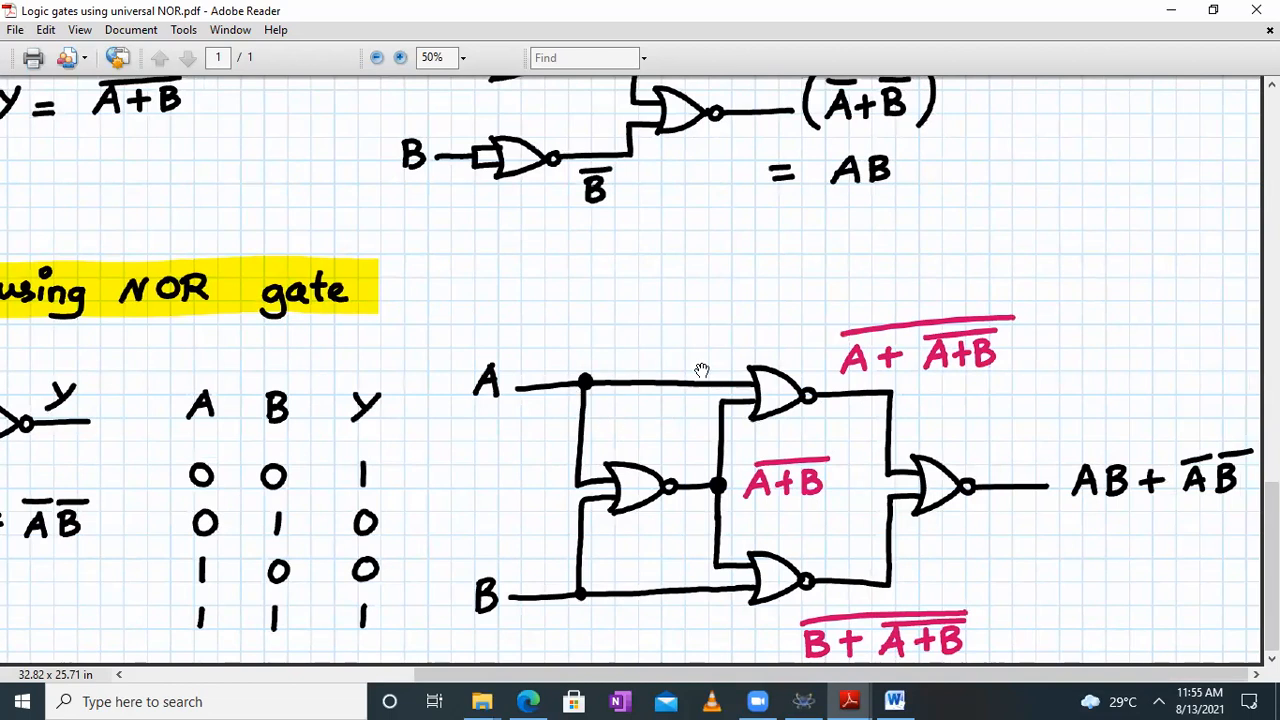
drag(483, 329, 762, 303)
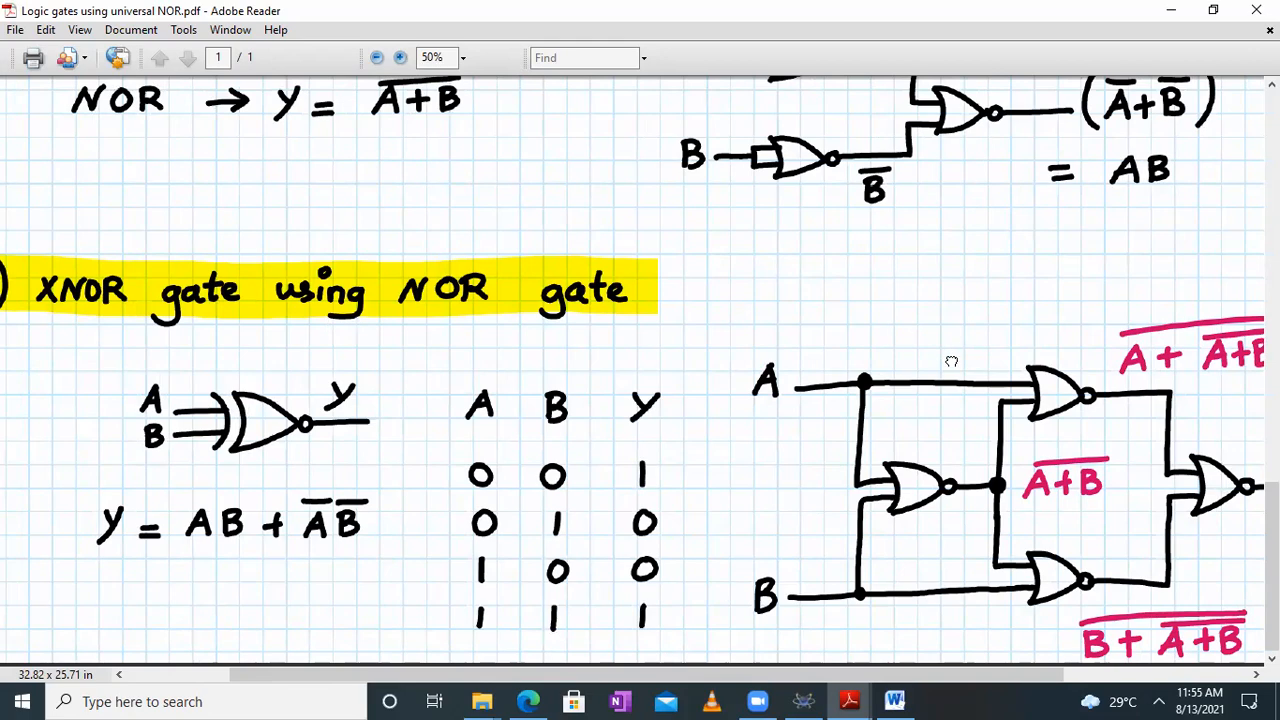
drag(755, 341, 475, 338)
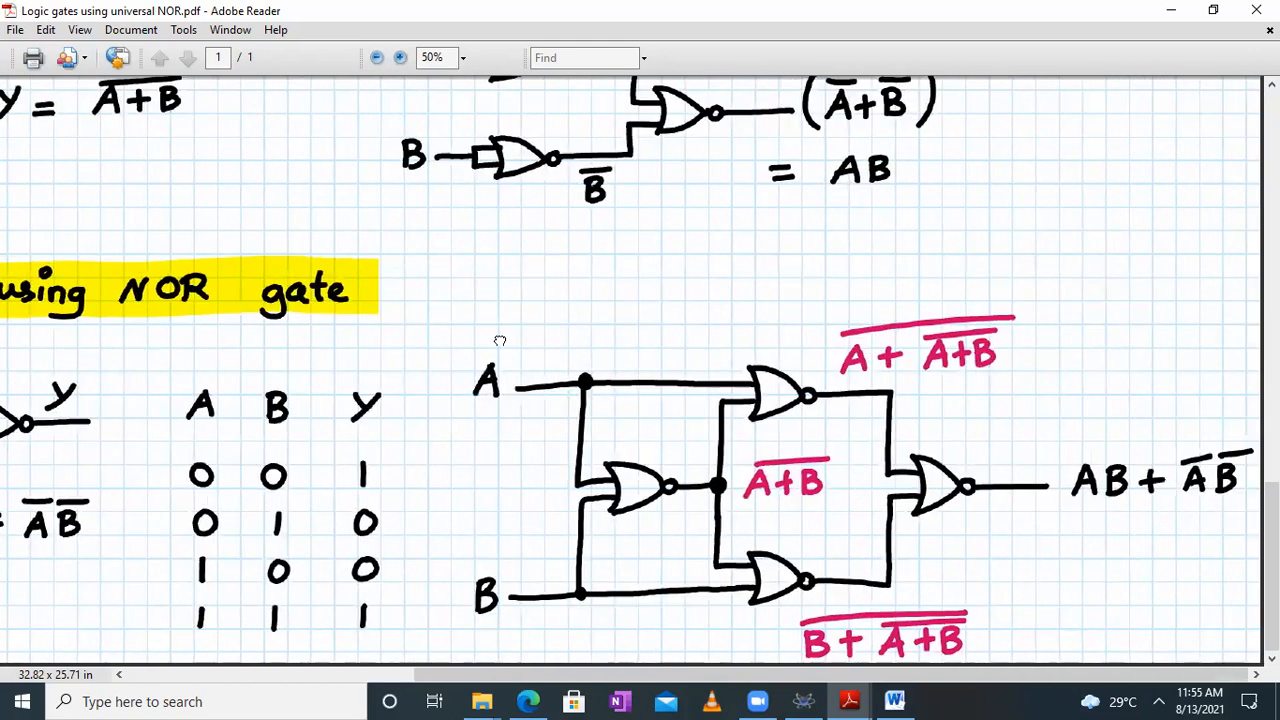
Restore the PDF and Proteus windows to a smaller size and arrange them side by side
click(1213, 10)
drag(650, 346, 320, 294)
scroll(320, 293, down, 1)
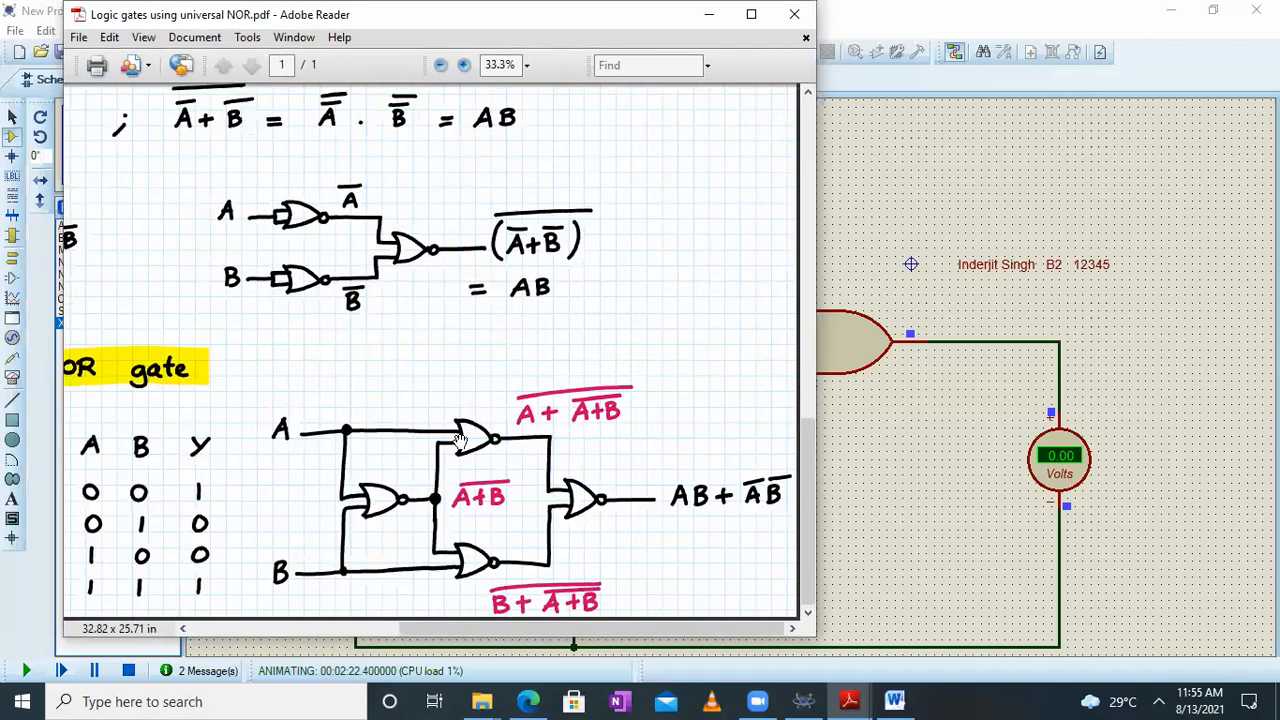
click(1216, 10)
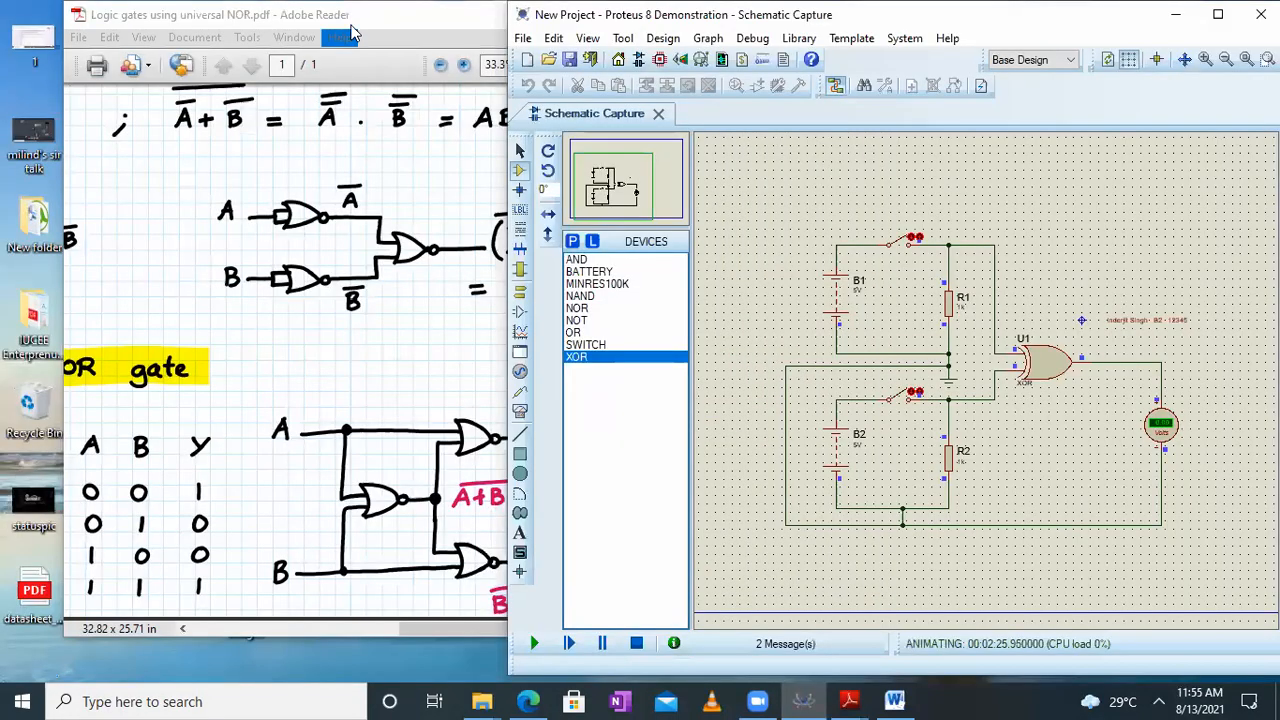
click(365, 22)
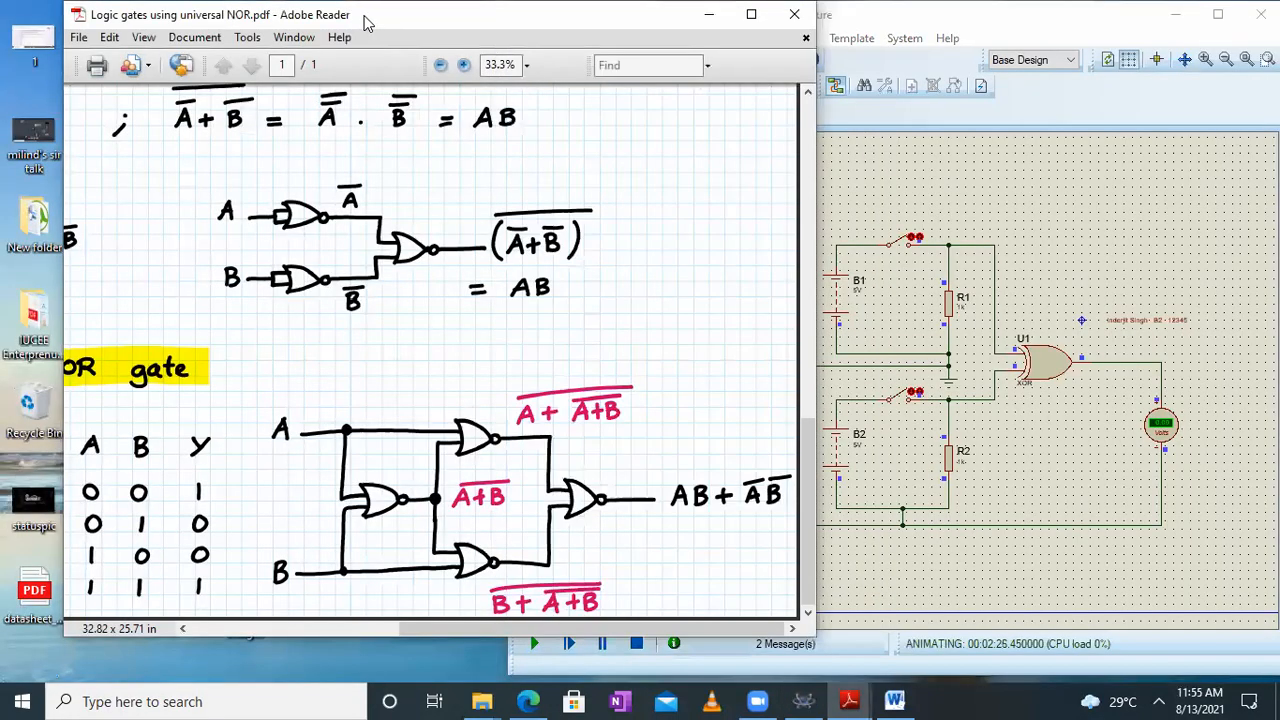
drag(365, 22, 98, 22)
Extend the PDF window's height and set its view so the NOR-based XNOR circuit shows at 33.3%
scroll(14, 342, down, 3)
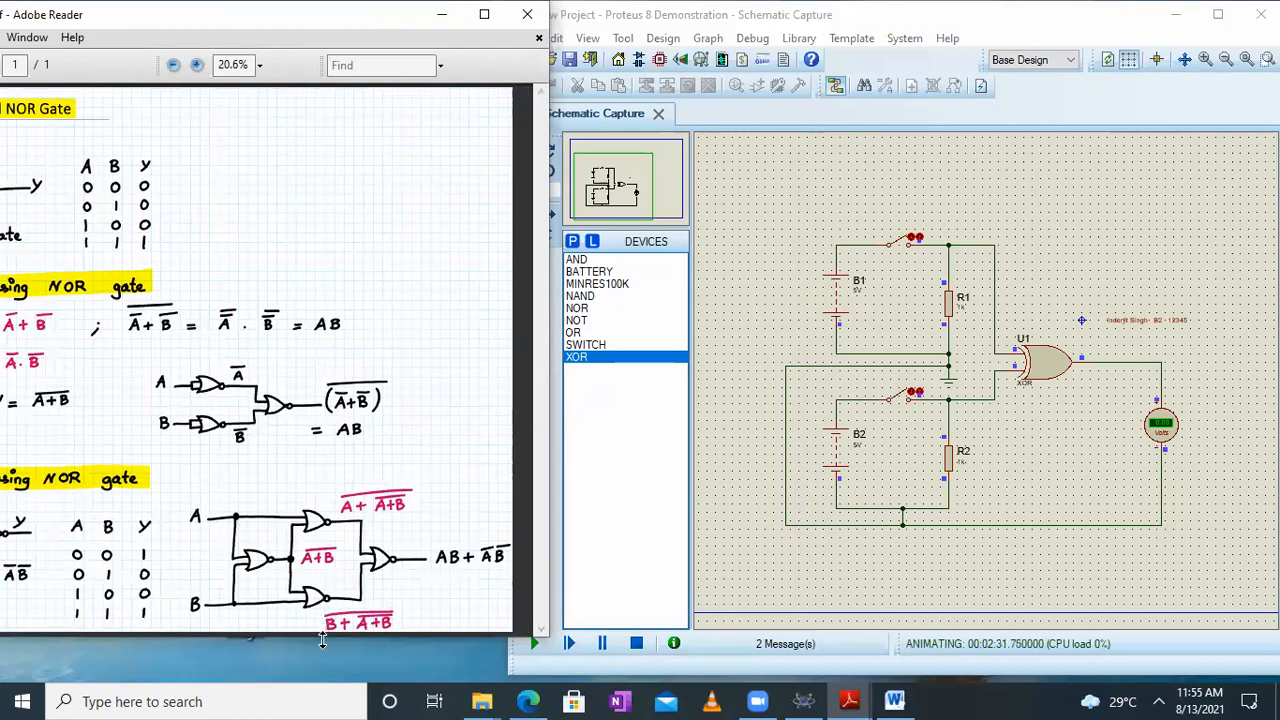
drag(322, 641, 323, 644)
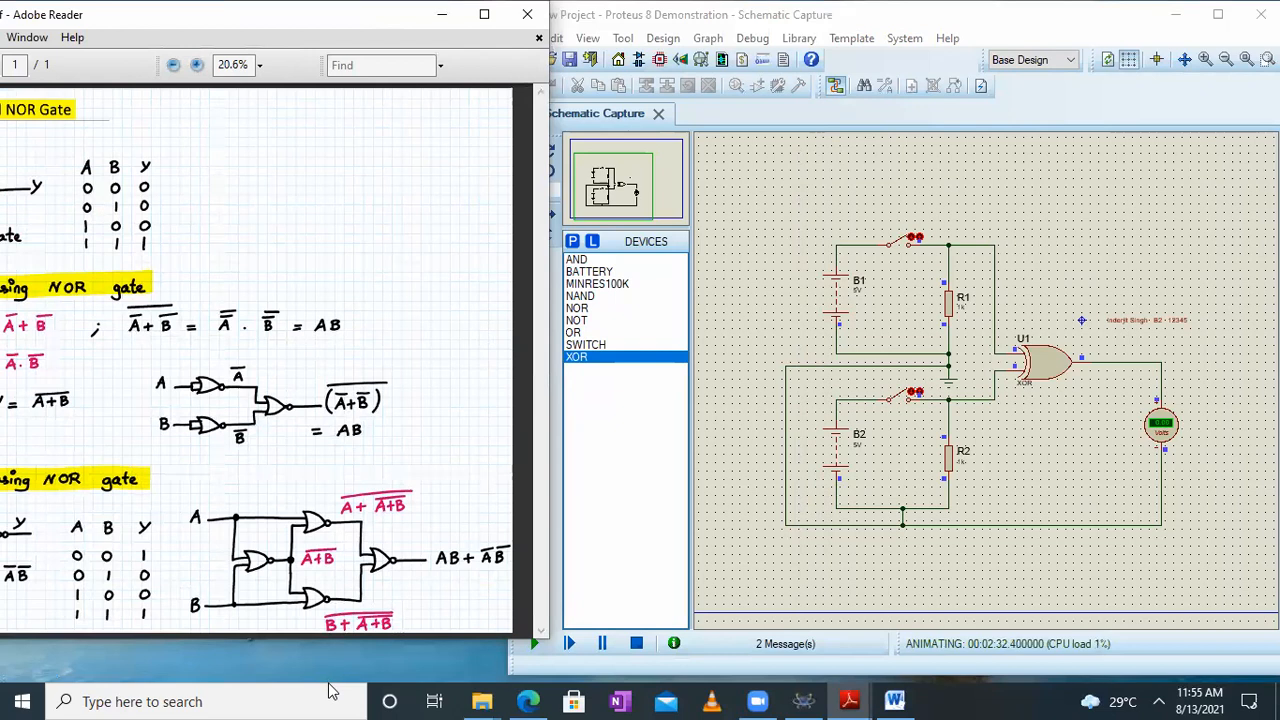
double_click(390, 645)
scroll(326, 543, up, 3)
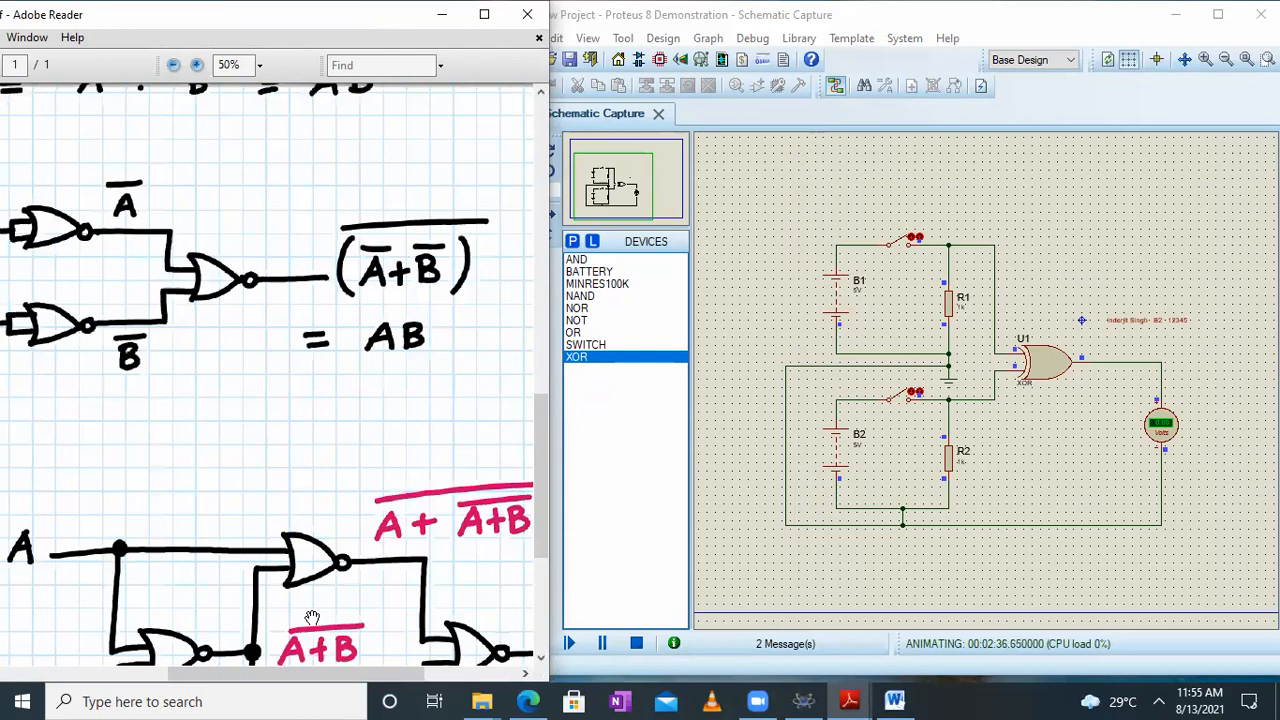
drag(312, 617, 311, 264)
scroll(279, 478, down, 1)
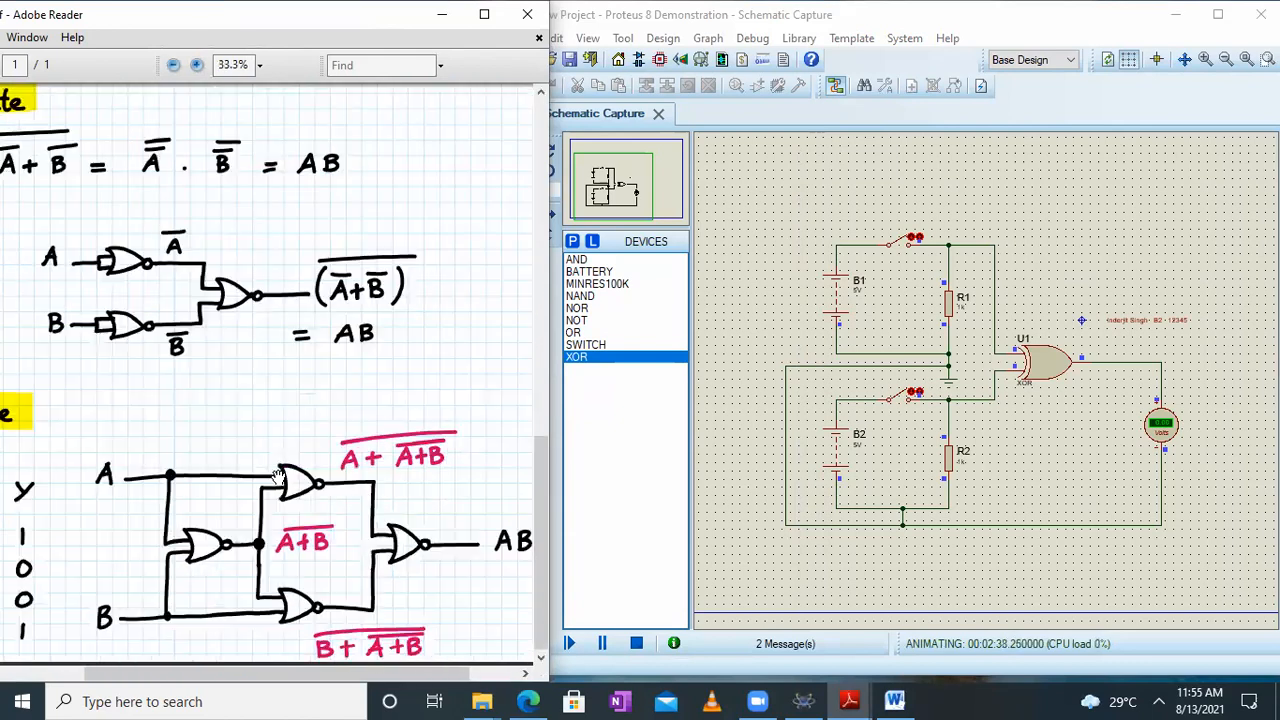
drag(295, 527, 284, 525)
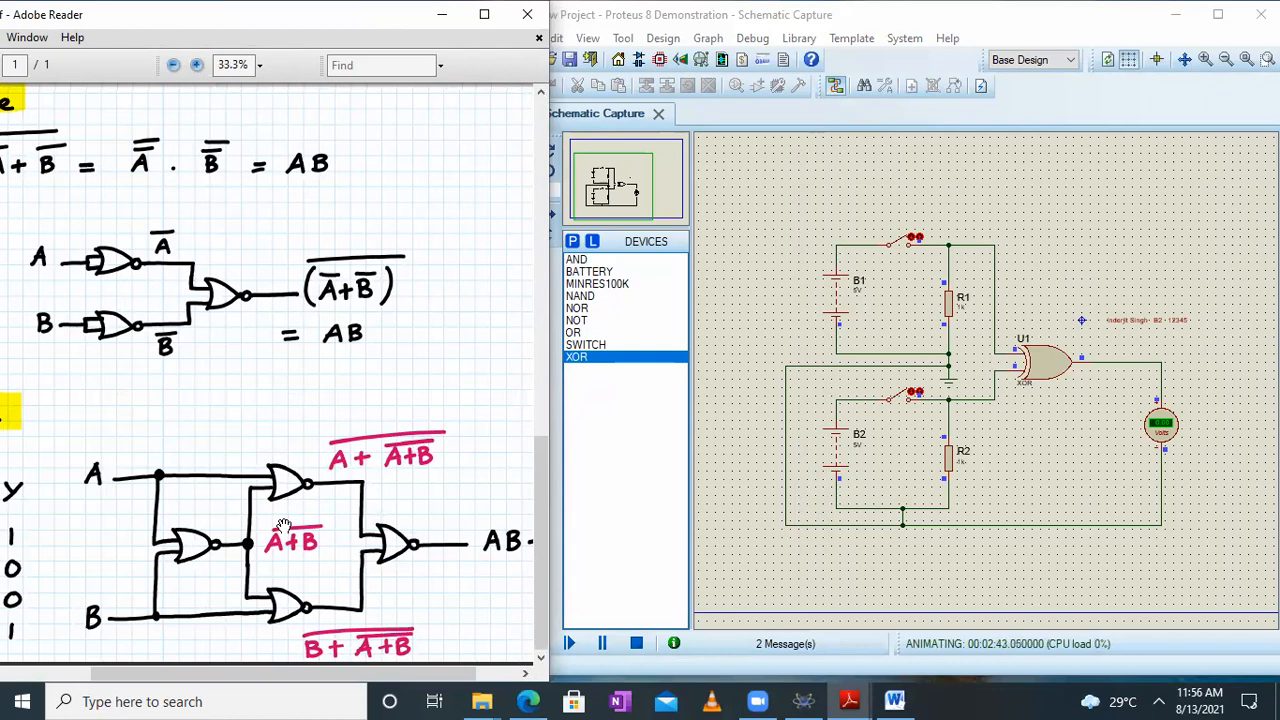
Stop the Proteus simulation and zoom the schematic to the area around the two-switch XOR circuit
click(604, 644)
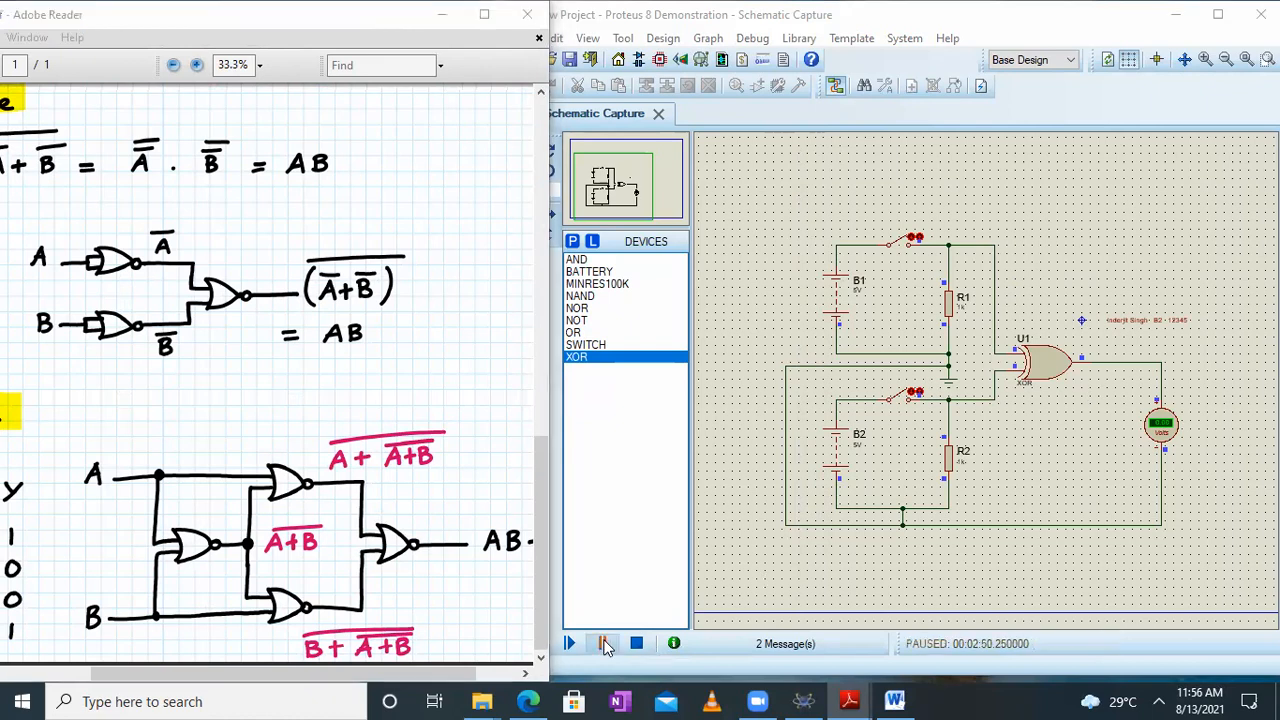
click(643, 648)
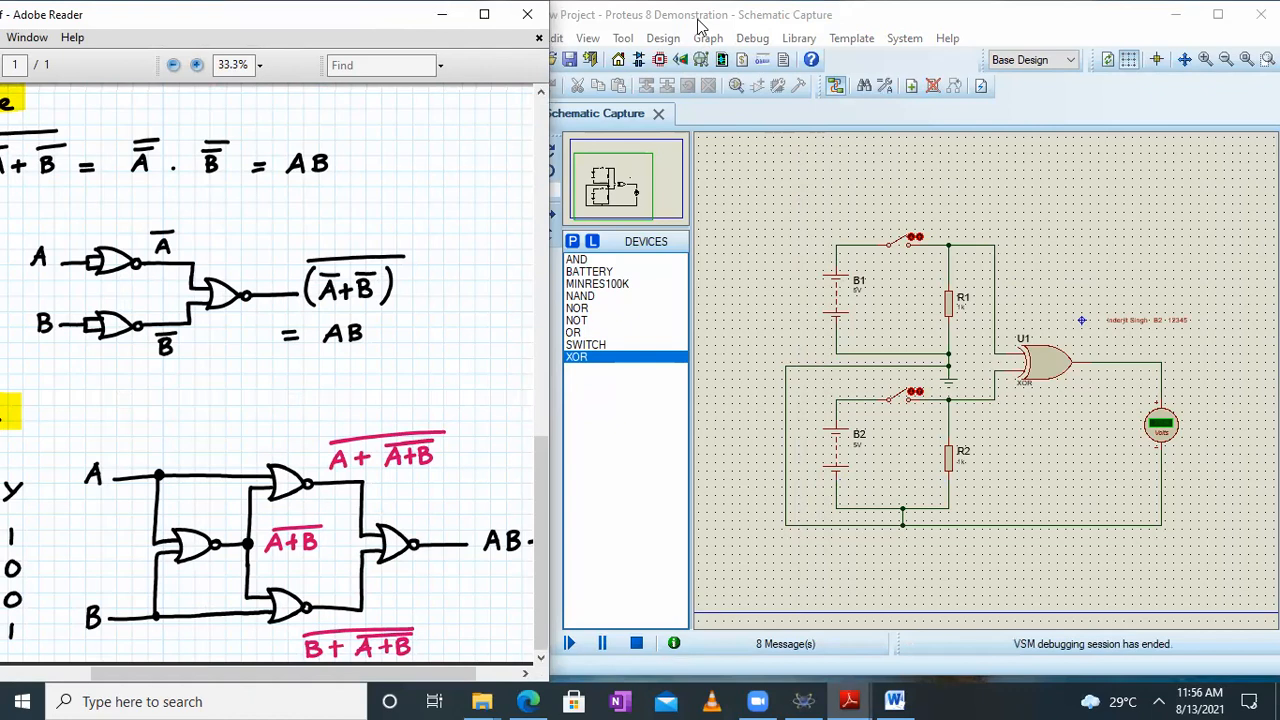
click(590, 40)
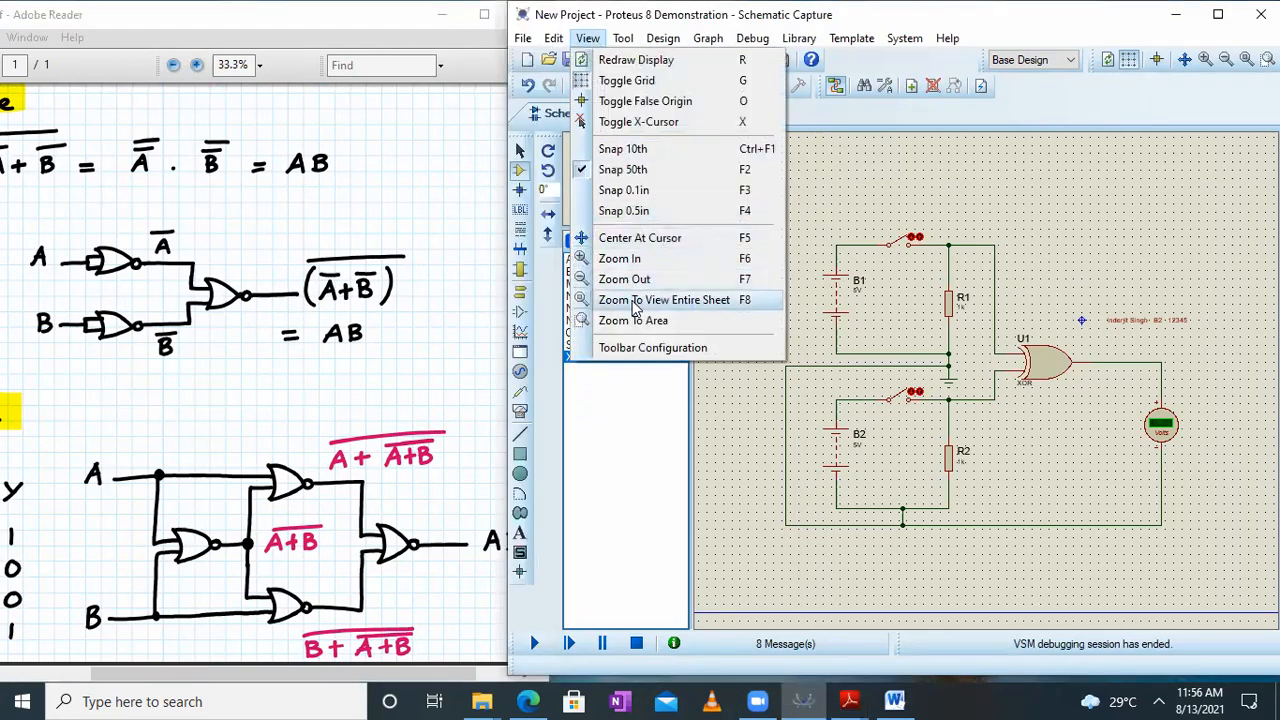
click(634, 321)
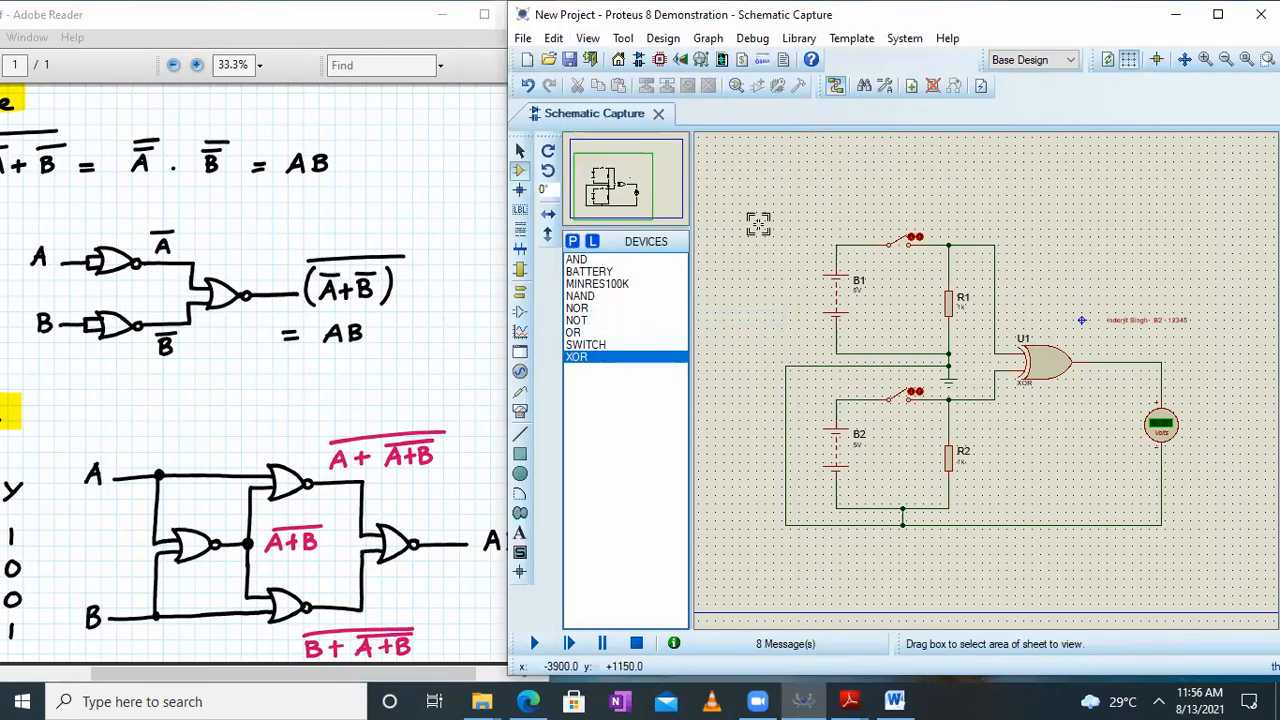
drag(770, 228, 1192, 524)
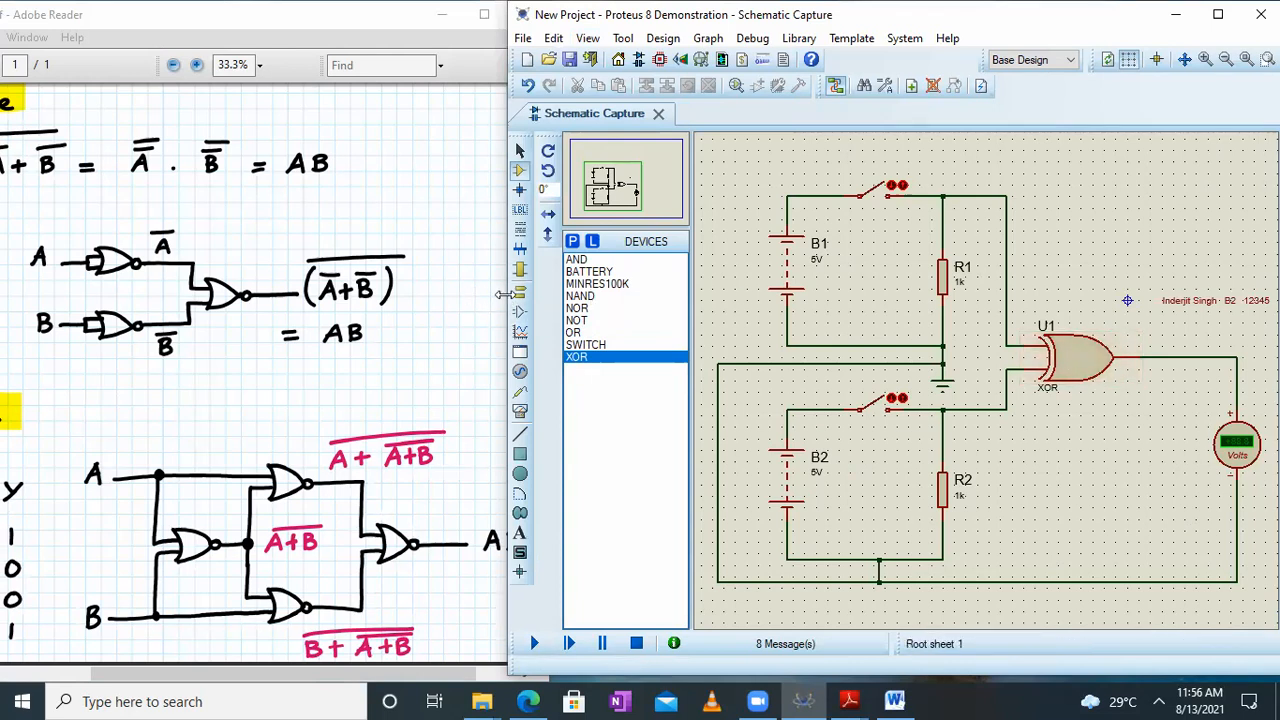
Widen the Proteus window and narrow the PDF window, keeping the XNOR-from-NOR circuit in view beside the schematic
drag(505, 294, 347, 296)
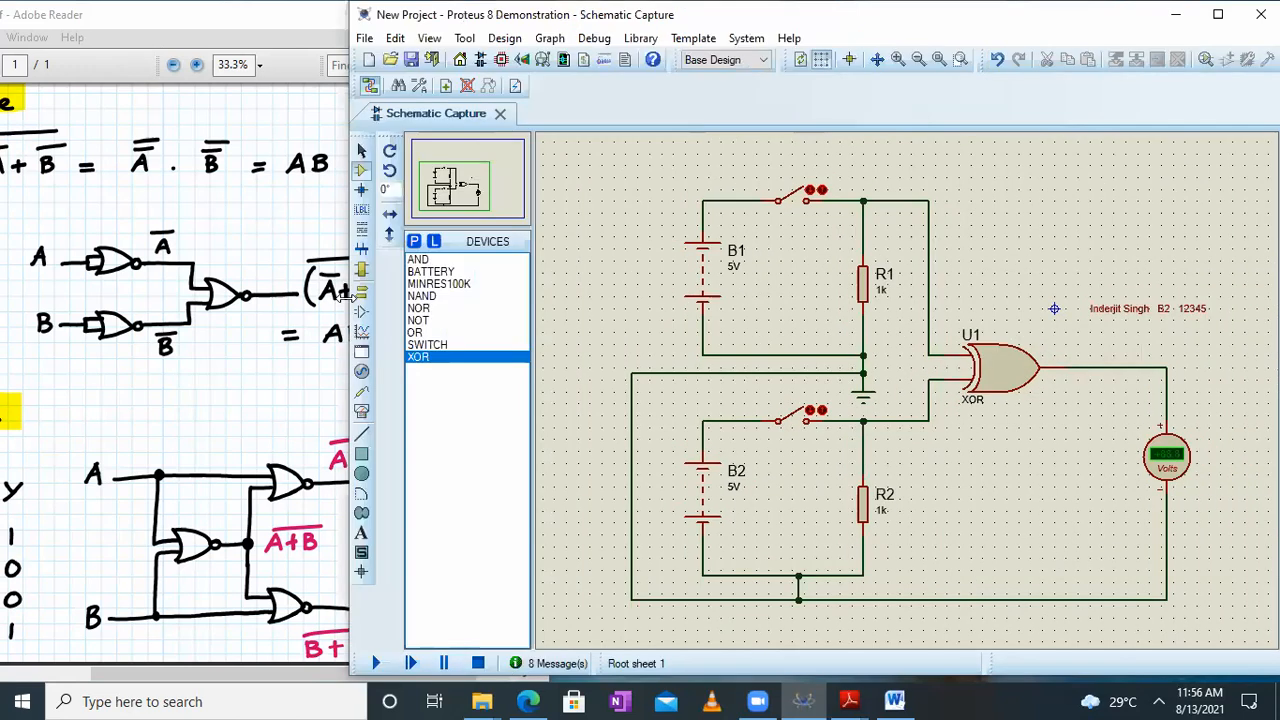
click(290, 346)
drag(286, 417, 211, 316)
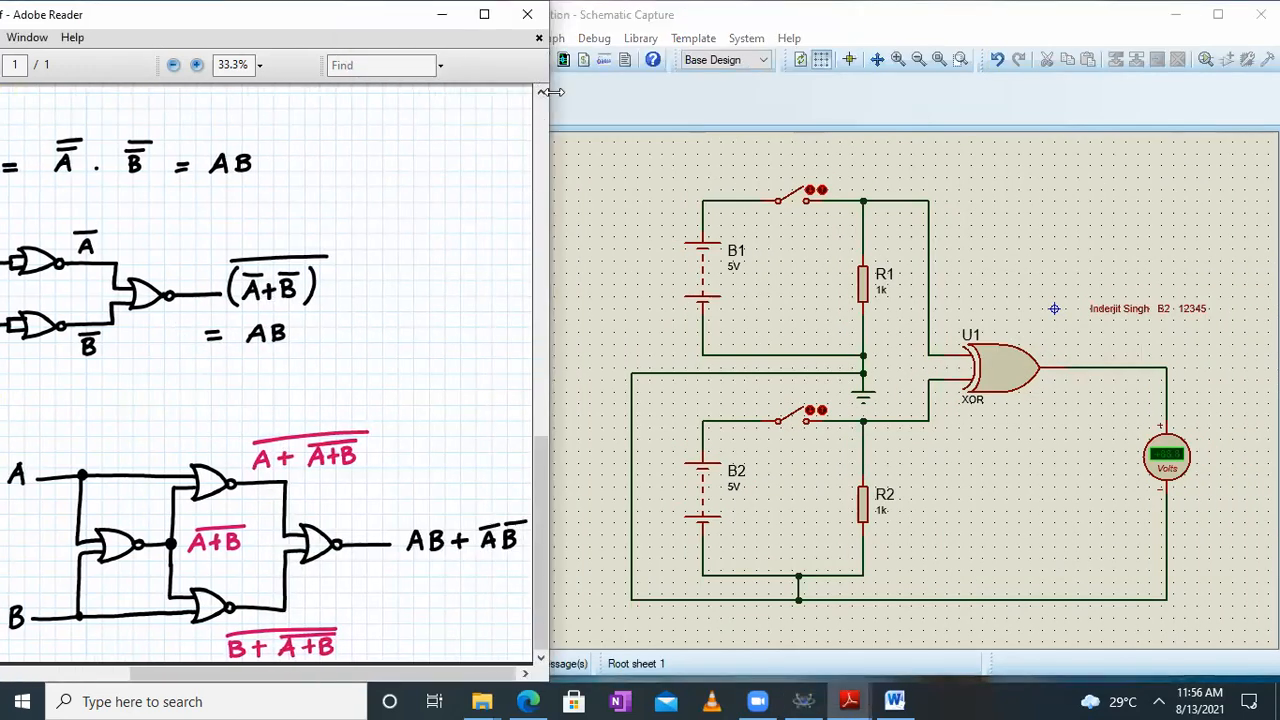
drag(551, 92, 410, 114)
click(808, 86)
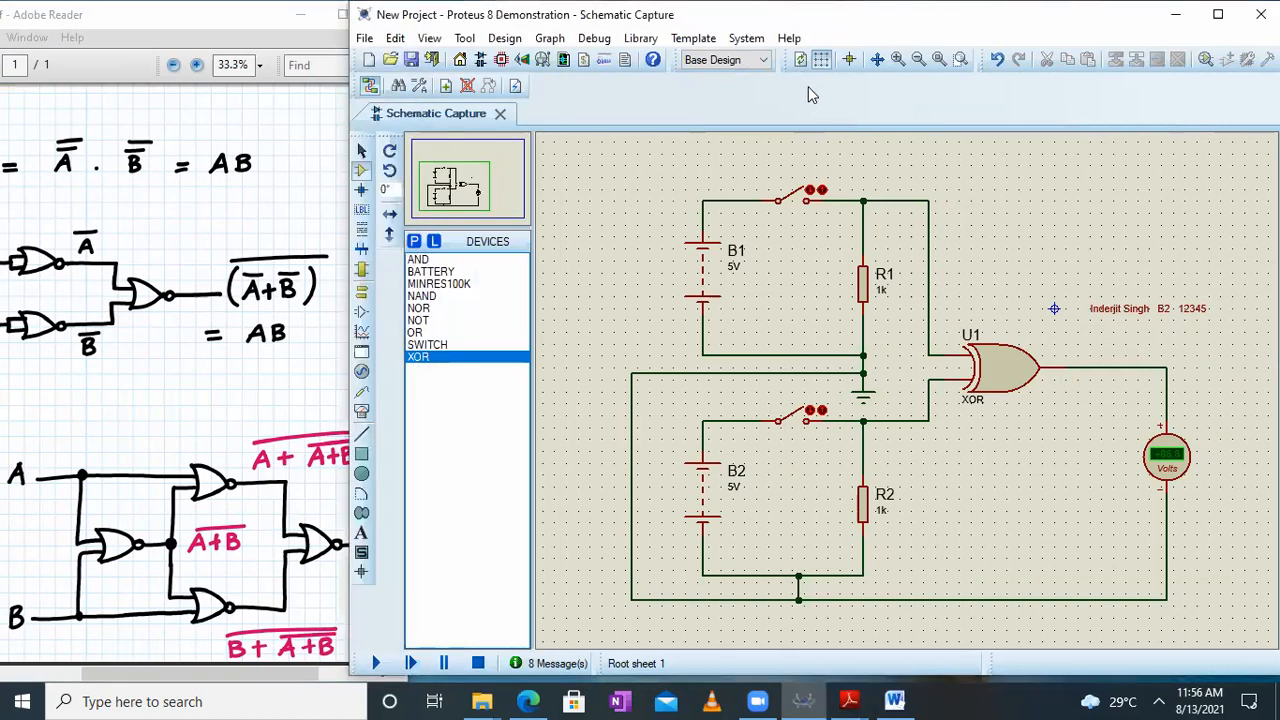
Delete the XOR gate U1 and shift the voltmeter with its return wire farther from the switch branches
right_click(988, 372)
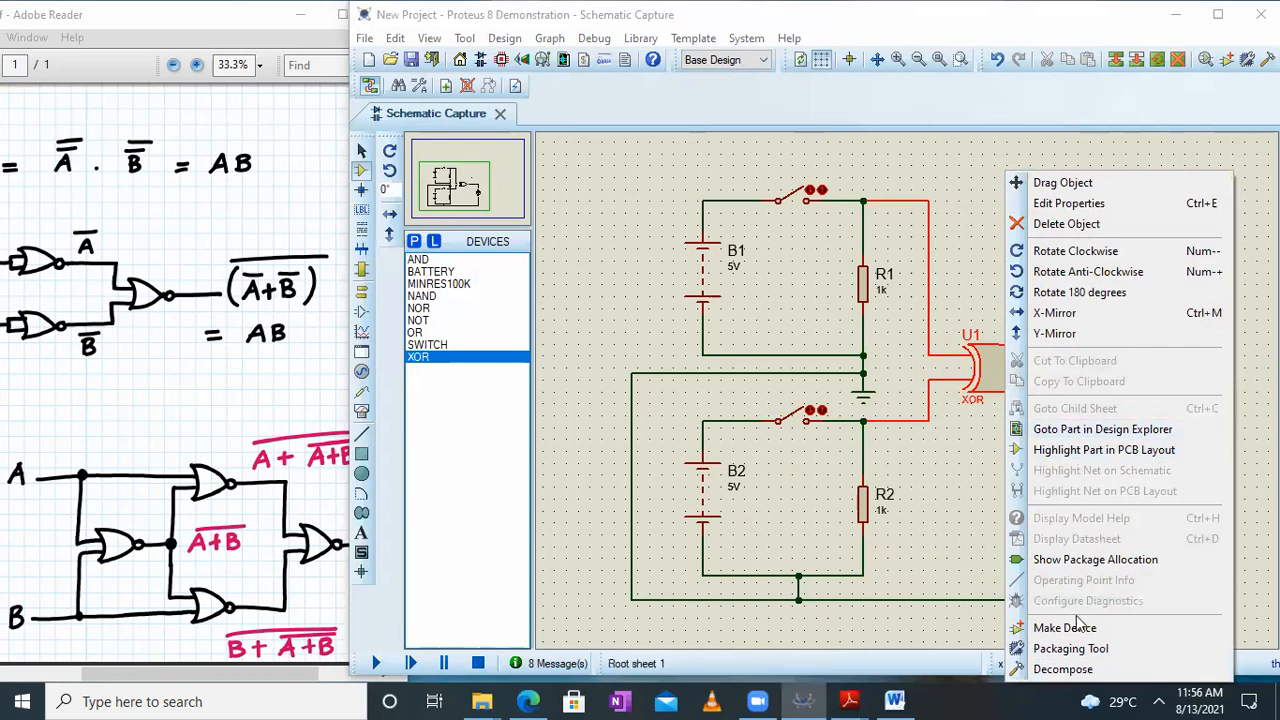
click(1064, 224)
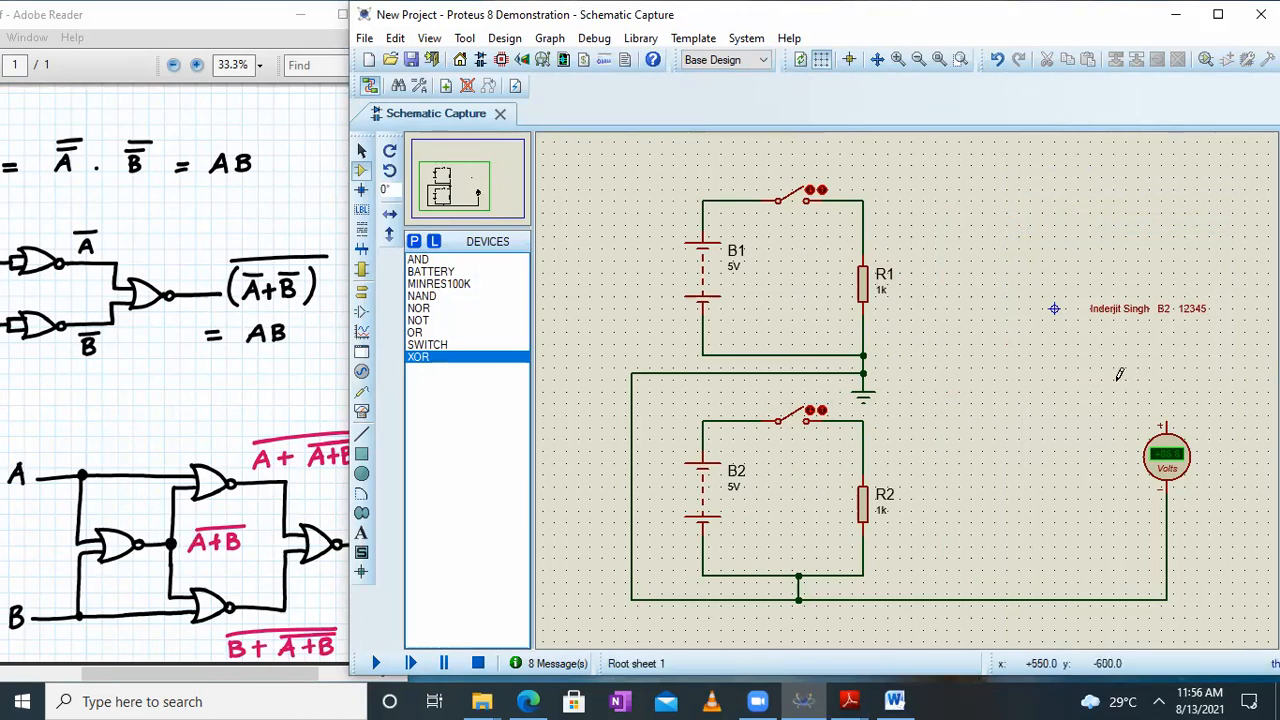
drag(1113, 380, 1215, 630)
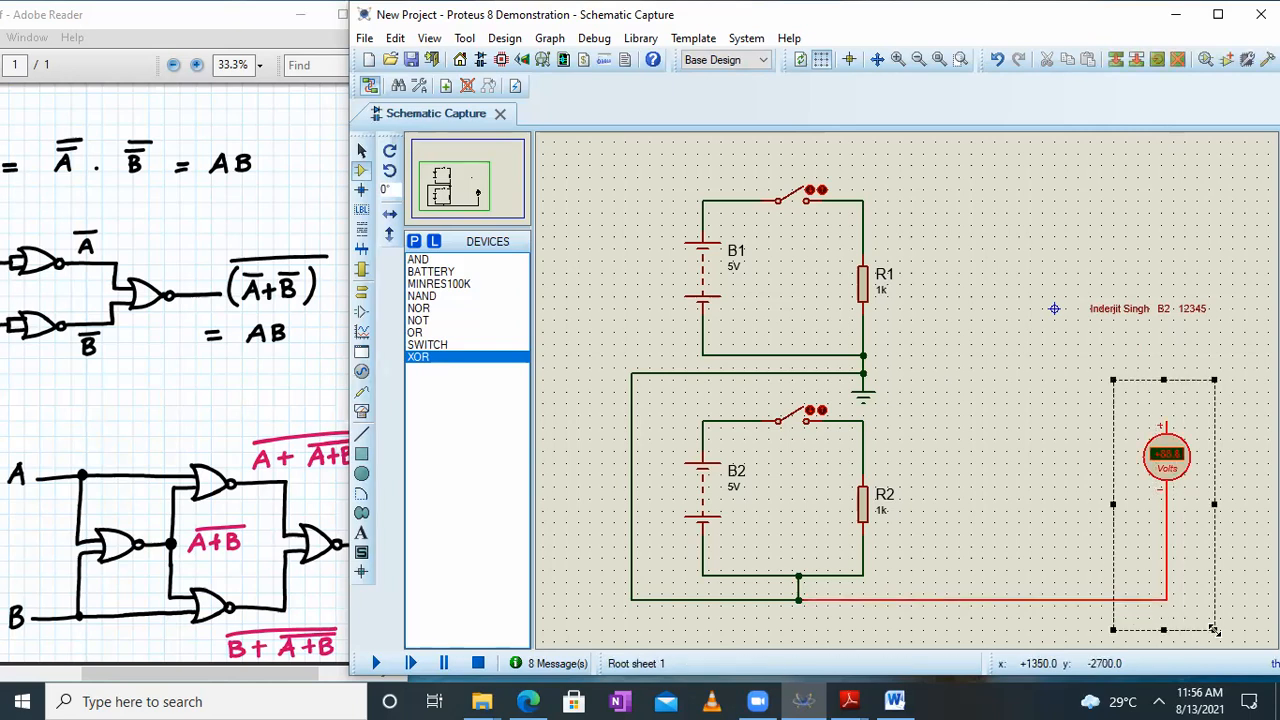
drag(1168, 486, 1236, 484)
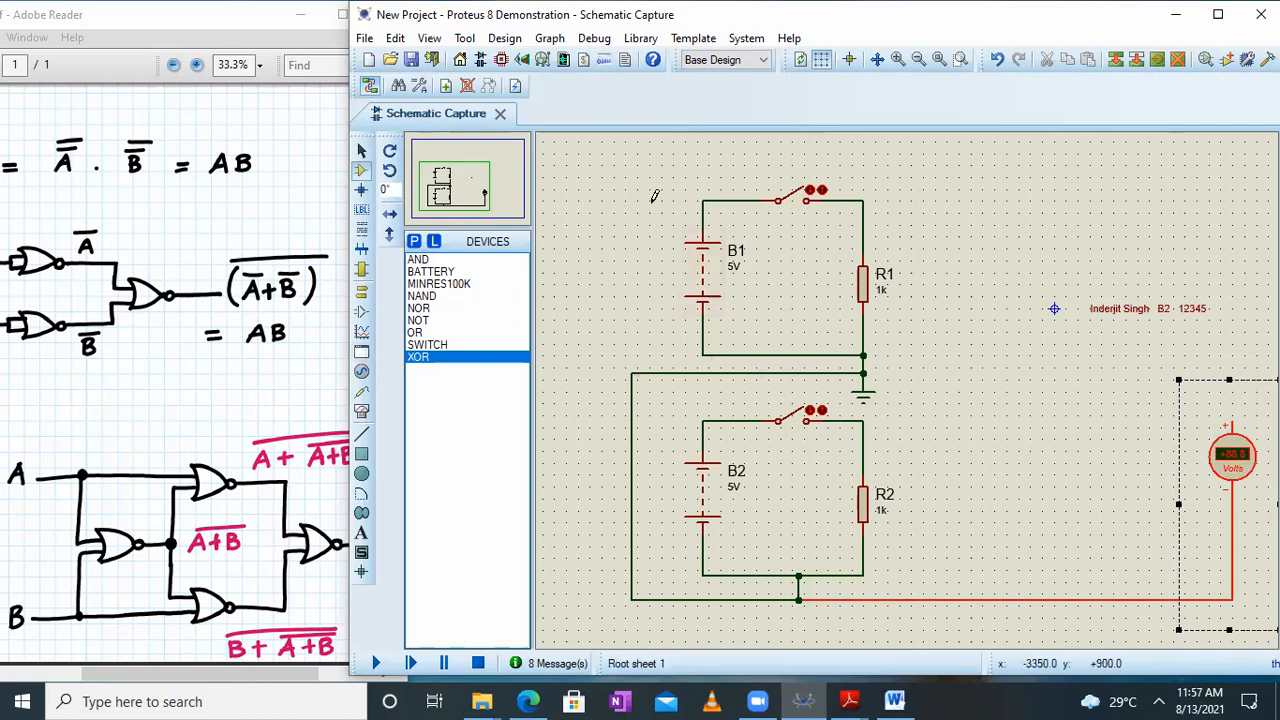
Place a NOR gate beside the two switch branches and move the student identification text below it
click(420, 308)
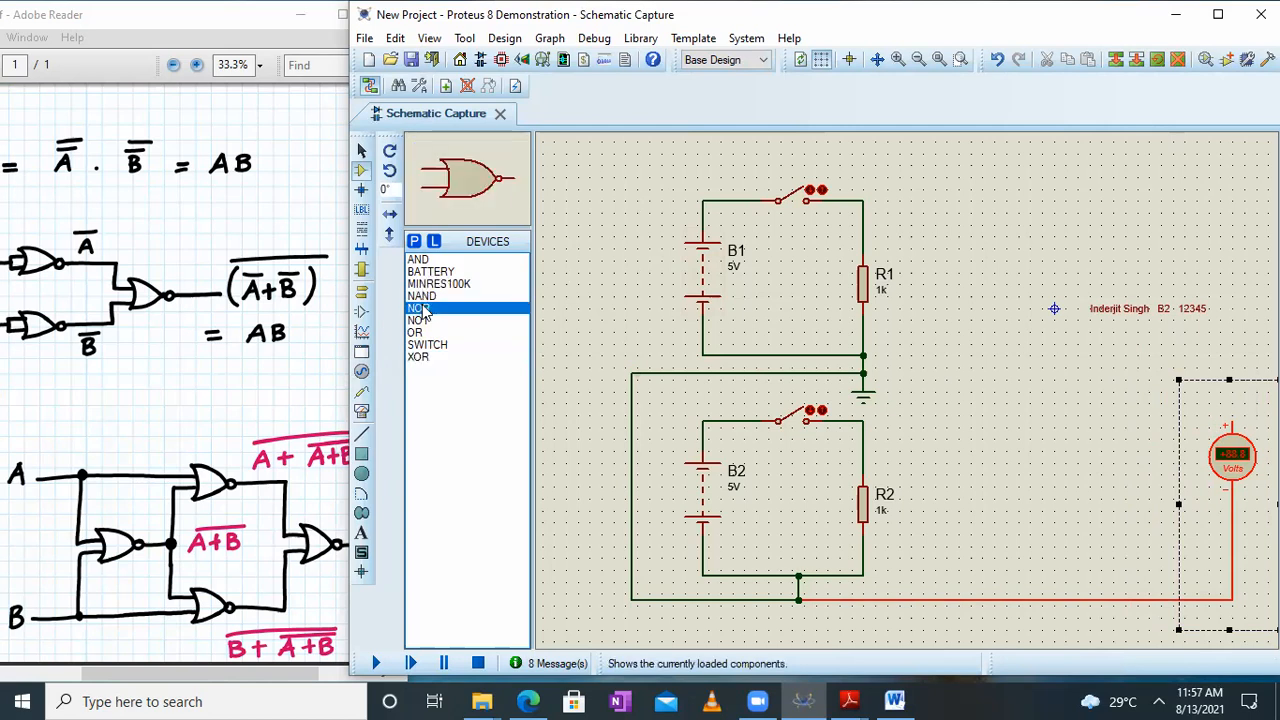
click(958, 360)
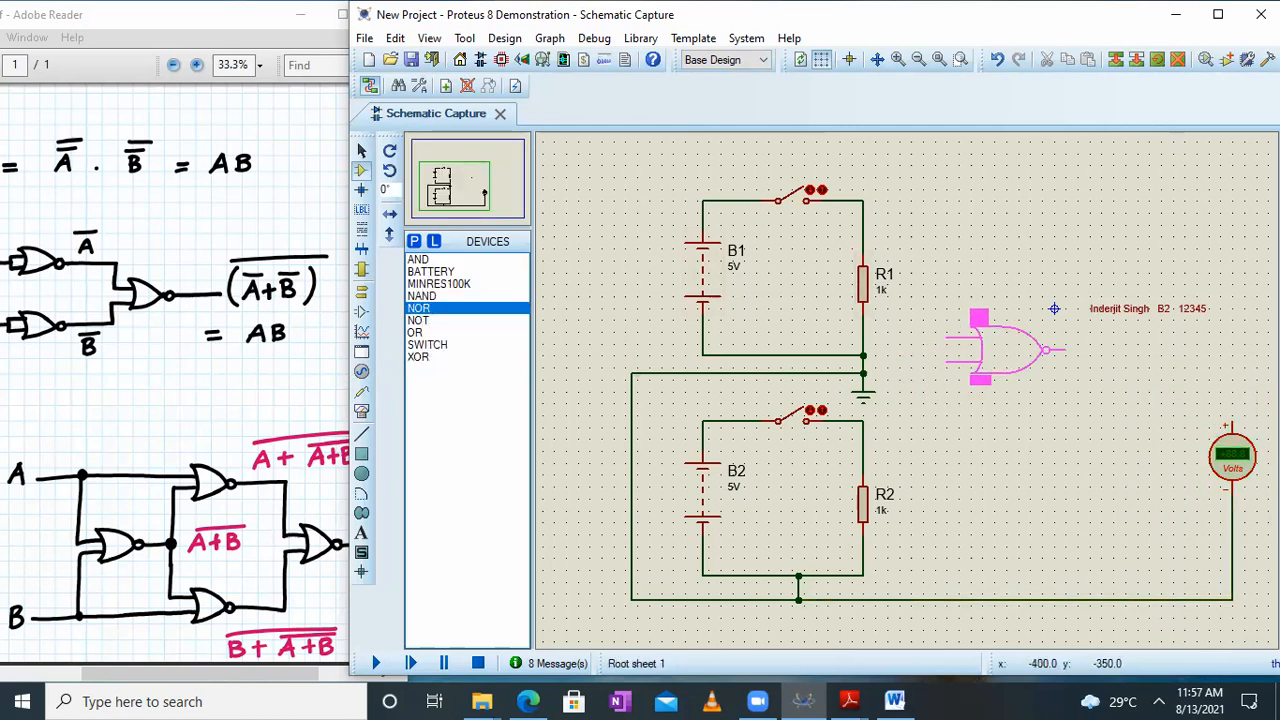
click(1005, 362)
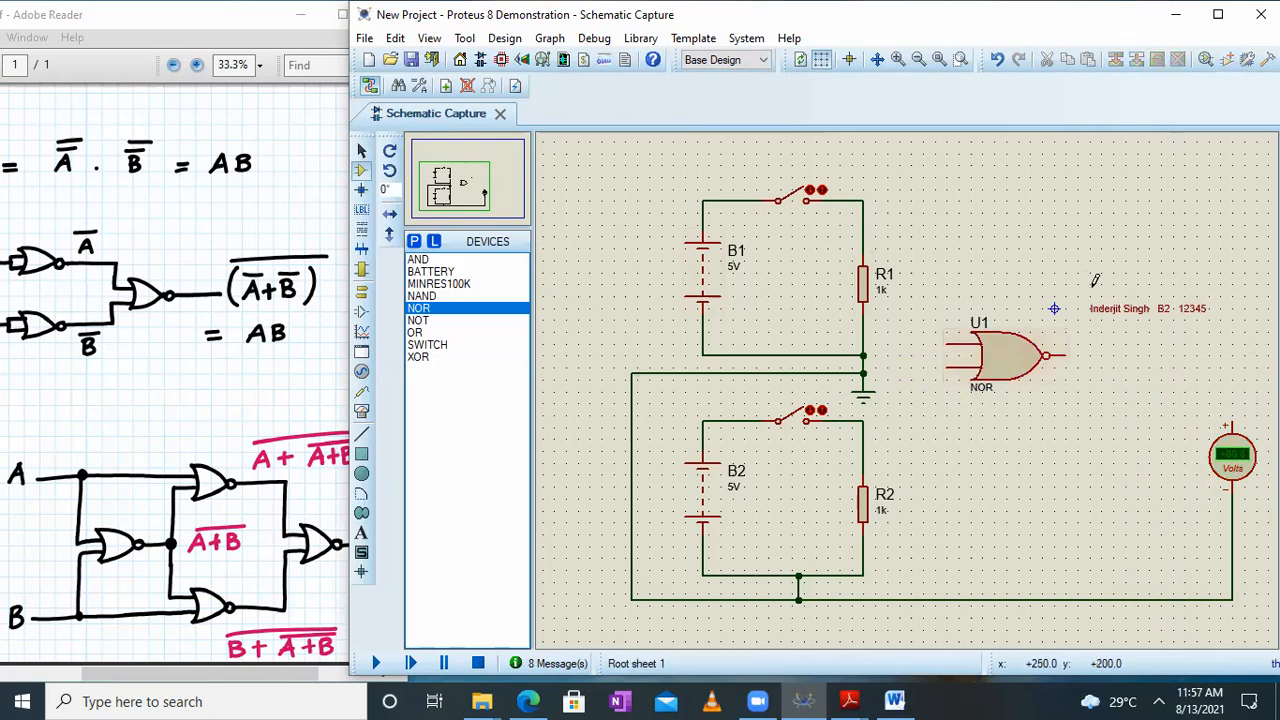
click(1130, 309)
drag(1151, 289, 1064, 520)
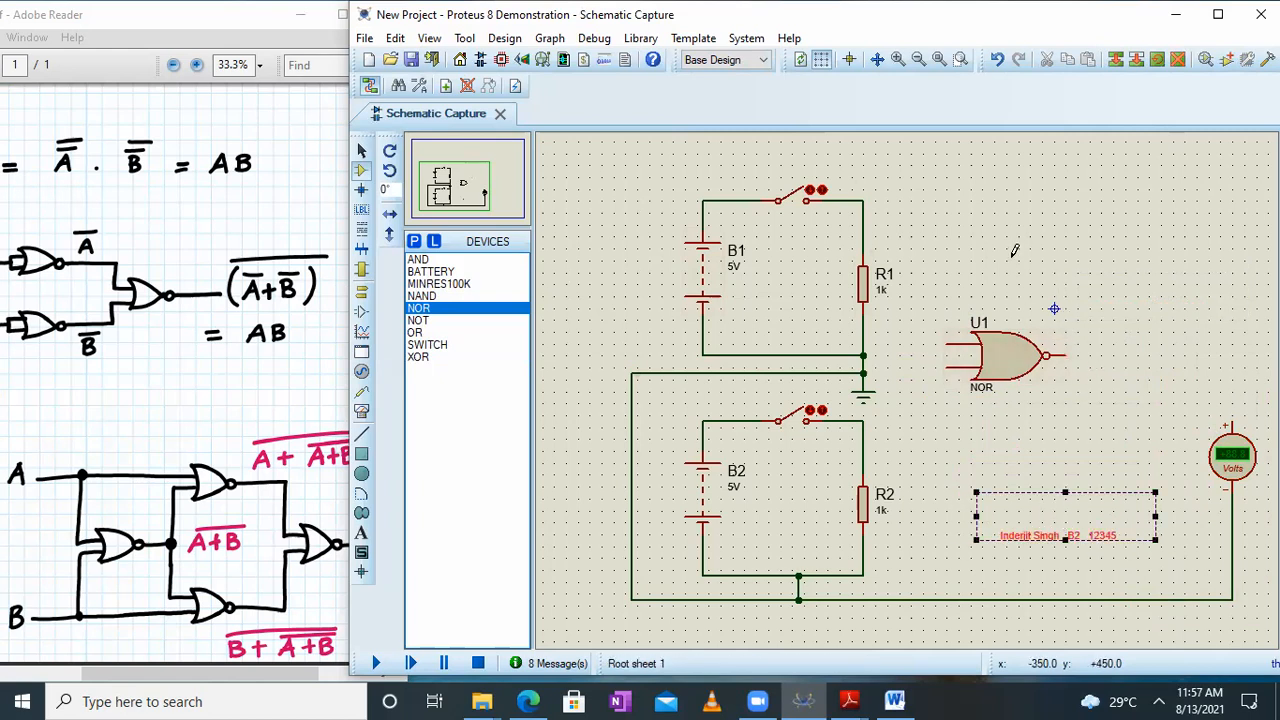
Place two more NOR gates beyond the first one, one above and one below its level
click(445, 175)
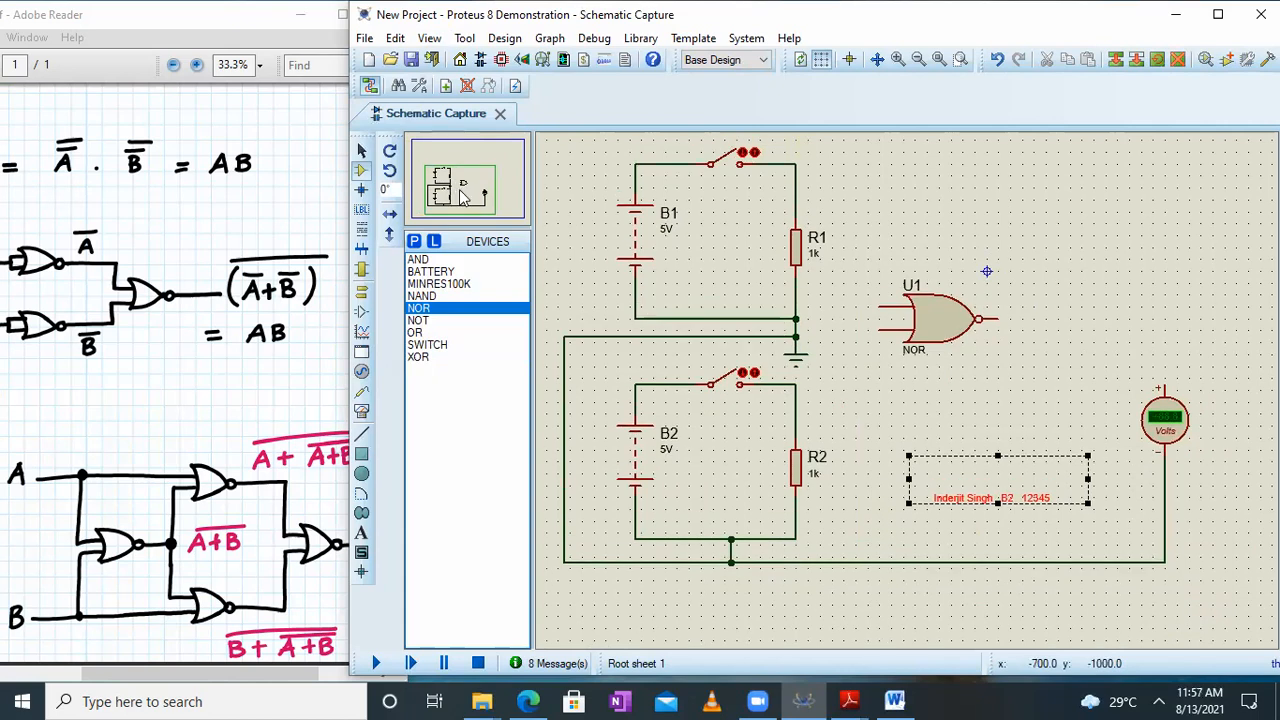
click(418, 310)
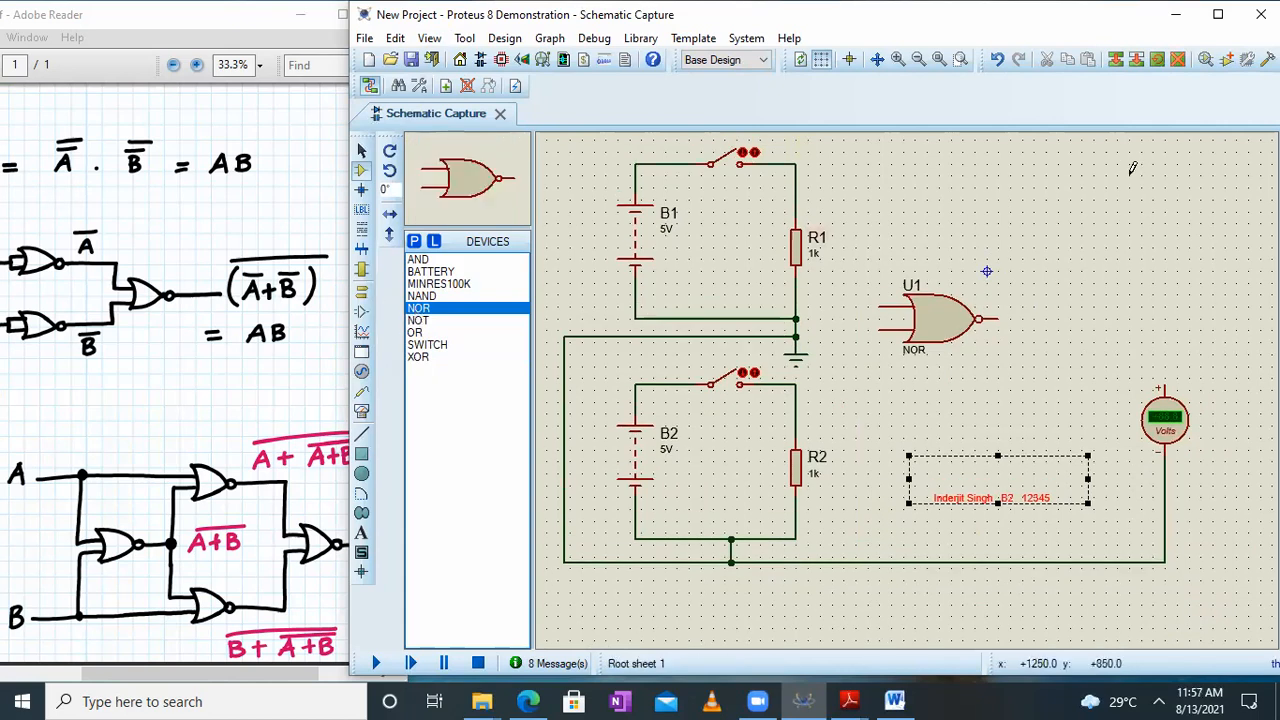
click(1063, 202)
click(1062, 222)
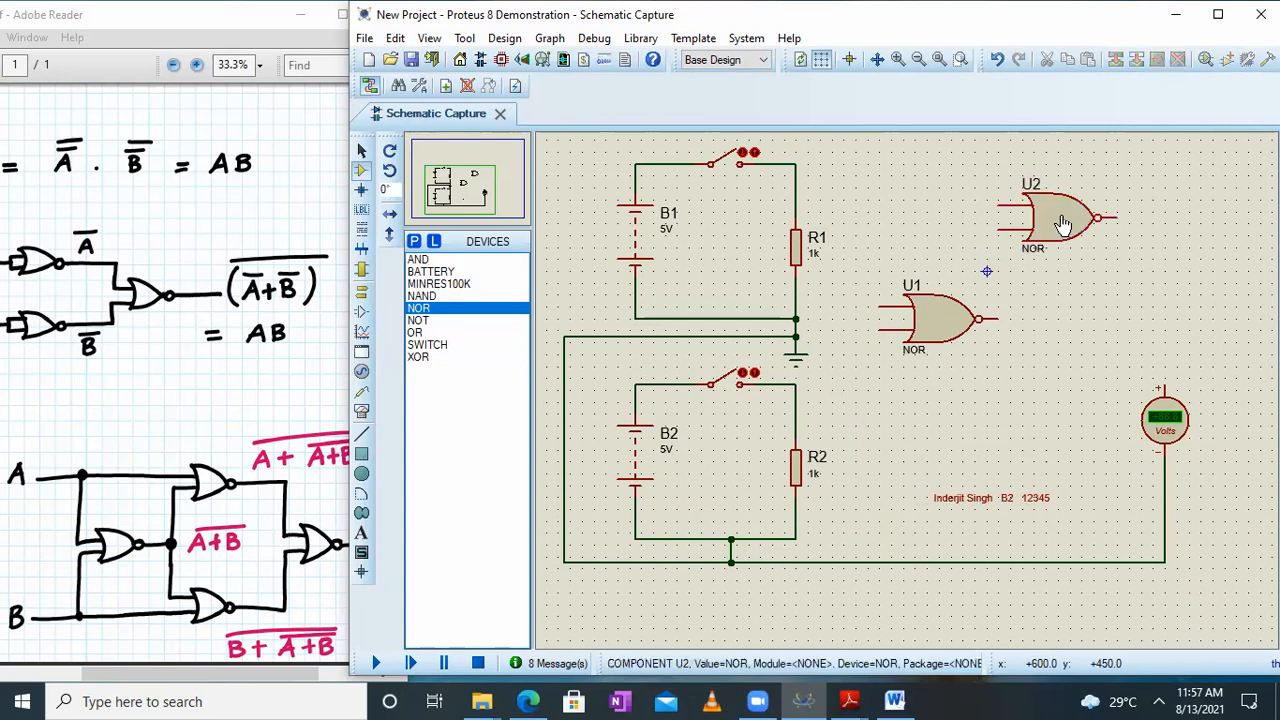
click(1063, 402)
click(1063, 405)
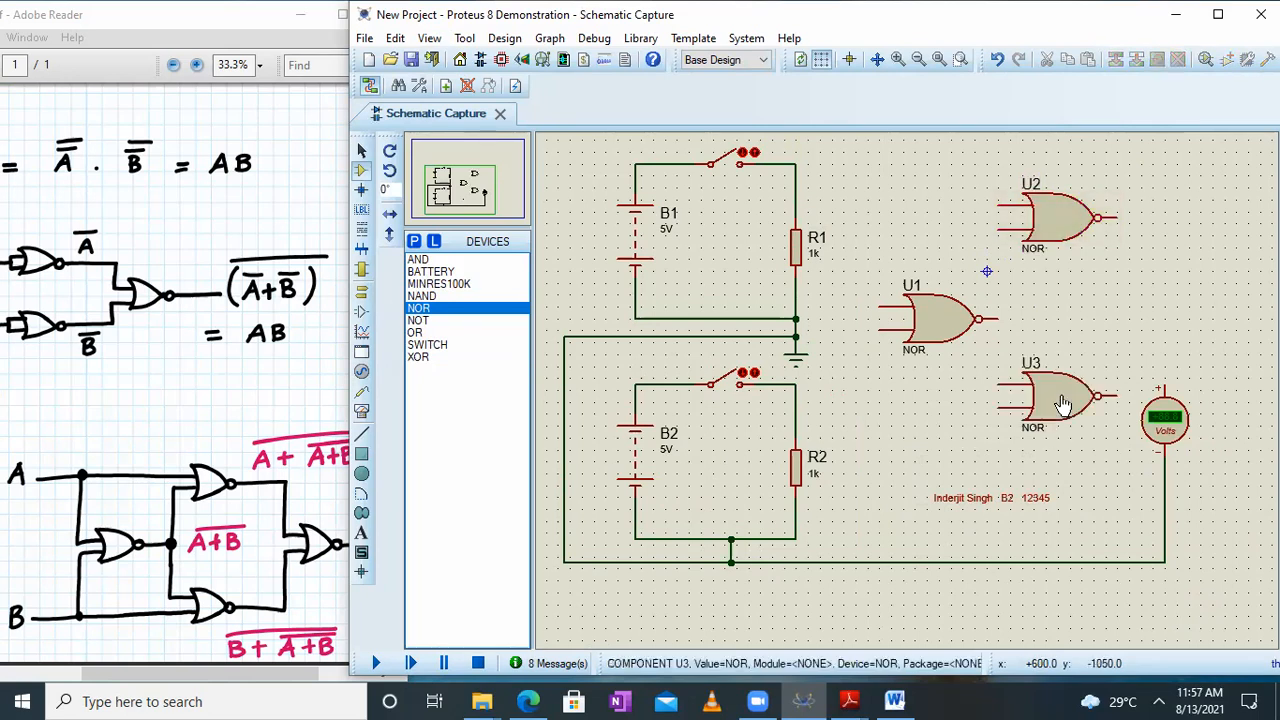
click(1063, 405)
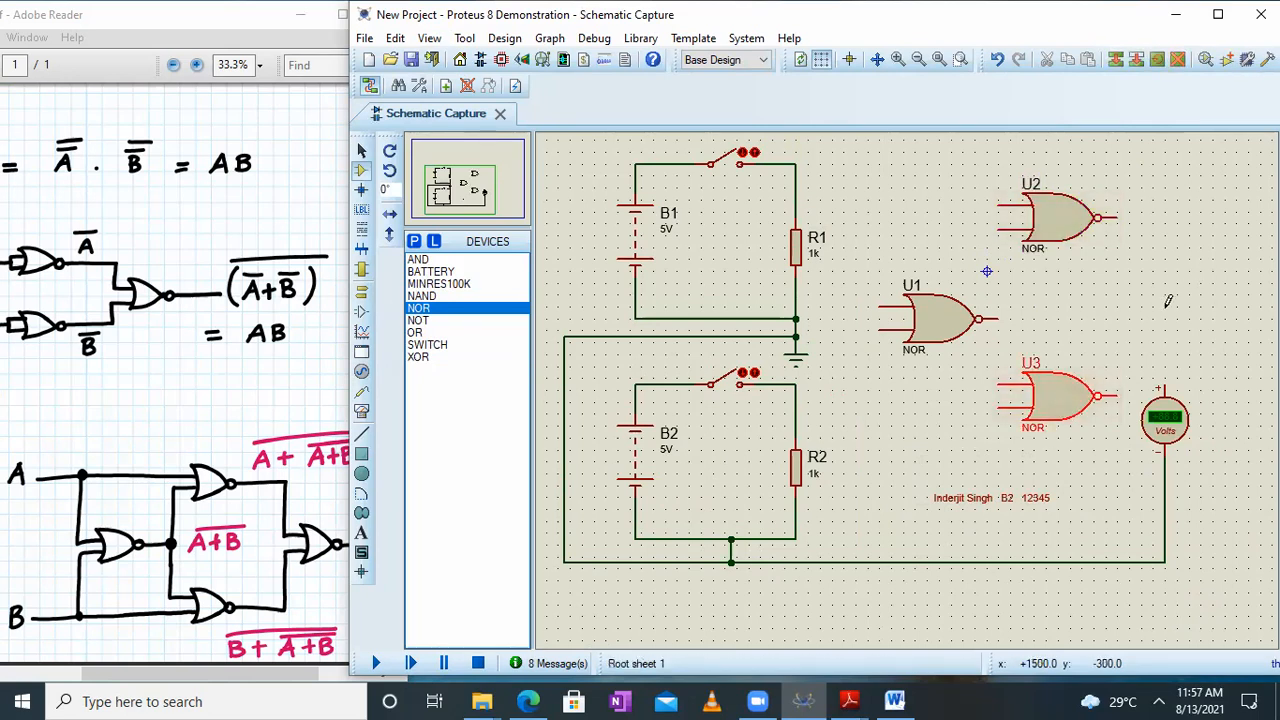
Place a fourth NOR gate level with U1 beyond U2 and U3, and shift the voltmeter with its return wire farther out
click(1163, 315)
click(1163, 317)
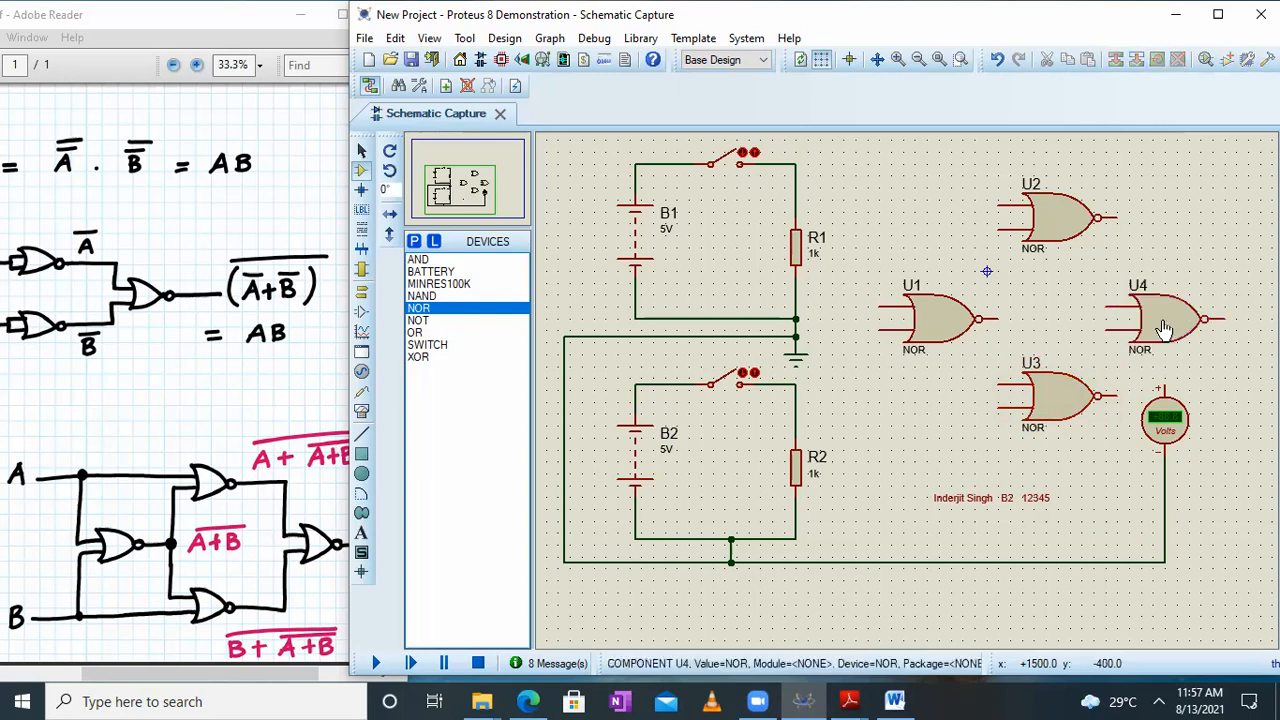
click(469, 190)
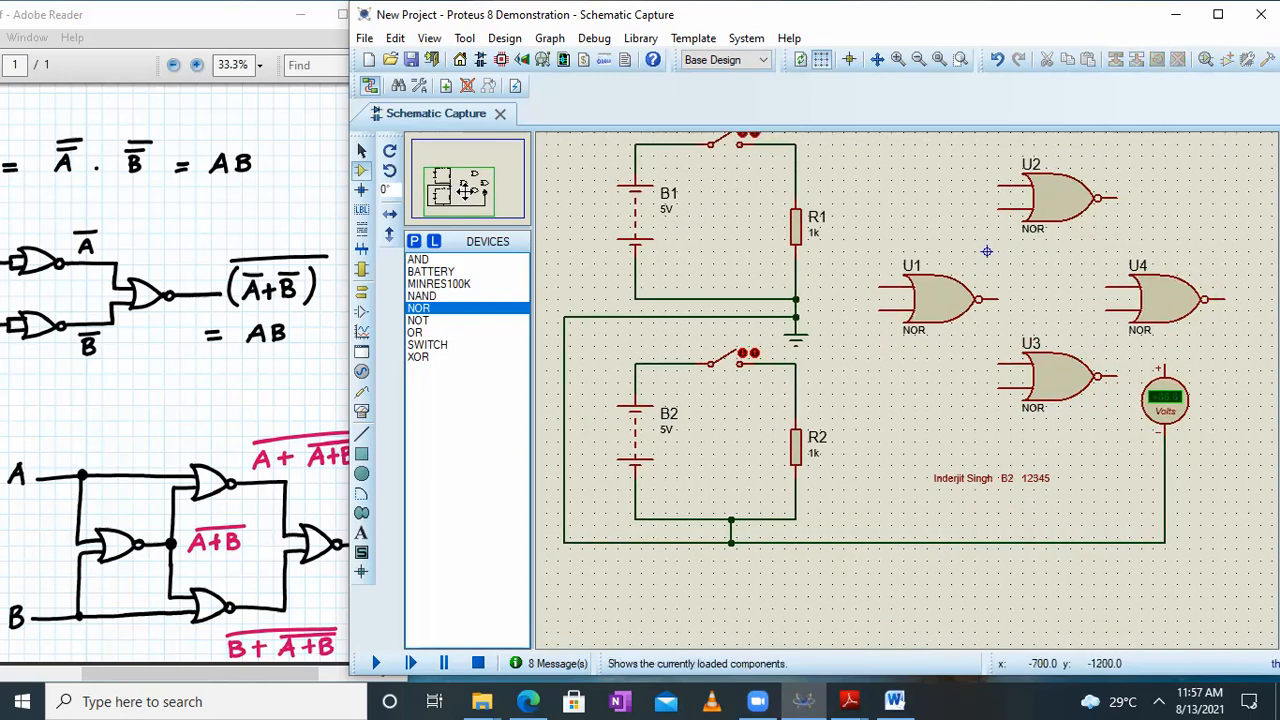
drag(1040, 346, 1147, 584)
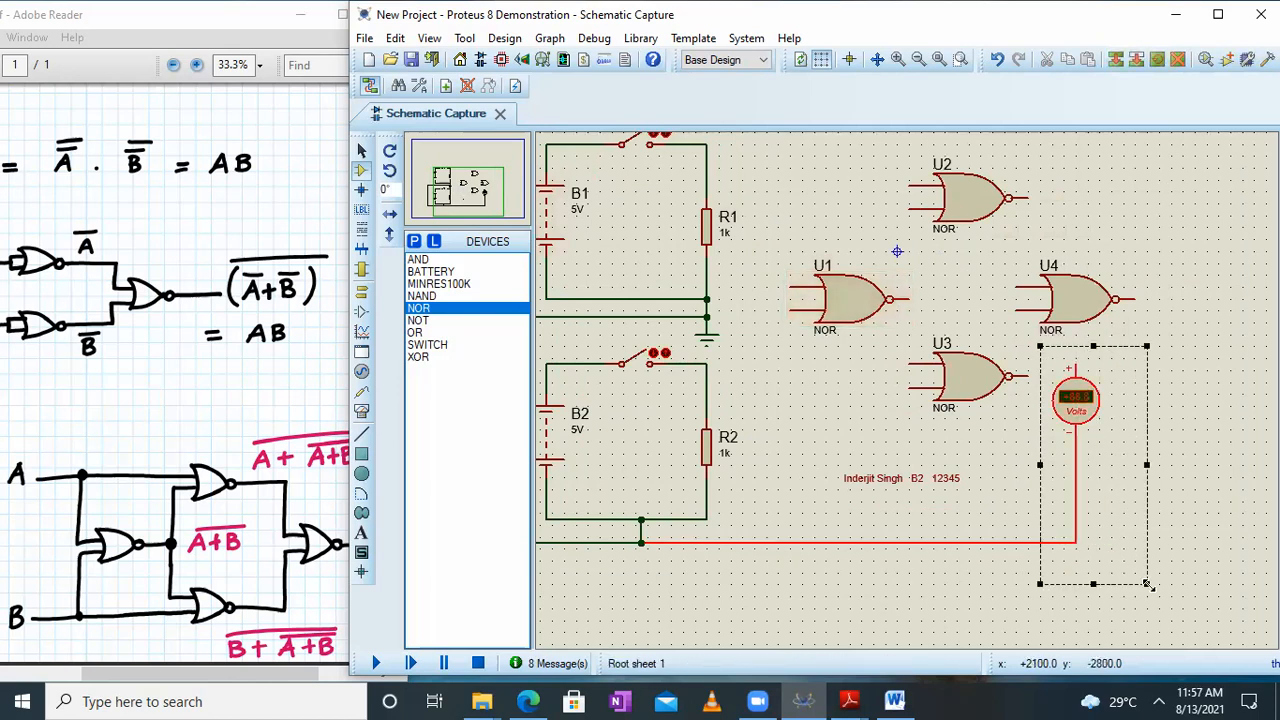
drag(1093, 430, 1205, 424)
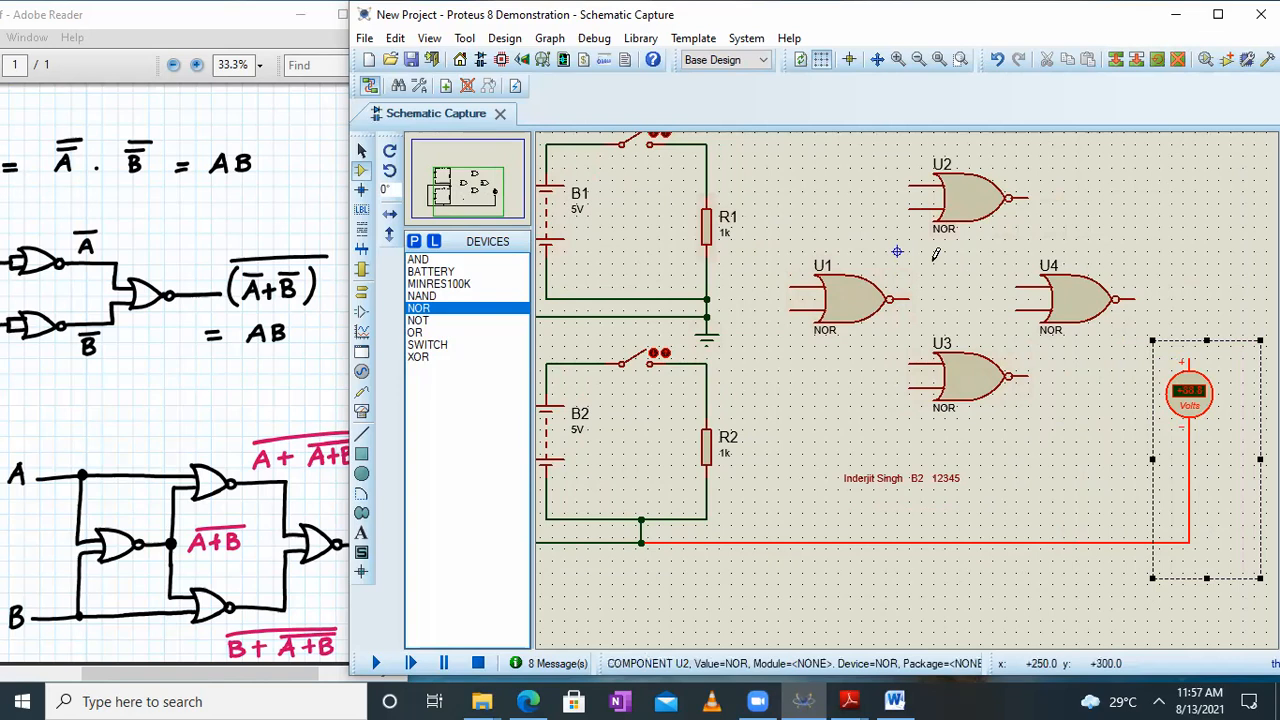
Wire the B1 switch branch to U1's upper input and the B2 switch branch to its lower input
click(707, 145)
click(791, 283)
click(707, 364)
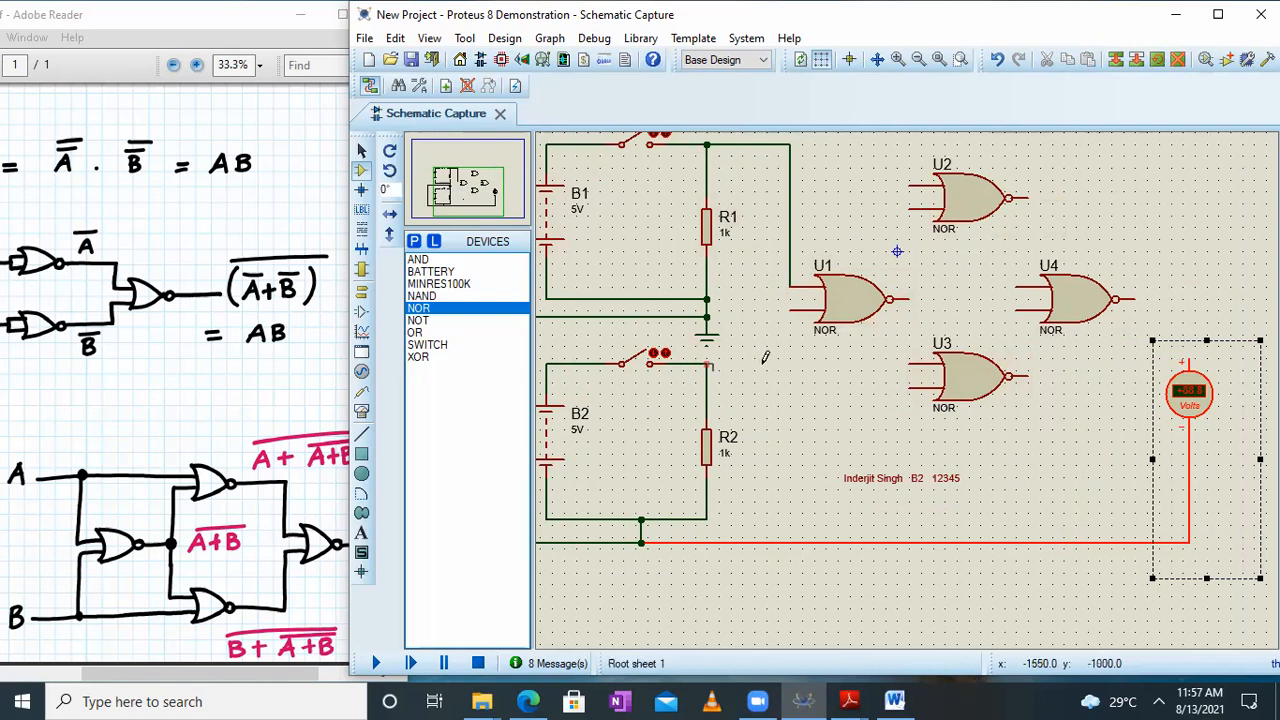
click(793, 311)
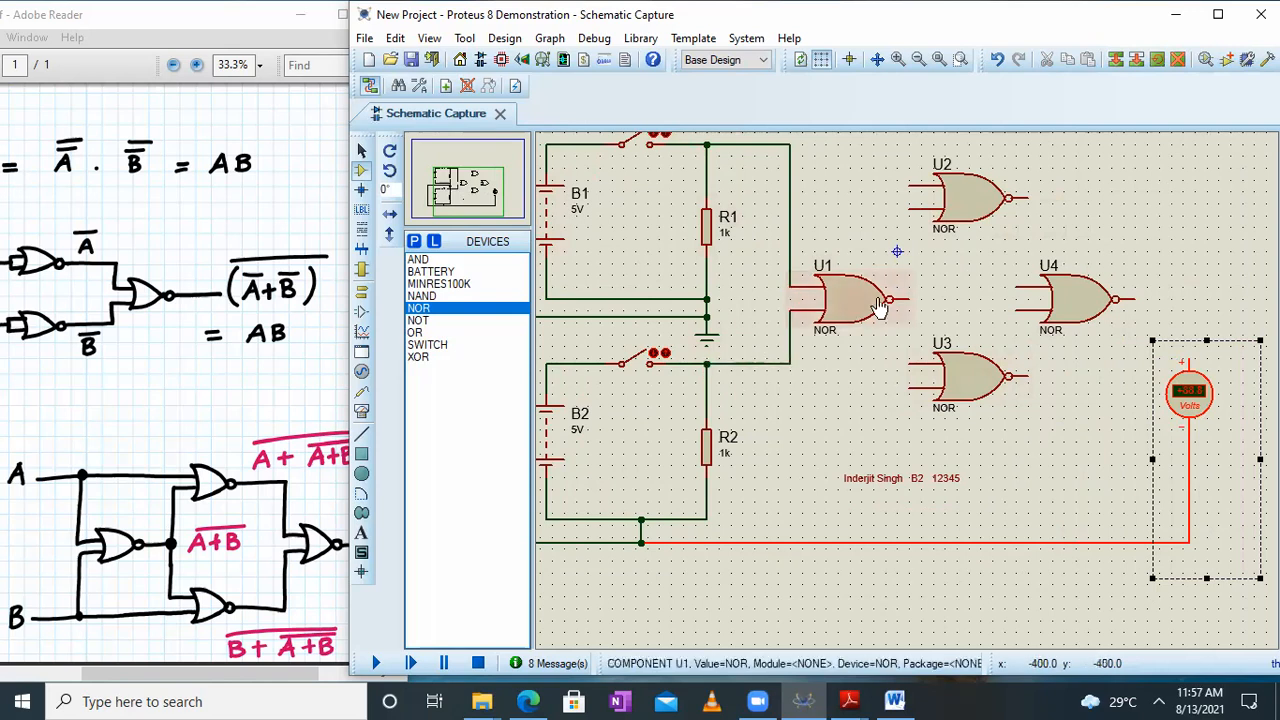
Move U2, U3, U4 and the voltmeter farther from U1 to make room for the connecting wires
click(965, 198)
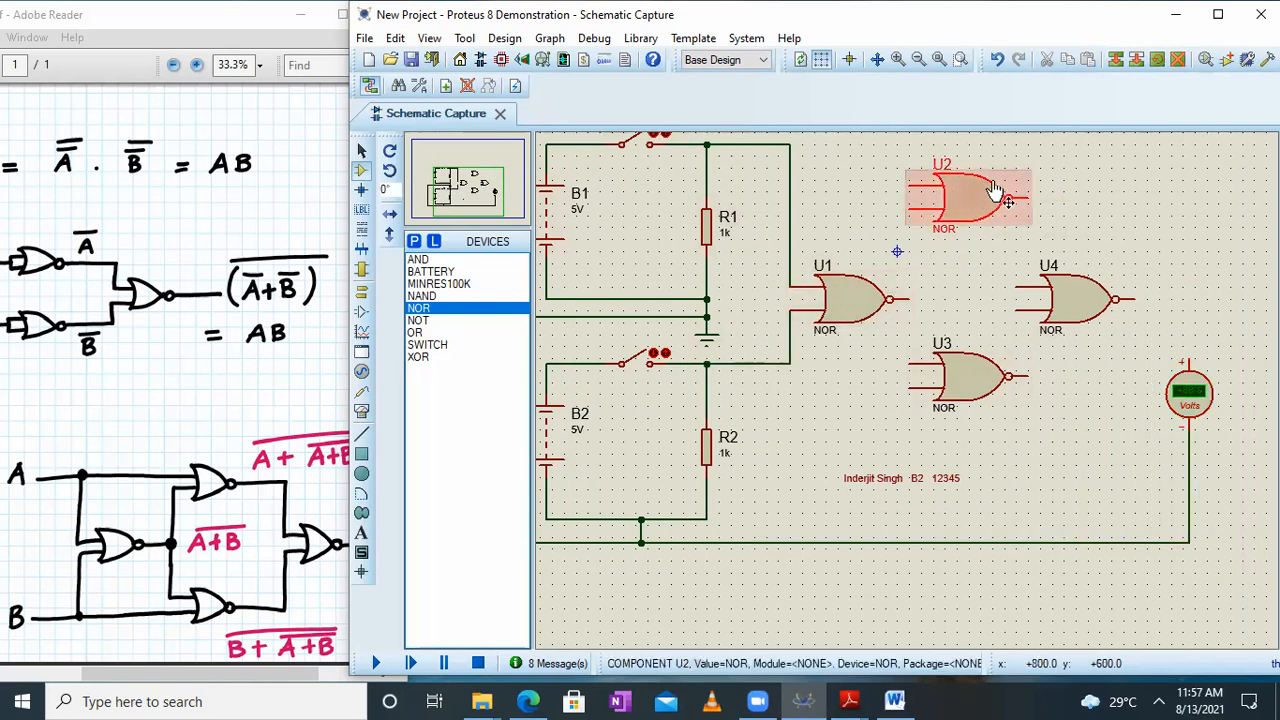
drag(968, 212, 1010, 214)
click(1057, 294)
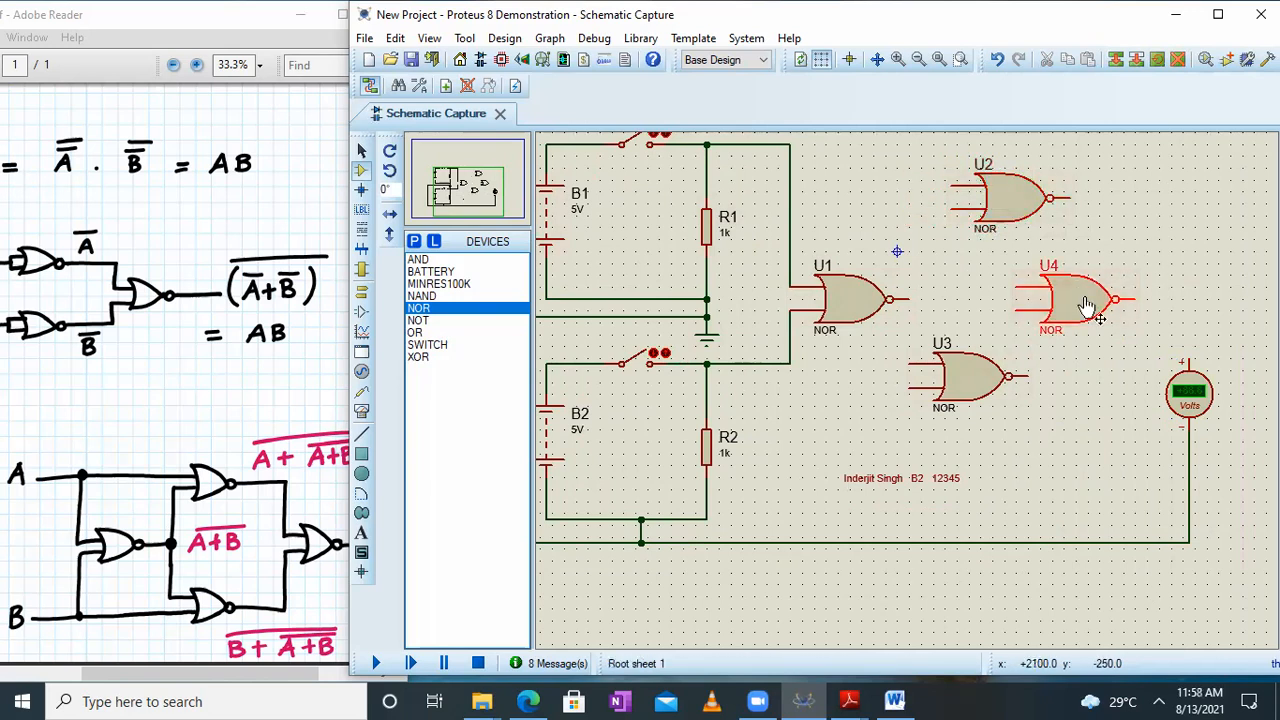
drag(1078, 308, 1173, 303)
click(963, 380)
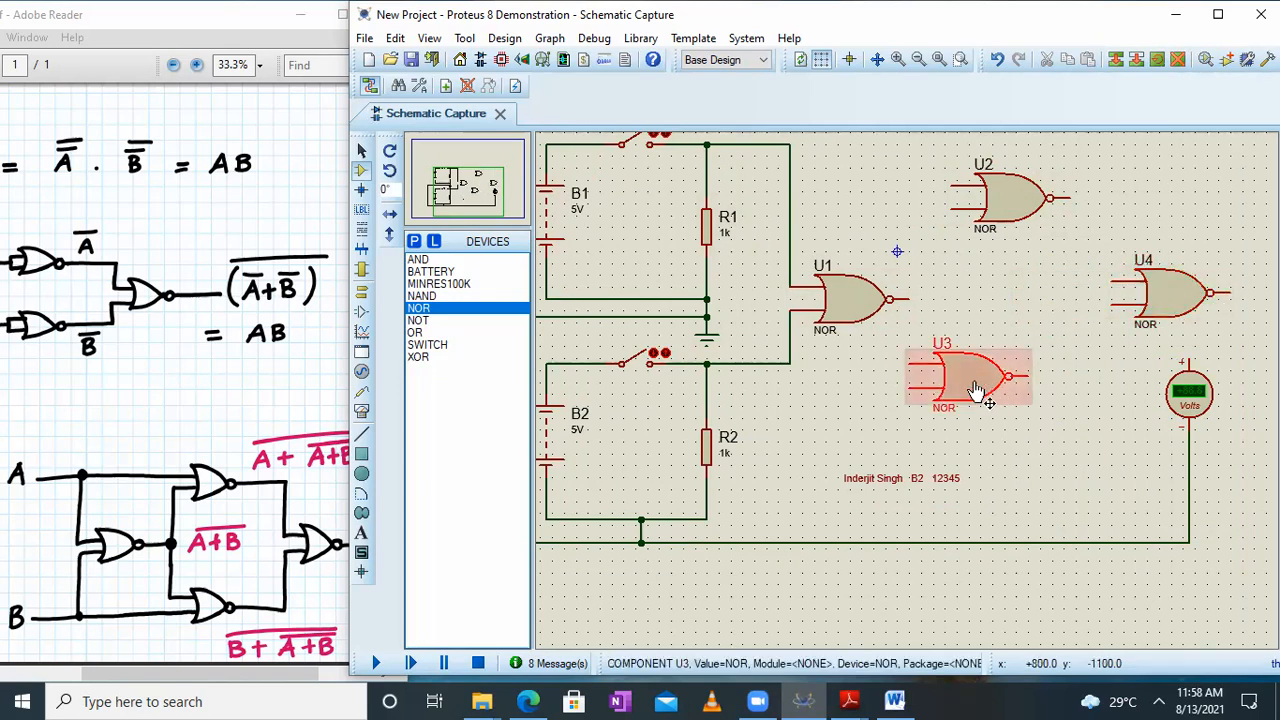
drag(963, 380, 1009, 379)
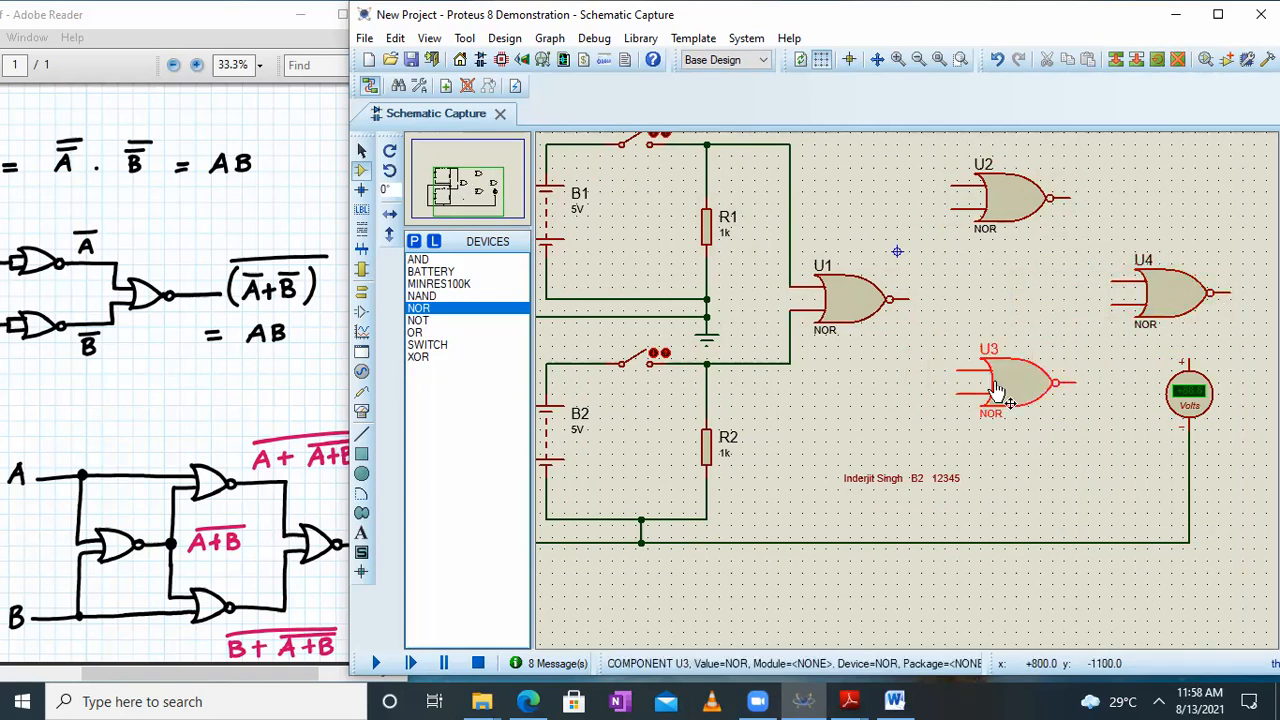
mouse_move(1205, 405)
mouse_down()
mouse_move(1270, 400)
mouse_move(1262, 392)
mouse_up()
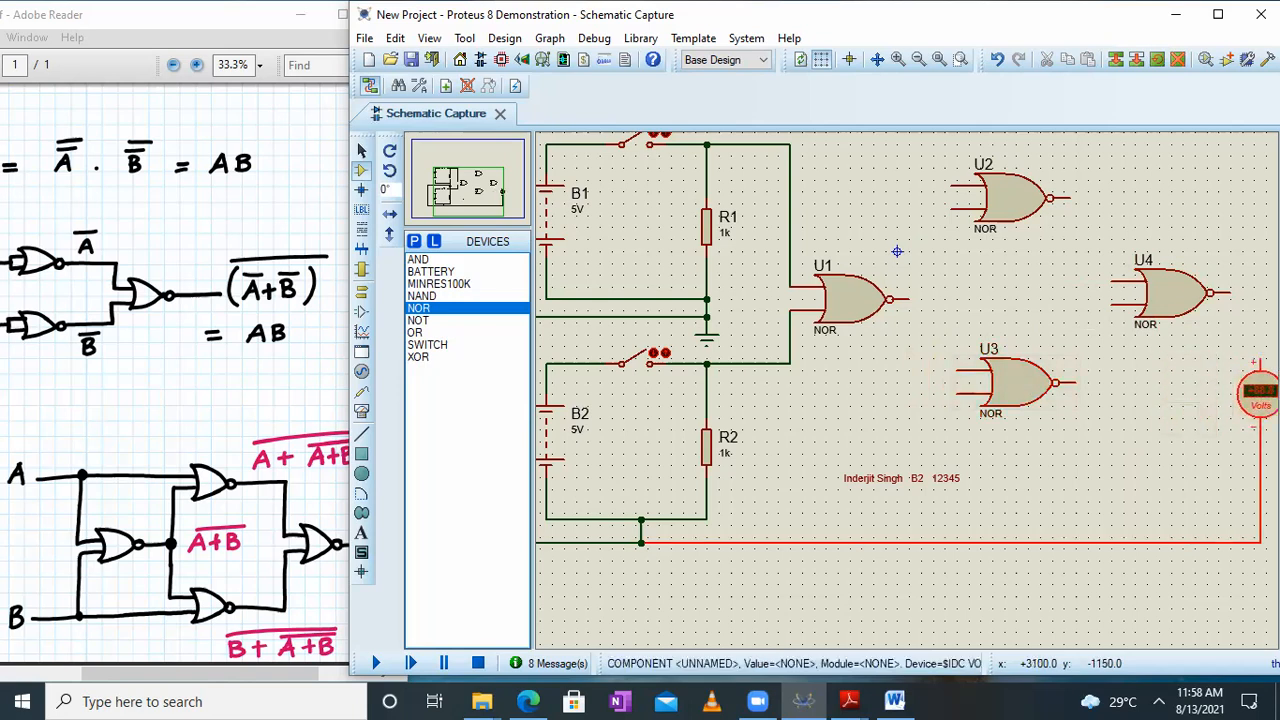
Wire U1's output to the lower input of U2 and the upper input of U3
click(910, 297)
click(938, 298)
click(948, 209)
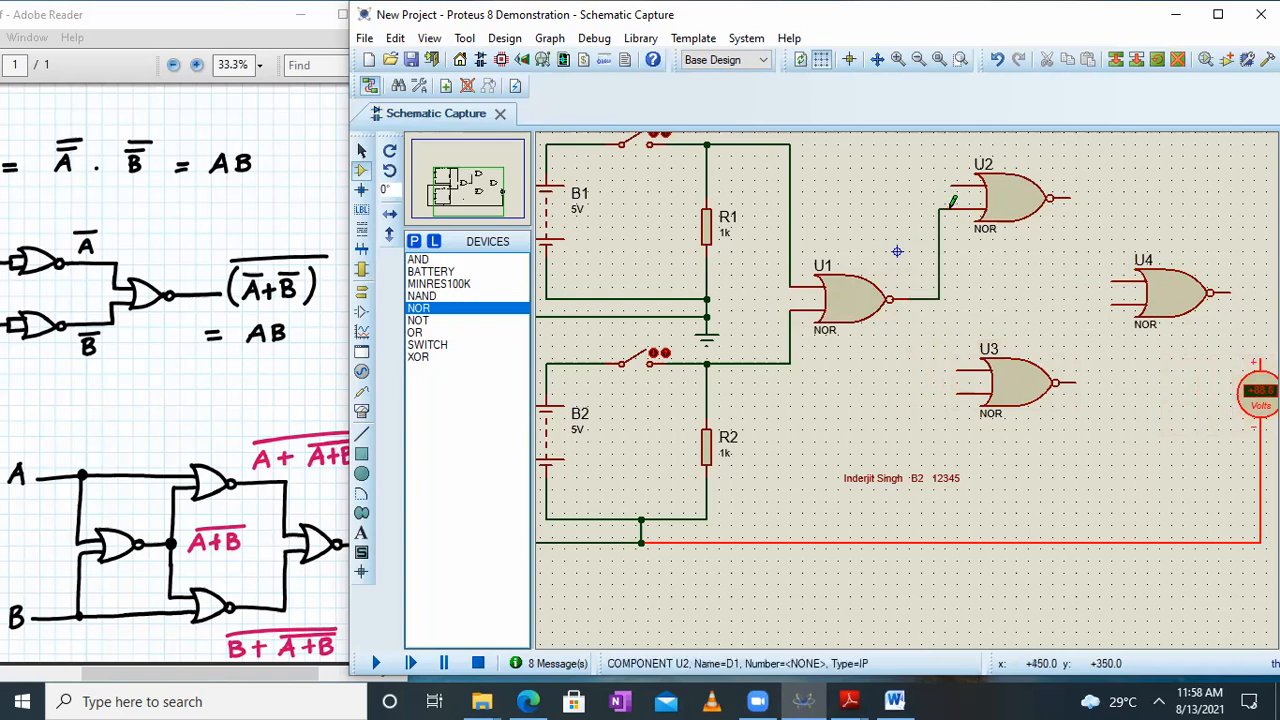
click(940, 298)
click(955, 370)
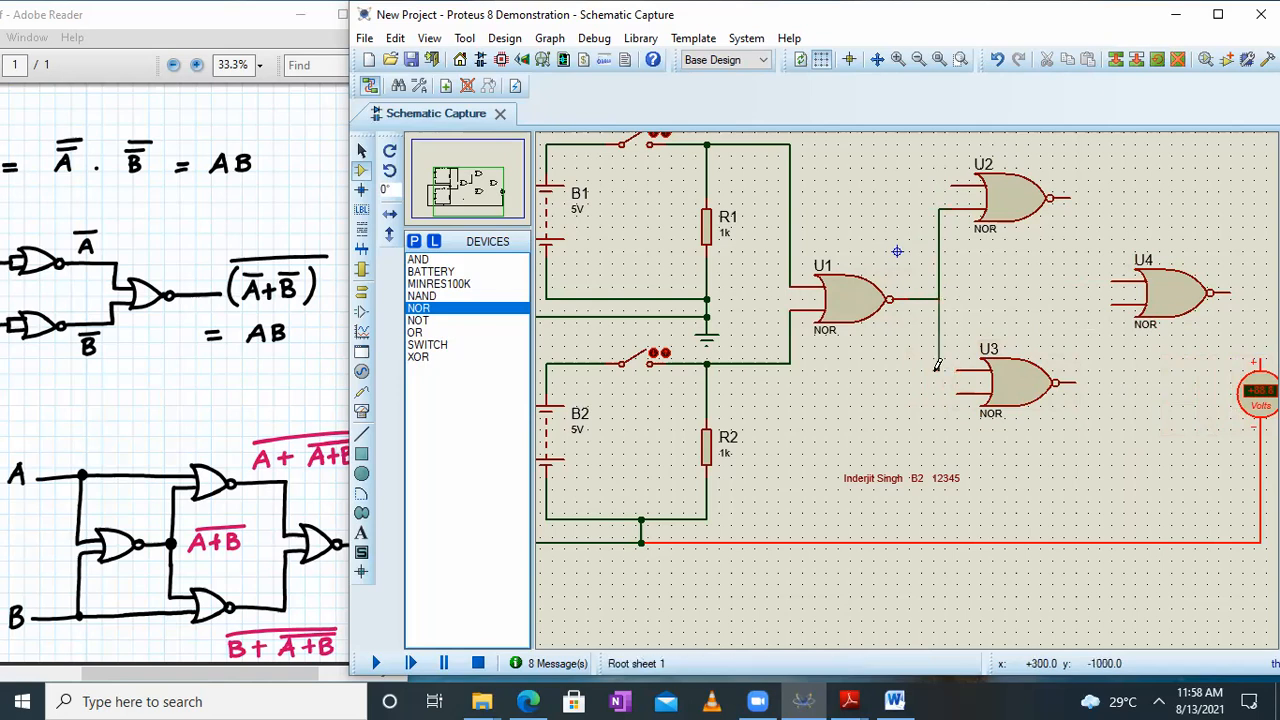
click(958, 366)
Wire the B2 switch branch to U3's free lower input and the B1 switch branch to U2's free upper input
click(791, 366)
click(958, 394)
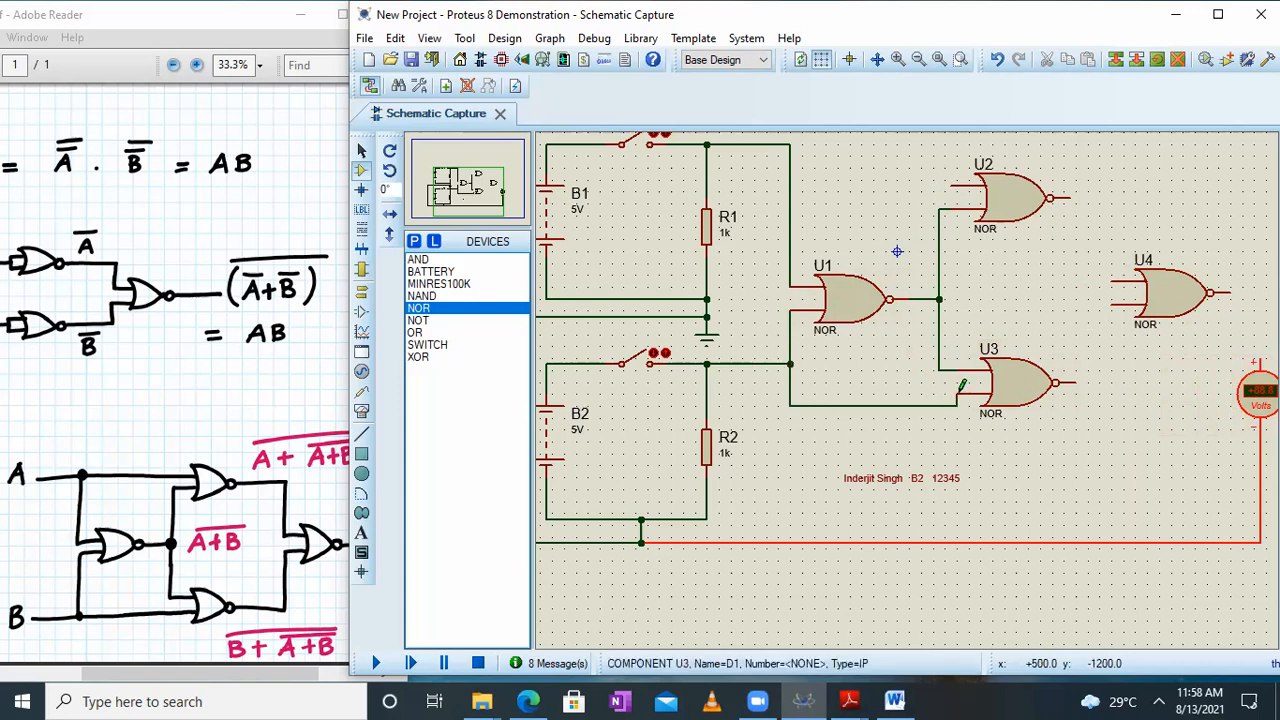
click(791, 144)
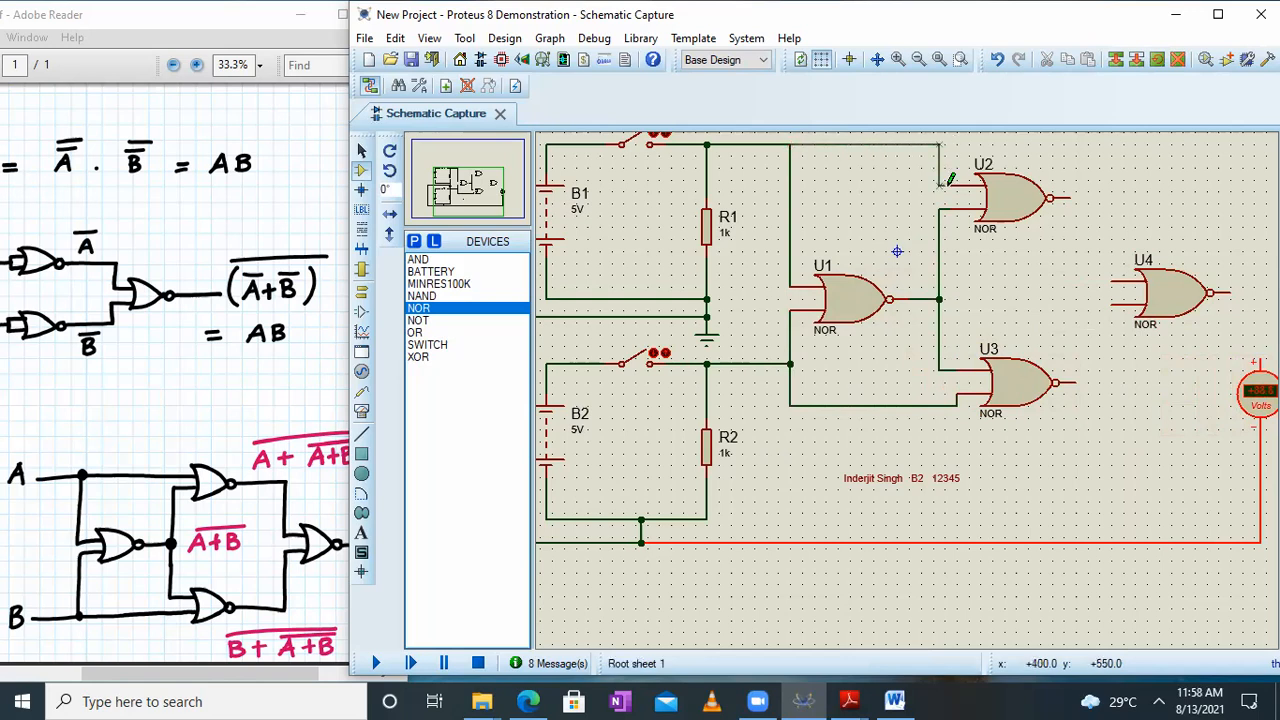
click(944, 183)
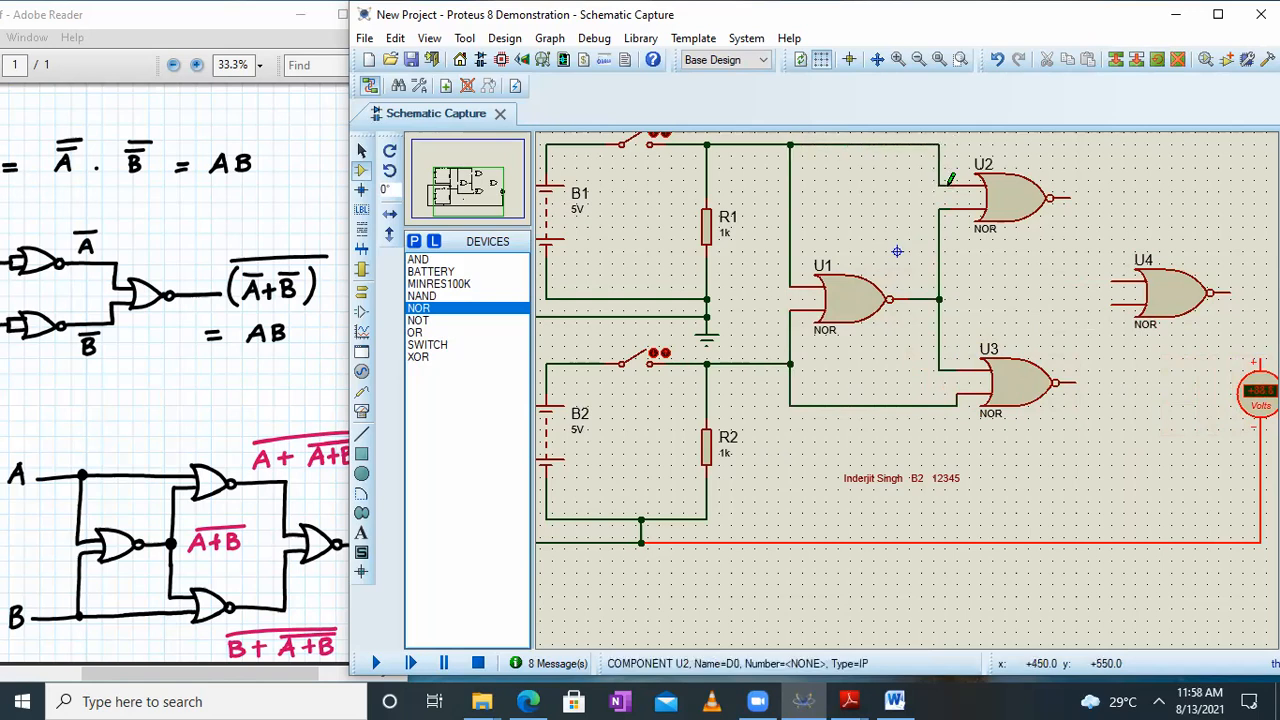
Wire the outputs of U2 and U3 to U4's two inputs, and U4's output to the voltmeter's positive terminal
click(1068, 197)
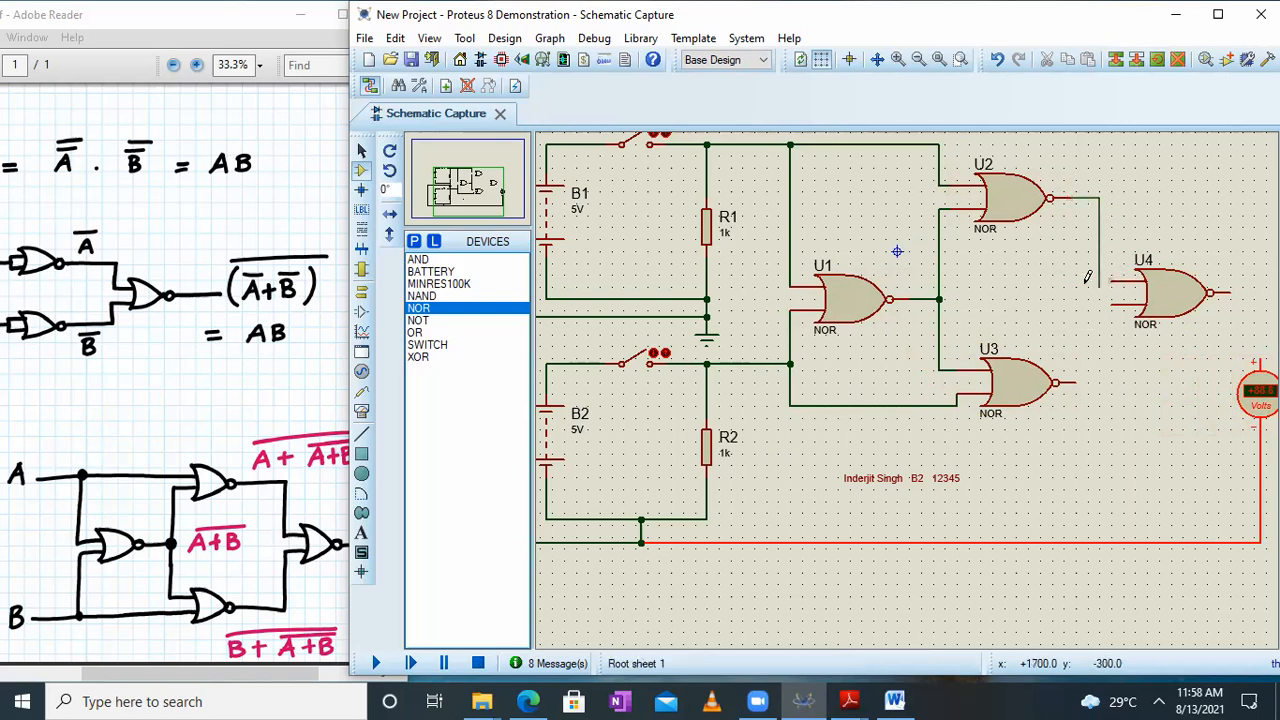
click(1114, 272)
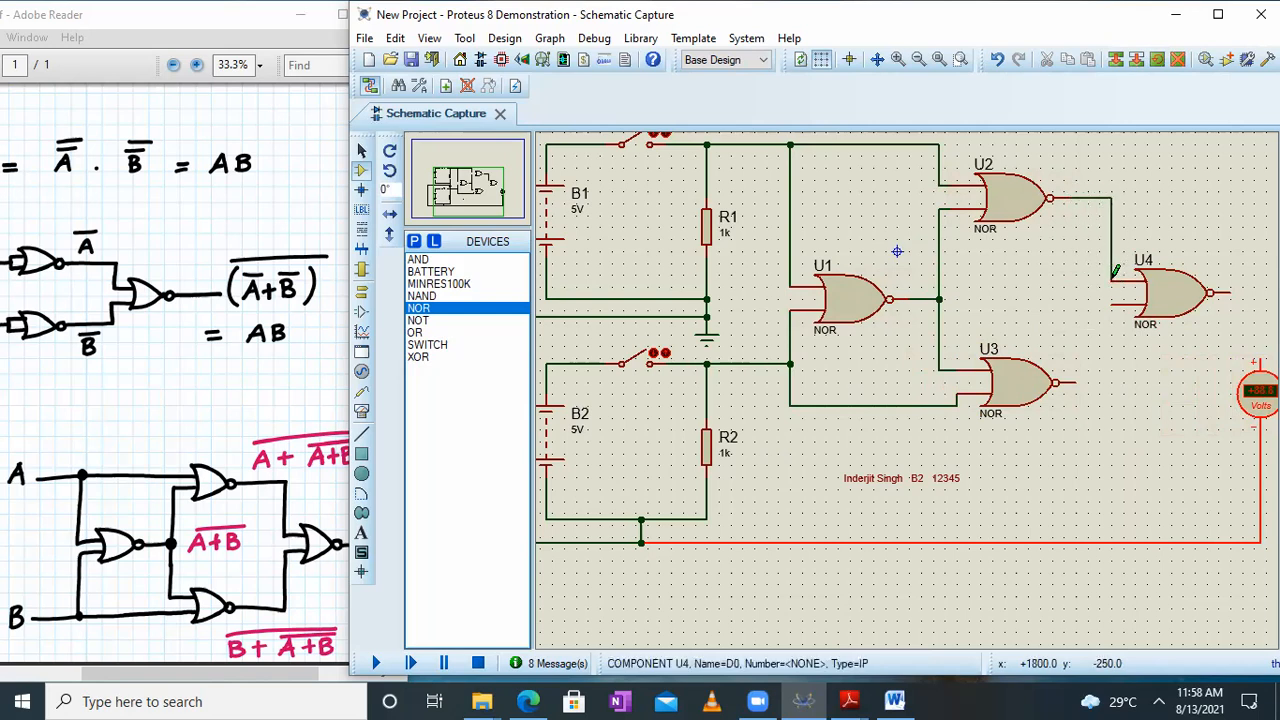
click(1074, 382)
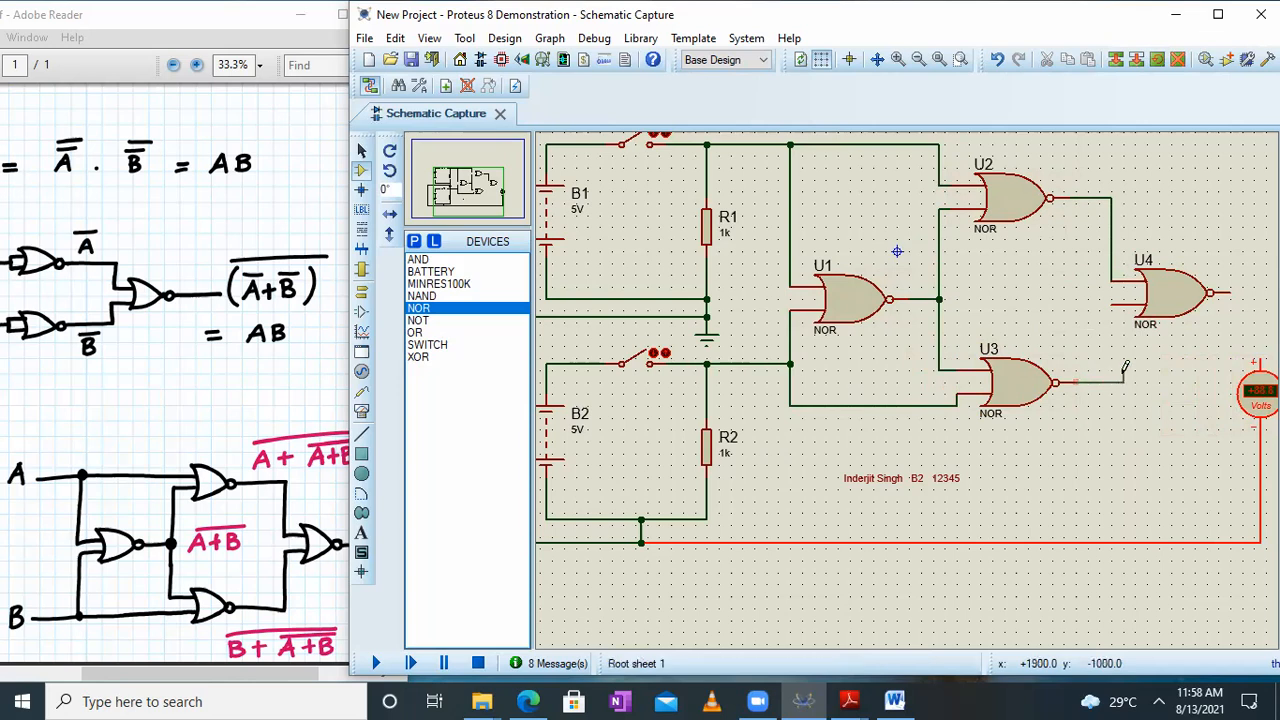
click(1114, 298)
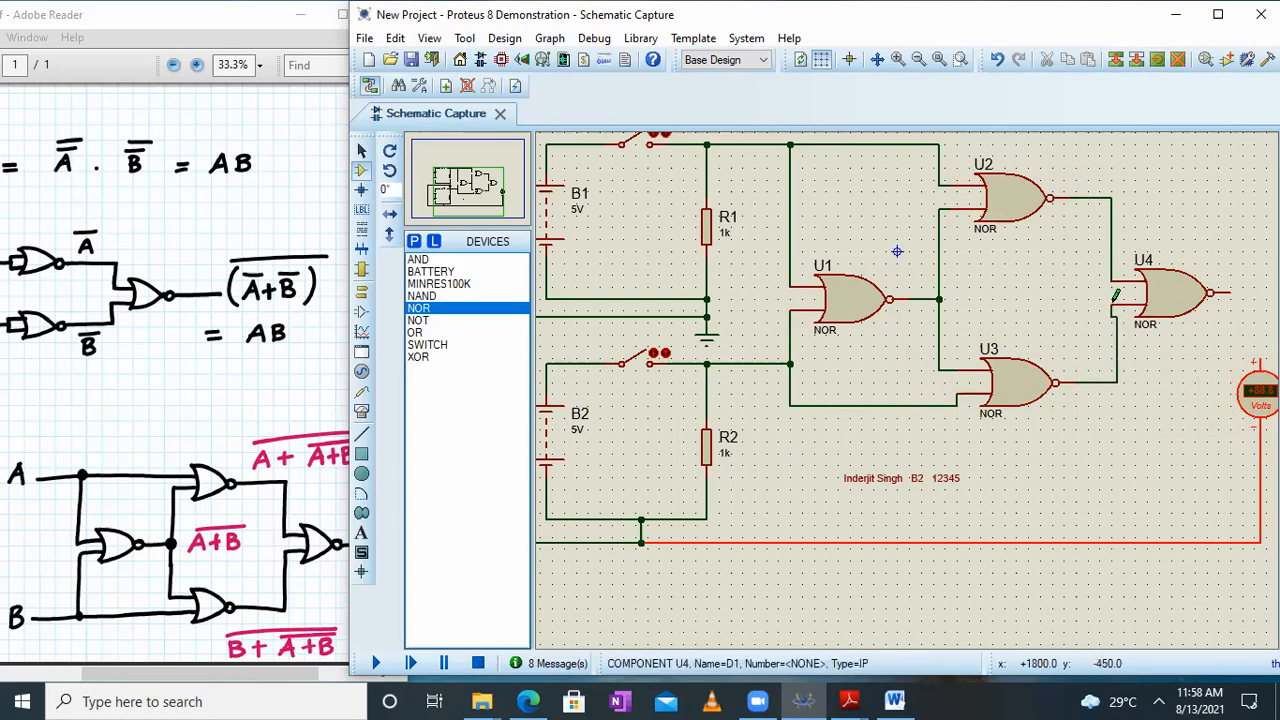
click(1232, 289)
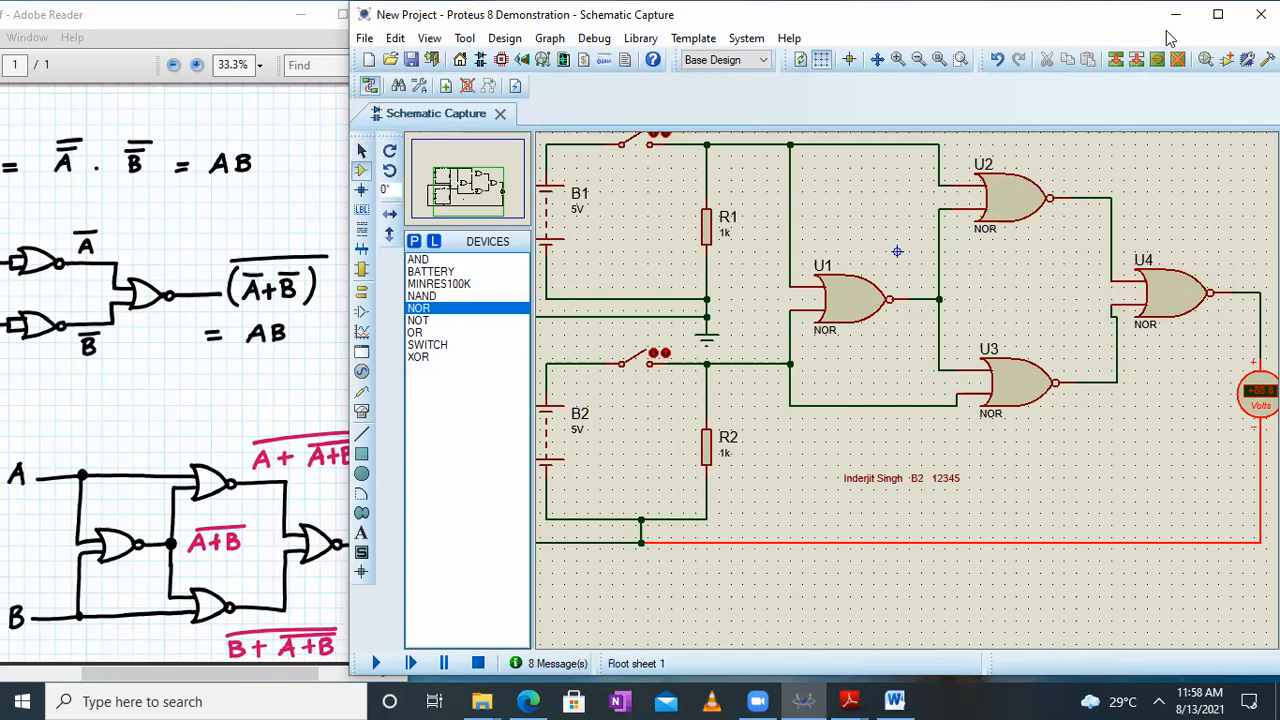
Switch to the PDF notes in Adobe Reader and examine the XNOR gate's truth table
drag(153, 428, 393, 278)
drag(155, 422, 359, 391)
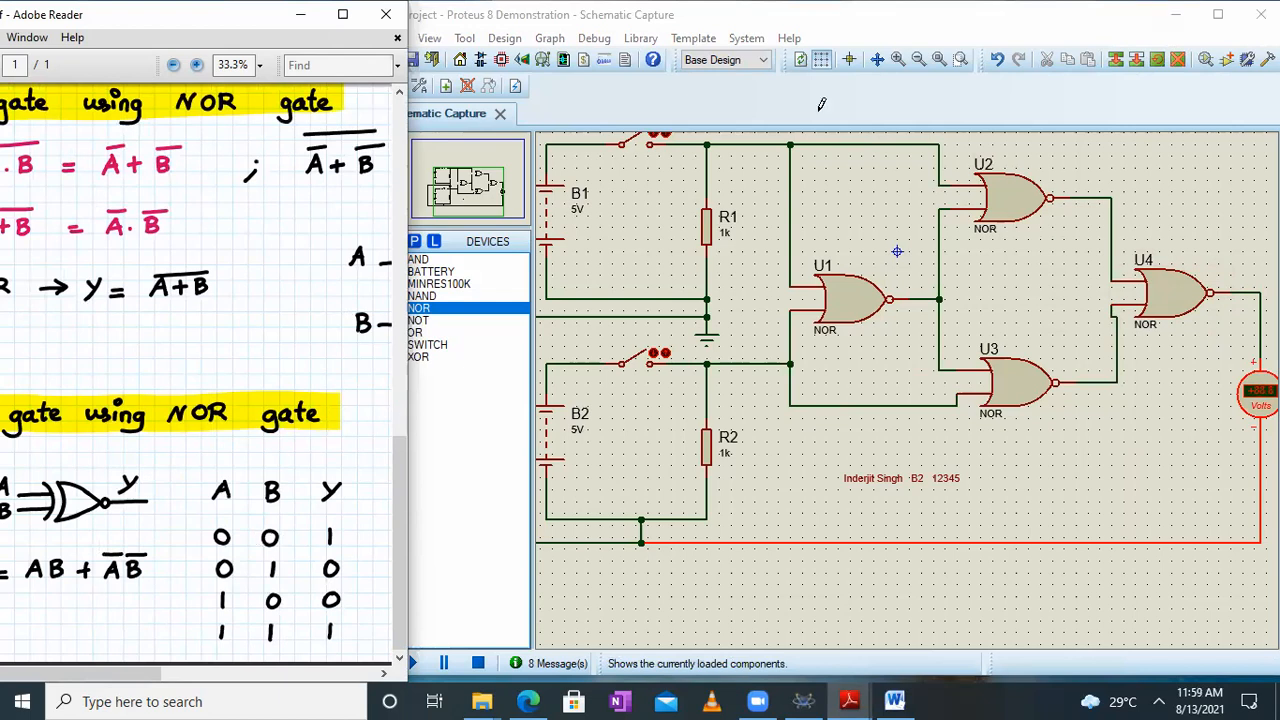
Maximize the Proteus window and zoom to the area enclosing the whole XNOR circuit
click(1218, 14)
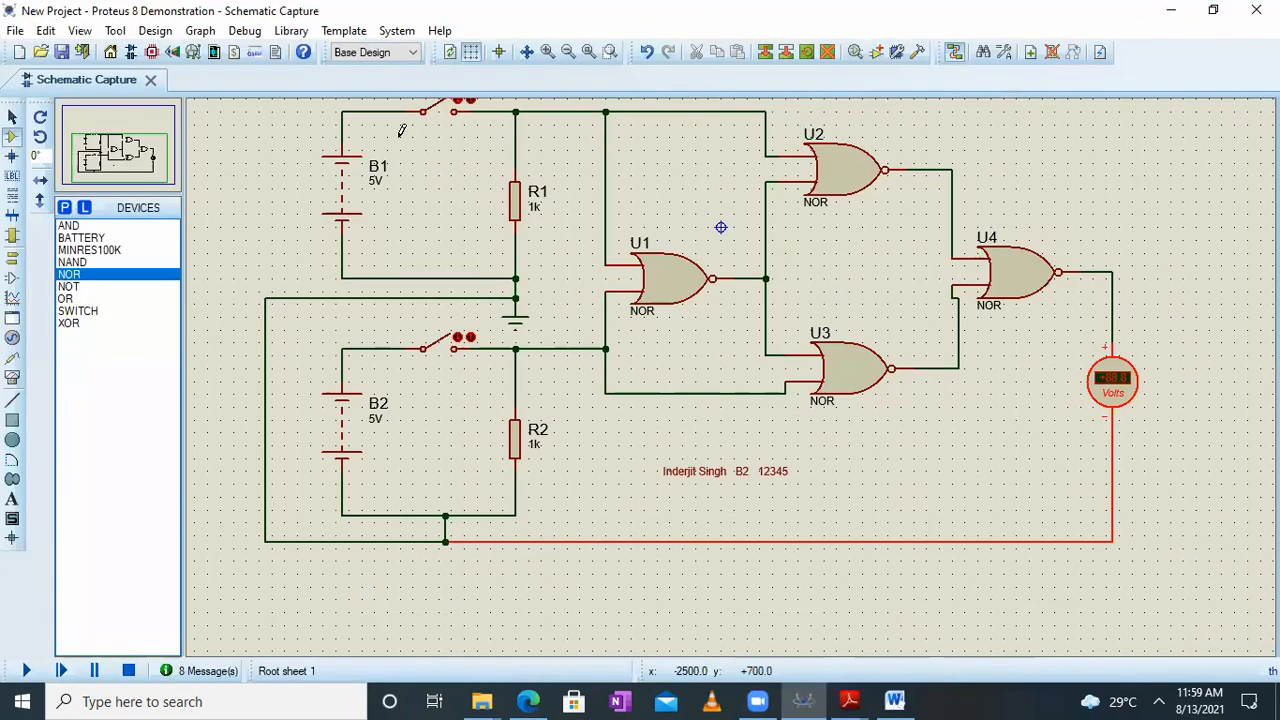
click(116, 152)
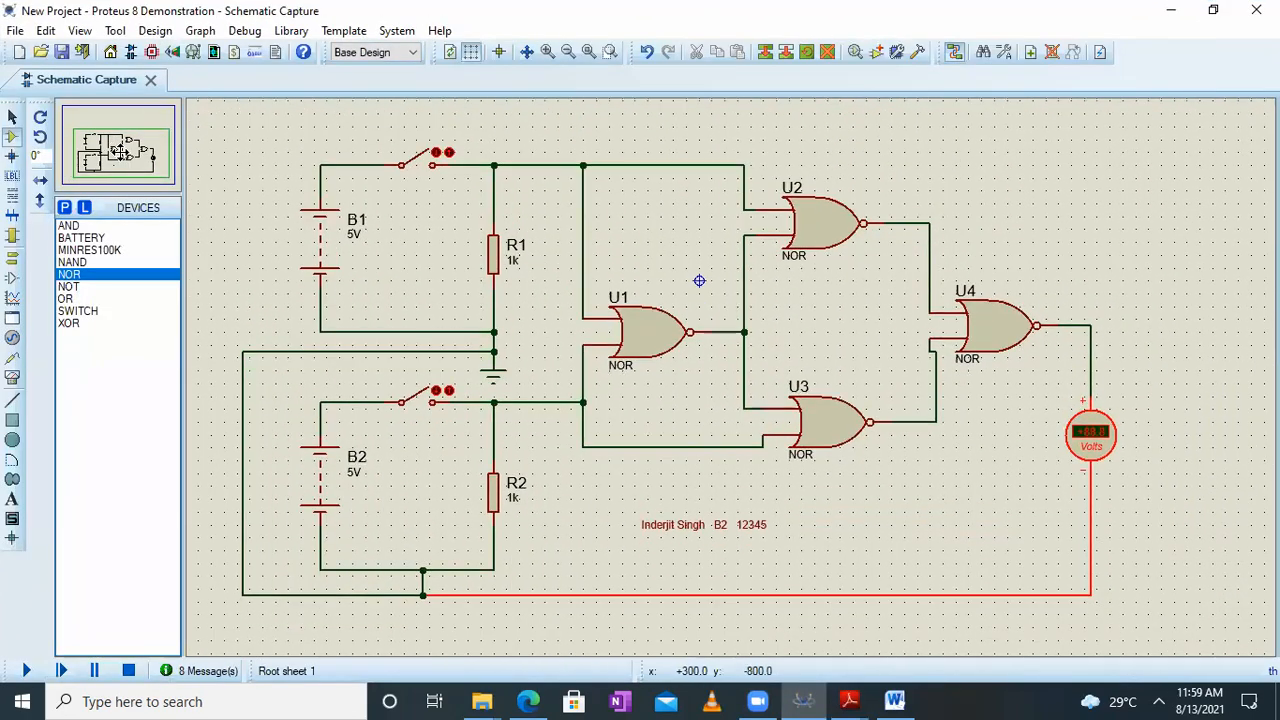
click(80, 30)
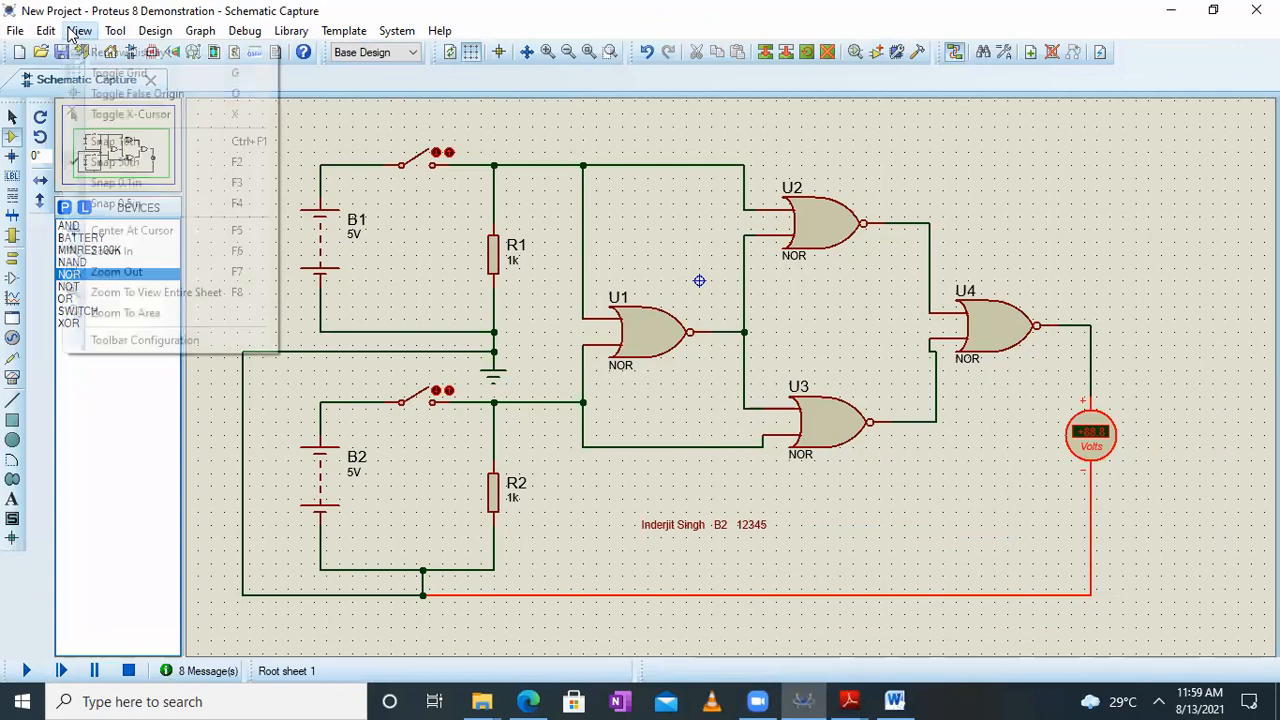
click(186, 314)
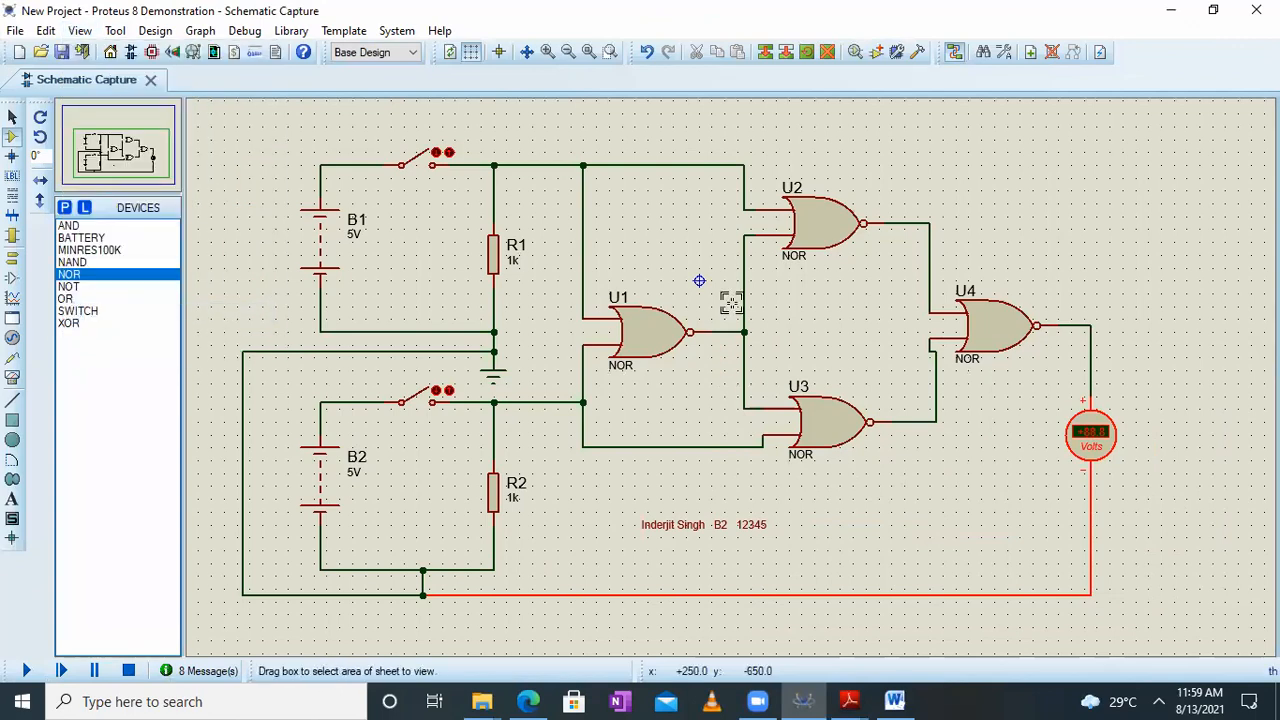
drag(218, 134, 1133, 600)
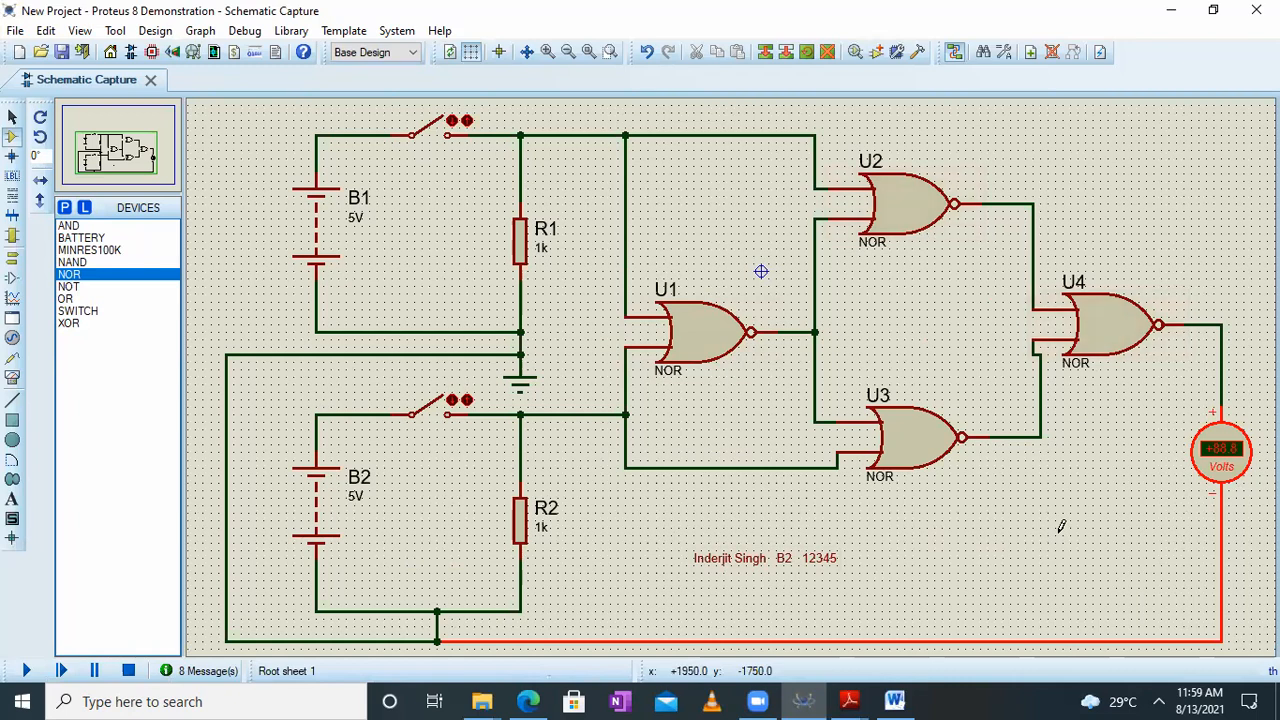
Run the simulation of the XNOR circuit and close both the B1 and B2 switches
click(25, 672)
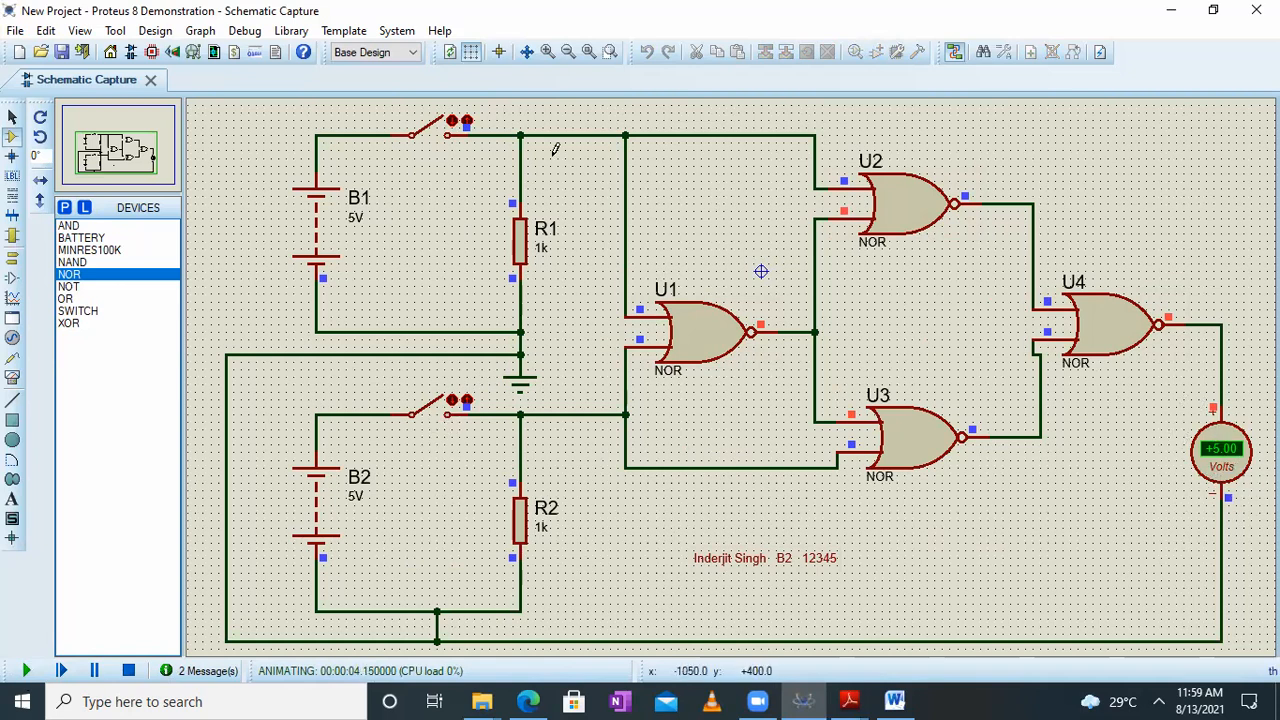
click(453, 127)
click(453, 405)
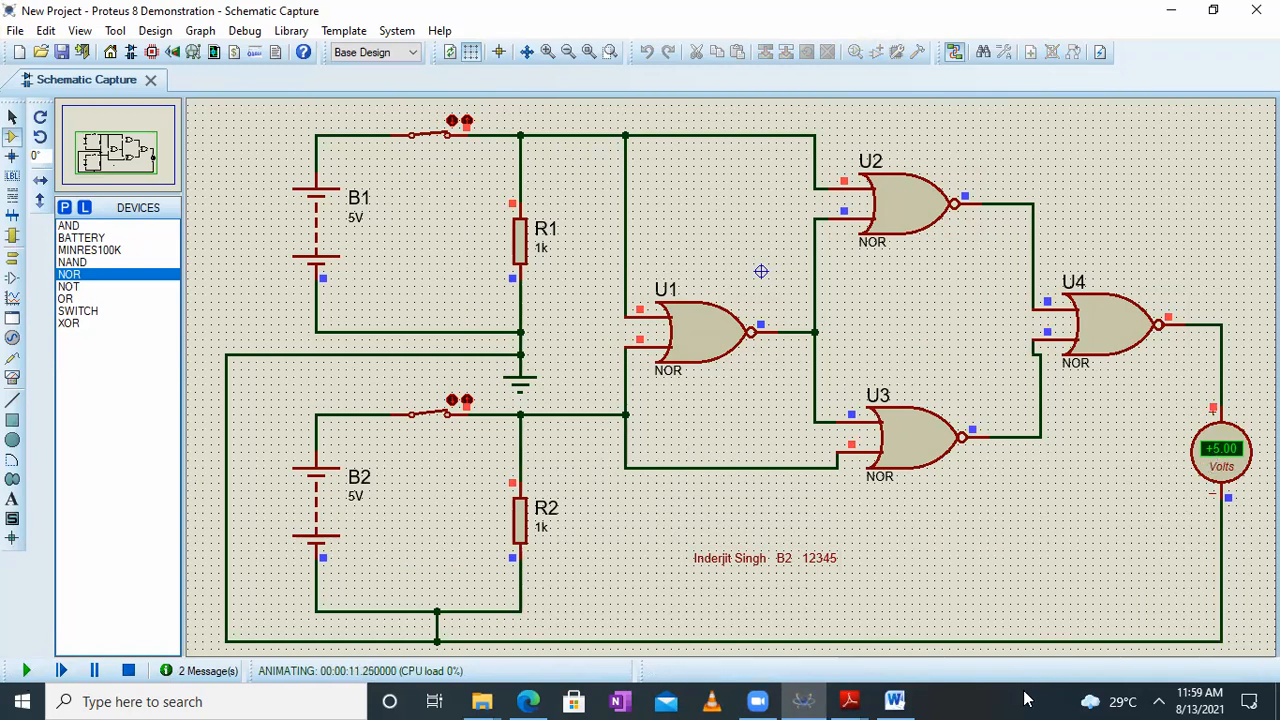
Switch to the Word document and paste the screenshot of the circuit with both switches closed on page 4
click(894, 701)
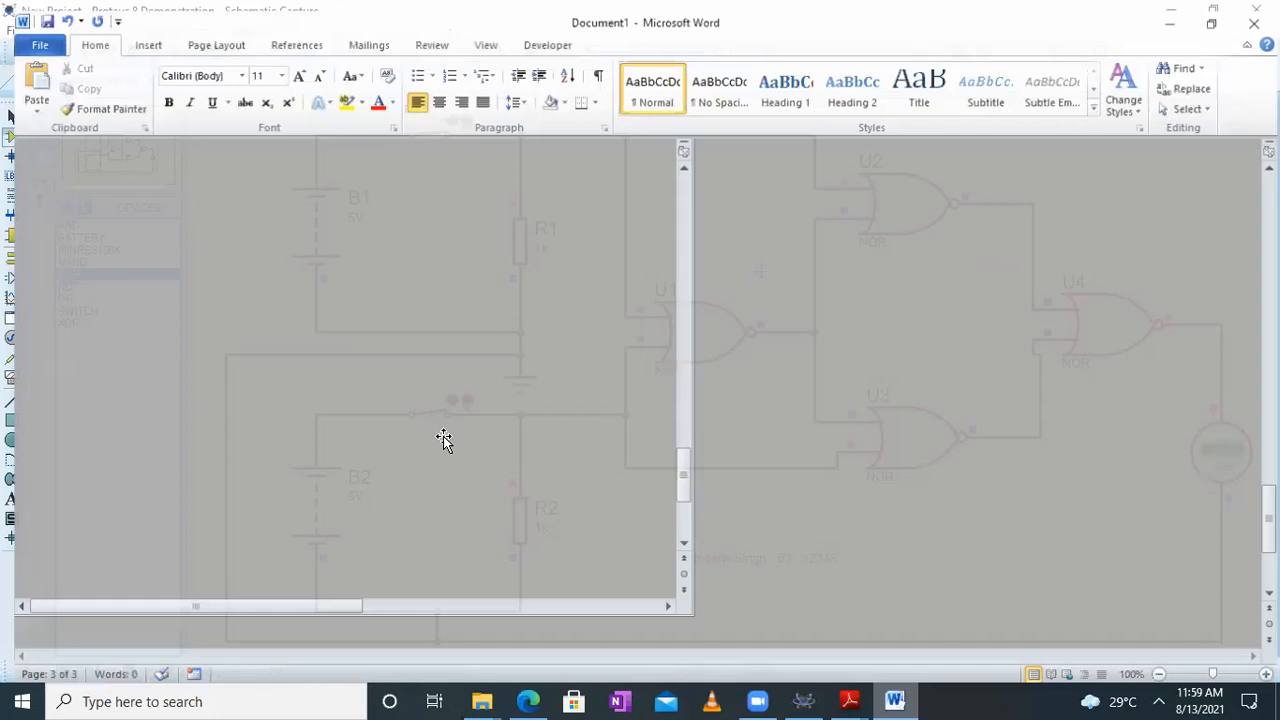
scroll(444, 437, down, 1)
click(563, 504)
click(943, 424)
key(ctrl+v)
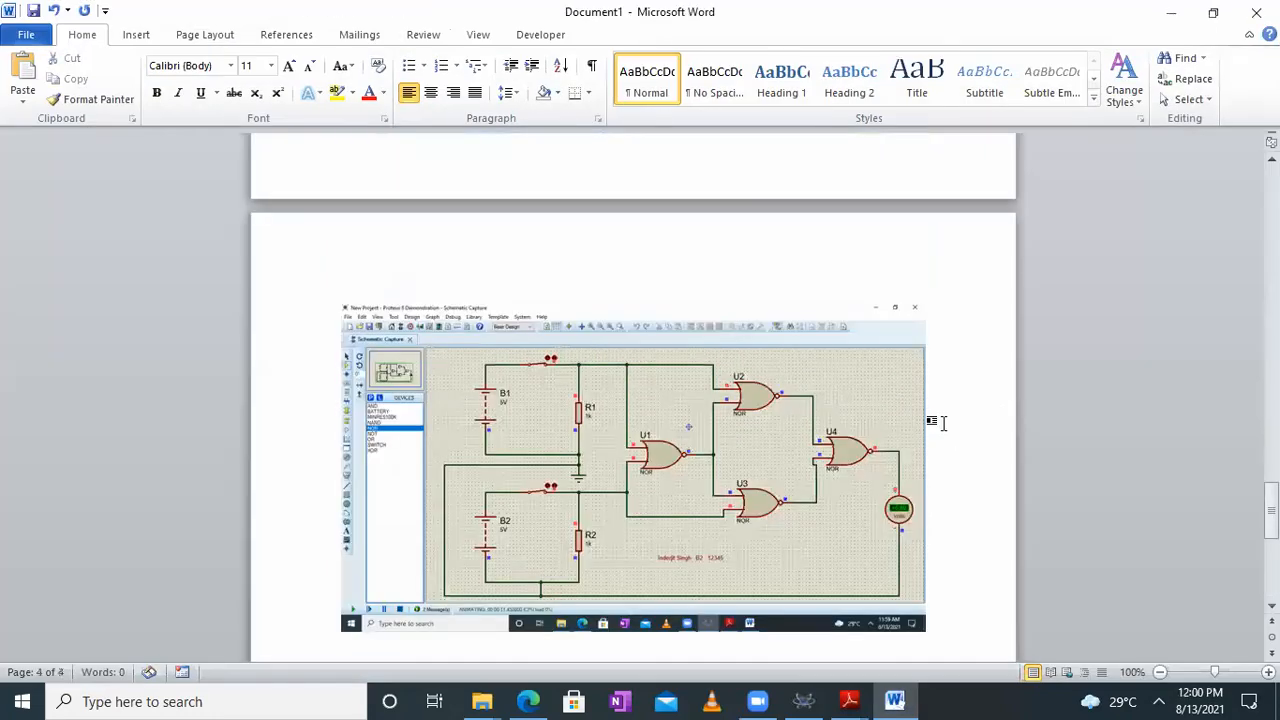
Return to Proteus and test the unequal inputs: open only the B2 switch, close it again, and open only the B1 switch
click(1171, 11)
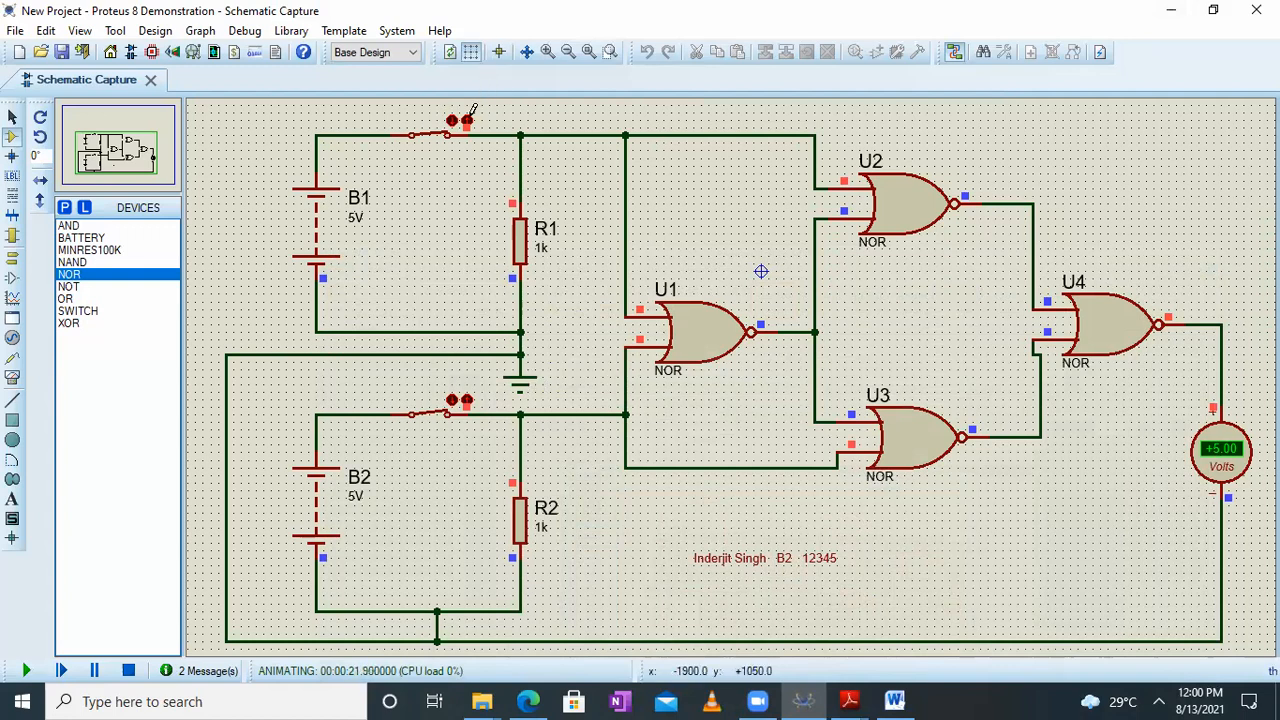
click(462, 398)
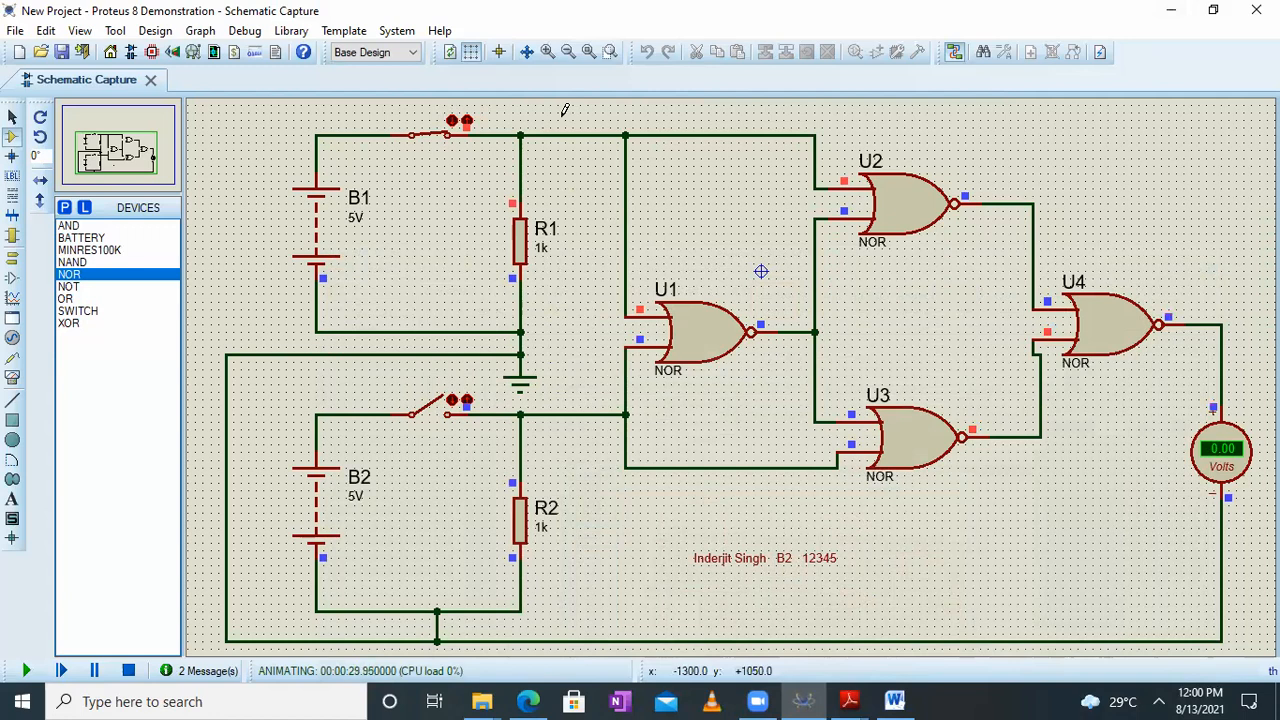
click(455, 404)
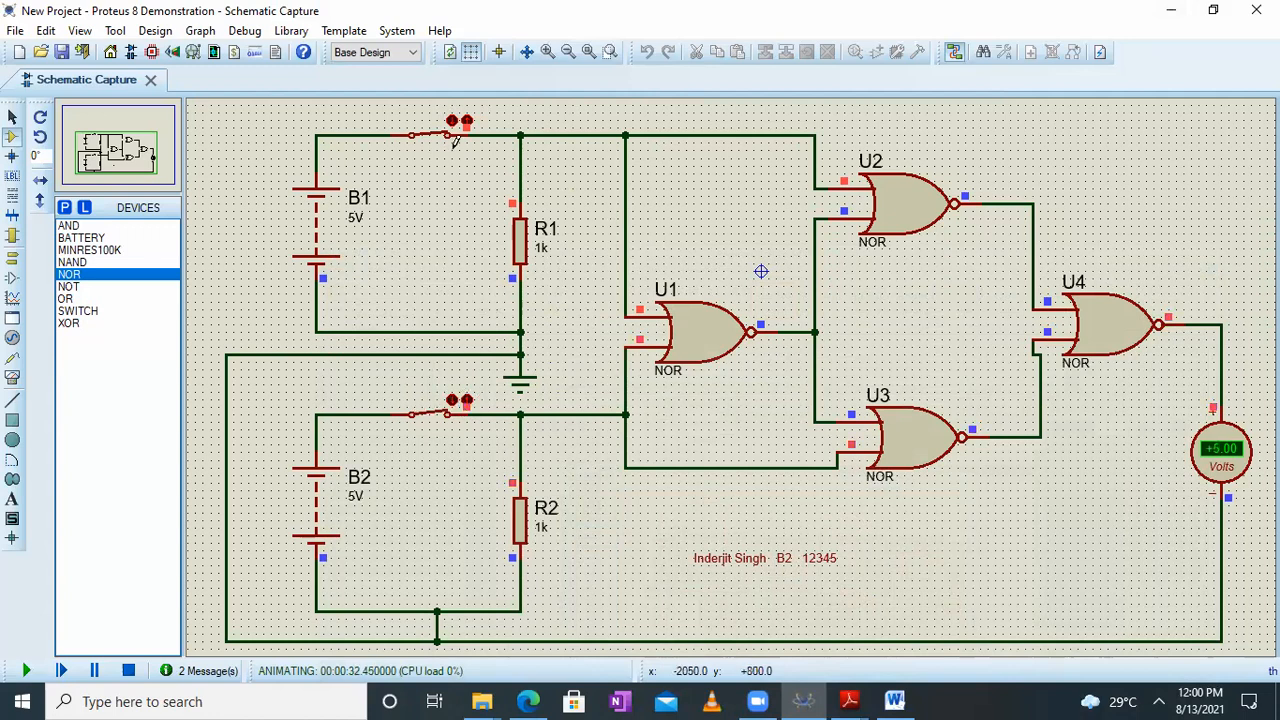
click(466, 126)
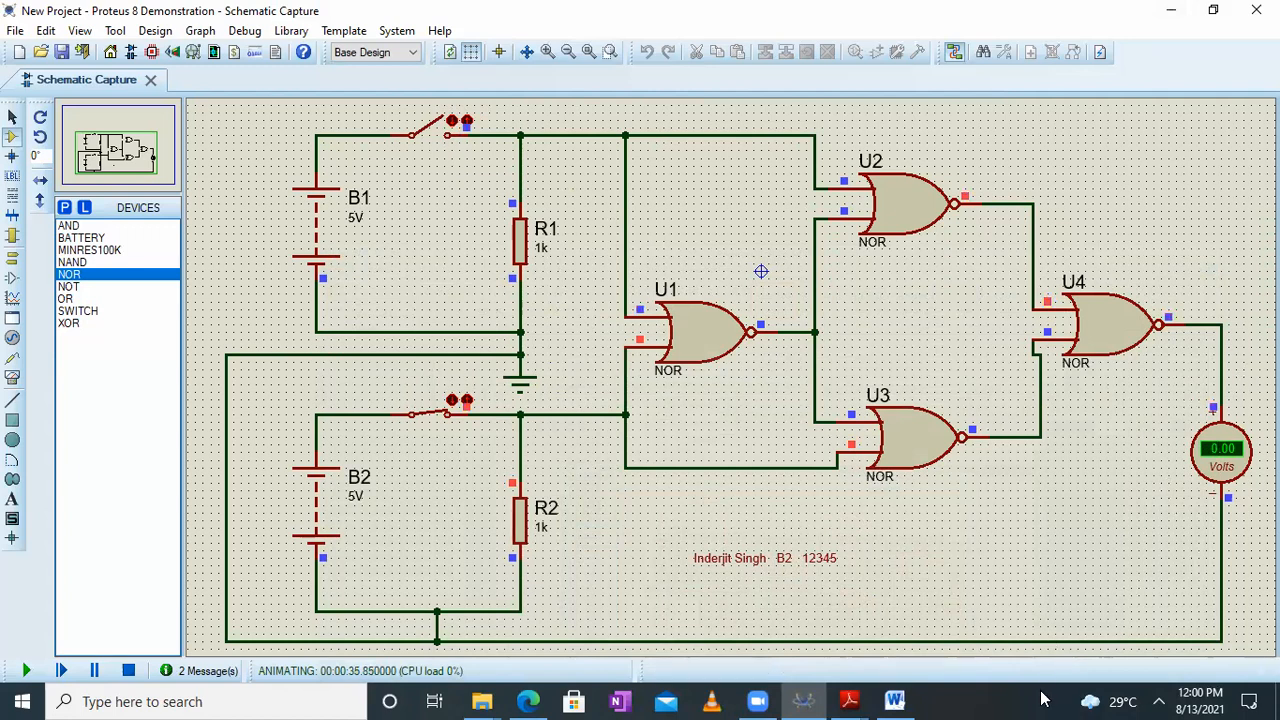
Switch to the Word document and paste the screenshot of the circuit with only the B1 switch open below the previous picture on page 4
click(894, 701)
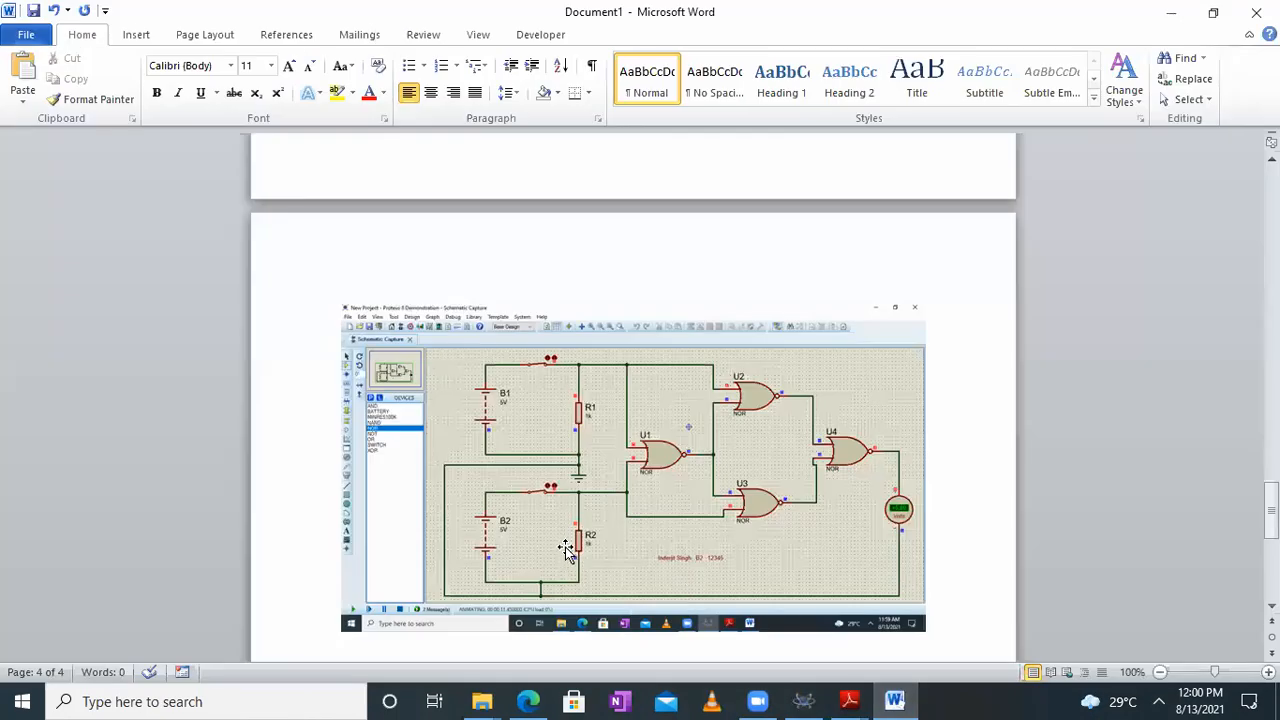
scroll(566, 550, down, 3)
click(920, 280)
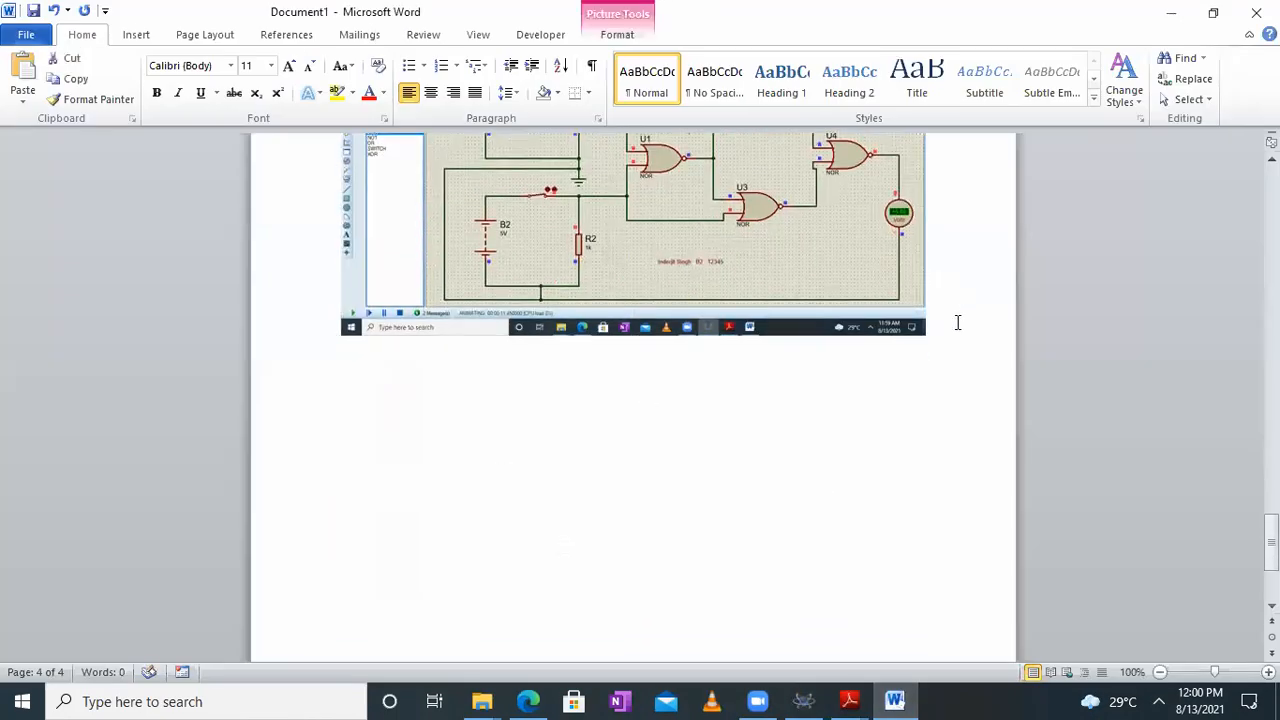
click(957, 322)
key(Return)
key(ctrl+v)
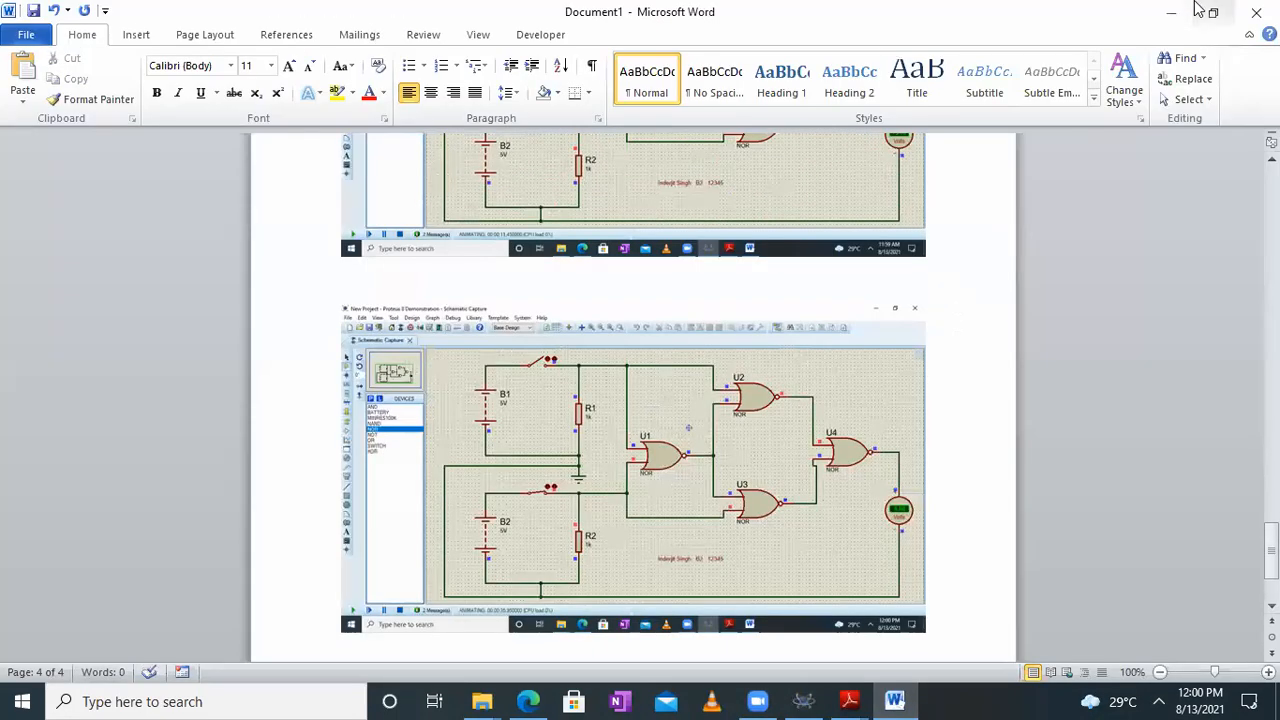
click(1169, 11)
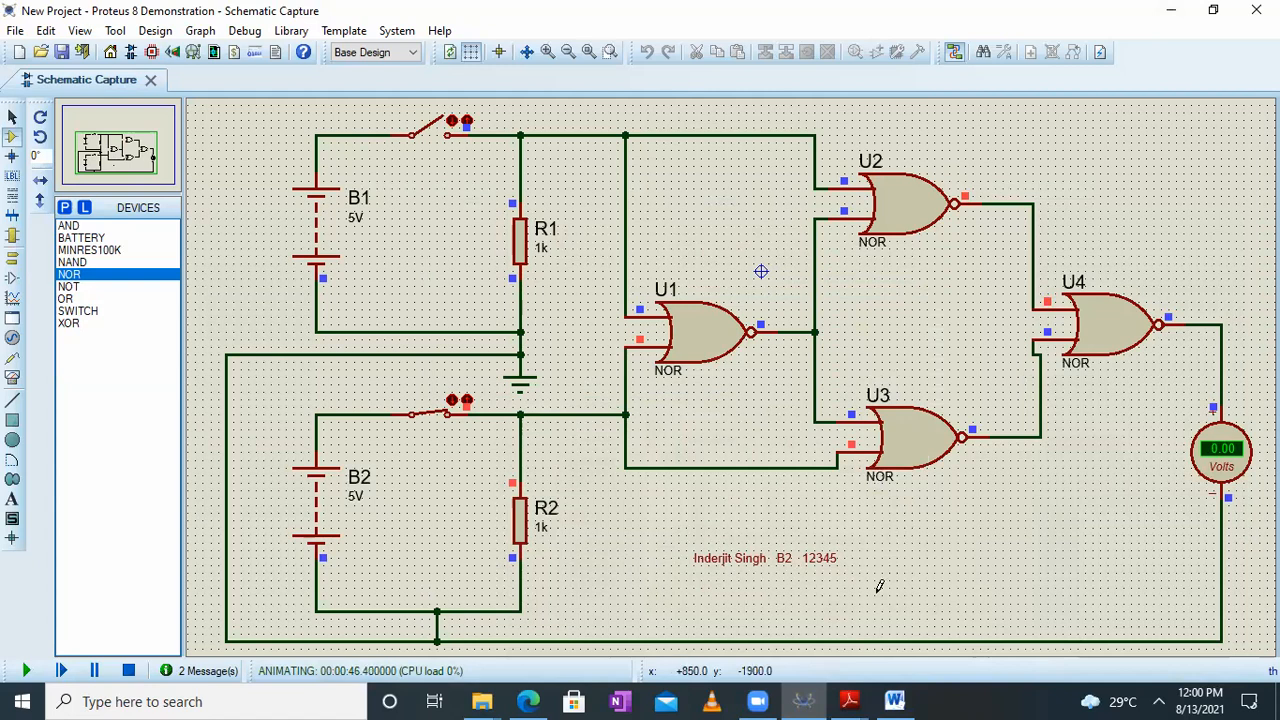
Switch to Logic gates using universal NAND.pdf in Adobe Reader, view the OR gate notes maximized, and return to Proteus
mouse_move(849, 700)
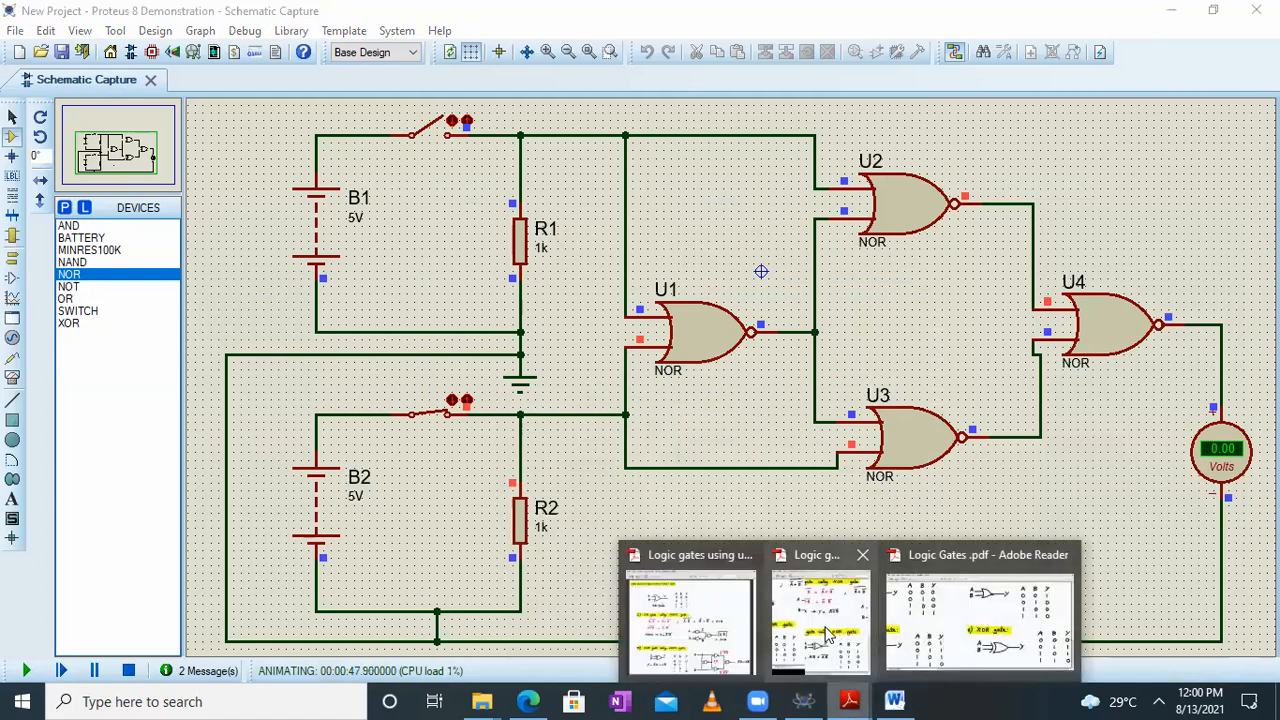
click(716, 623)
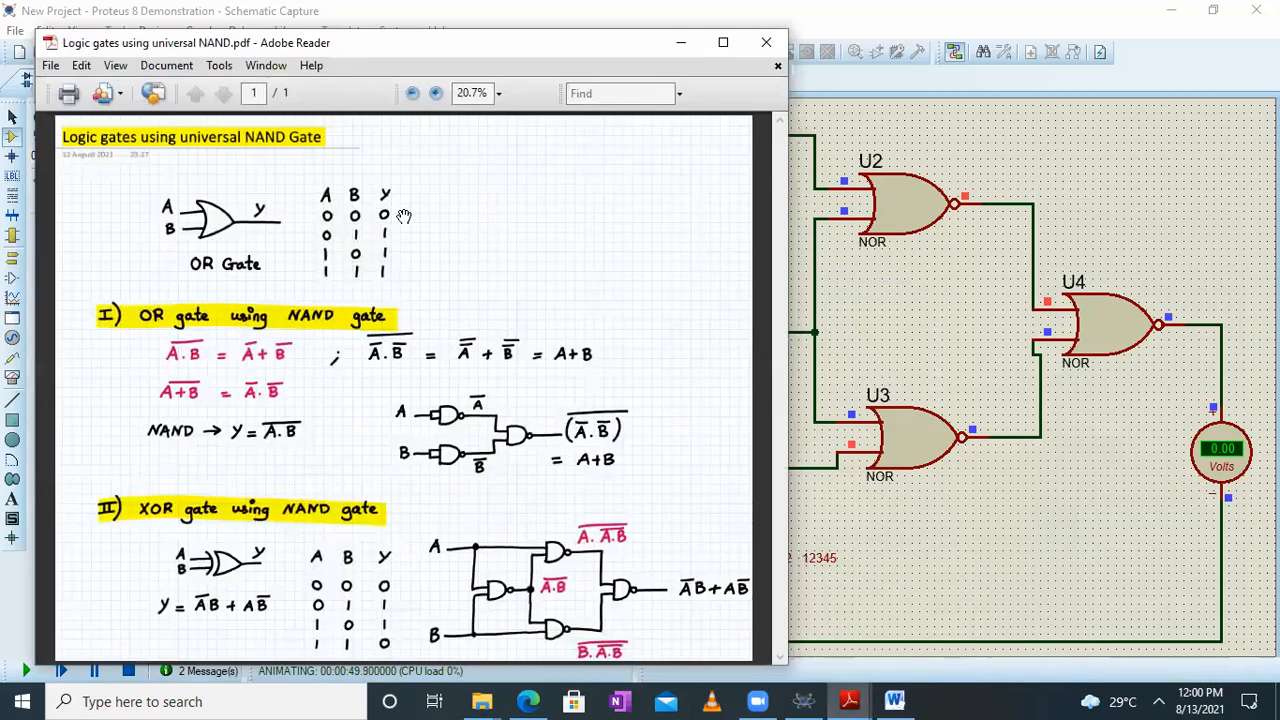
click(724, 45)
scroll(495, 237, up, 2)
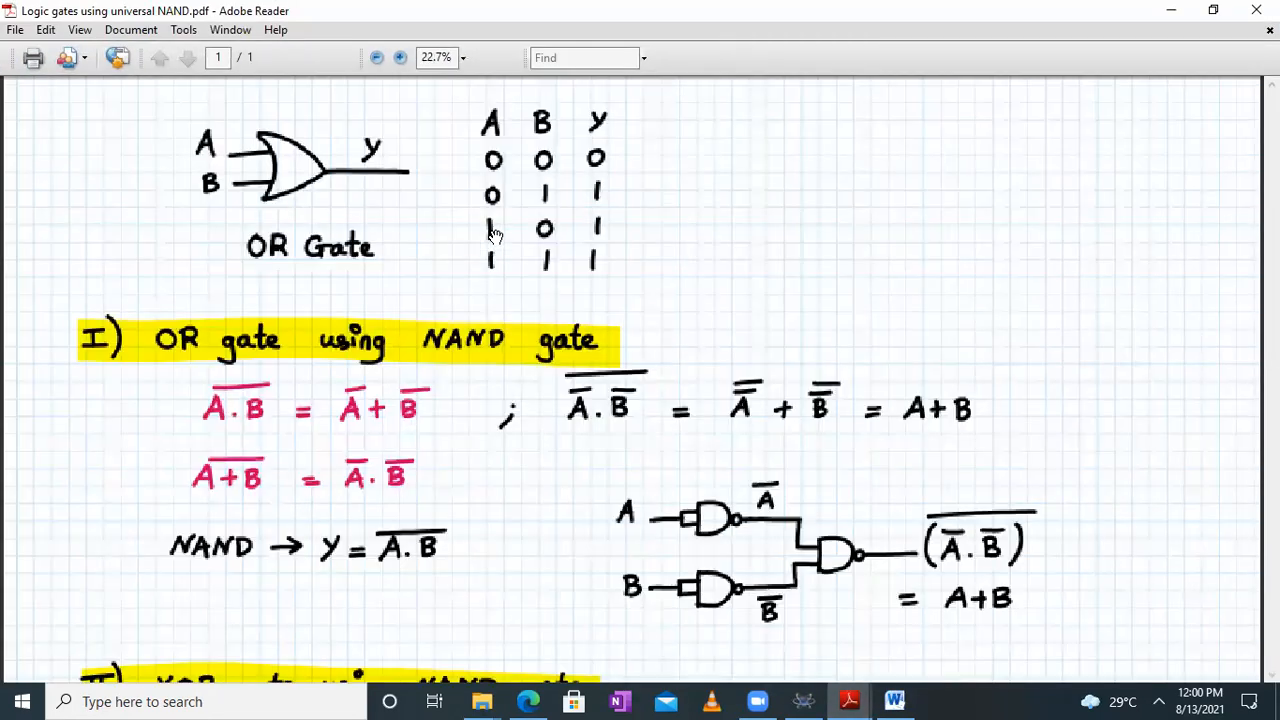
drag(629, 194, 662, 377)
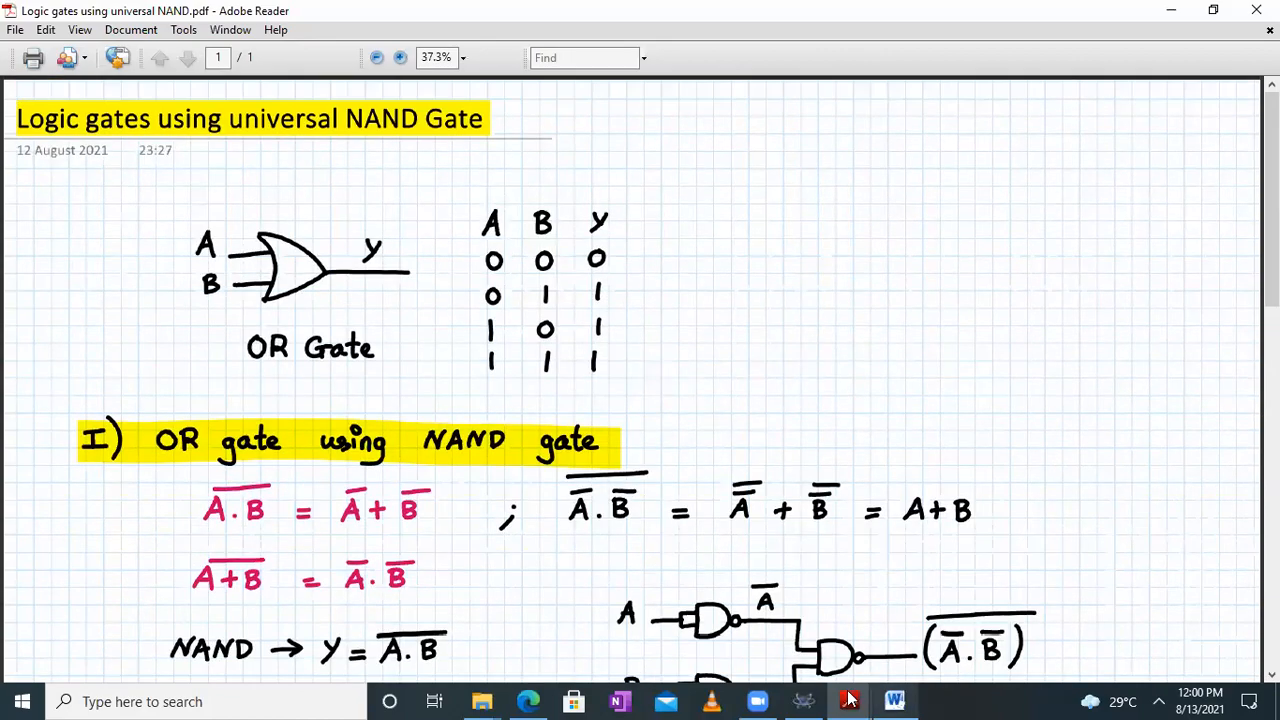
click(803, 701)
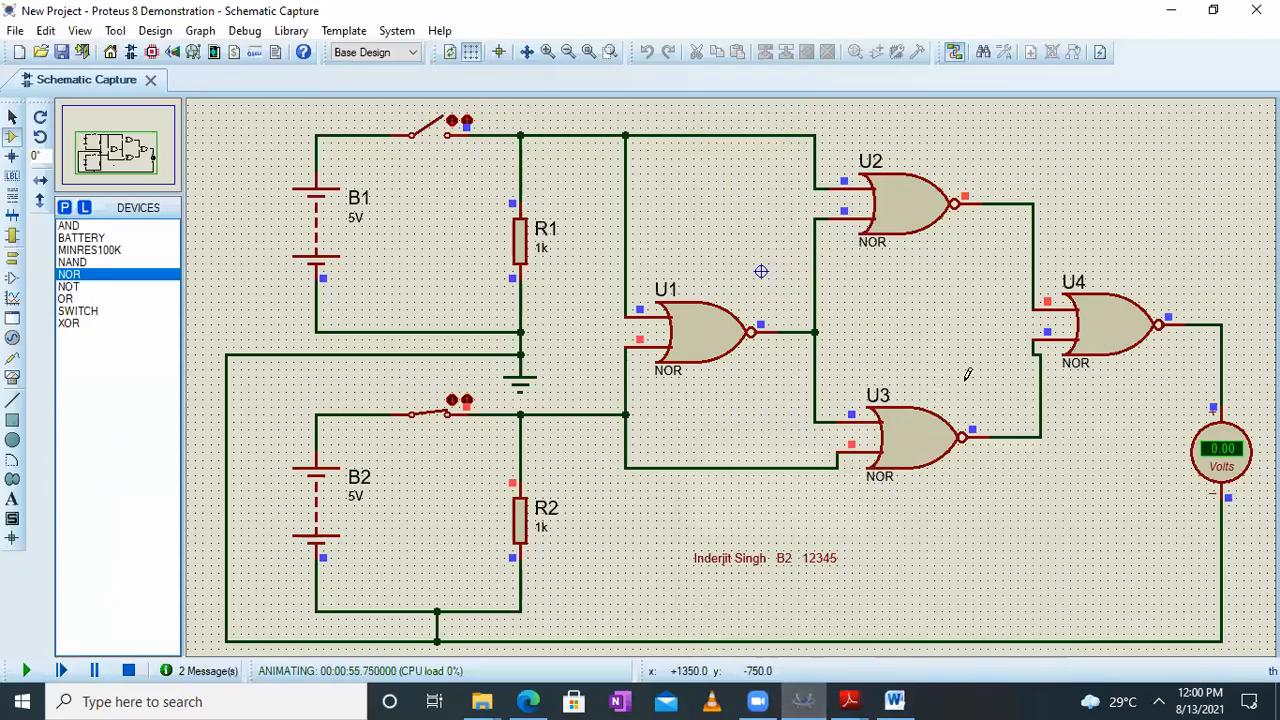